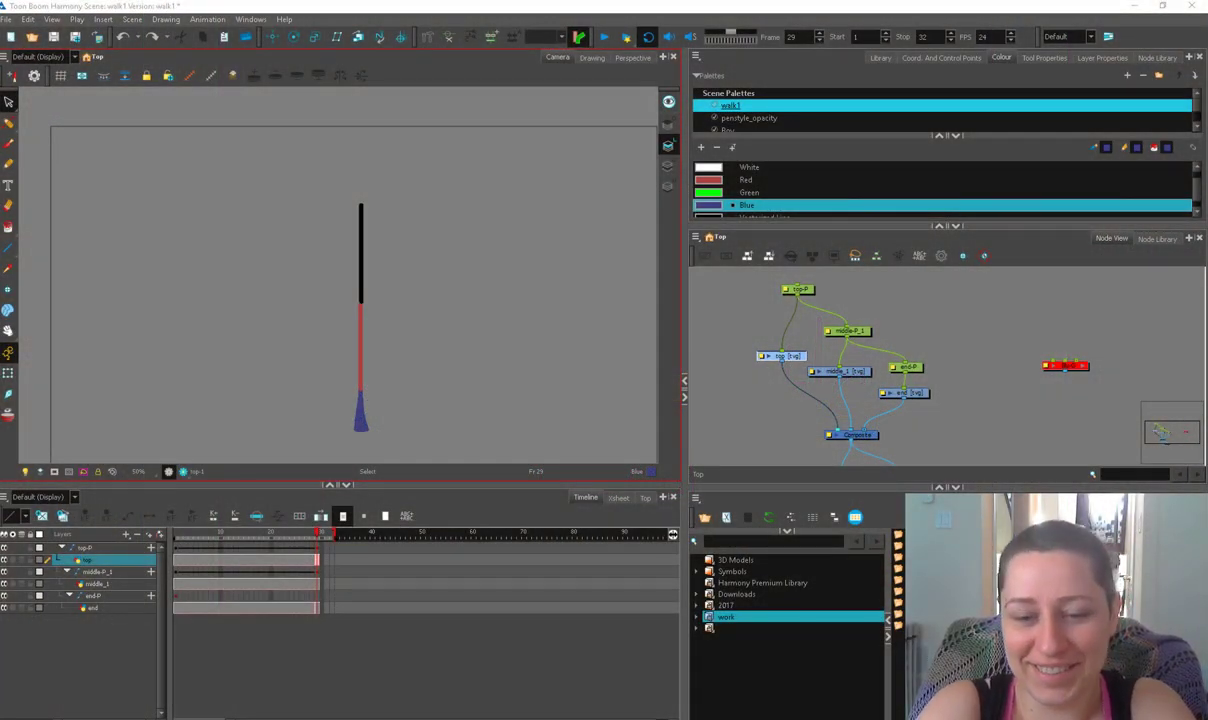
click(850, 310)
drag(800, 290, 815, 298)
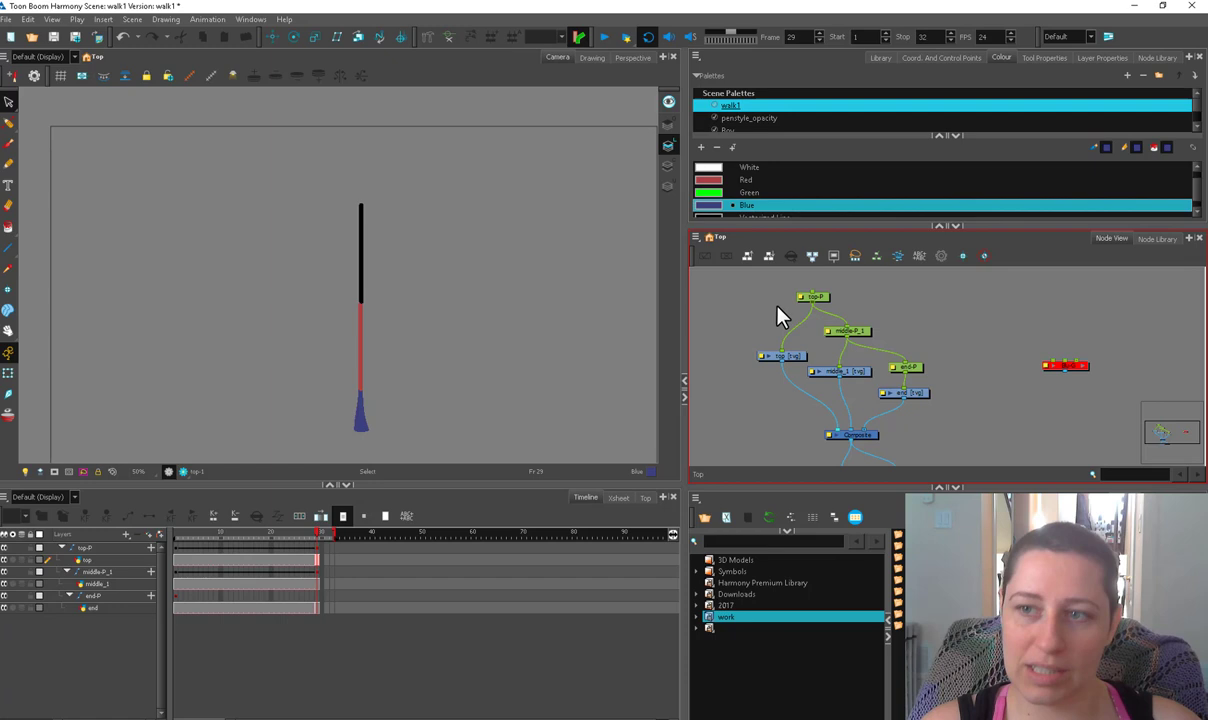
drag(815, 297, 806, 298)
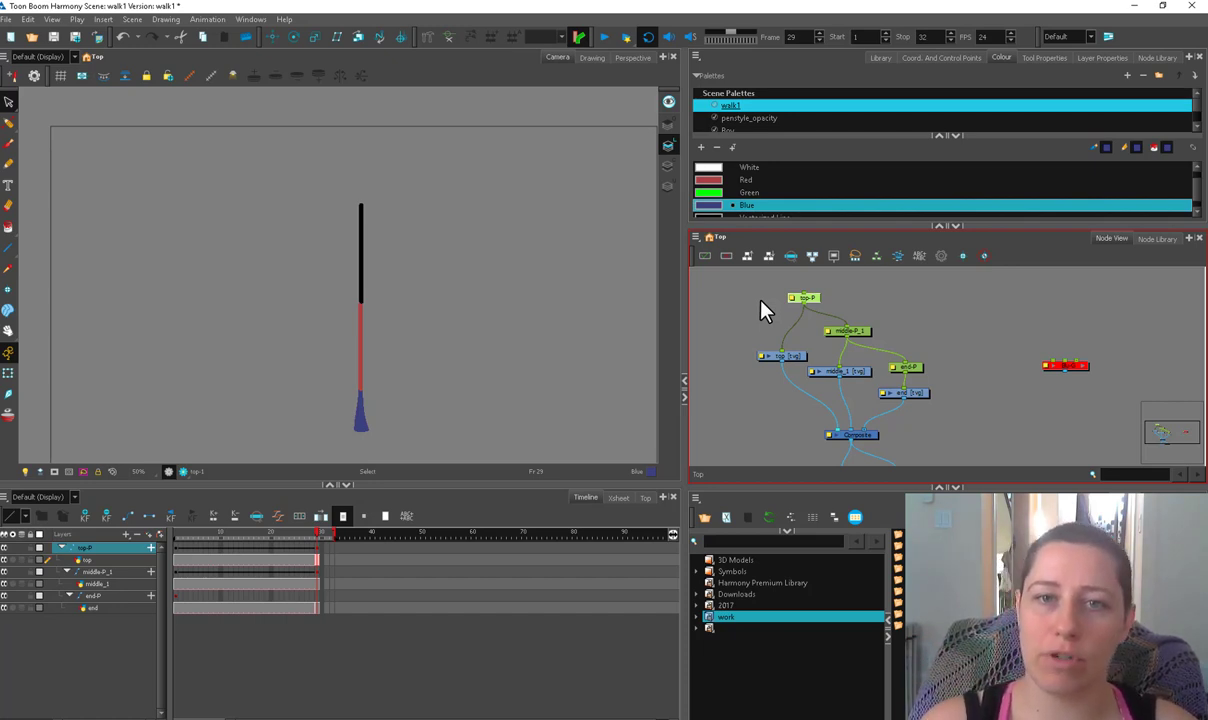
click(846, 299)
drag(808, 300, 803, 301)
click(481, 458)
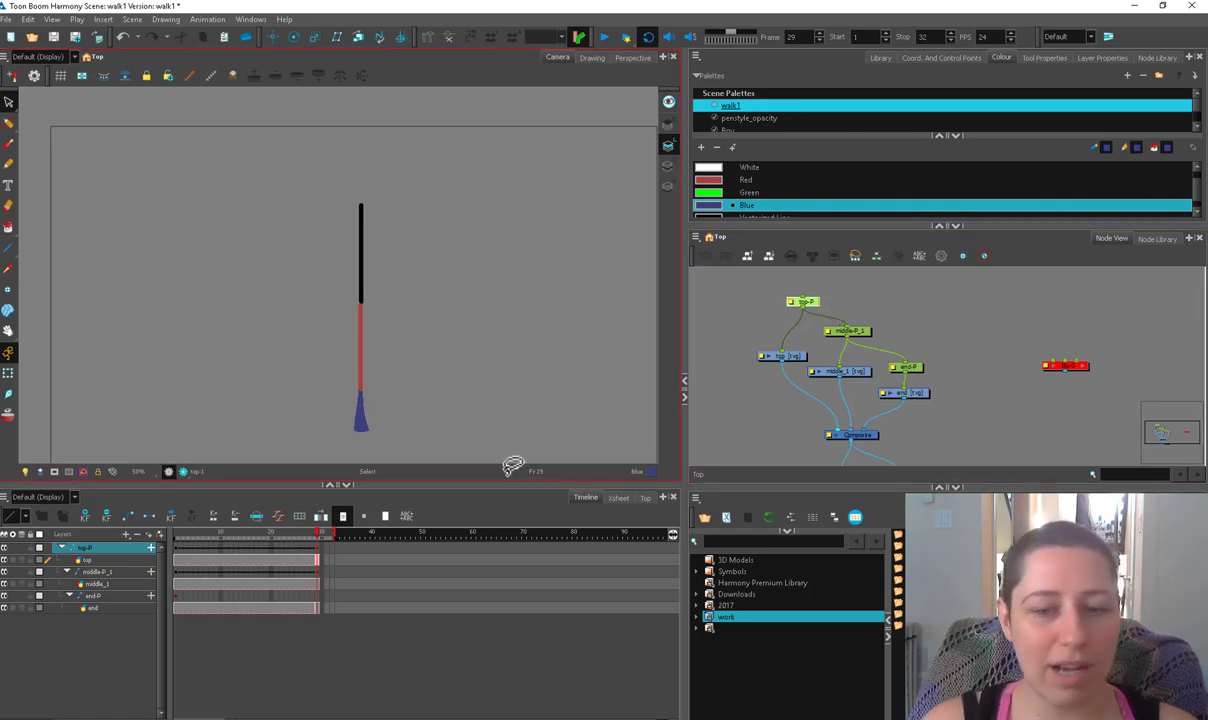
drag(814, 304, 817, 306)
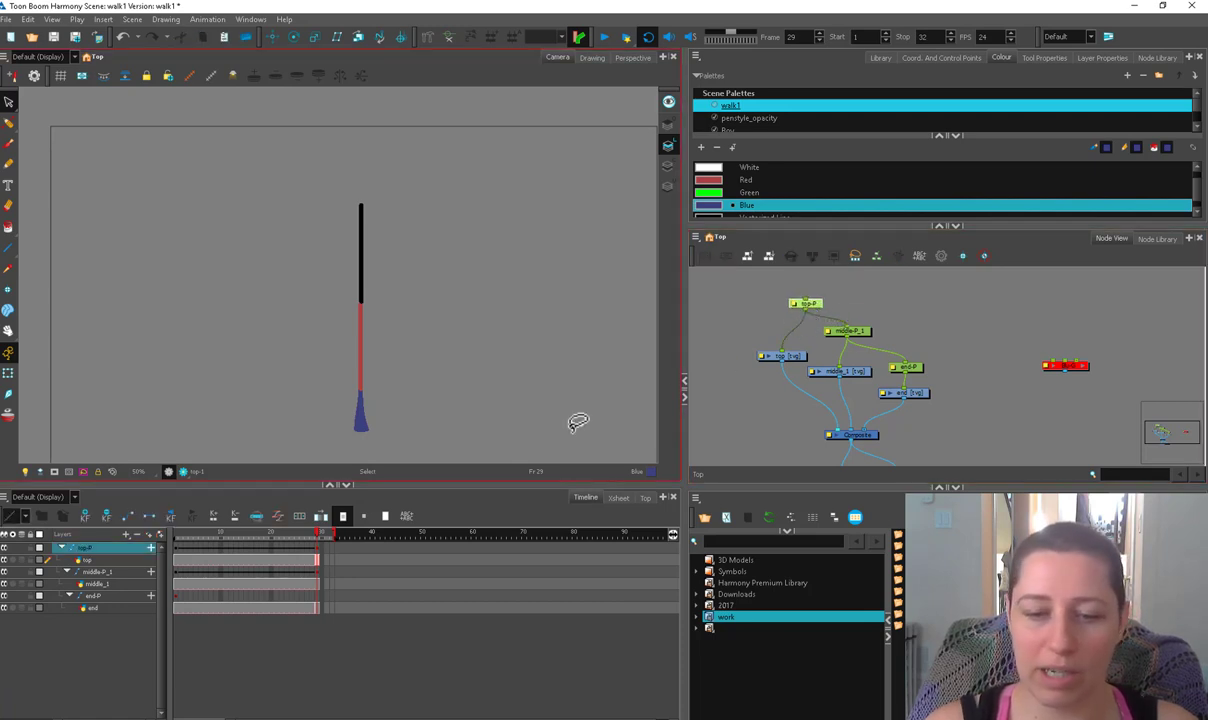
Step: Reset the transforms of all the leg's pegs and drawings at frame 1
mouse_move(317, 536)
mouse_down()
mouse_move(207, 557)
mouse_move(330, 556)
mouse_move(336, 546)
mouse_move(174, 583)
mouse_move(170, 561)
mouse_up()
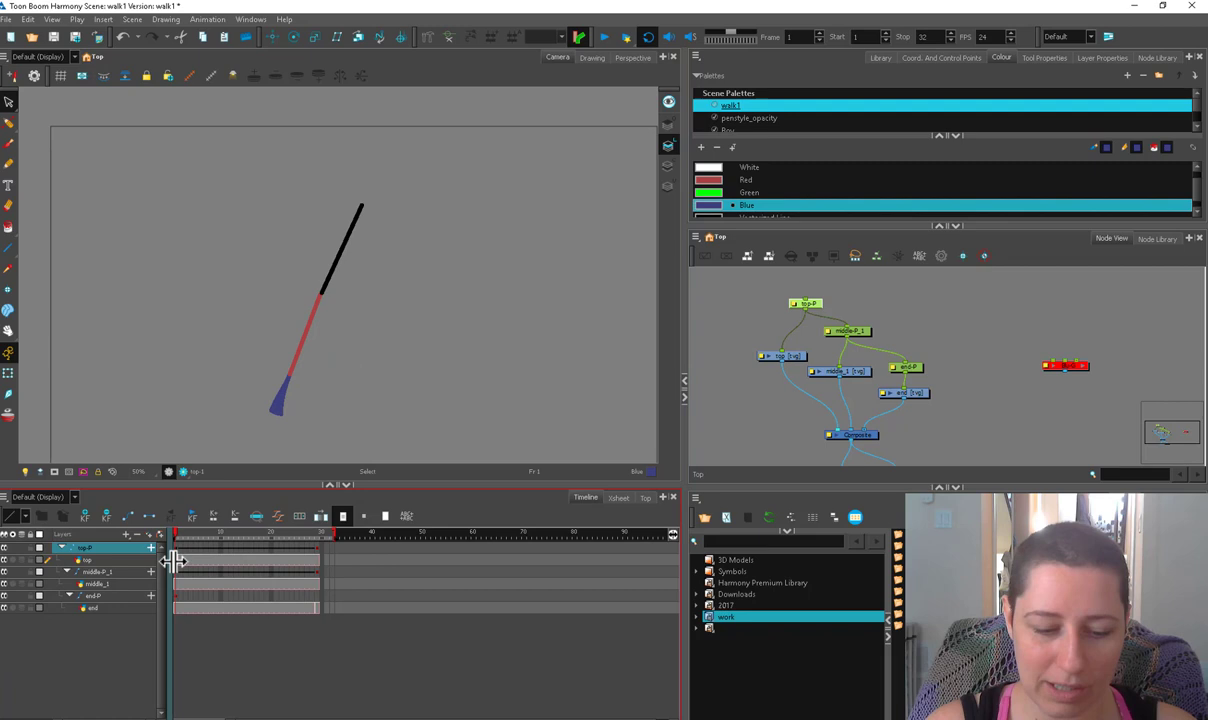
drag(762, 288, 875, 385)
drag(928, 292, 738, 405)
key(r)
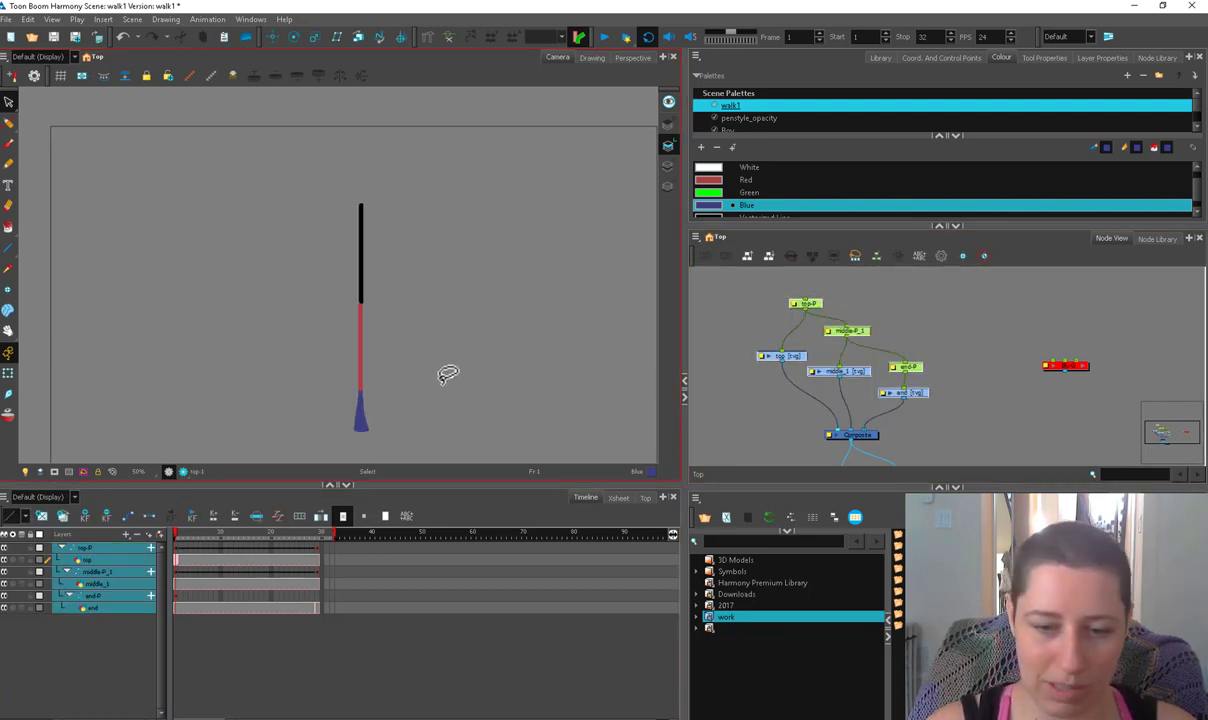
drag(313, 537, 168, 557)
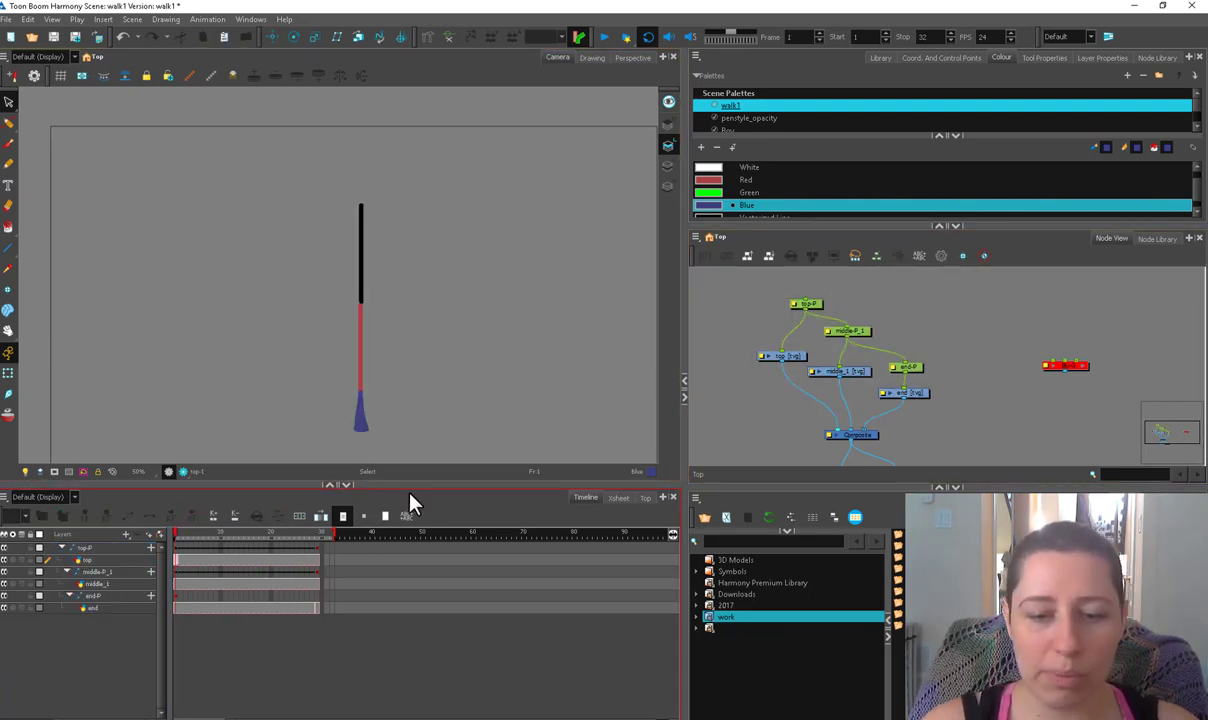
click(812, 305)
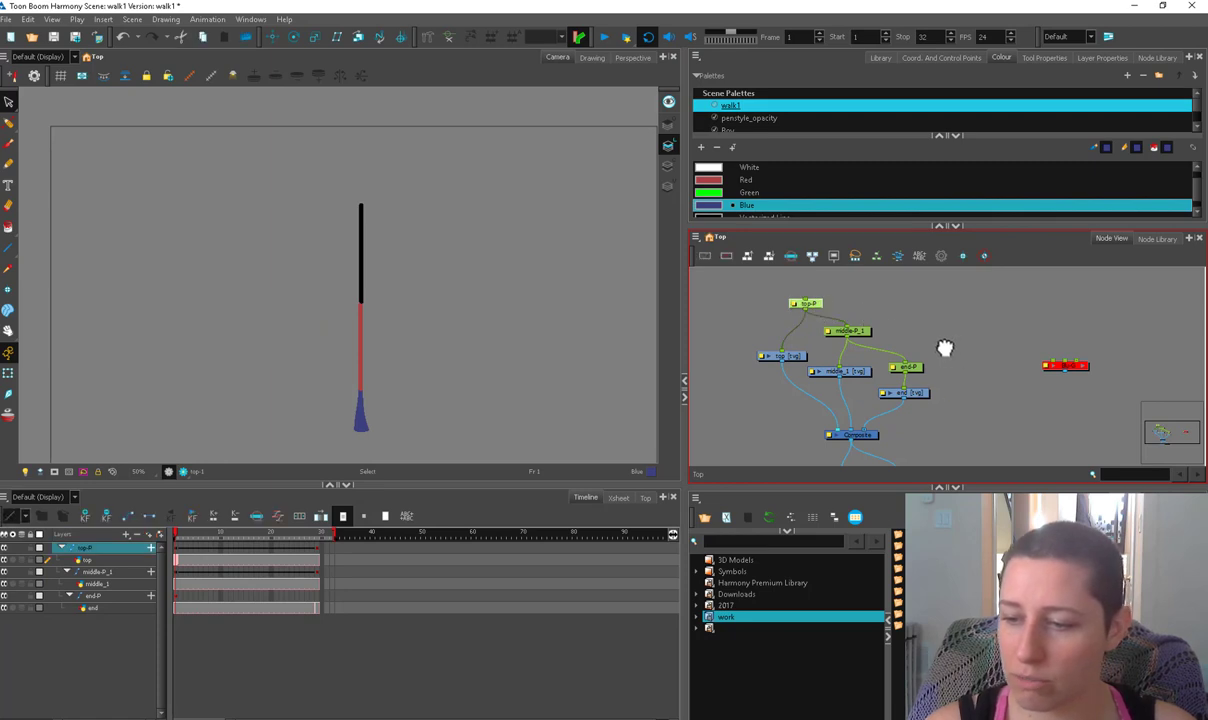
Step: Add three copies of the asdf drawing-and-peg template beside the leg rig in the node network
drag(944, 348, 939, 357)
drag(930, 318, 755, 410)
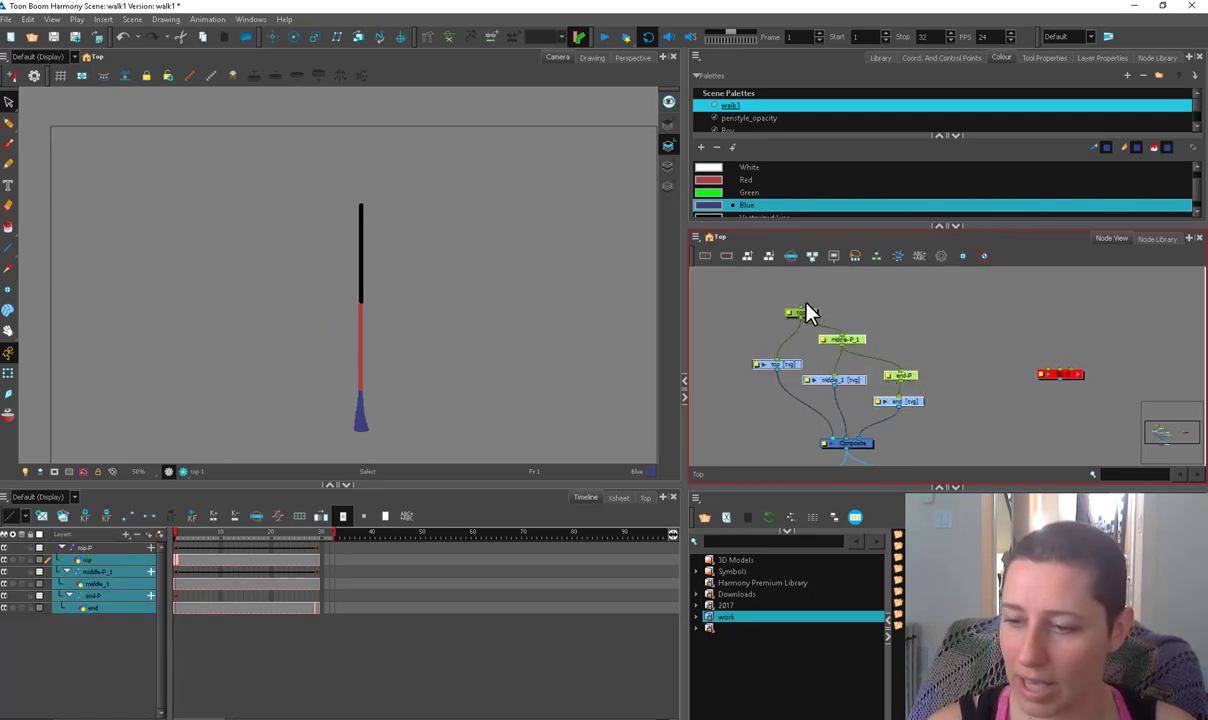
click(1106, 377)
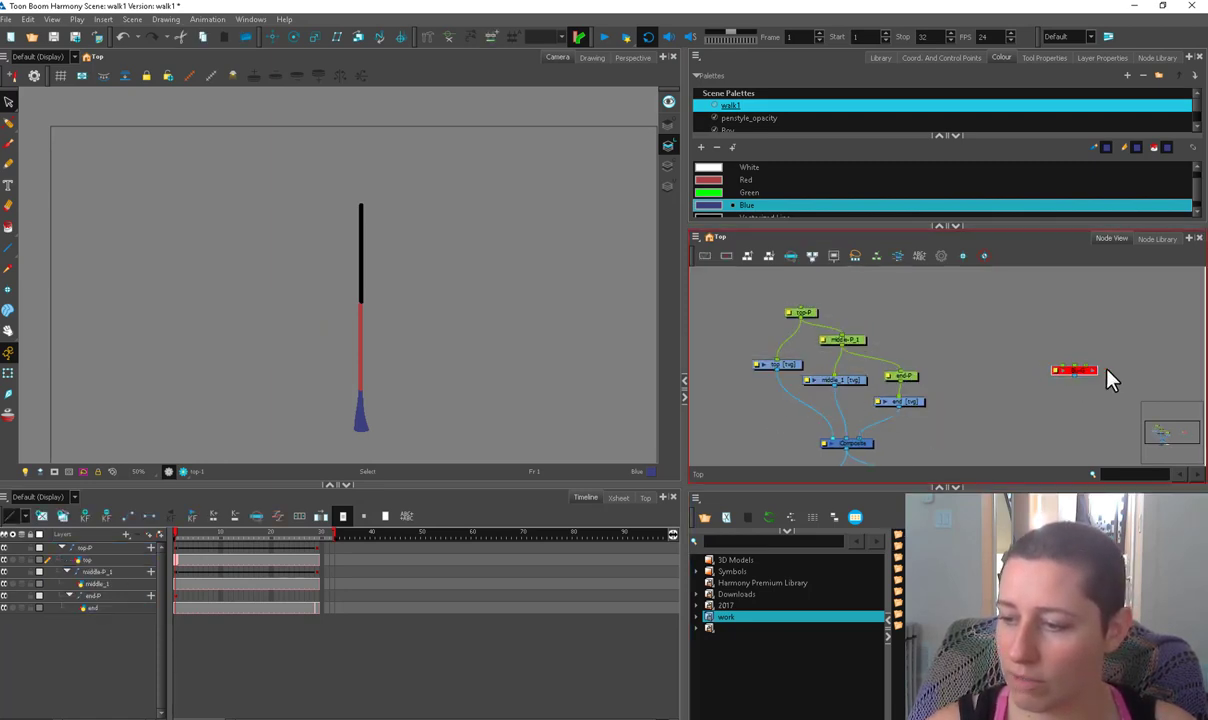
mouse_move(898, 545)
mouse_down()
mouse_move(949, 386)
mouse_move(985, 350)
mouse_move(1060, 375)
mouse_up()
drag(898, 545, 1110, 414)
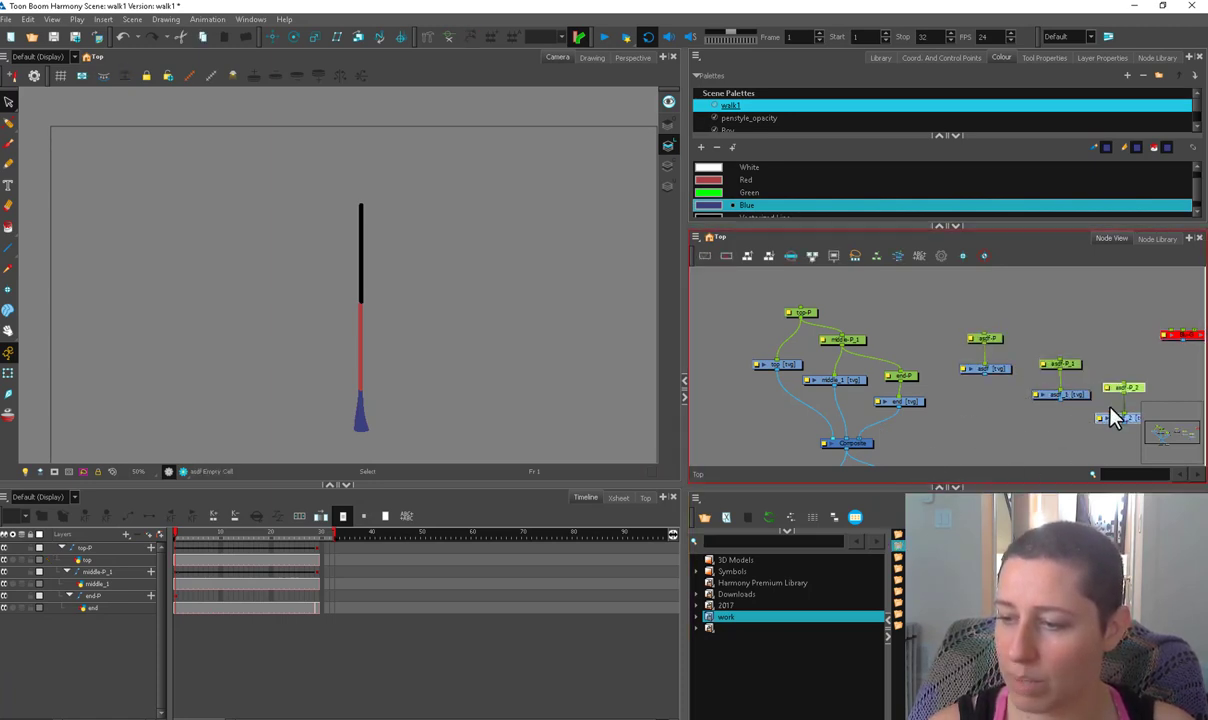
drag(1040, 455, 918, 442)
drag(1016, 308, 825, 432)
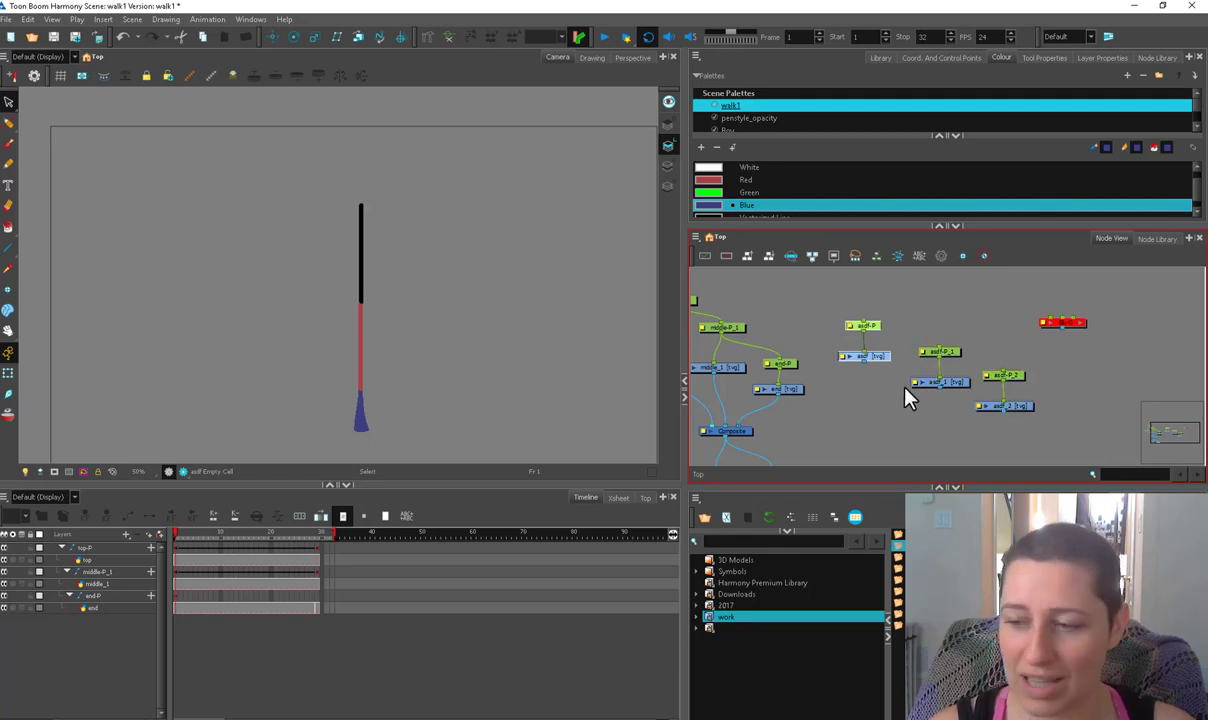
Step: Enlarge the node view and adjust the positions of the top-P and middle-P_1 peg nodes
drag(906, 390, 1006, 396)
drag(792, 308, 771, 304)
scroll(845, 341, up, 1)
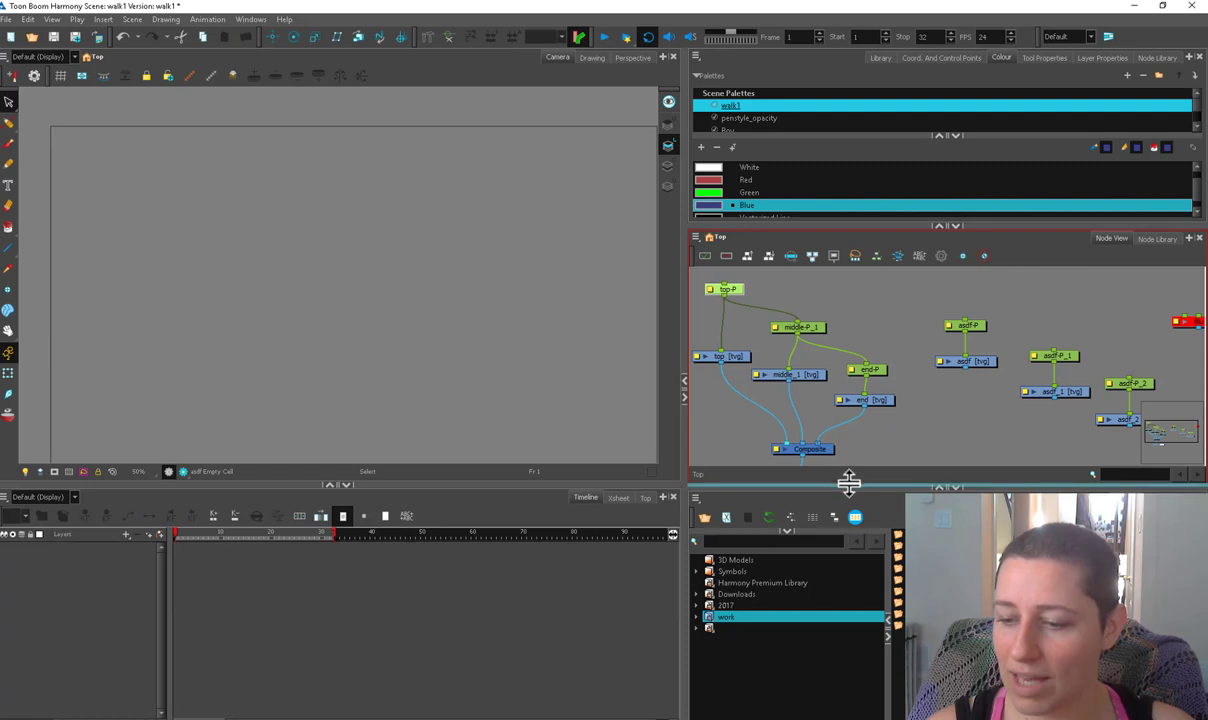
drag(847, 486, 847, 515)
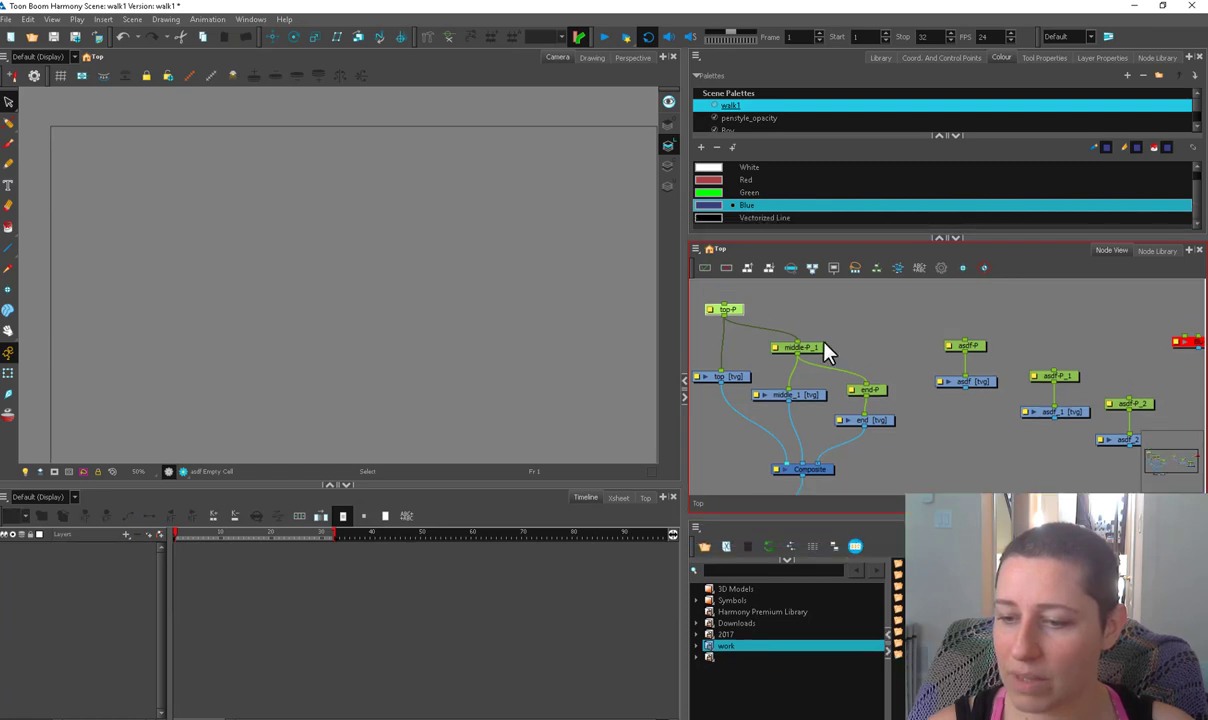
drag(824, 348, 838, 352)
click(880, 391)
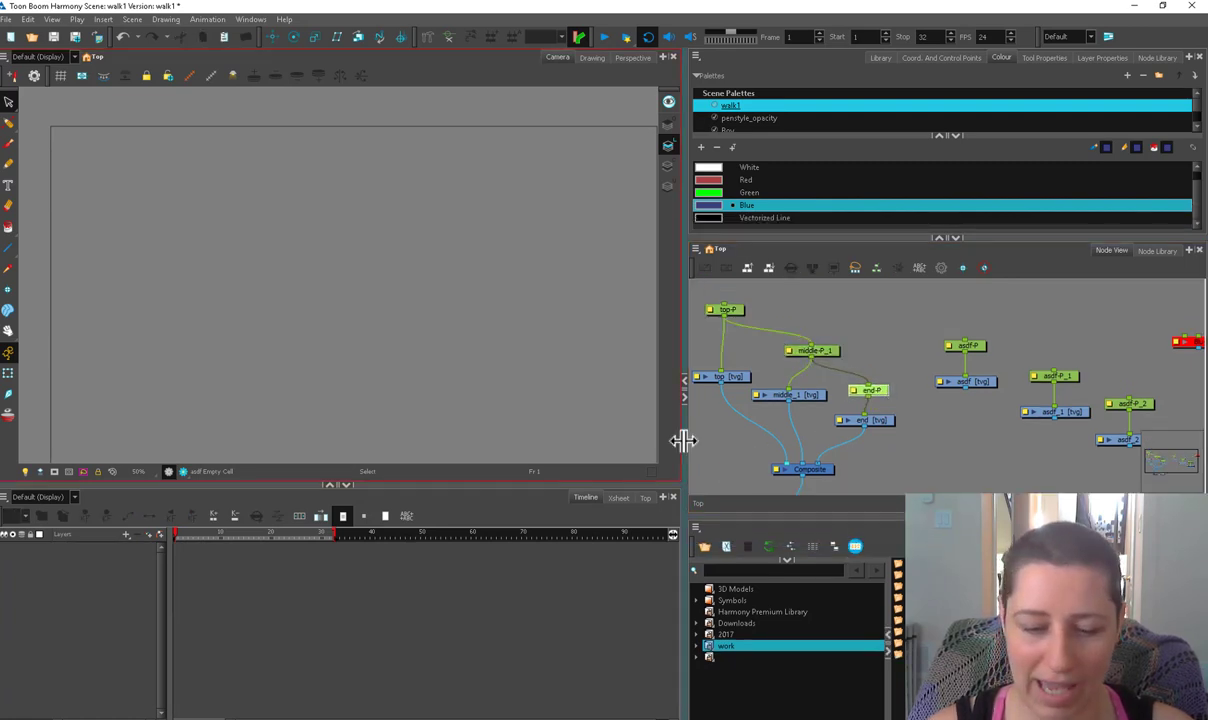
Step: Delete the three asdf drawing-and-peg pairs from the node network
drag(870, 431, 821, 440)
drag(941, 295, 1105, 420)
key(Delete)
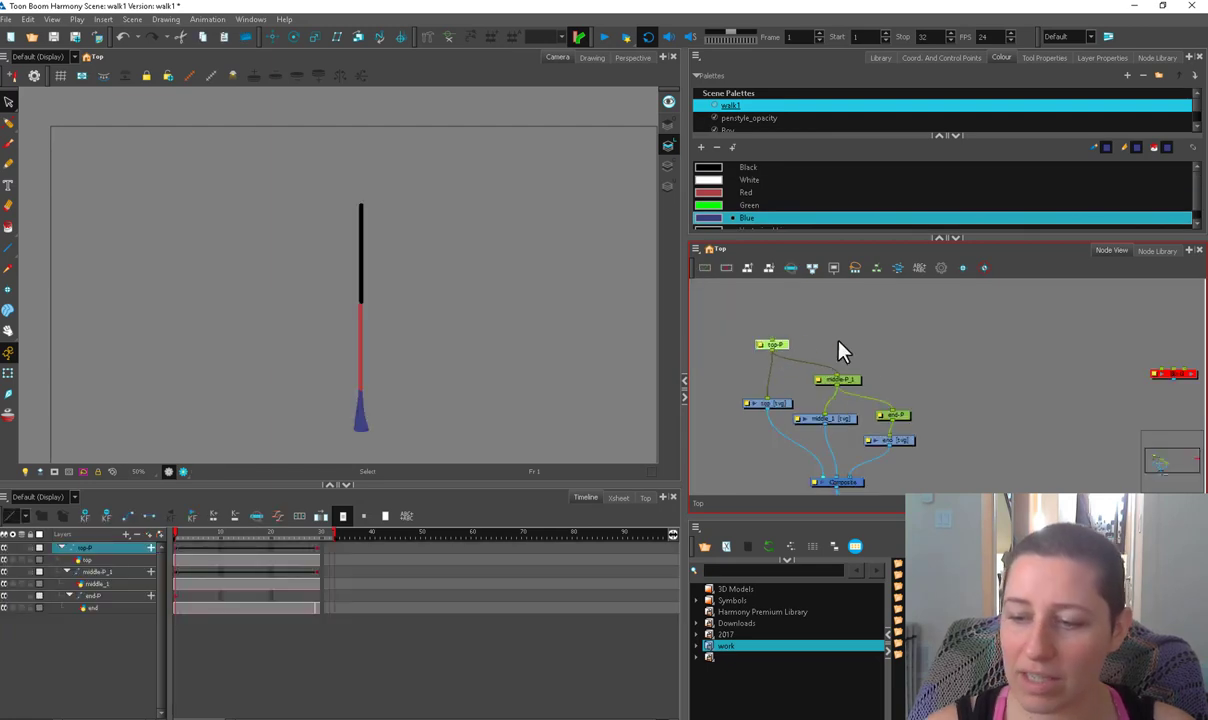
Step: Select the top, middle and end pegs in turn to examine which parts of the leg each one transforms
click(839, 375)
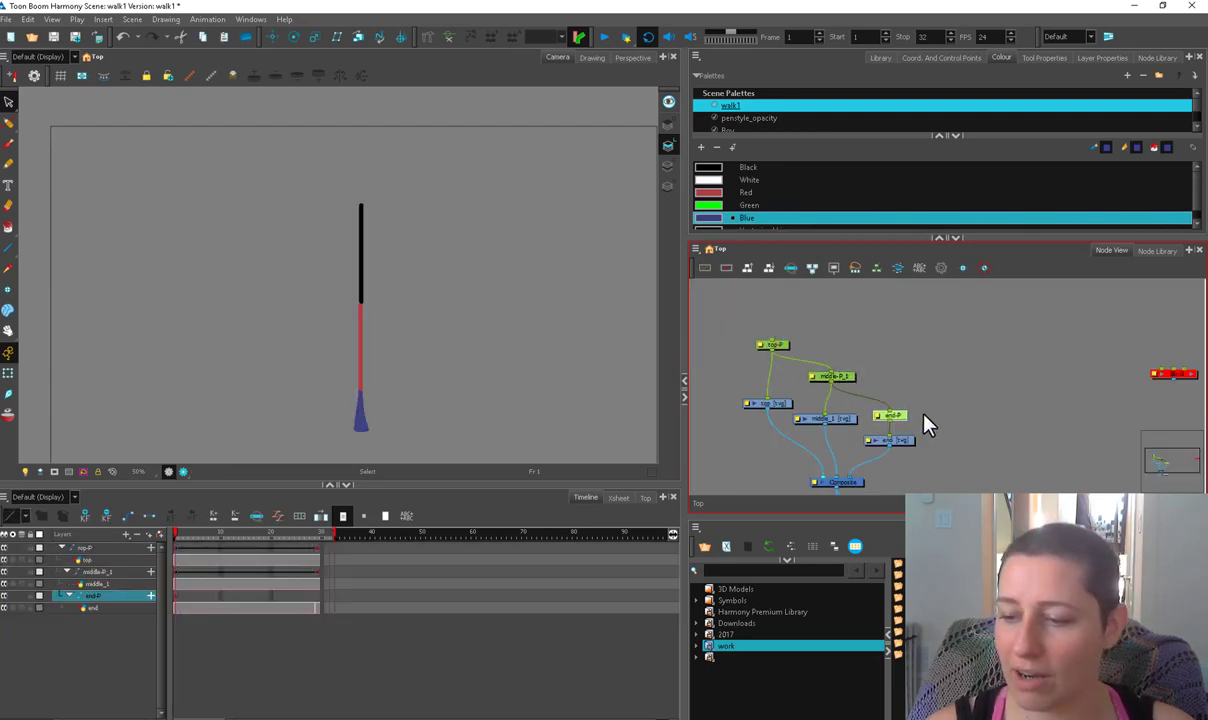
drag(771, 345, 766, 350)
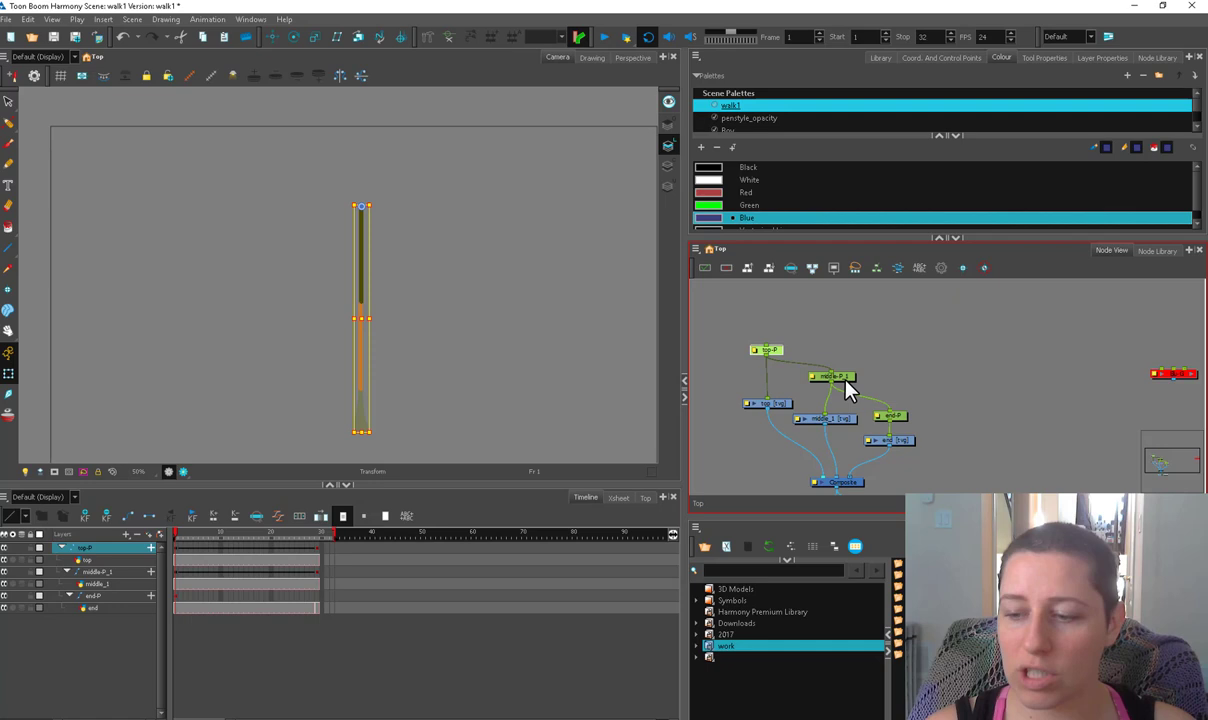
drag(841, 379, 836, 380)
click(906, 416)
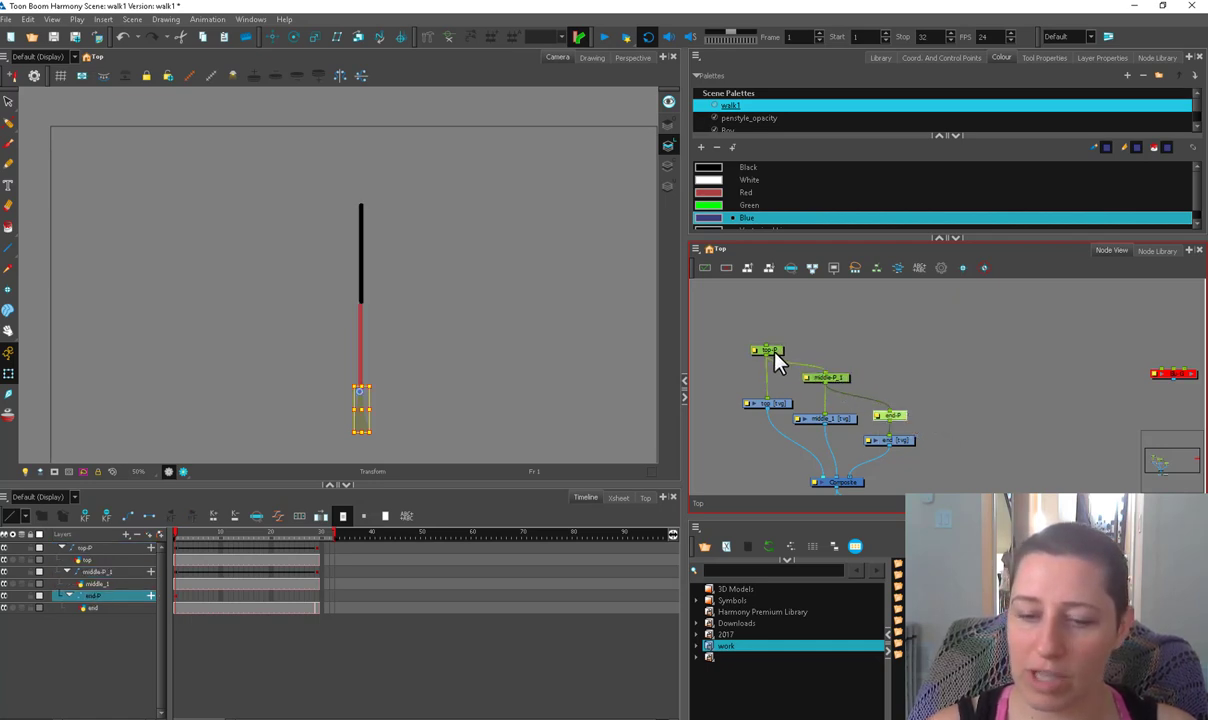
click(775, 352)
click(902, 414)
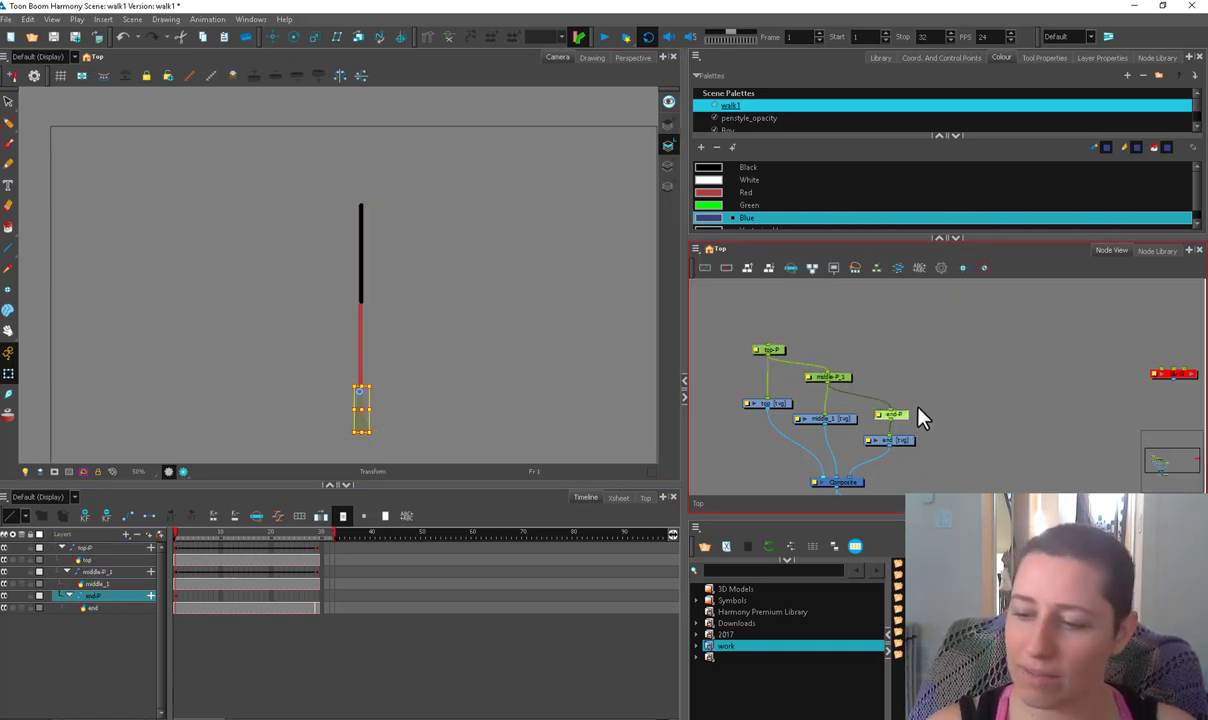
click(919, 410)
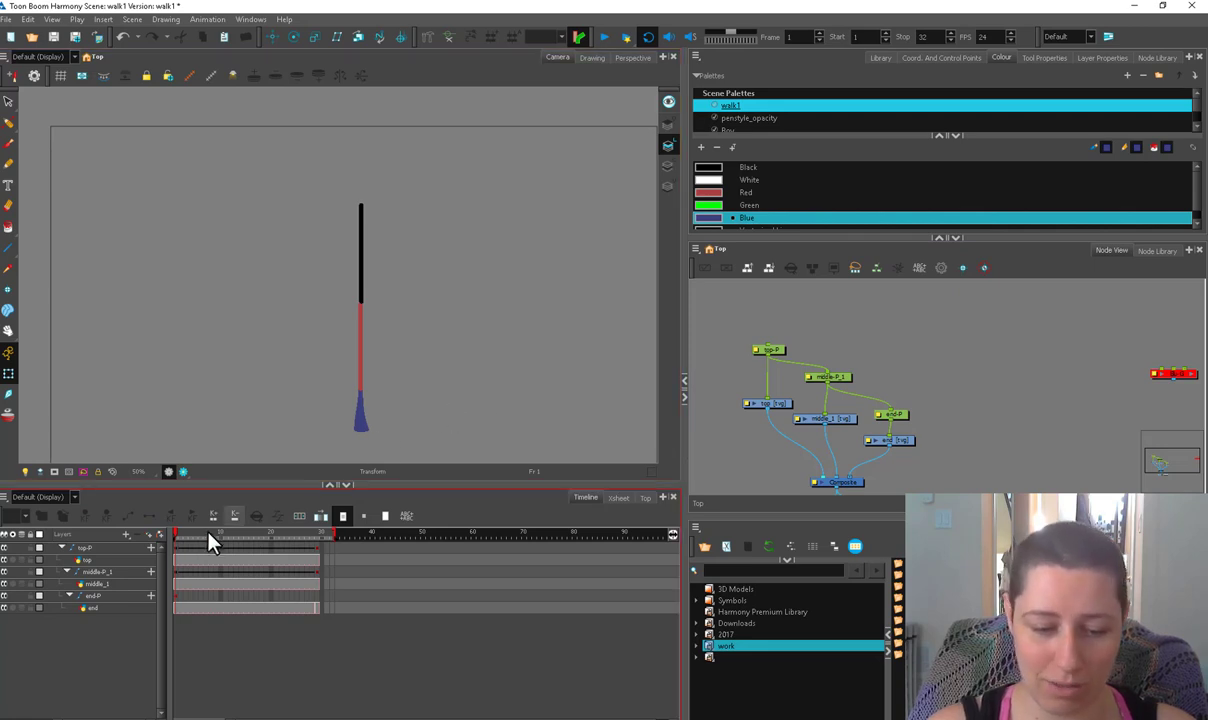
Step: Delete the frame 29 keyframes of the middle-P_1 and top-P pegs
mouse_move(228, 538)
mouse_down()
mouse_move(329, 539)
mouse_move(174, 538)
mouse_up()
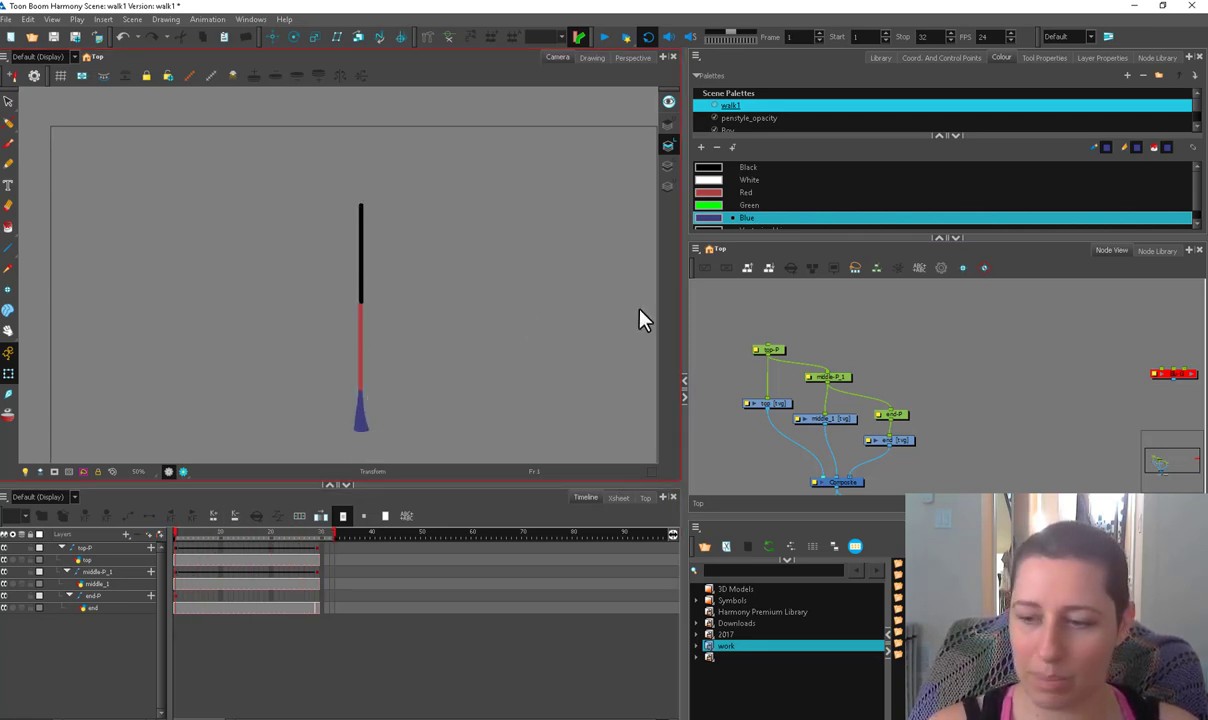
click(776, 352)
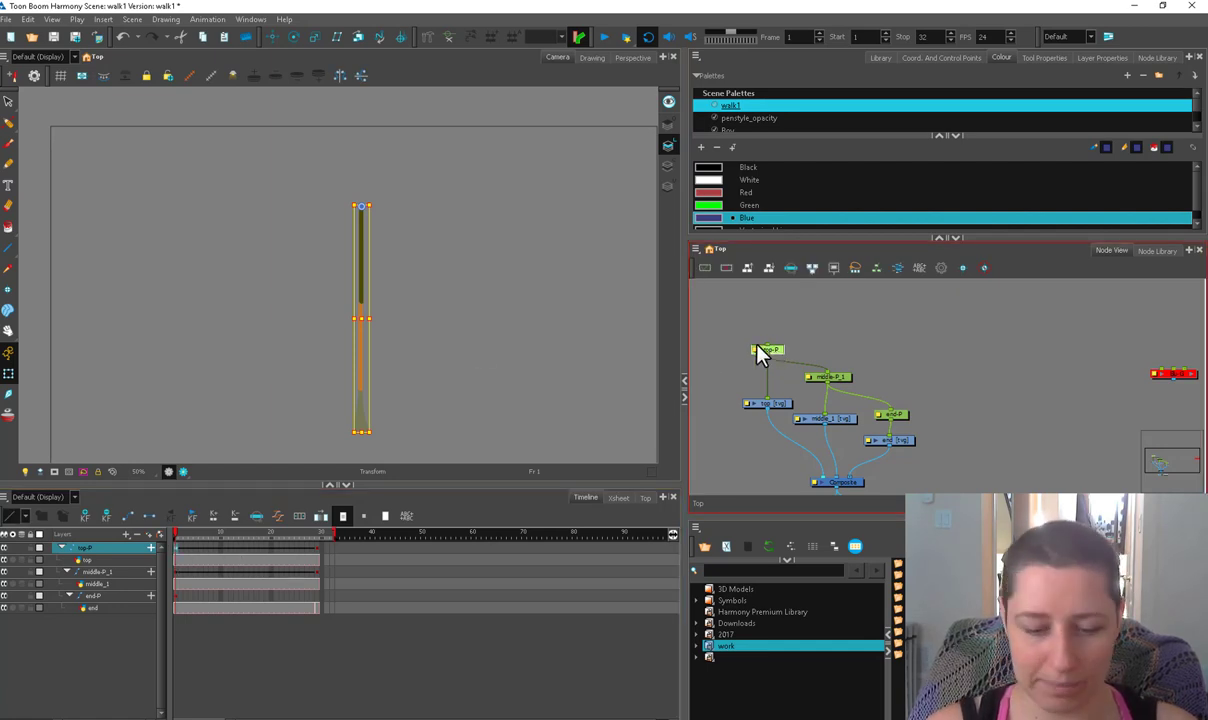
click(318, 570)
key(Delete)
click(318, 550)
key(Delete)
click(178, 550)
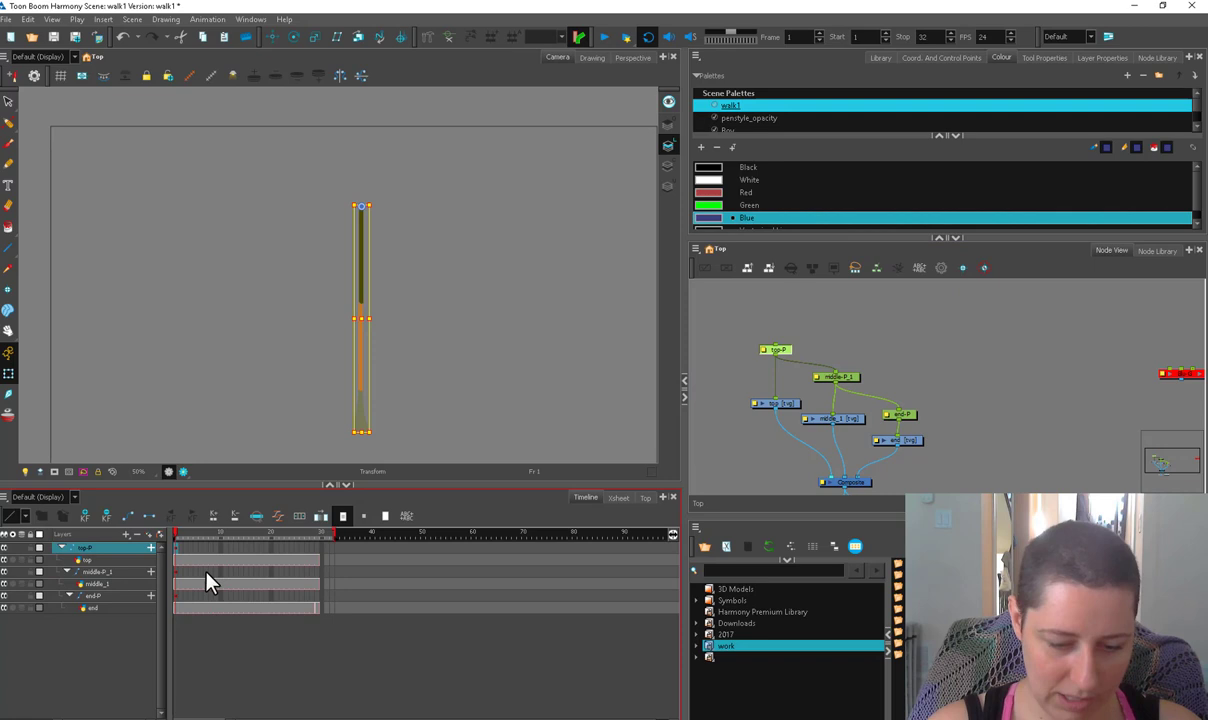
Step: Rotate the whole leg clockwise around the top-P pivot at frame 1 so it slants down to the left
scroll(297, 588, up, 3)
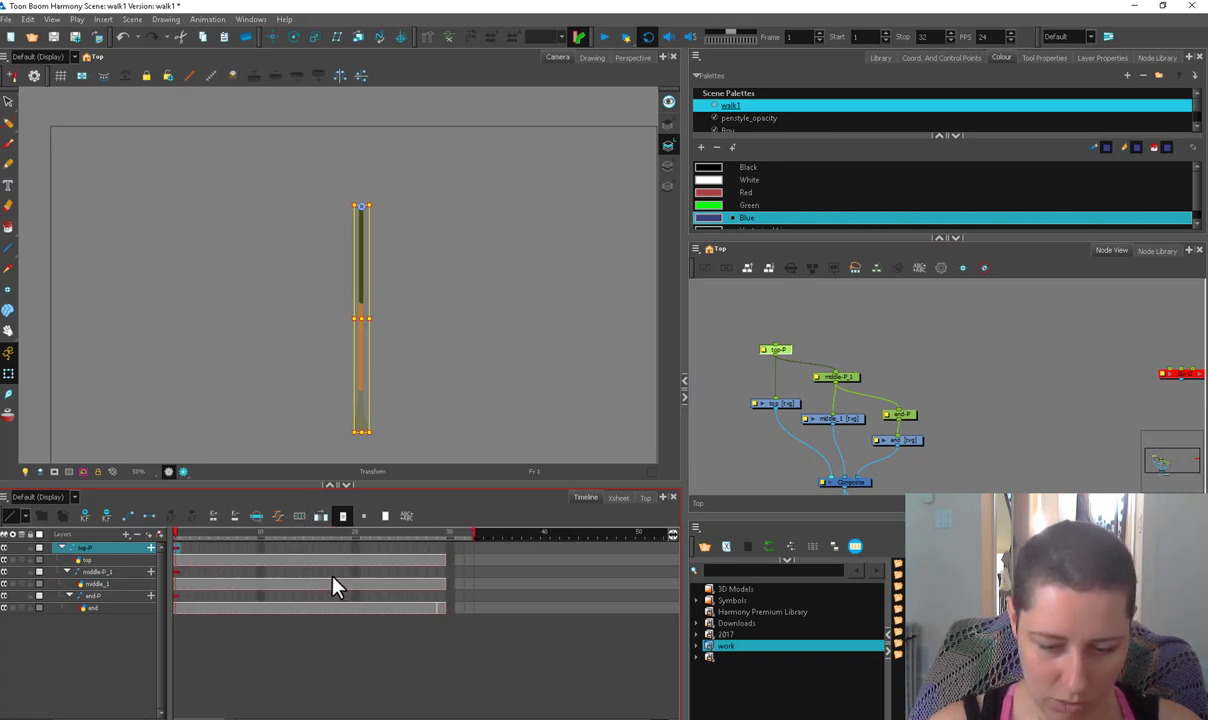
drag(264, 487, 264, 455)
scroll(342, 547, up, 1)
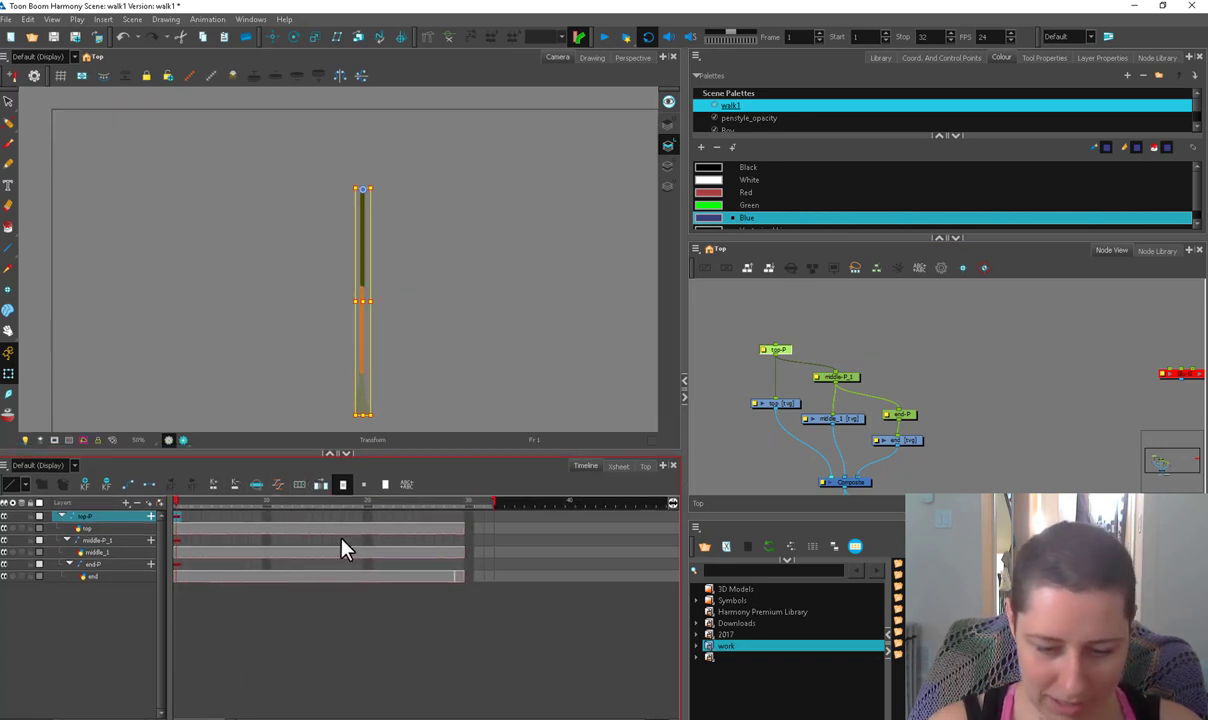
scroll(338, 558, down, 1)
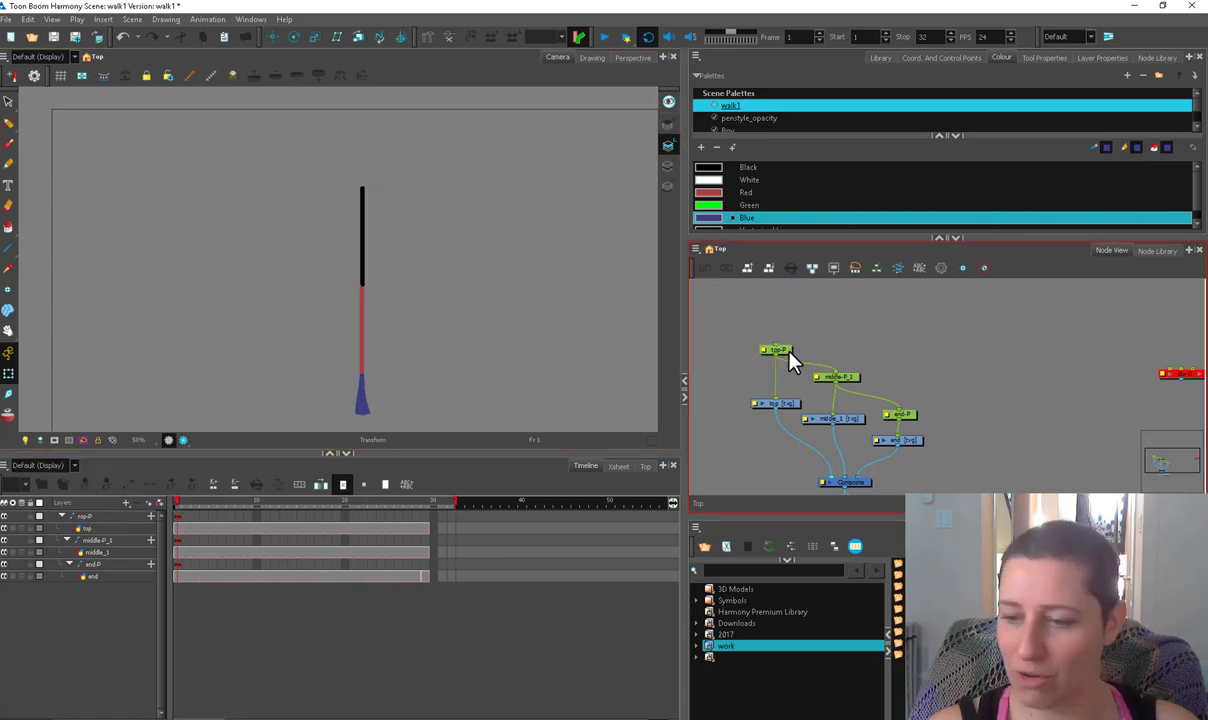
scroll(445, 310, down, 2)
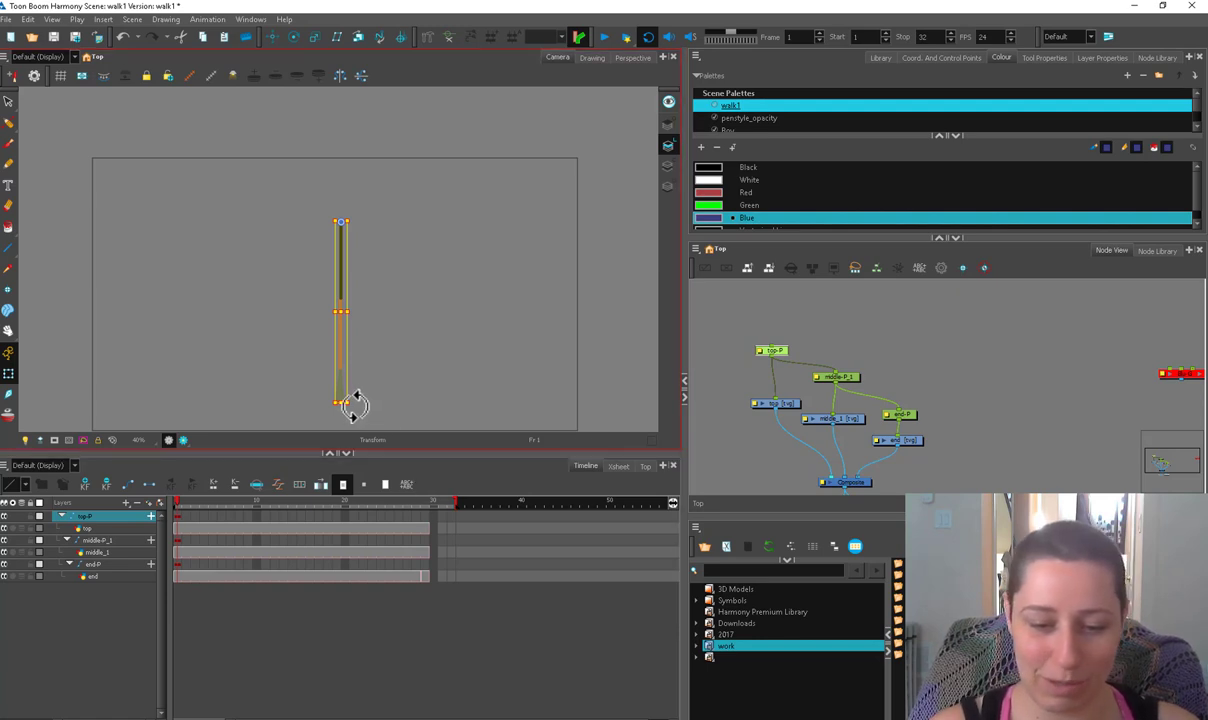
drag(354, 404, 268, 420)
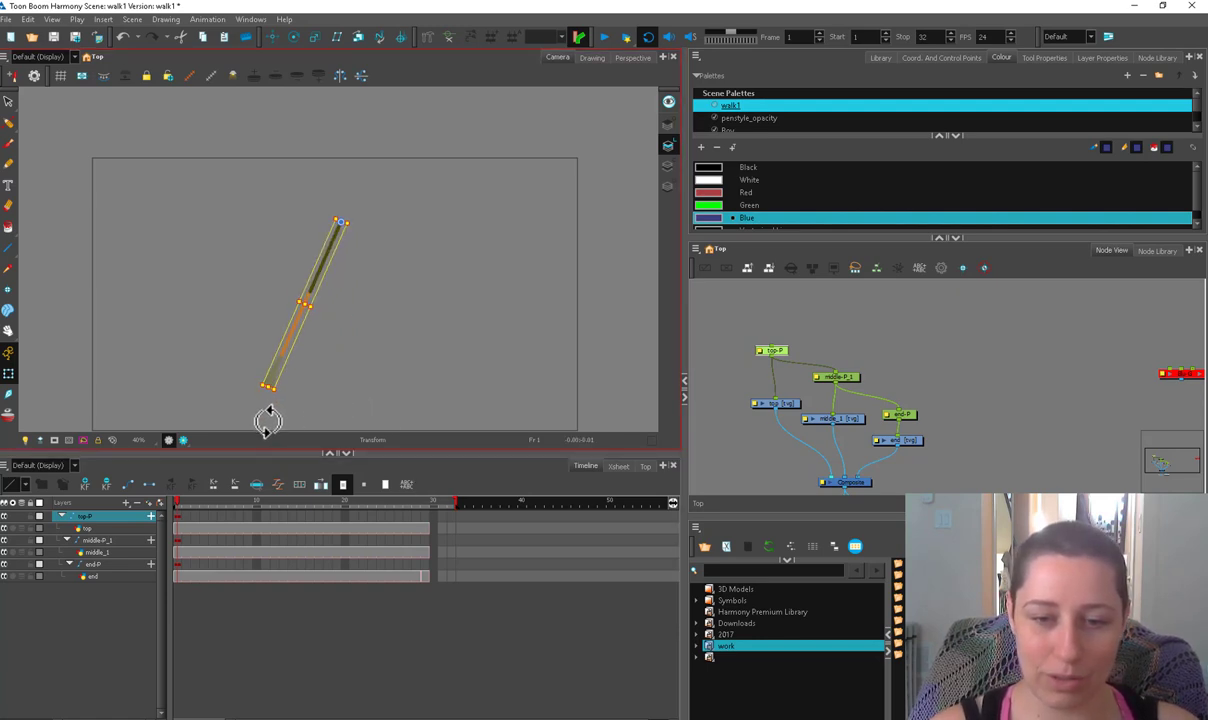
Step: Copy the top-P peg's keyframe from frame 1 to frame 29
drag(178, 516, 423, 490)
click(424, 501)
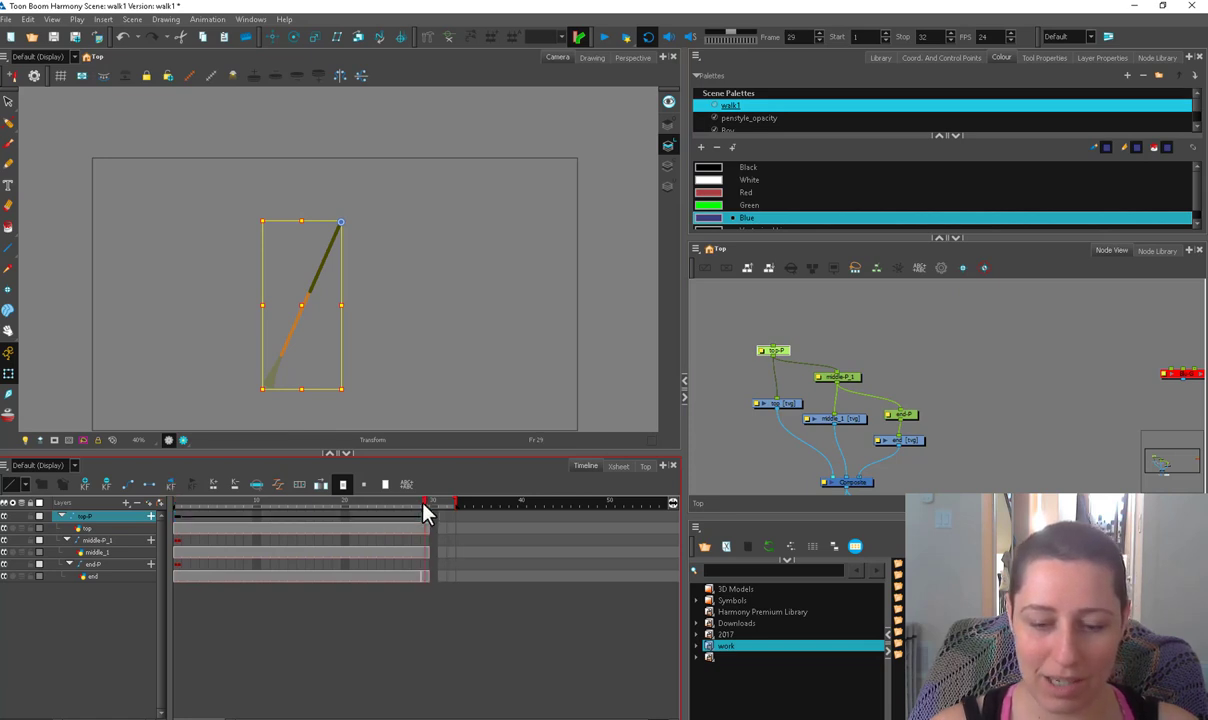
click(178, 528)
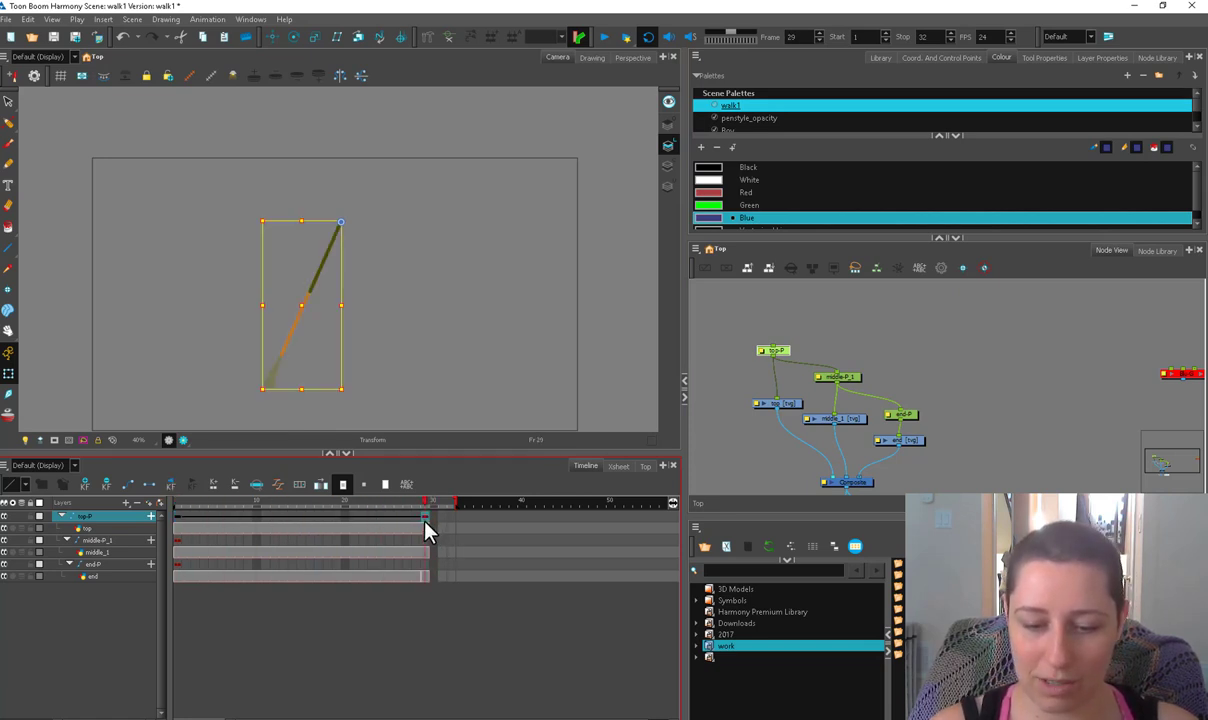
Step: Rotate the whole leg with top-P at frame 15 so it slants down to the right
click(314, 529)
drag(358, 416, 485, 350)
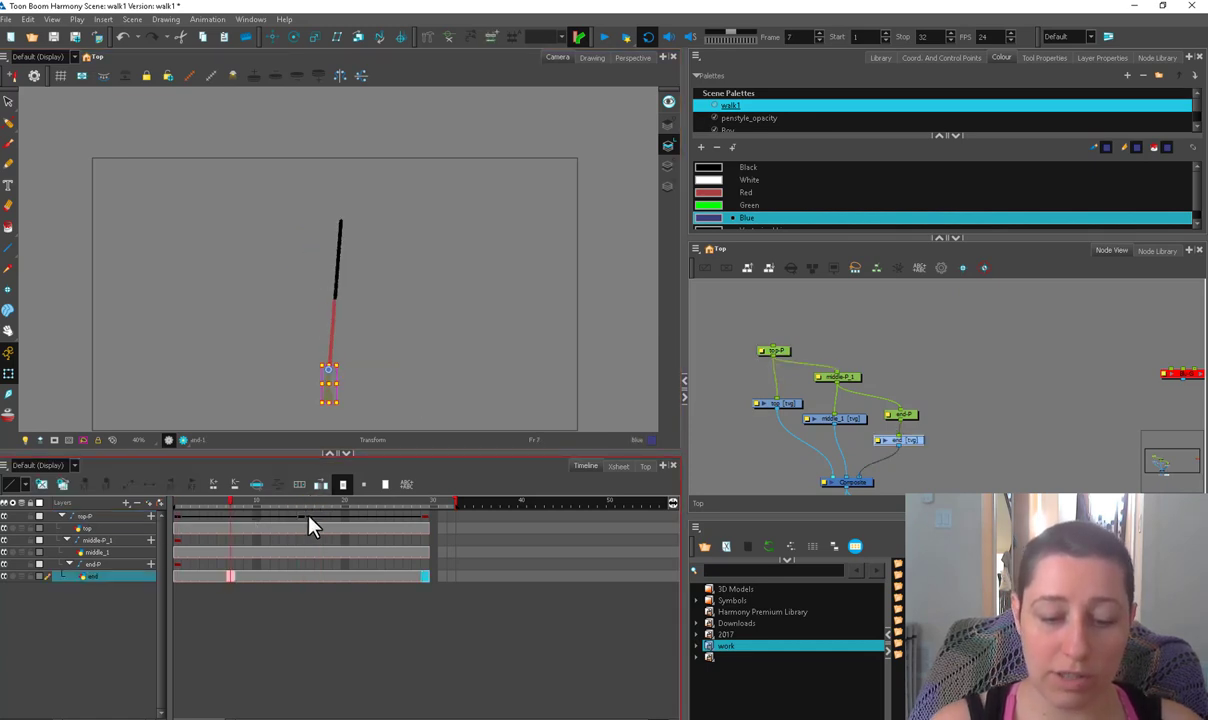
click(302, 517)
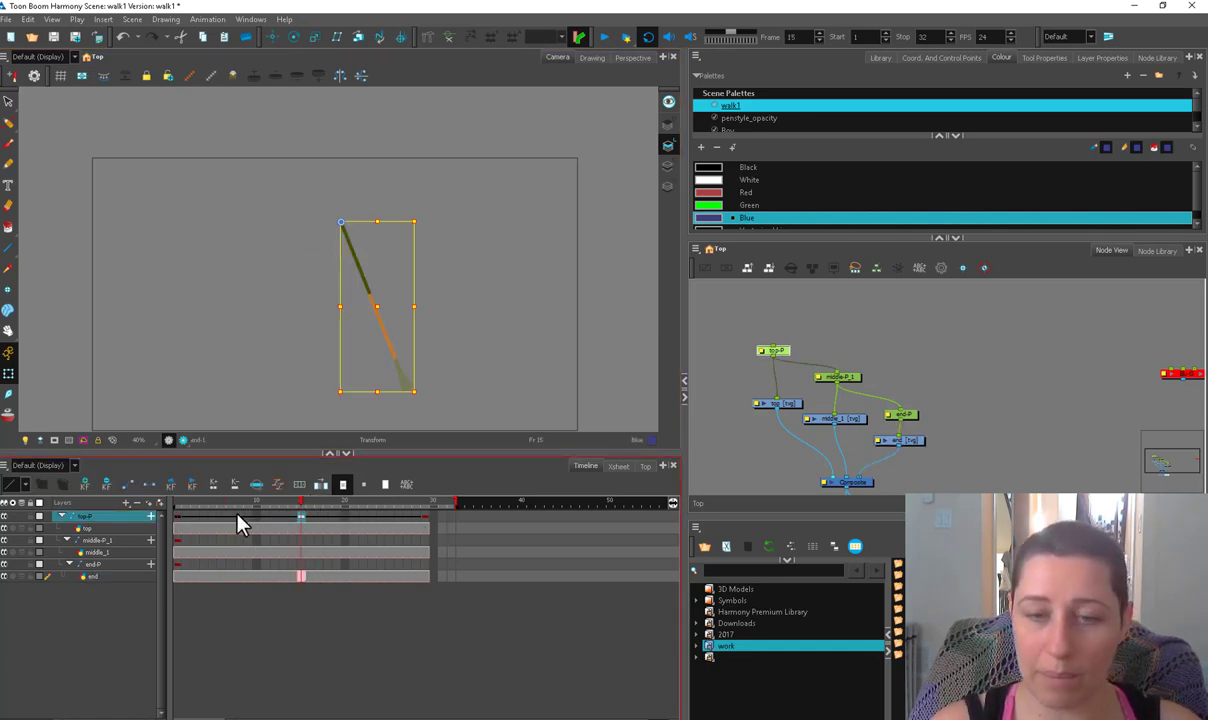
Step: Examine the top-P, middle-P_1 and end-P poses at frames 1, 15 and 29, and play back the leg swing
click(789, 351)
click(301, 564)
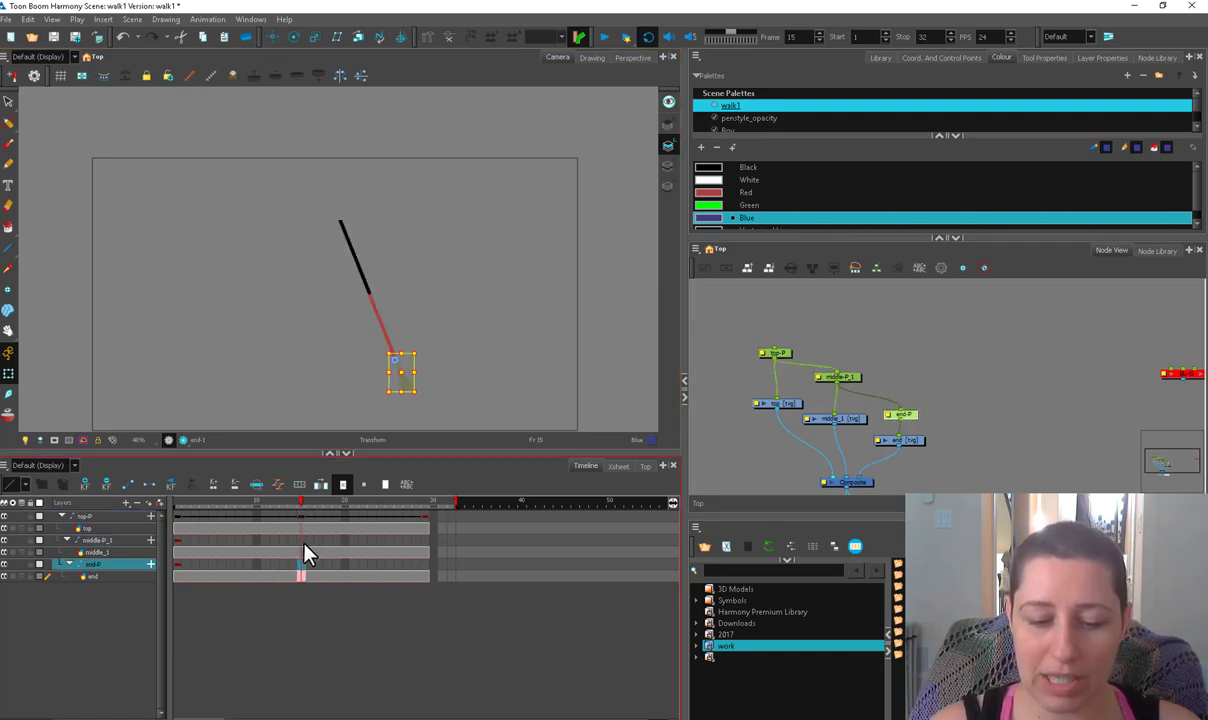
click(302, 541)
click(62, 515)
click(62, 516)
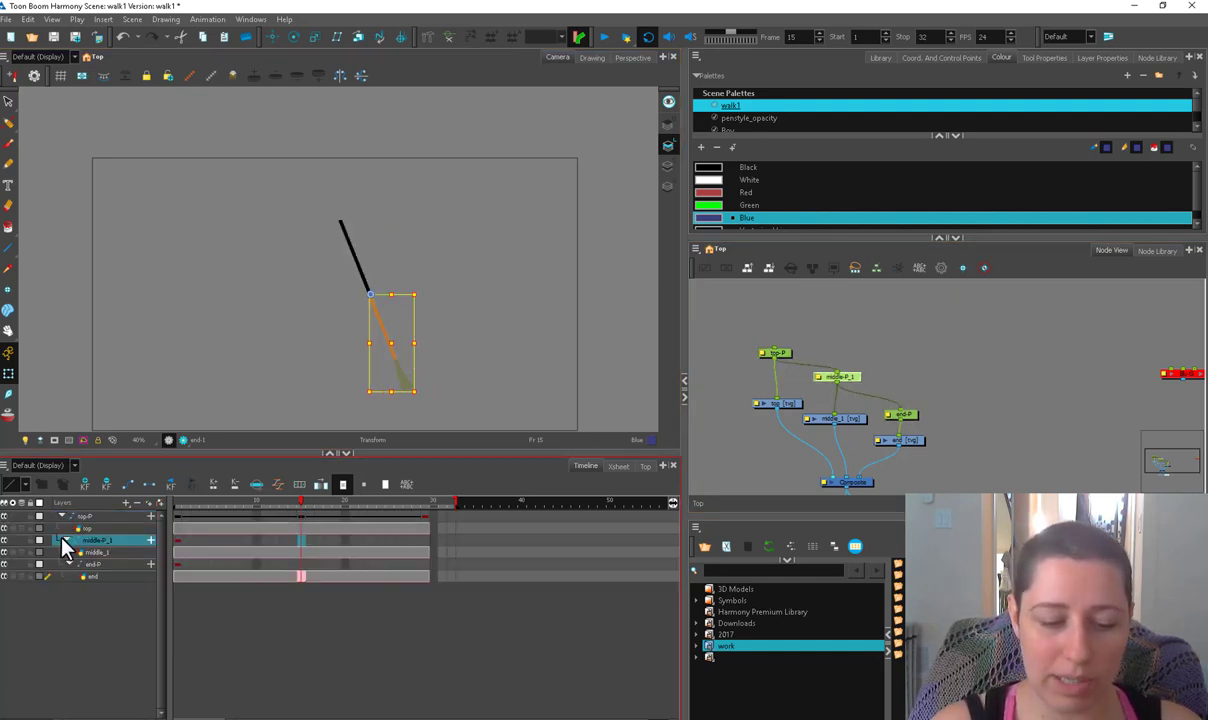
click(304, 517)
click(428, 517)
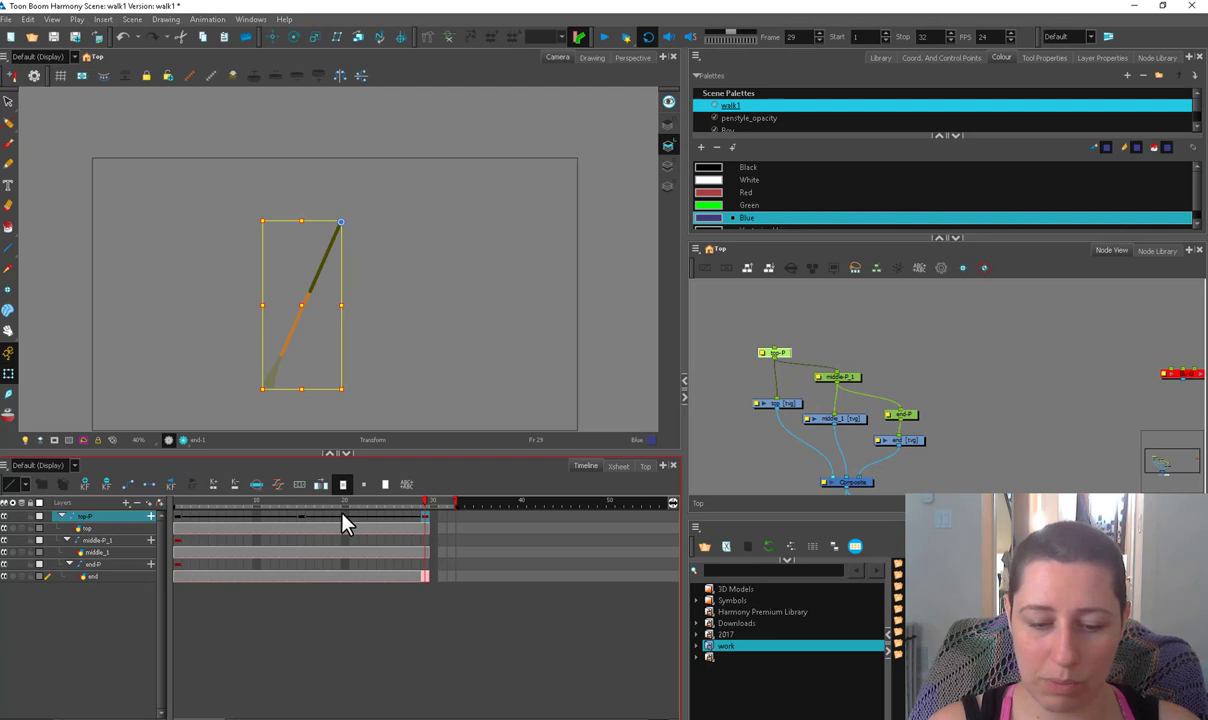
click(180, 517)
click(183, 542)
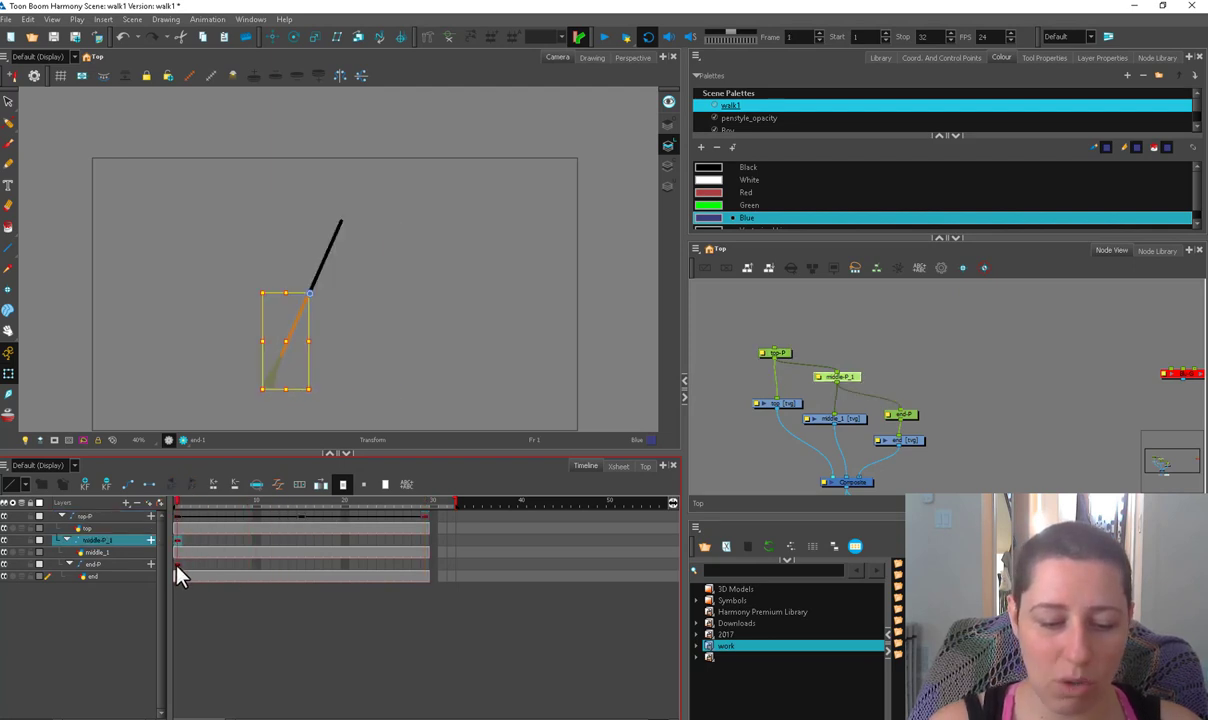
click(176, 566)
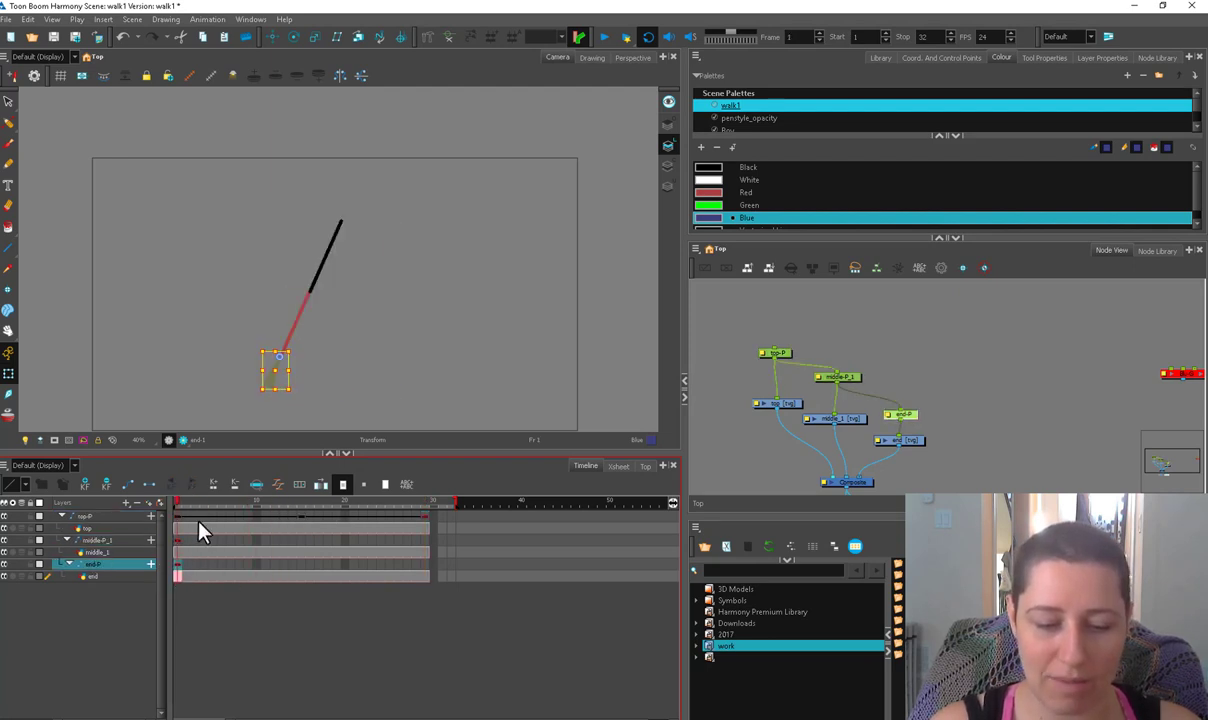
click(604, 36)
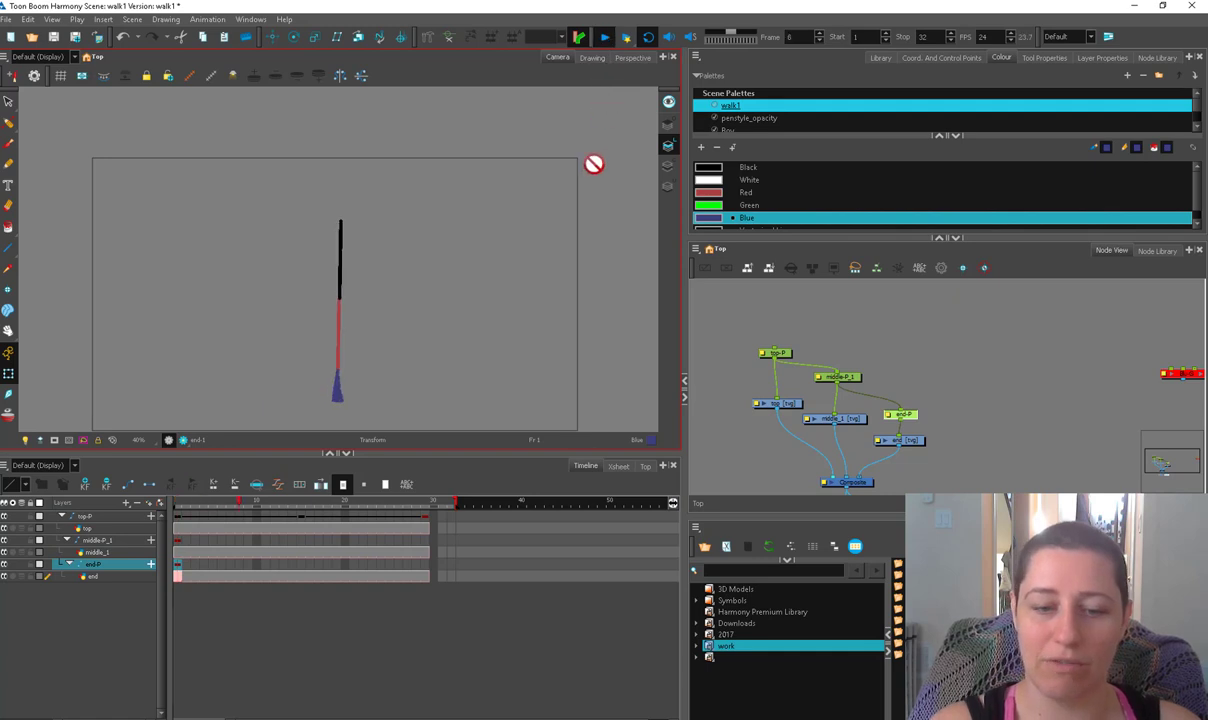
Step: Compare the top-P poses at frames 1 and 29, and preview the loop with the scene ending at frame 28
click(177, 516)
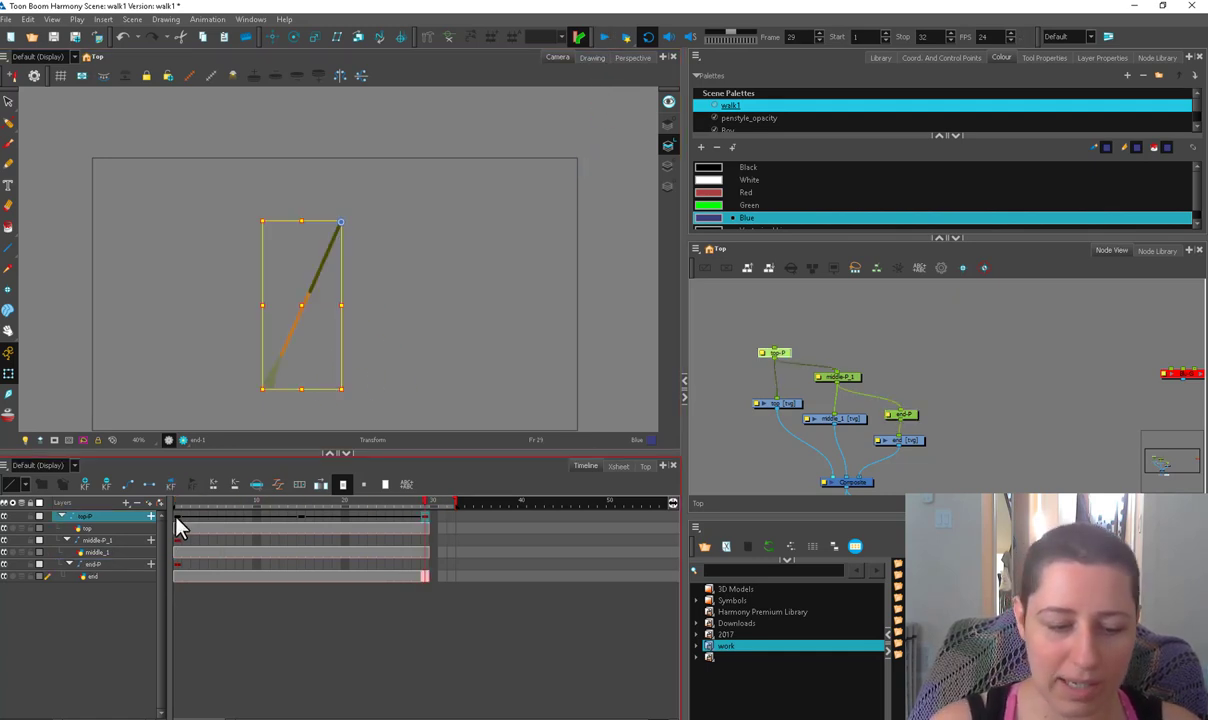
click(424, 517)
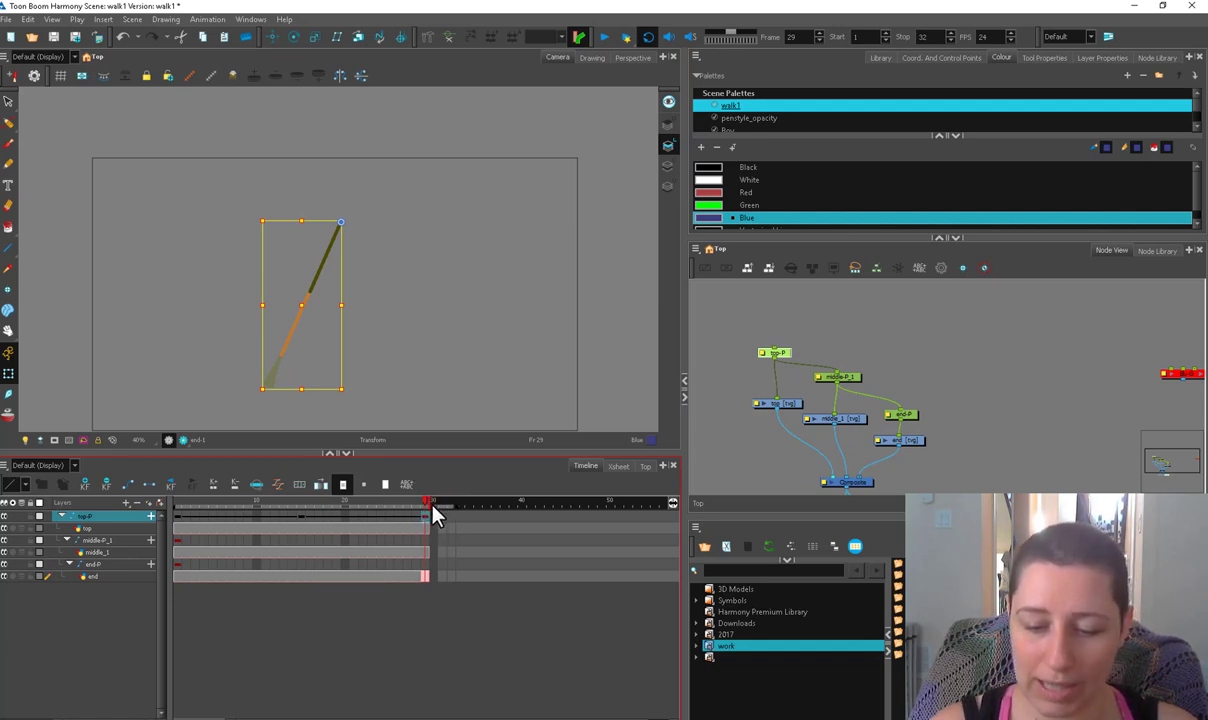
drag(428, 507, 420, 508)
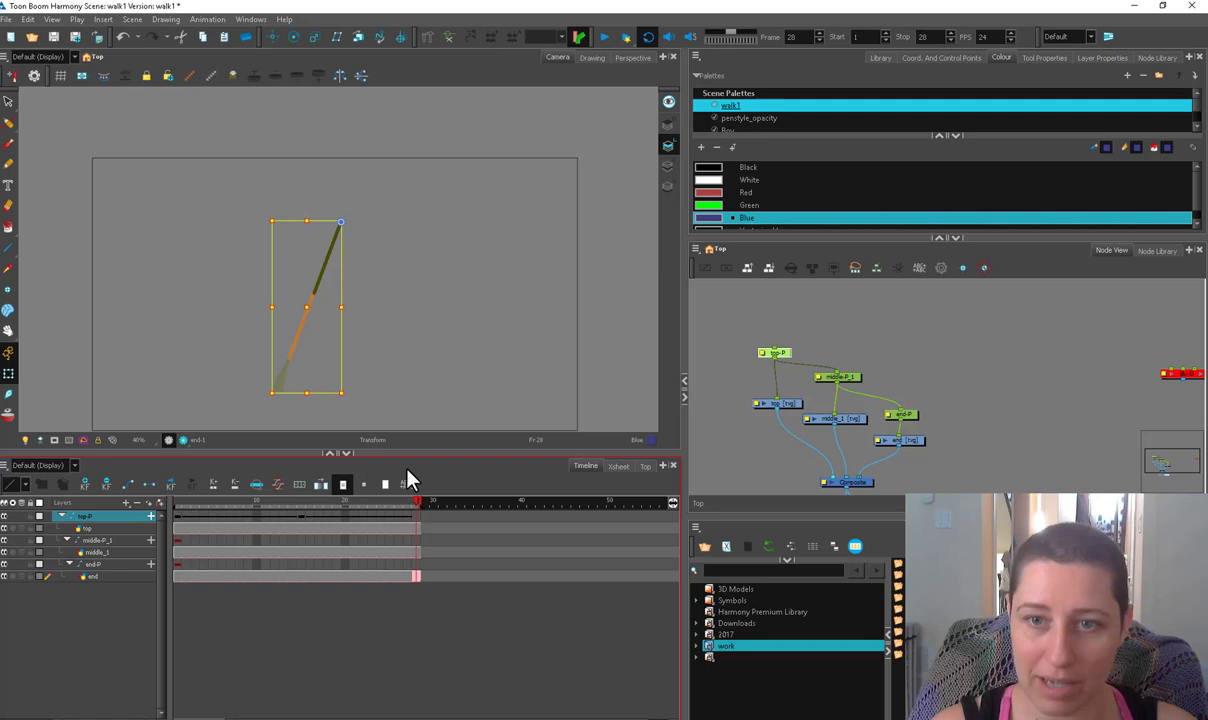
key(Return)
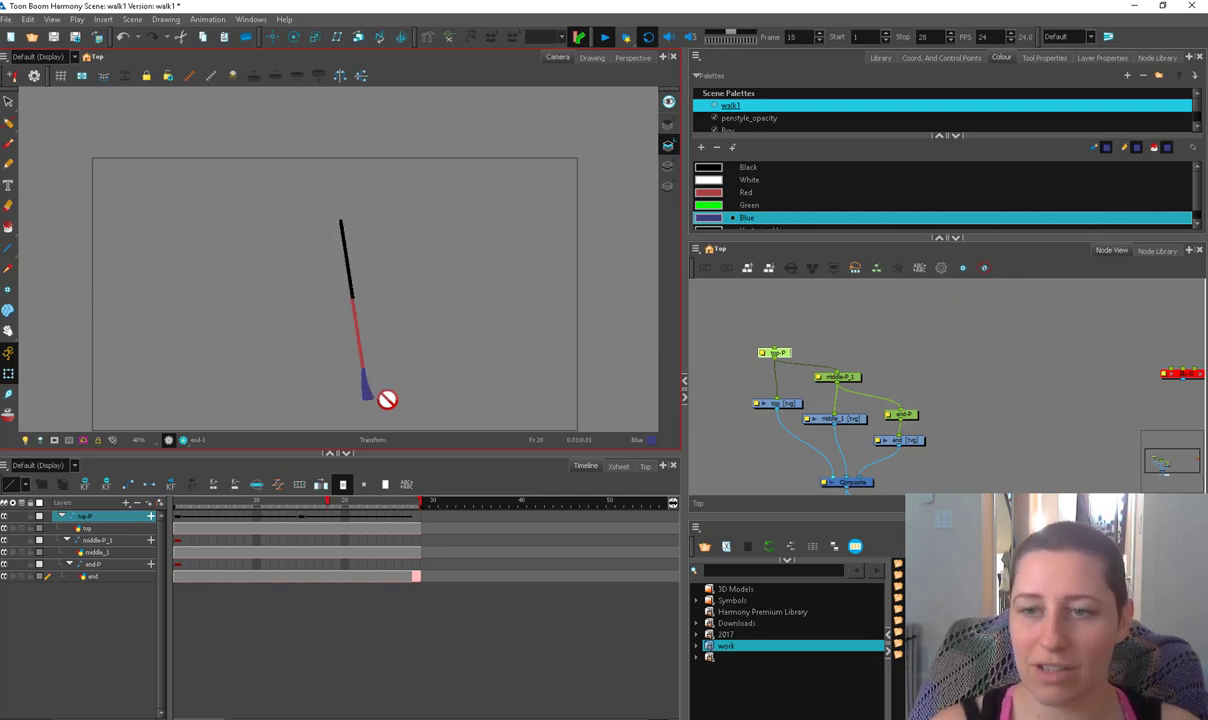
click(603, 38)
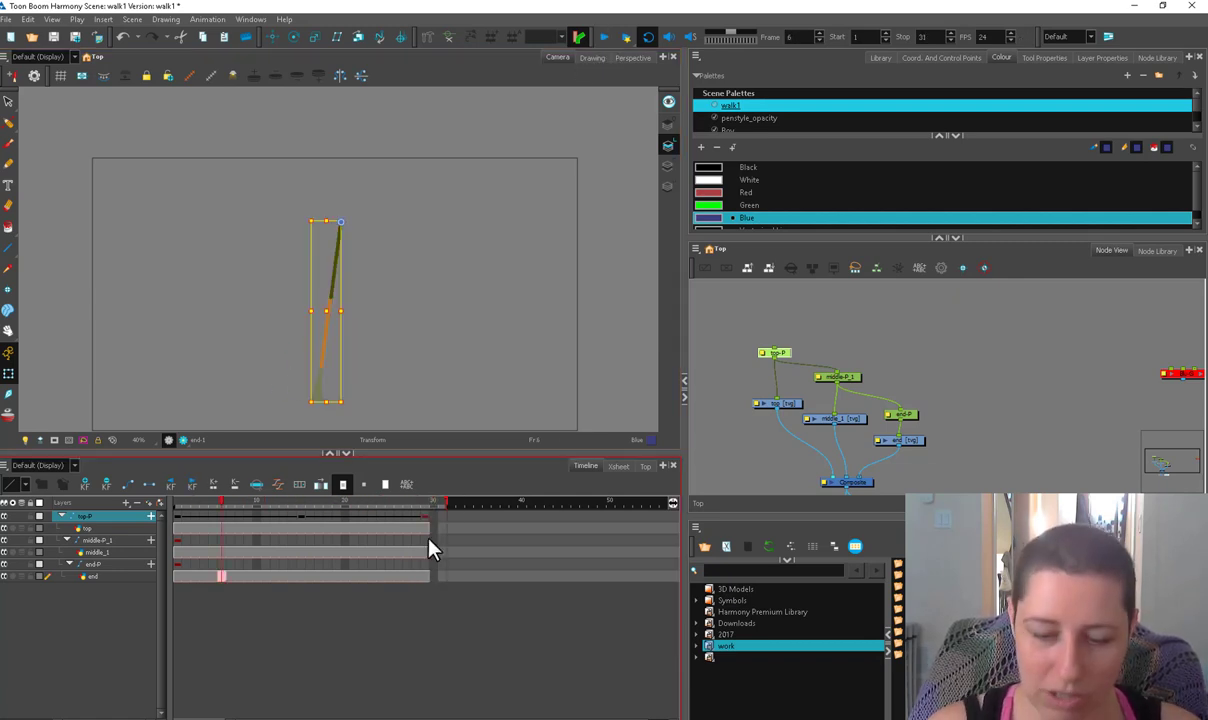
Step: Set the ease of top-P's frame 1 keyframe to a right time ratio of 44 and apply it
click(176, 518)
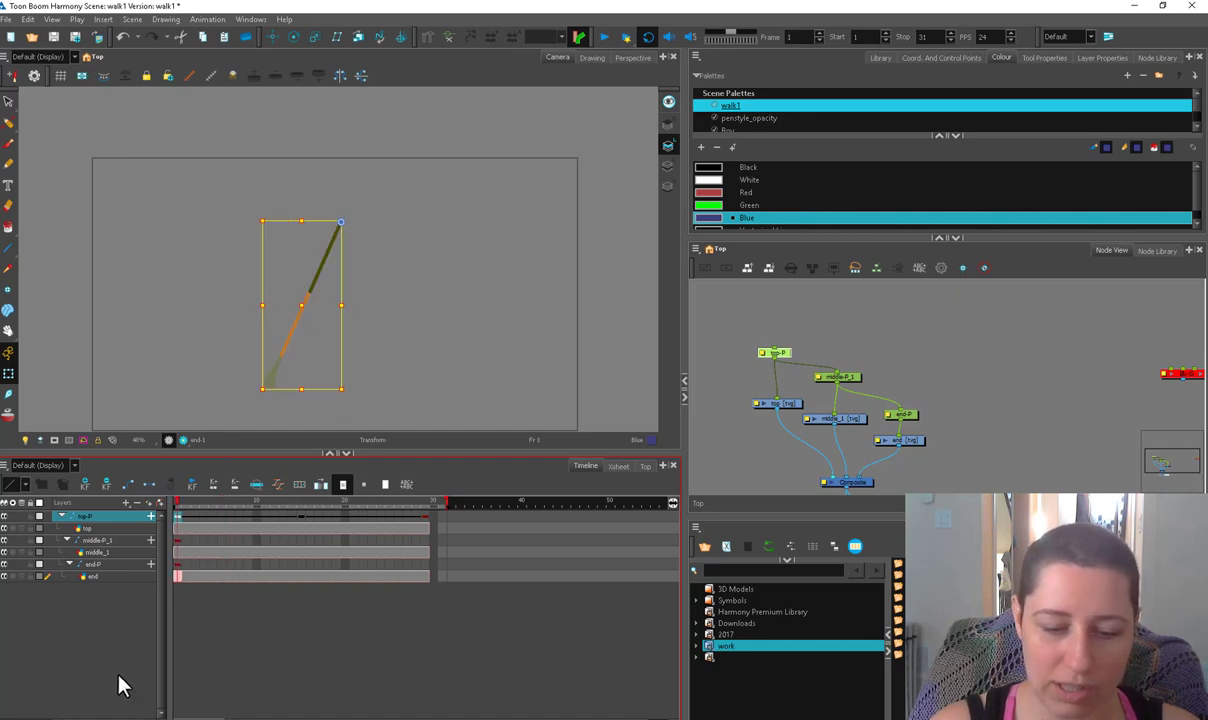
click(274, 486)
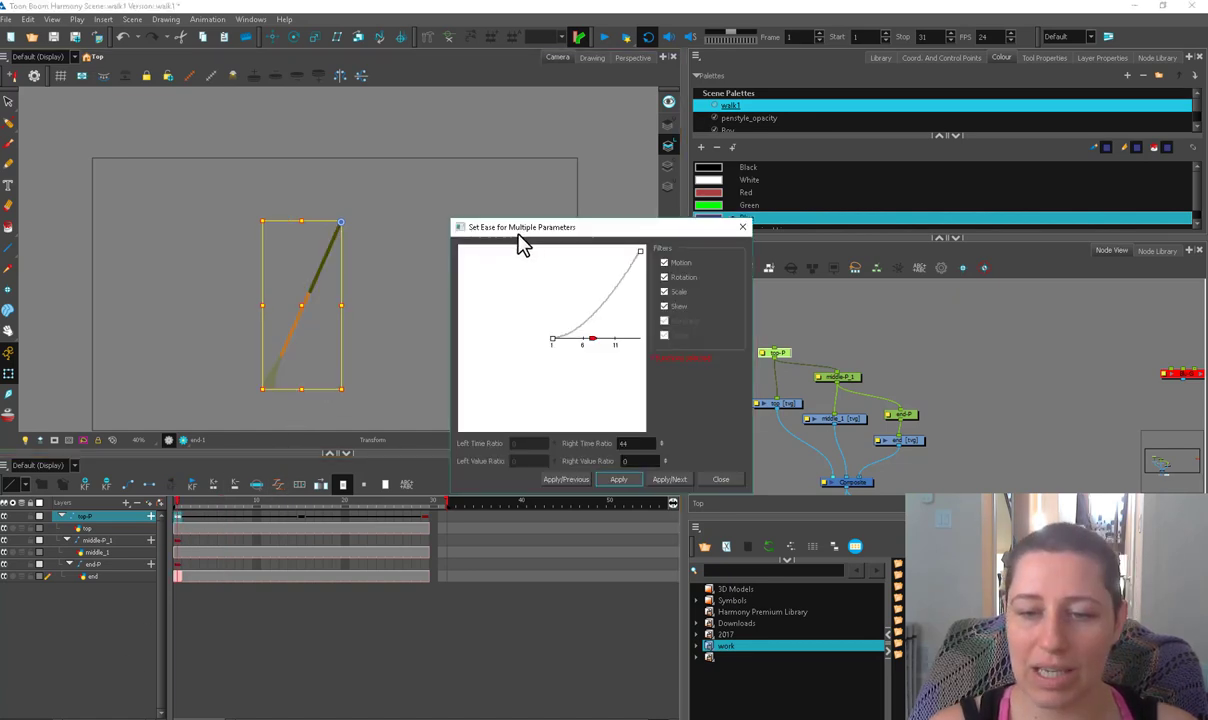
double_click(628, 444)
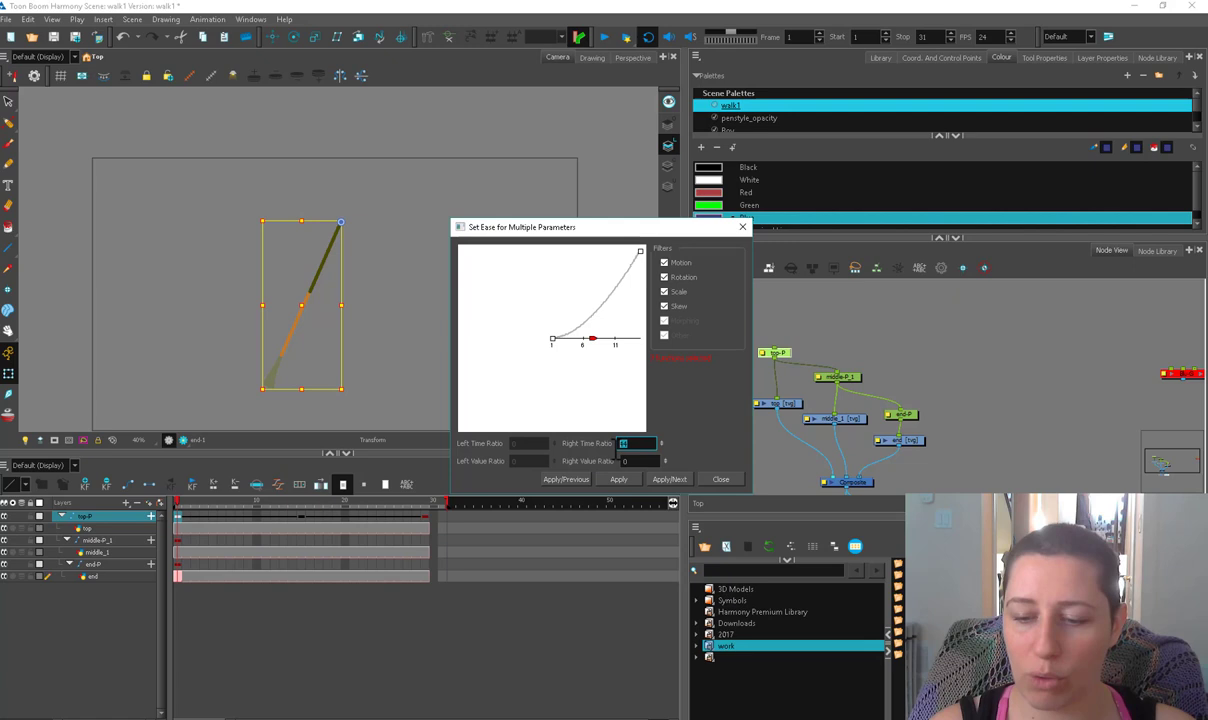
click(636, 444)
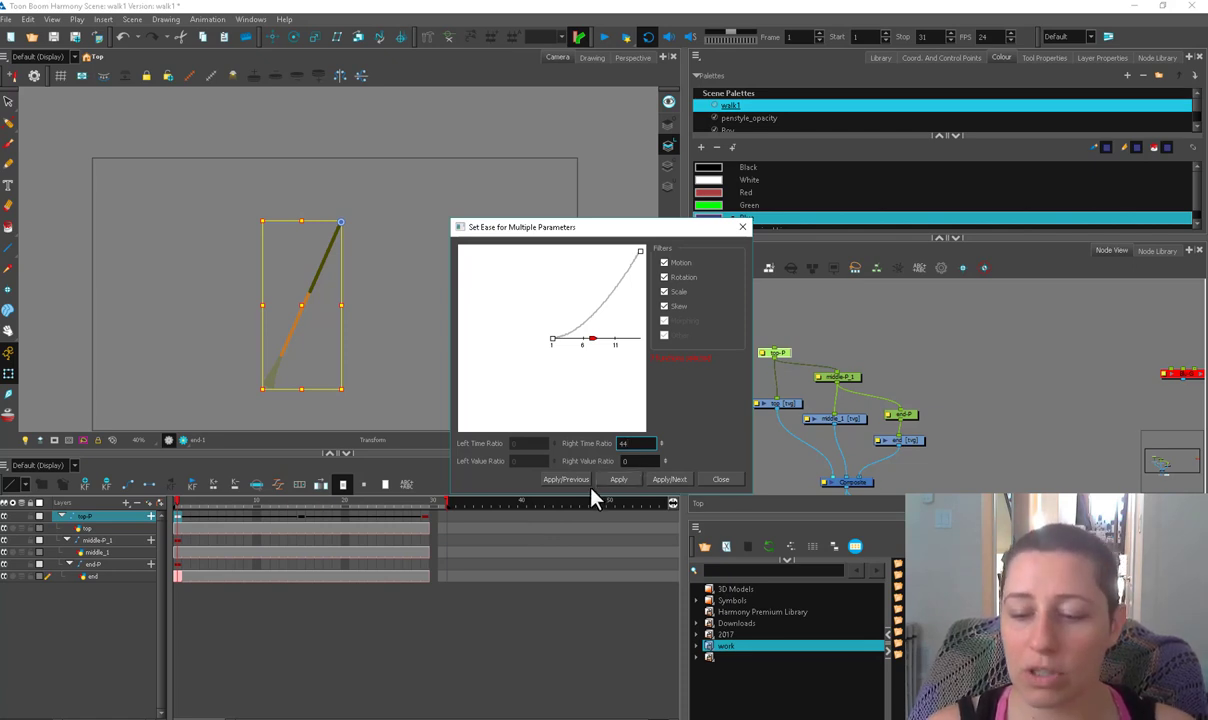
text(44)
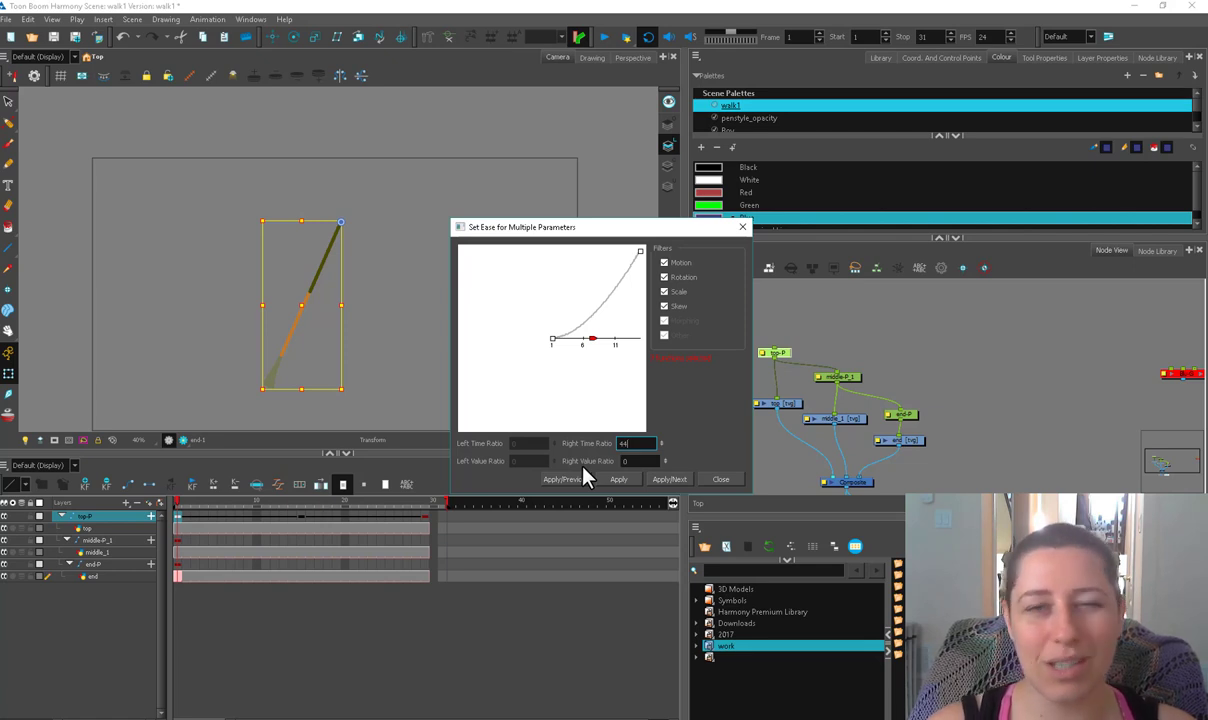
click(669, 490)
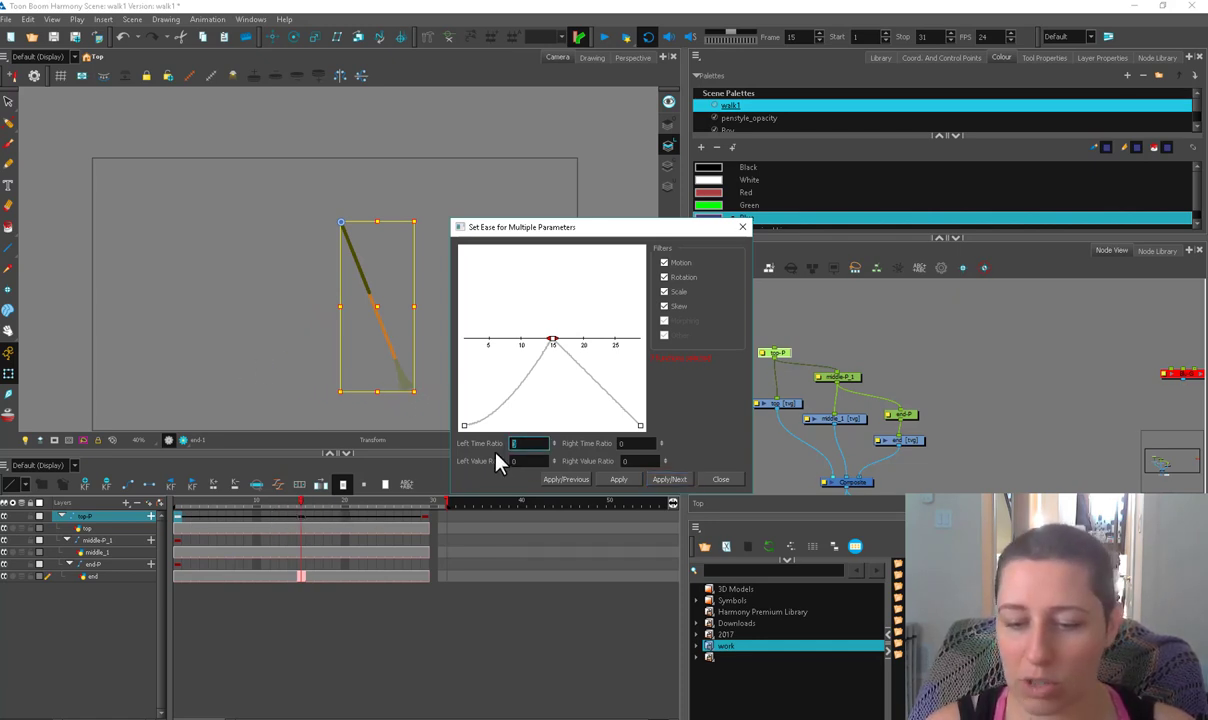
Step: Set the left and right time ratios of top-P's frame 15 keyframe to 44 and apply them
key(Return)
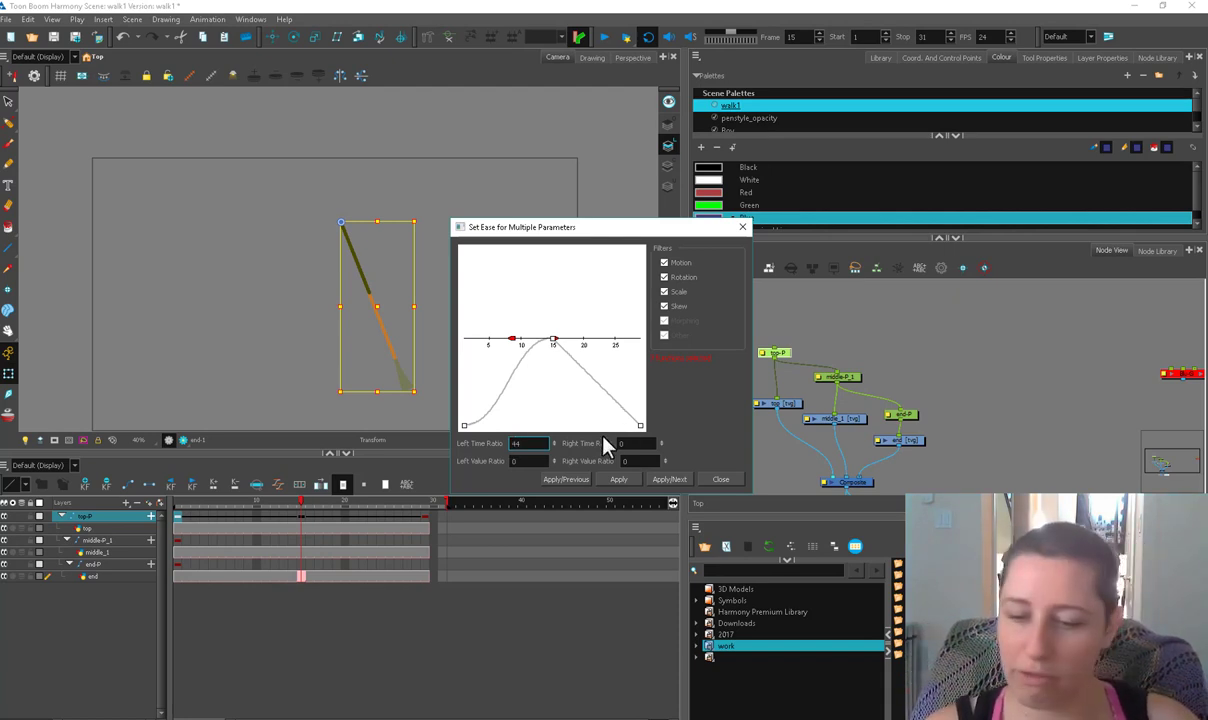
click(632, 443)
text(44)
key(Return)
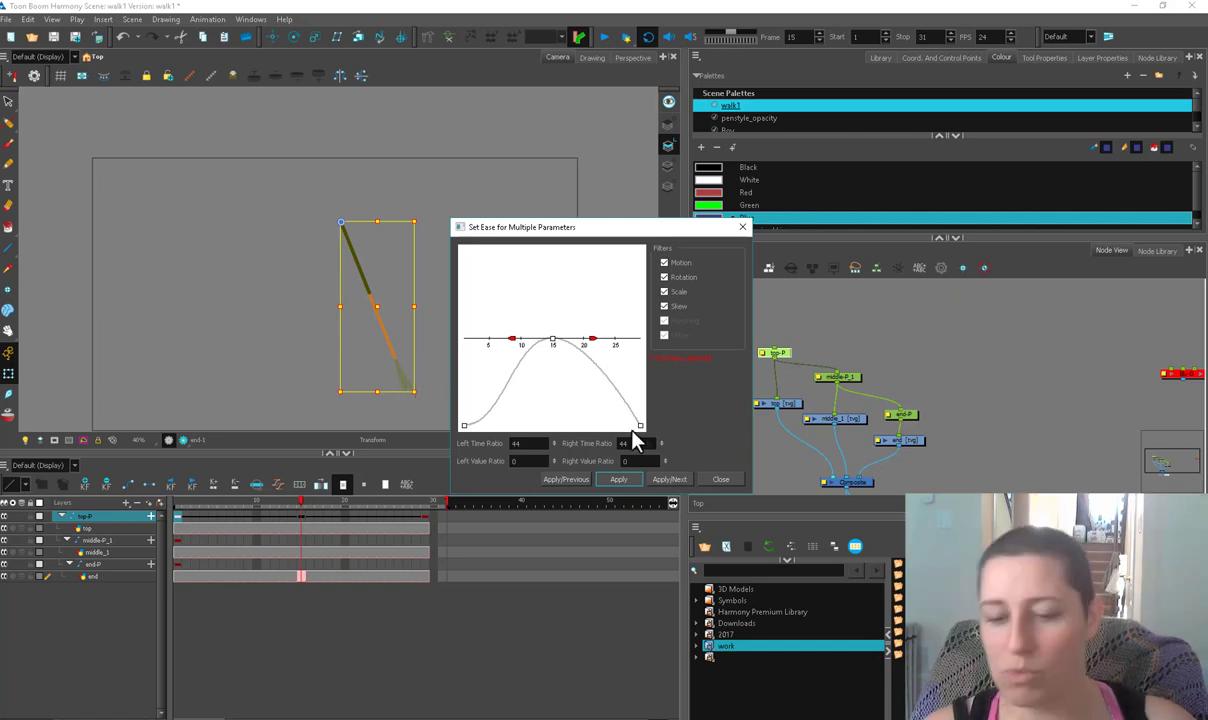
click(669, 479)
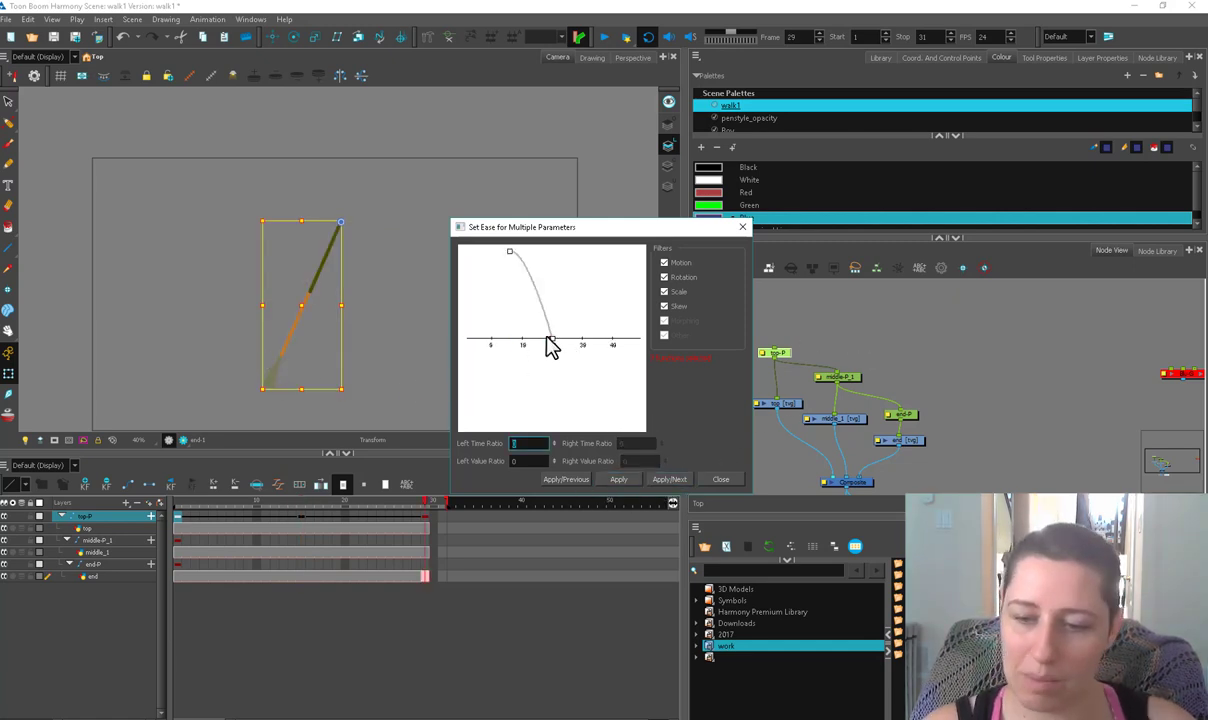
Step: Apply a left time ratio of 44 to top-P's frame 29 keyframe and finish the ease settings
click(619, 480)
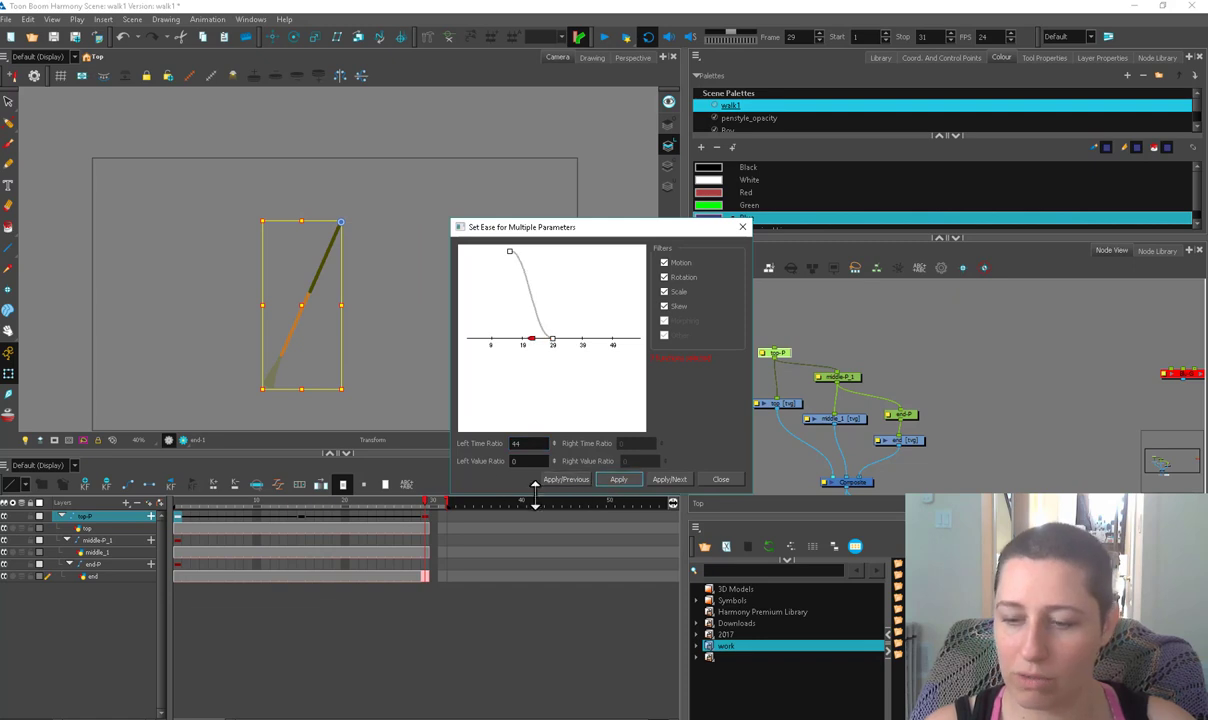
click(720, 480)
Step: Play the eased leg swing as a loop with the scene ending at frame 28
click(601, 42)
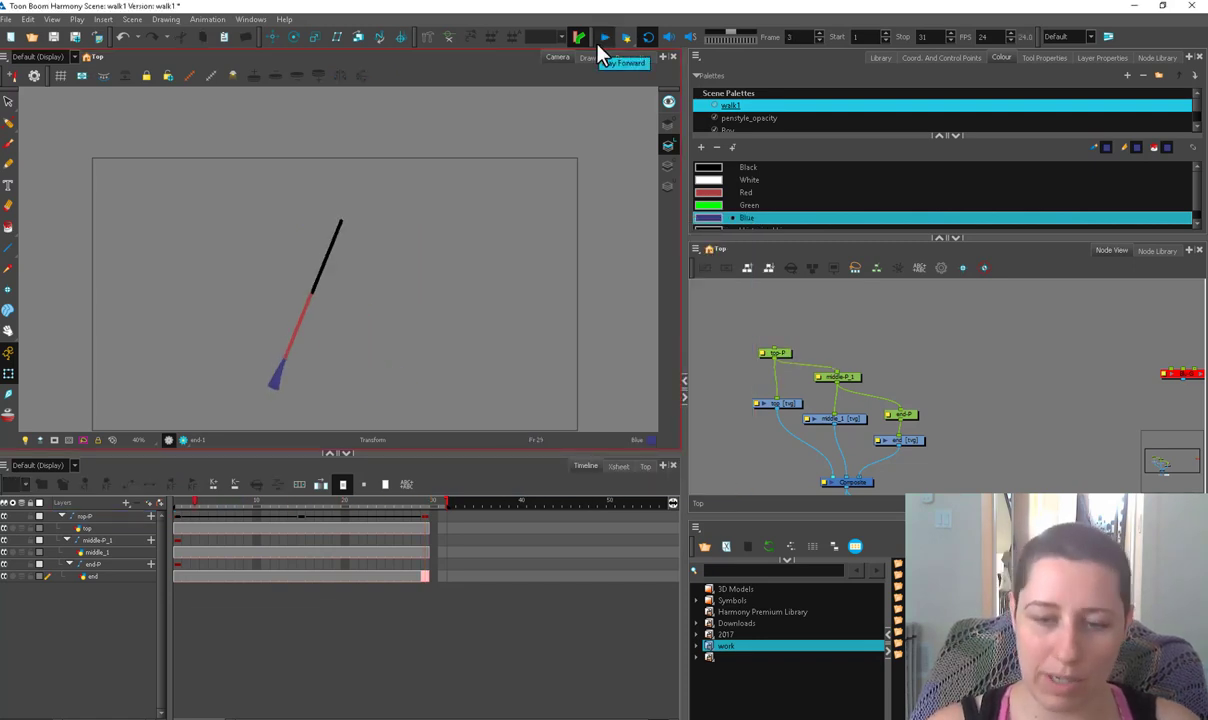
drag(447, 500, 420, 500)
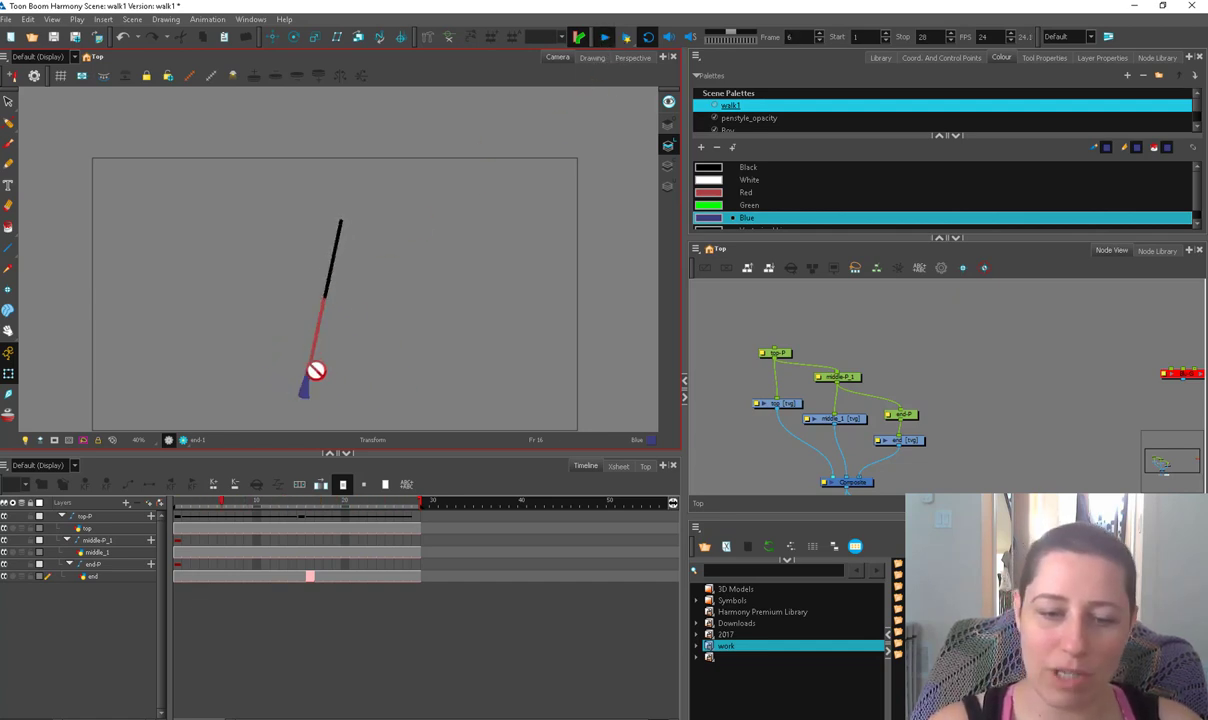
click(604, 36)
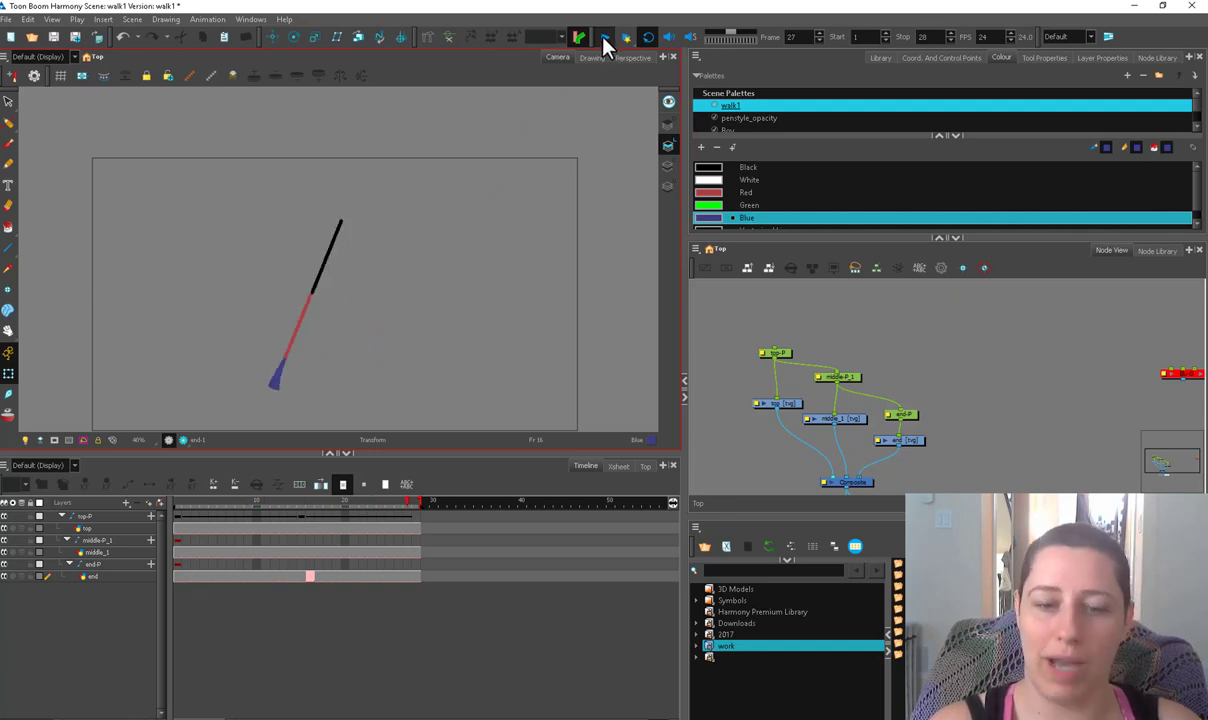
Step: Rotate the lower leg clockwise with middle-P_1 at frame 1, and copy that keyframe to frame 29 as the scene's last frame
click(181, 541)
drag(318, 389, 274, 393)
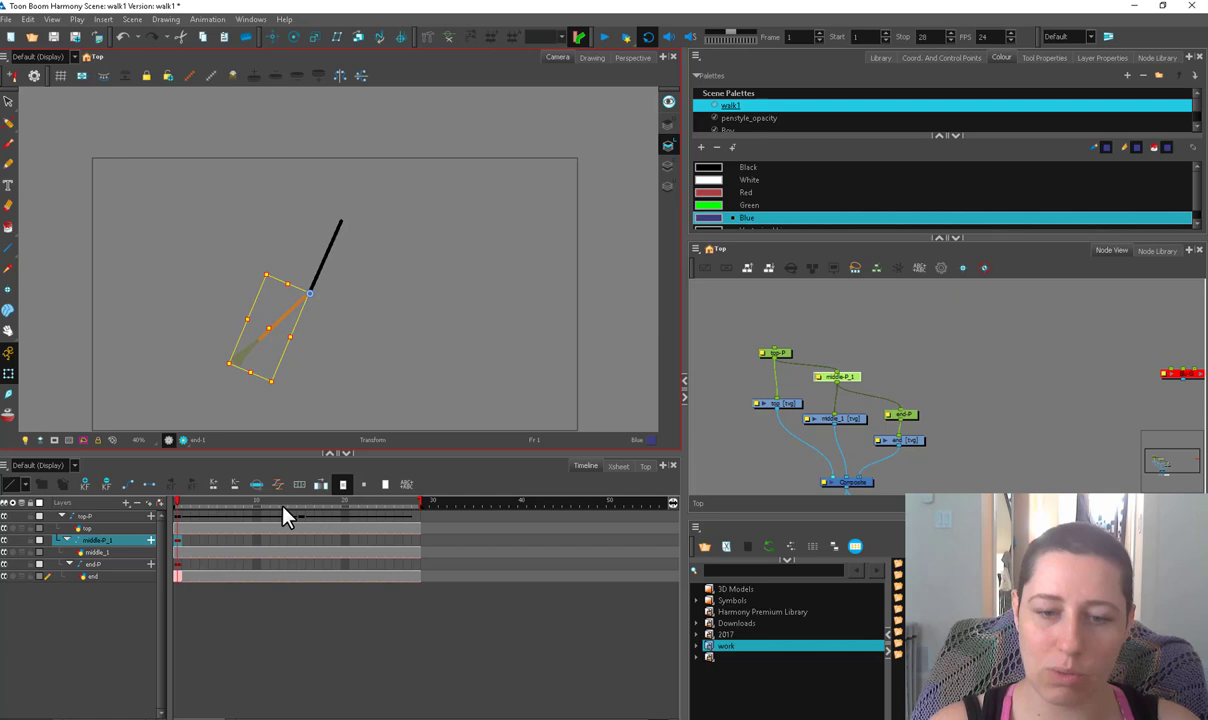
drag(178, 541, 427, 538)
click(433, 503)
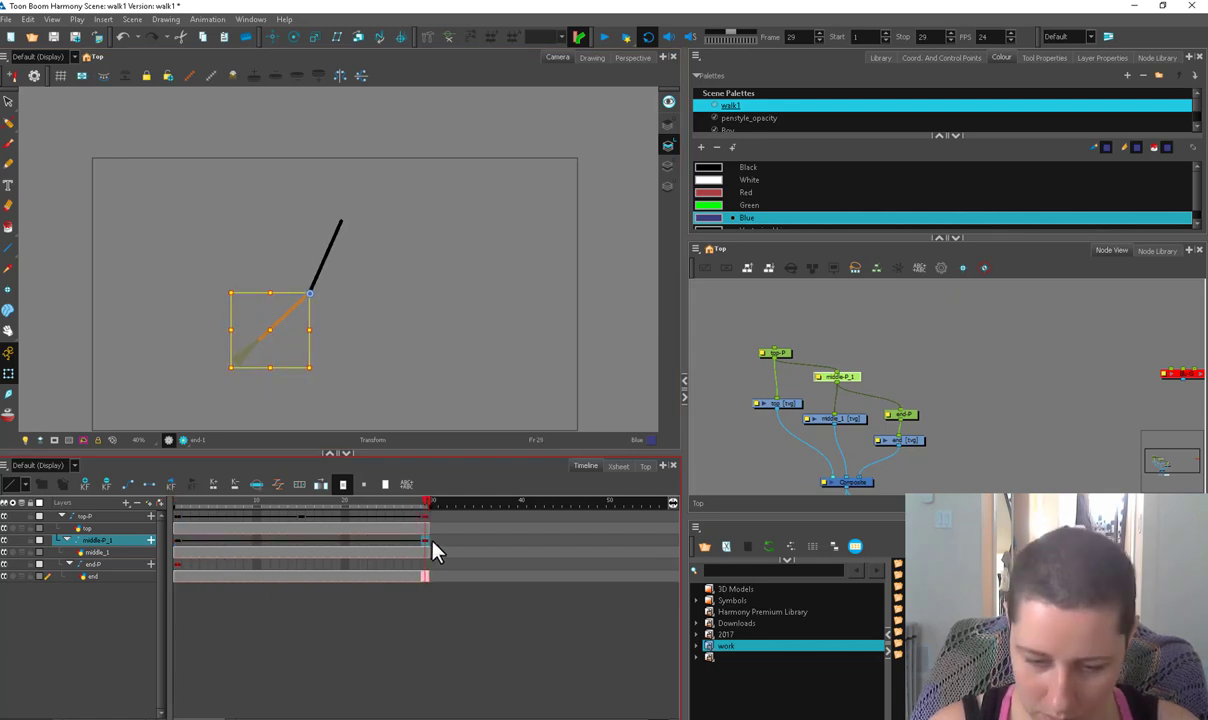
Step: Rotate the lower leg counterclockwise with middle-P_1 at frame 15 so it swings up to the right
click(302, 575)
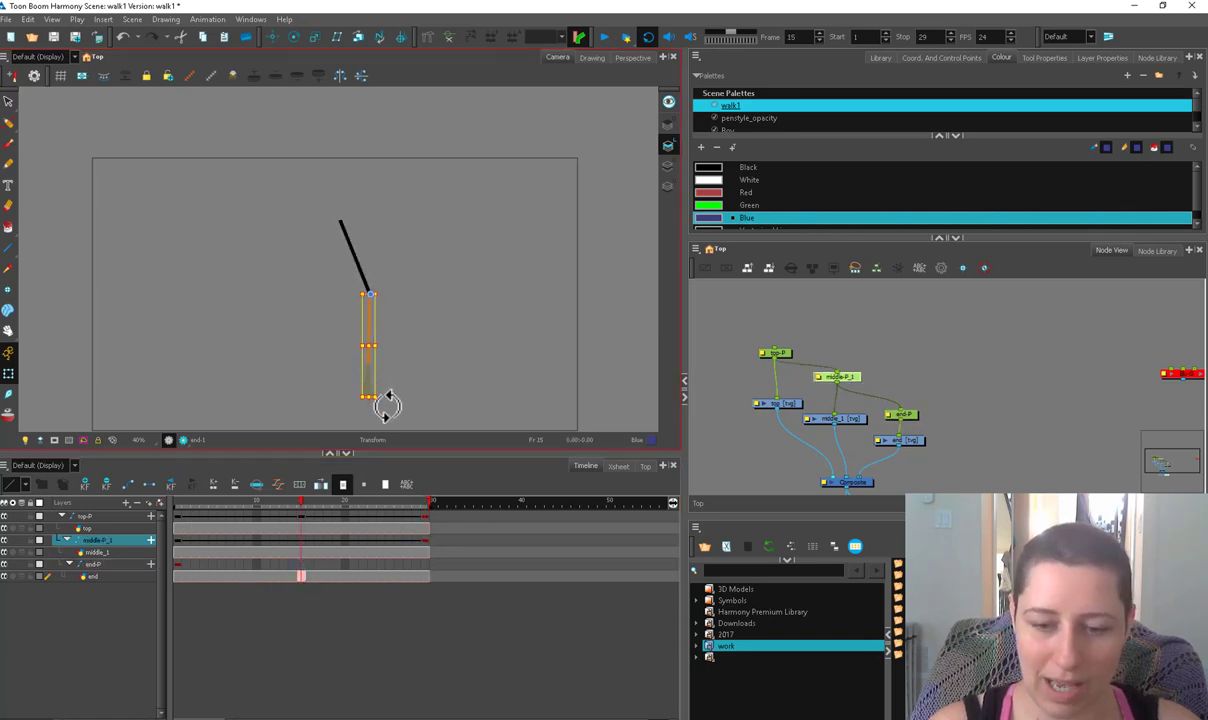
drag(388, 404, 443, 351)
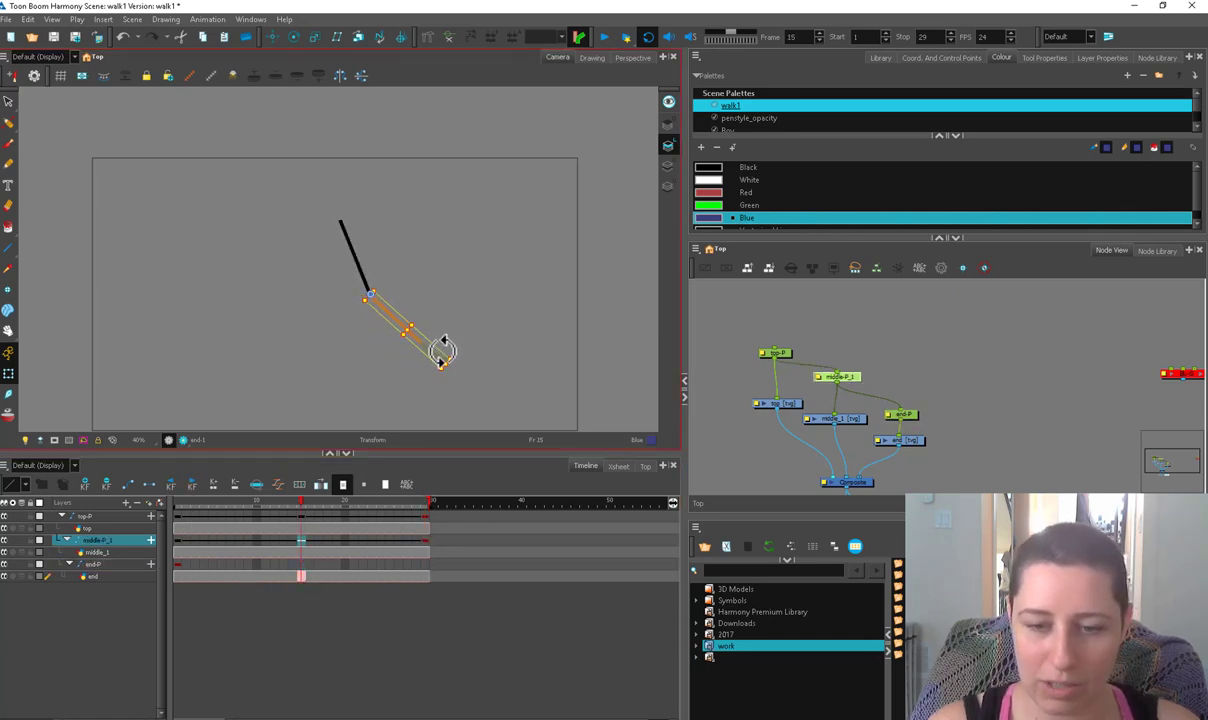
Step: Compare the lower leg's poses at frames 1 and 15, and play back the leg swing with the bending knee
drag(302, 503, 185, 503)
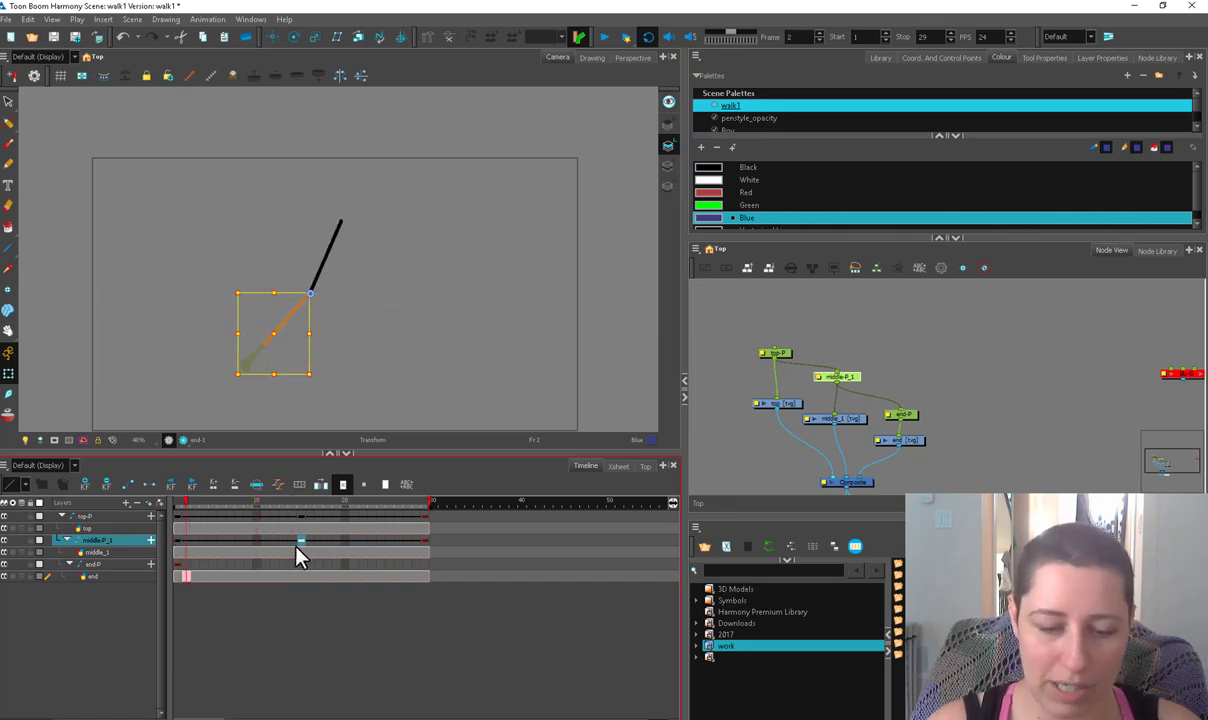
click(178, 540)
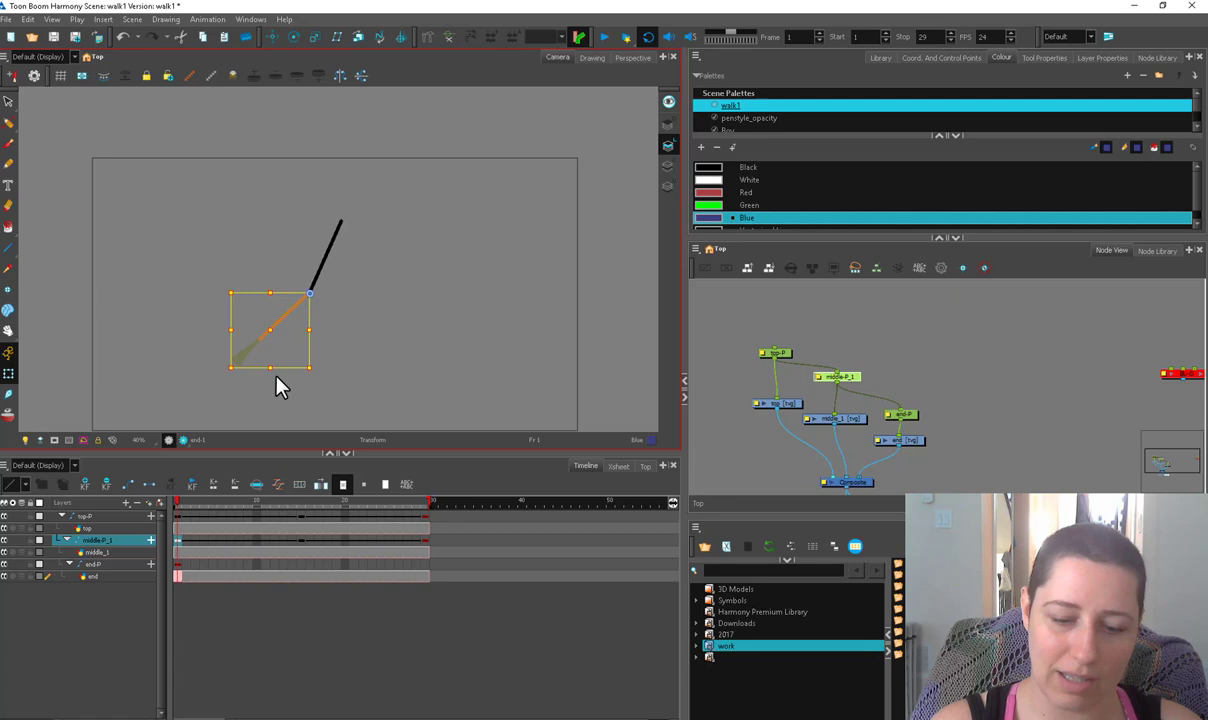
click(302, 503)
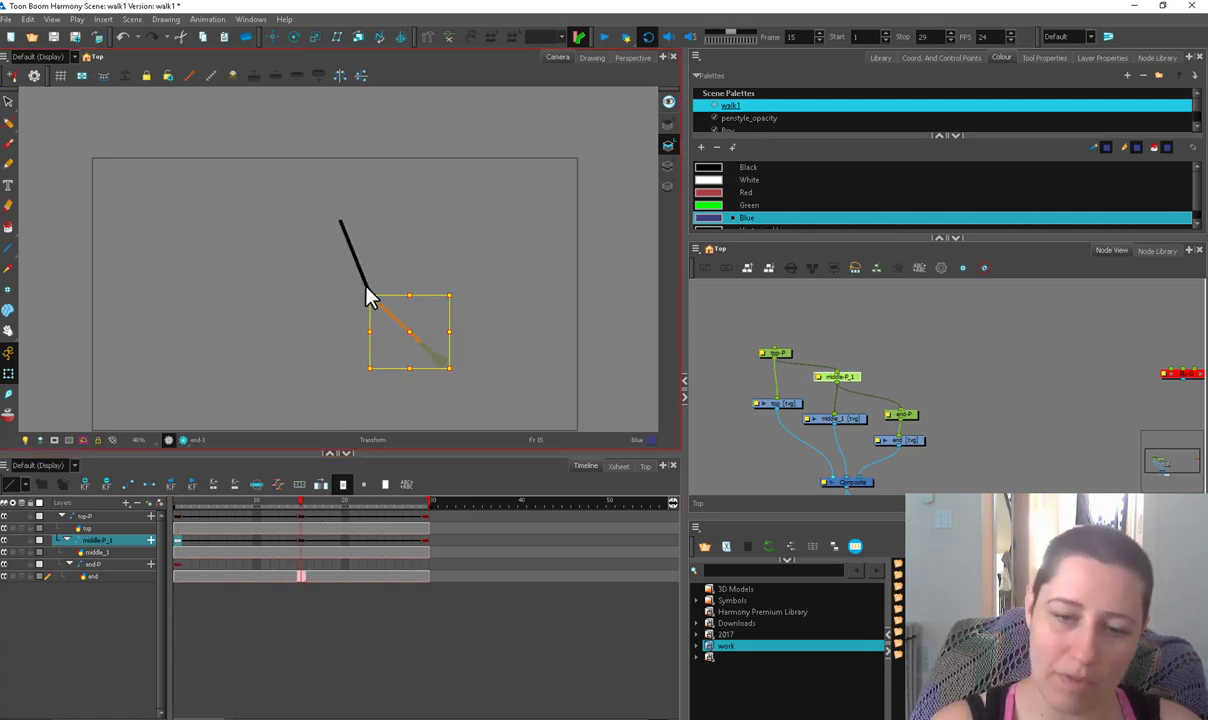
click(602, 42)
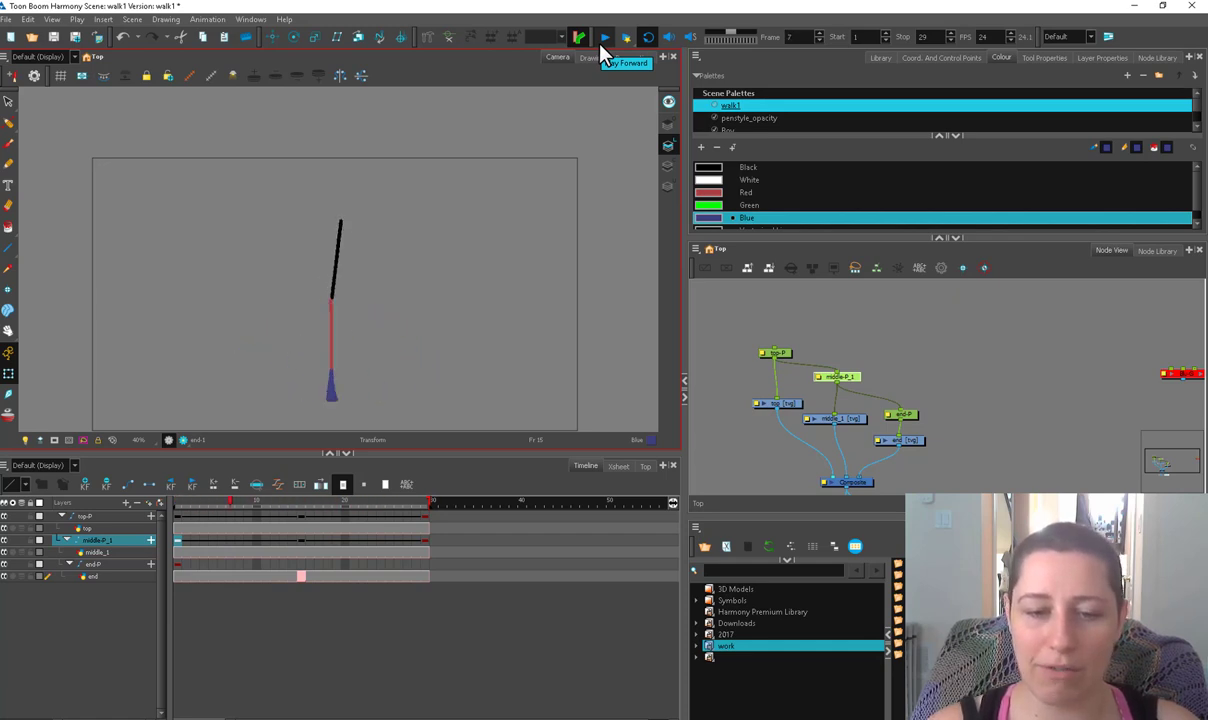
click(603, 40)
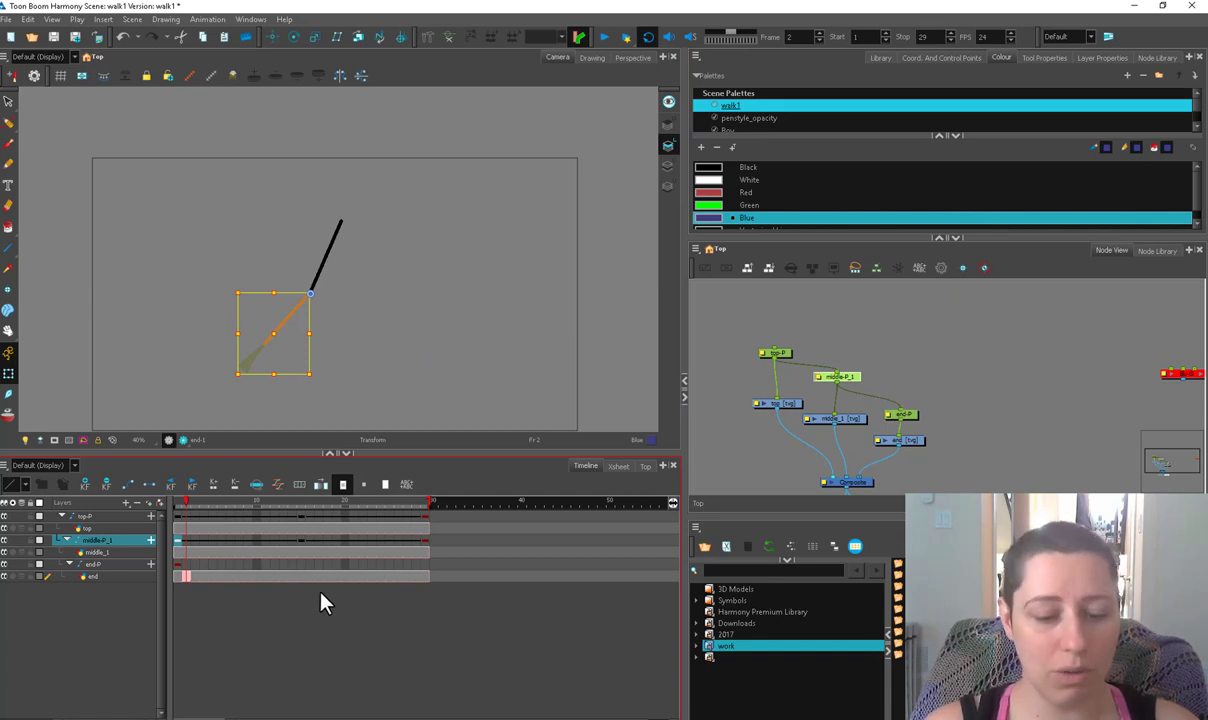
Step: Try moving the first middle-P_1 keyframe from frame 1 to frame 3 to offset the lower leg
click(175, 541)
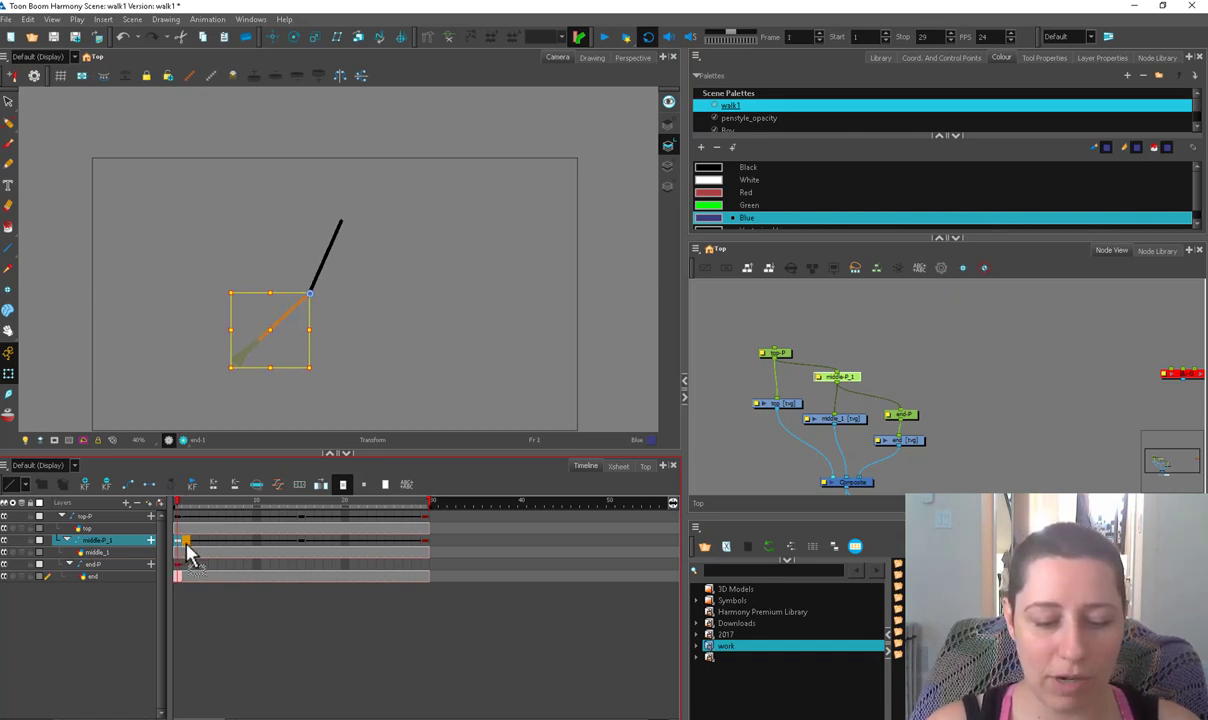
drag(202, 548, 196, 549)
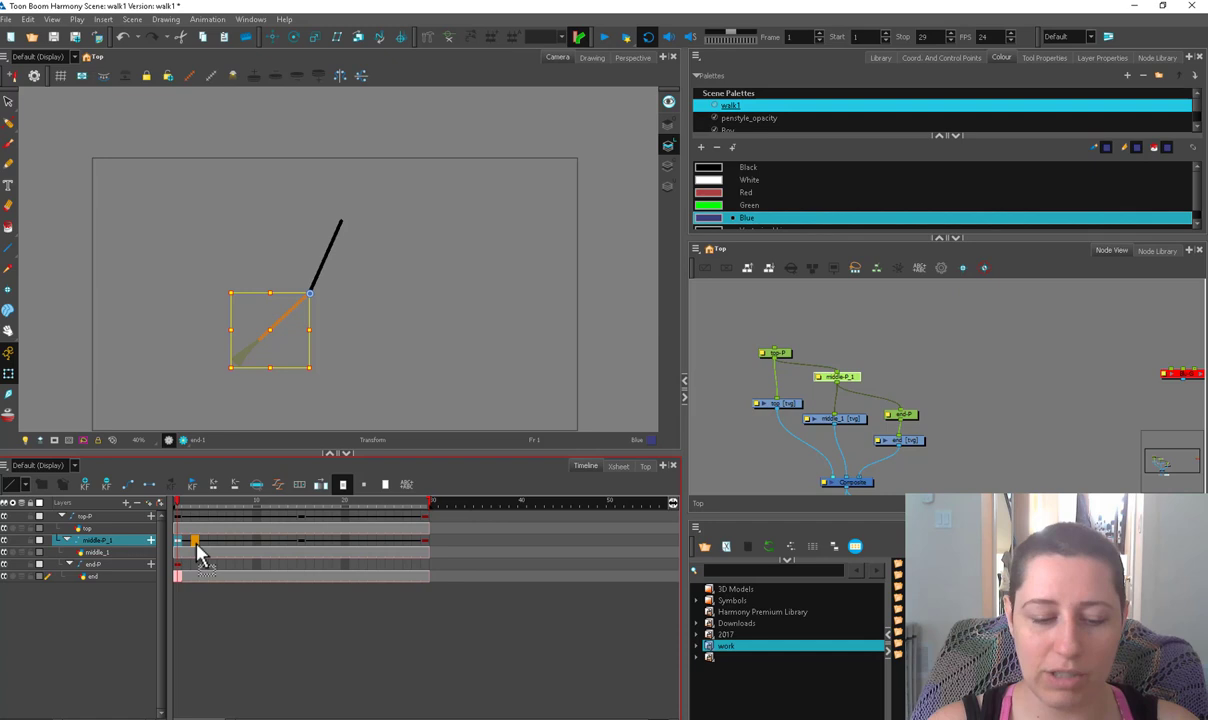
click(193, 549)
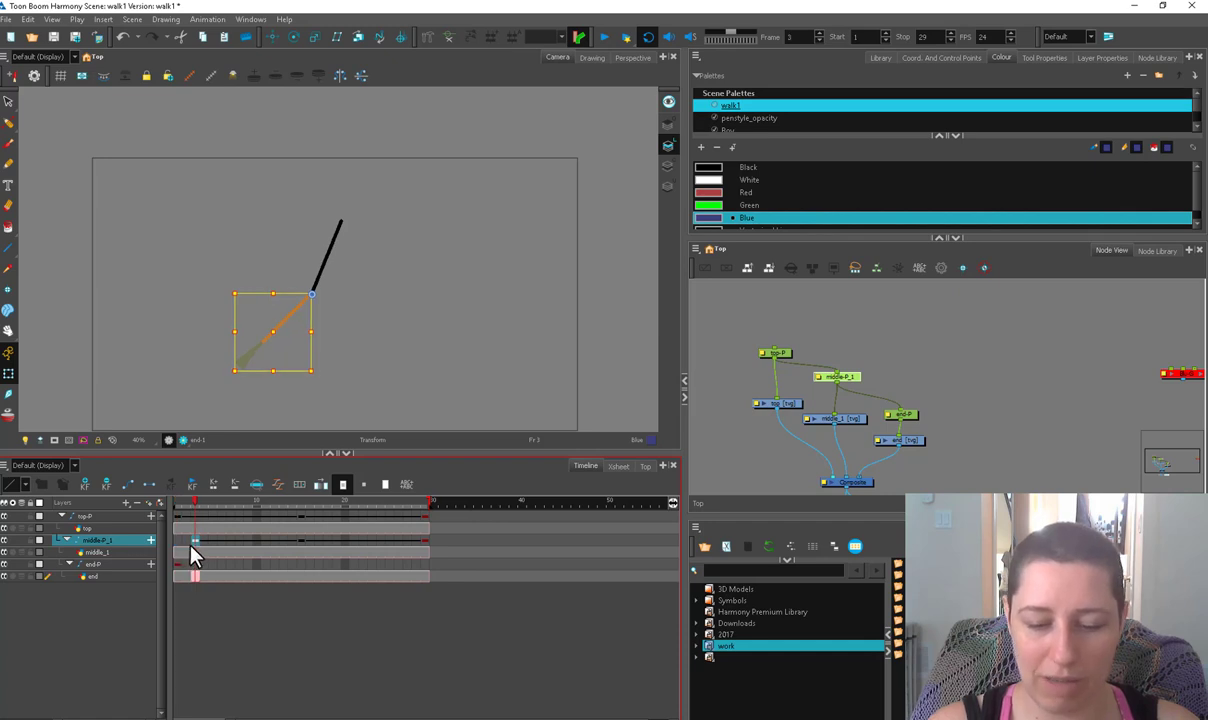
Step: Try copying the lower leg's frame 27 pose on middle-P_1 to frames 1 and 29 so the loop ends match
click(176, 542)
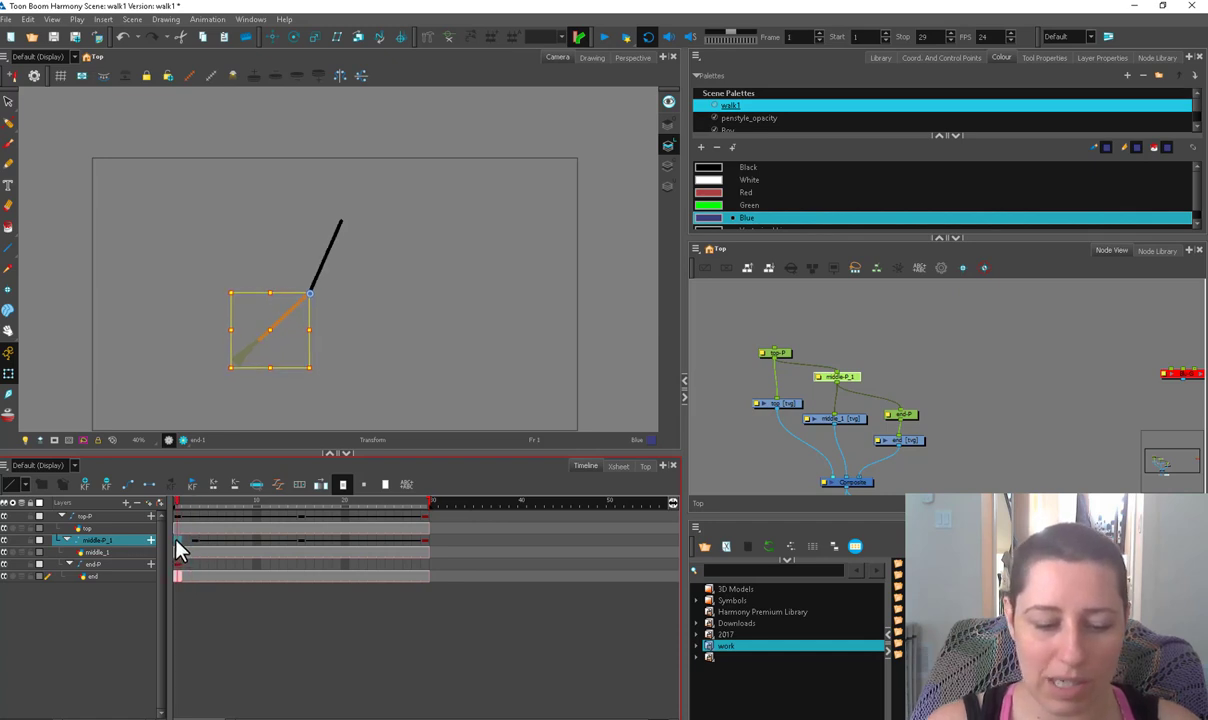
click(406, 542)
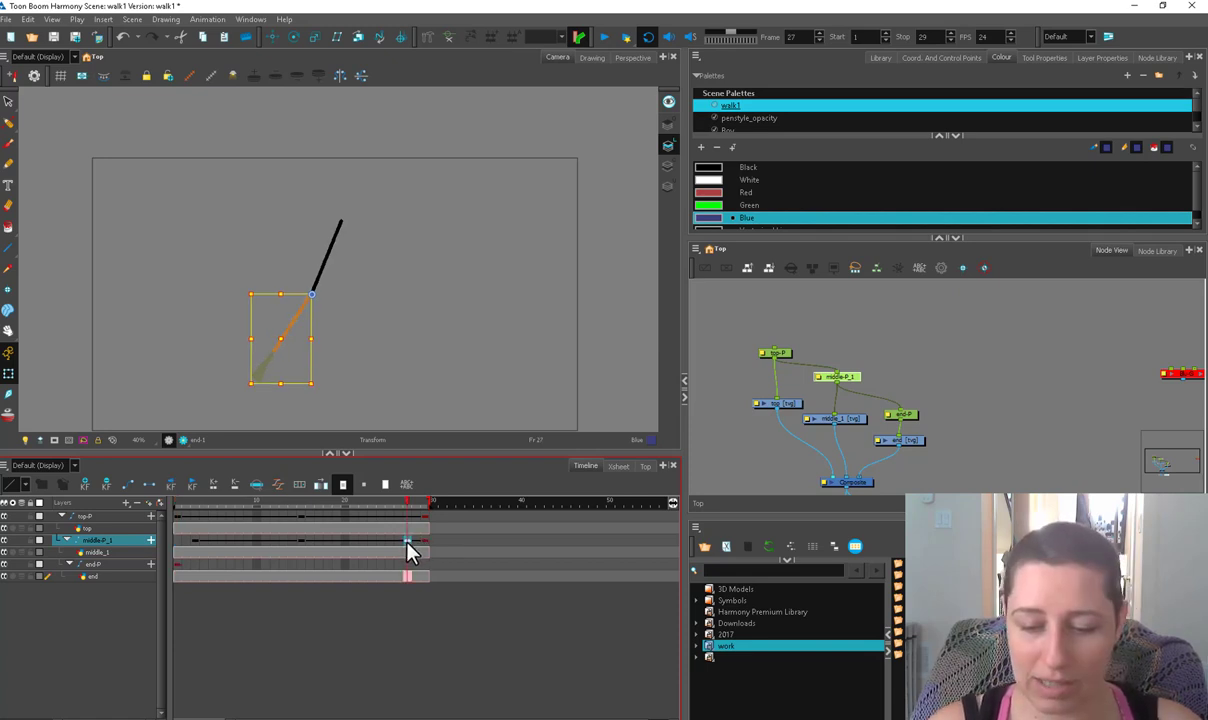
click(180, 553)
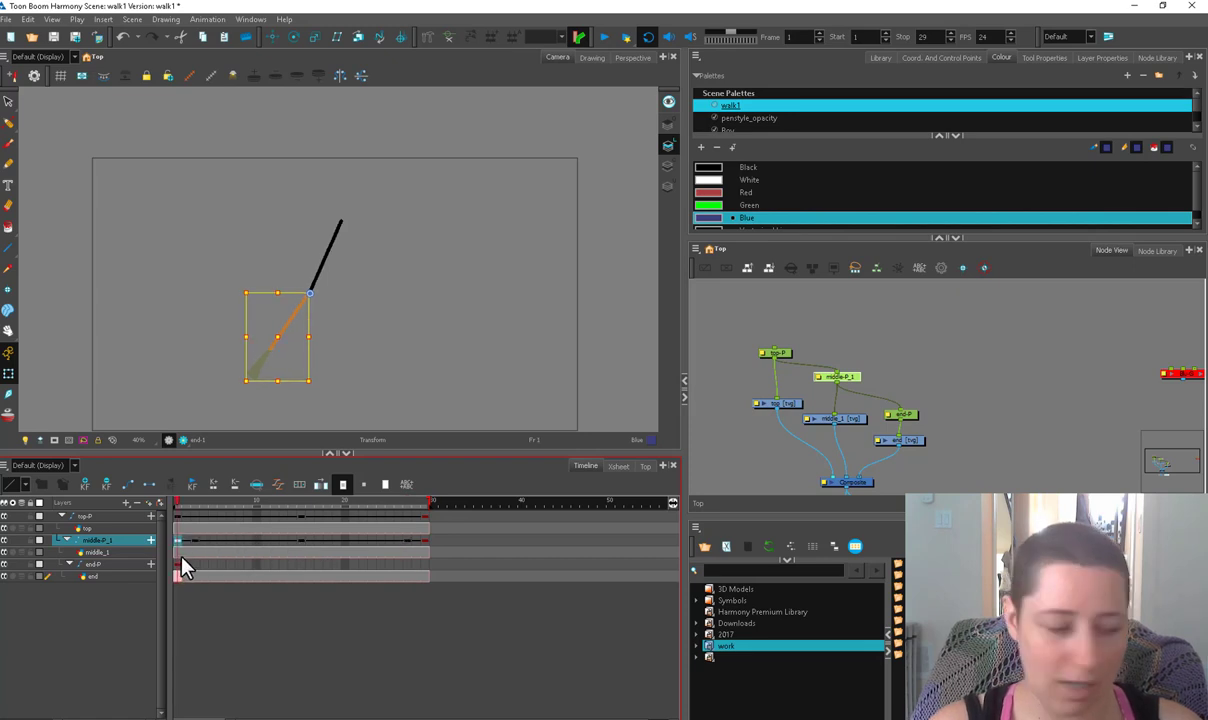
click(405, 541)
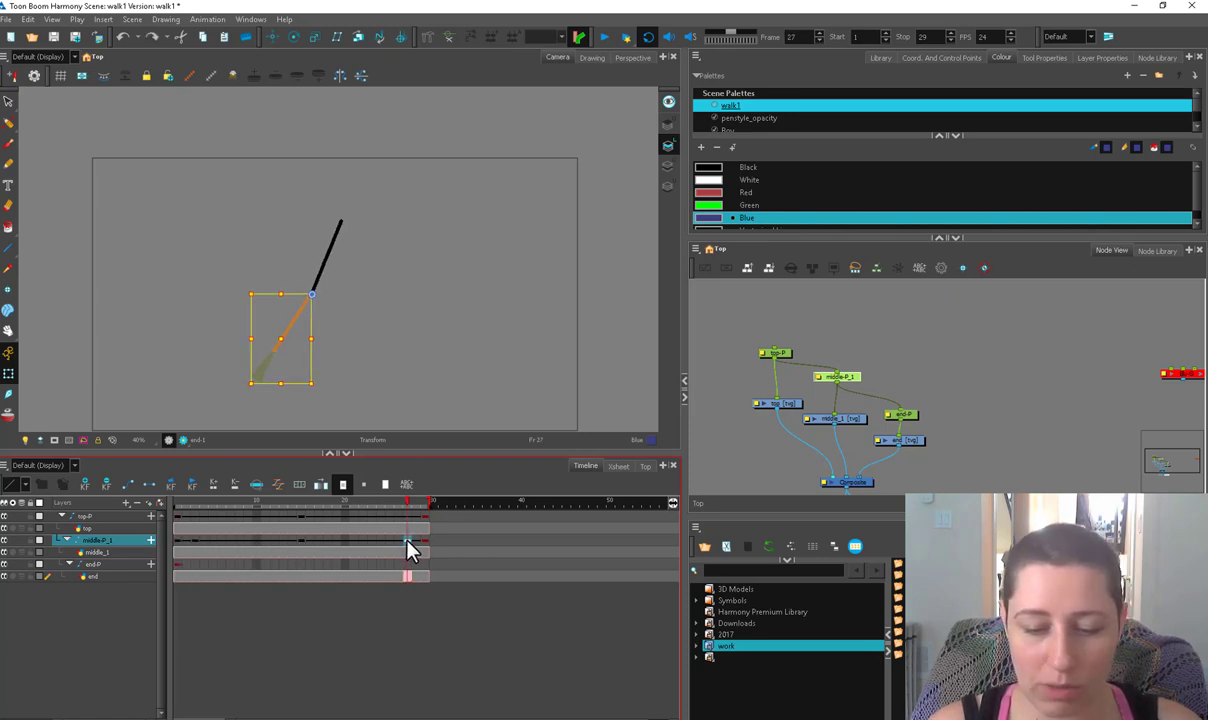
drag(426, 548, 426, 551)
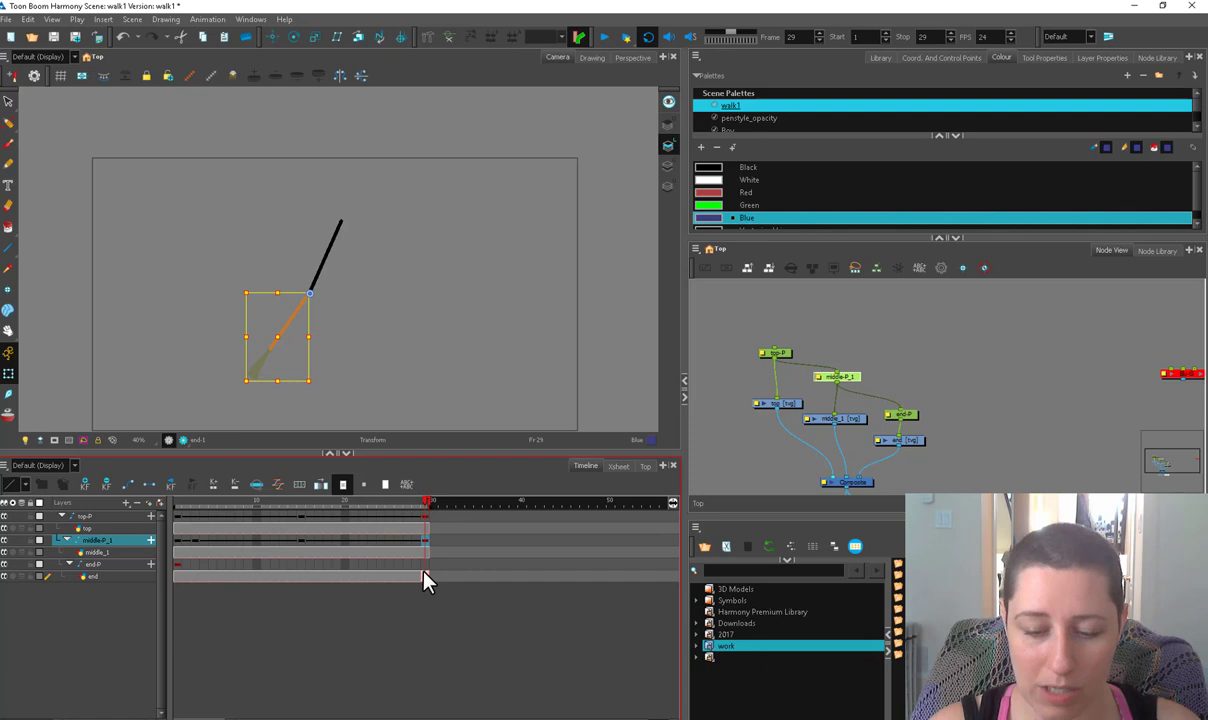
Step: Try moving the middle-P_1 keyframe at frame 15 to frame 17, and check the shifted poses
click(180, 552)
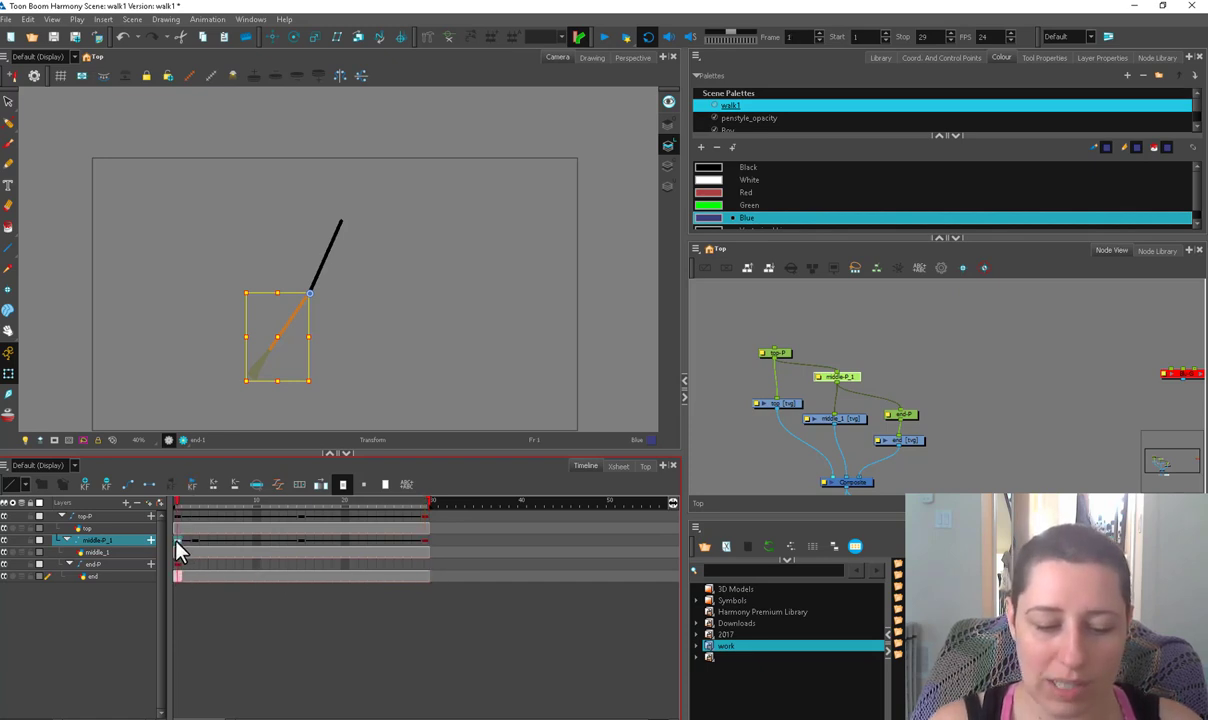
click(303, 543)
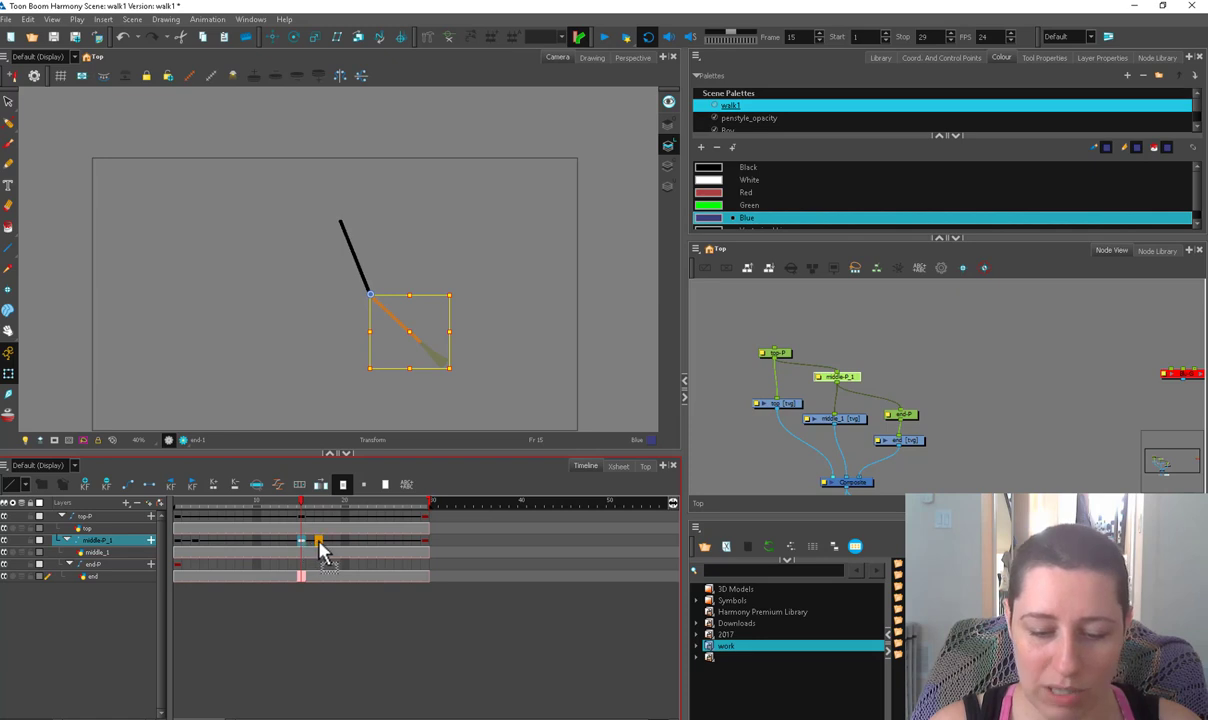
drag(320, 542, 320, 543)
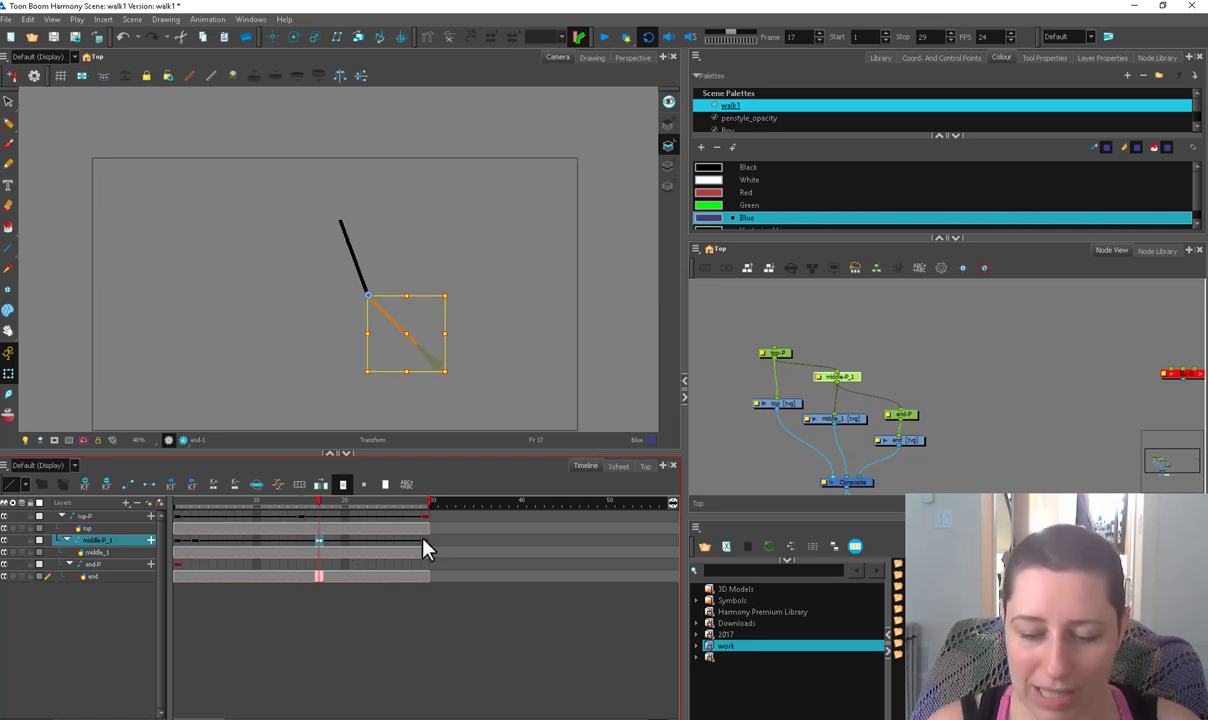
click(196, 552)
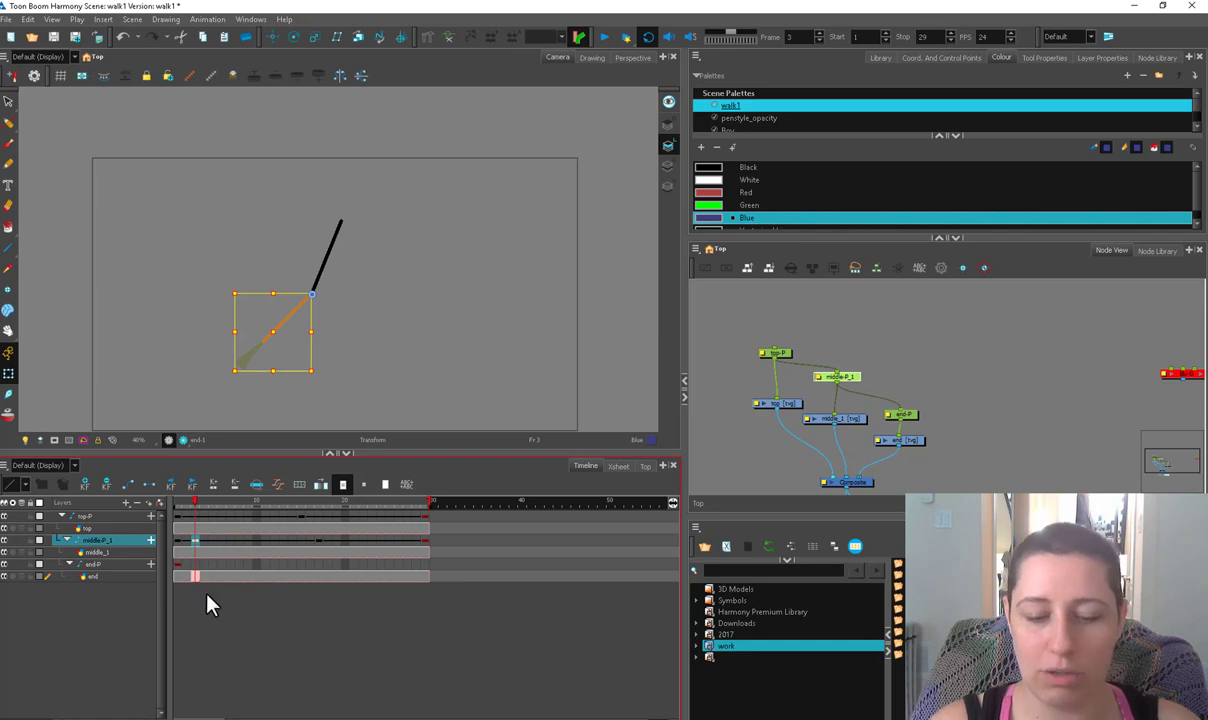
Step: Play back the offset leg swing and scrub through its first frames
click(601, 40)
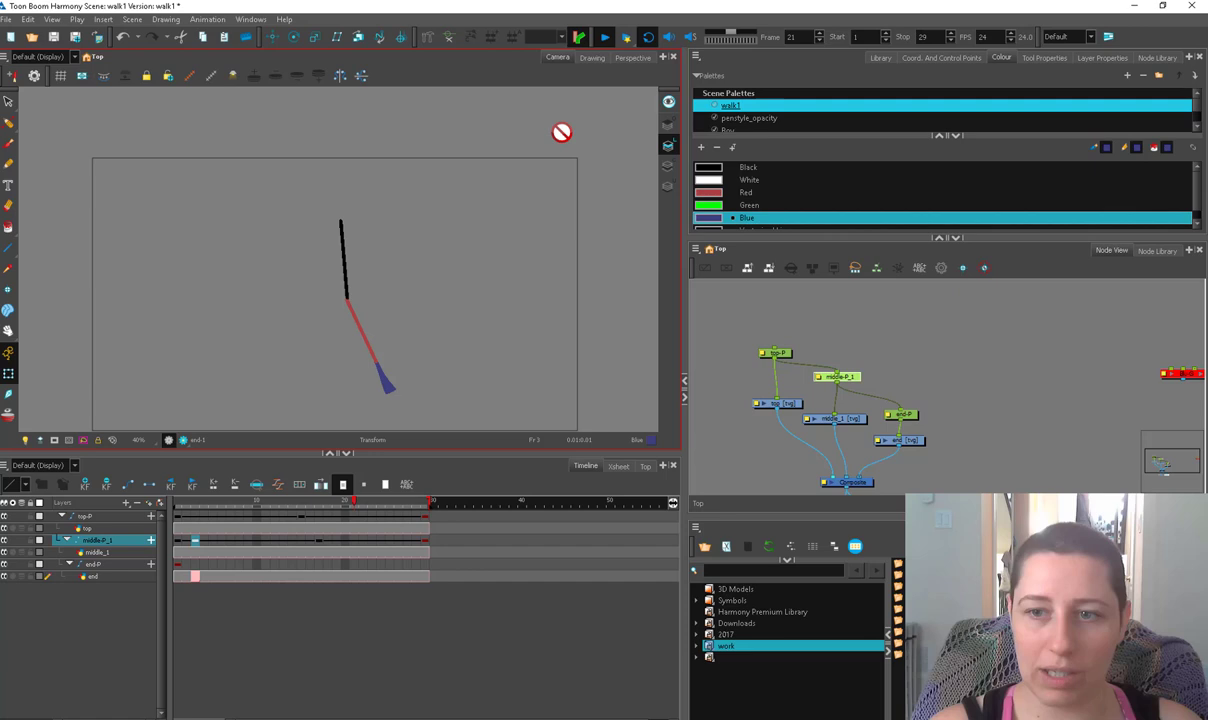
key(Escape)
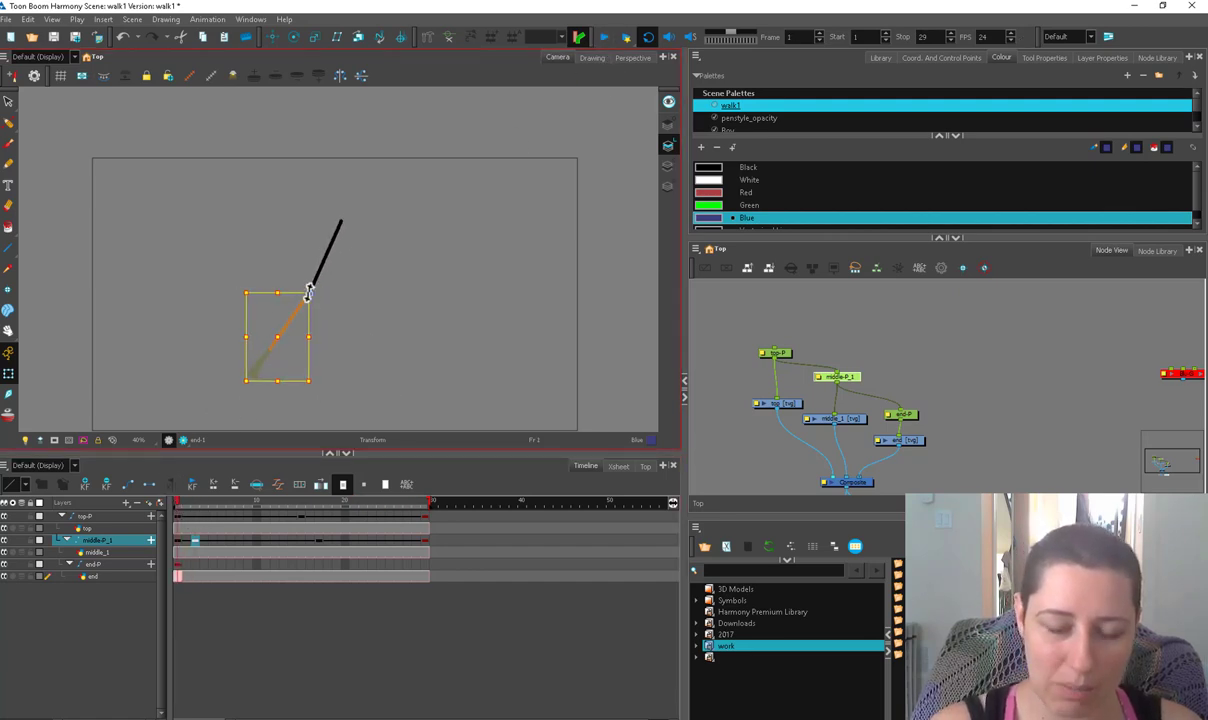
mouse_move(176, 505)
mouse_down()
mouse_move(208, 518)
mouse_move(323, 516)
mouse_move(243, 547)
mouse_move(176, 540)
mouse_move(198, 537)
mouse_move(213, 512)
mouse_move(204, 505)
mouse_up()
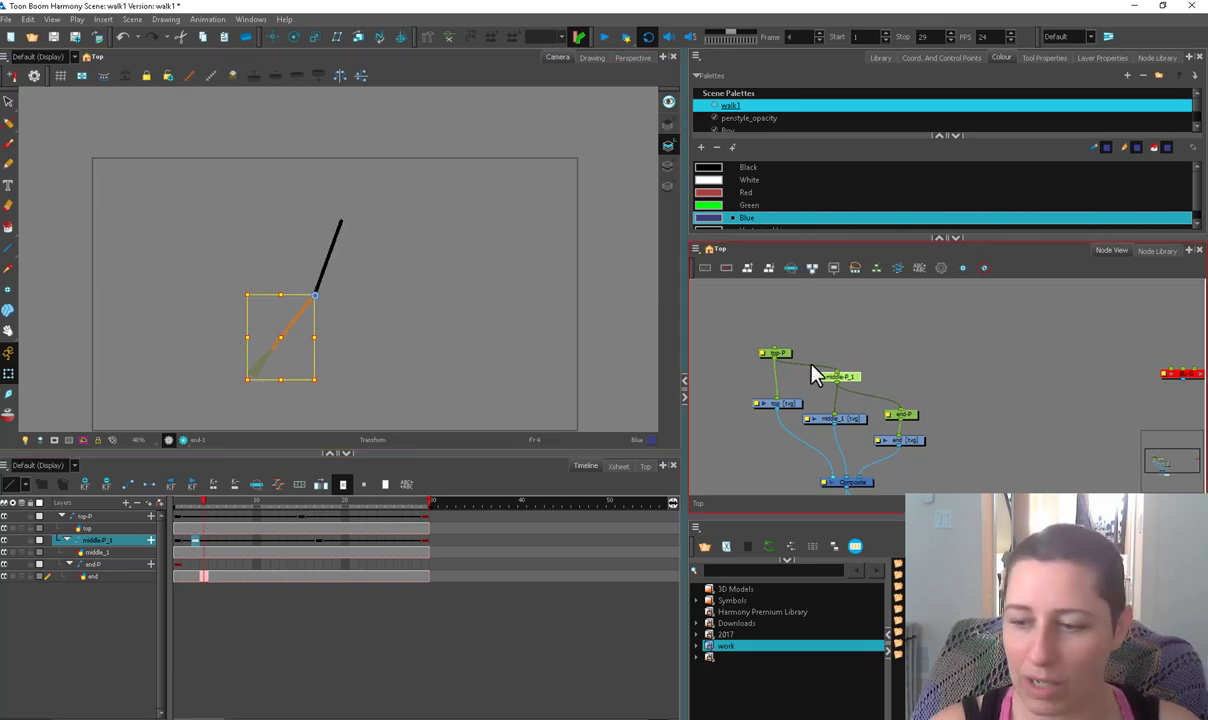
Step: Undo the middle-P_1 keyframe offset, restoring its keys to frames 1, 15 and 29, and select top-P
key(ctrl+z)
key(ctrl+z)
drag(778, 353, 780, 349)
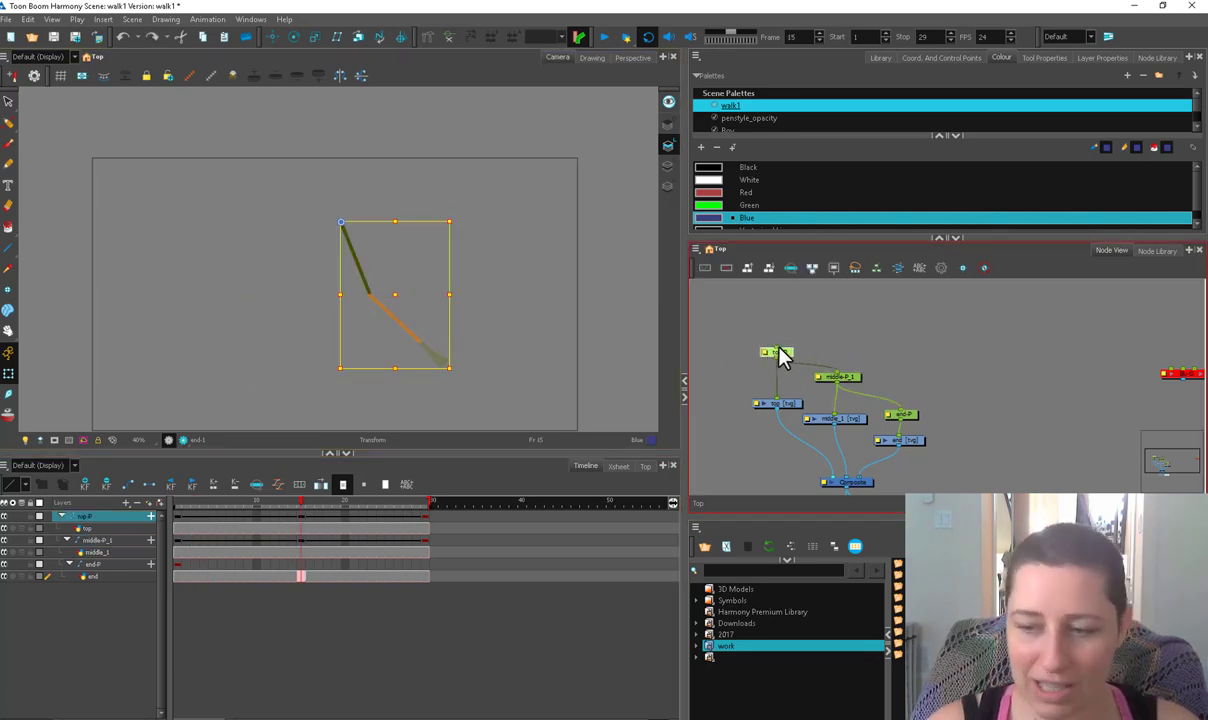
Step: Ease the middle-P_1 keyframes from frame 1 to frame 29, setting the time ratios at frames 1 and 15 to 44
click(178, 545)
click(279, 485)
click(622, 479)
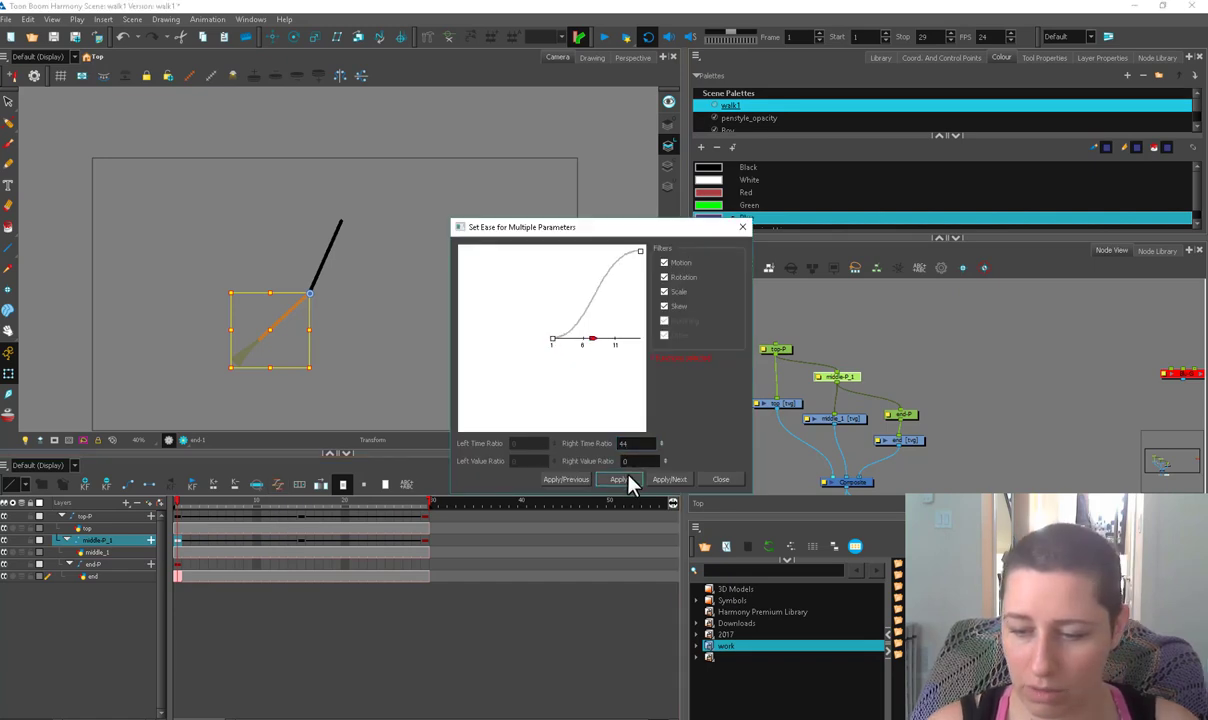
click(668, 480)
text(4)
key(Tab)
text(4)
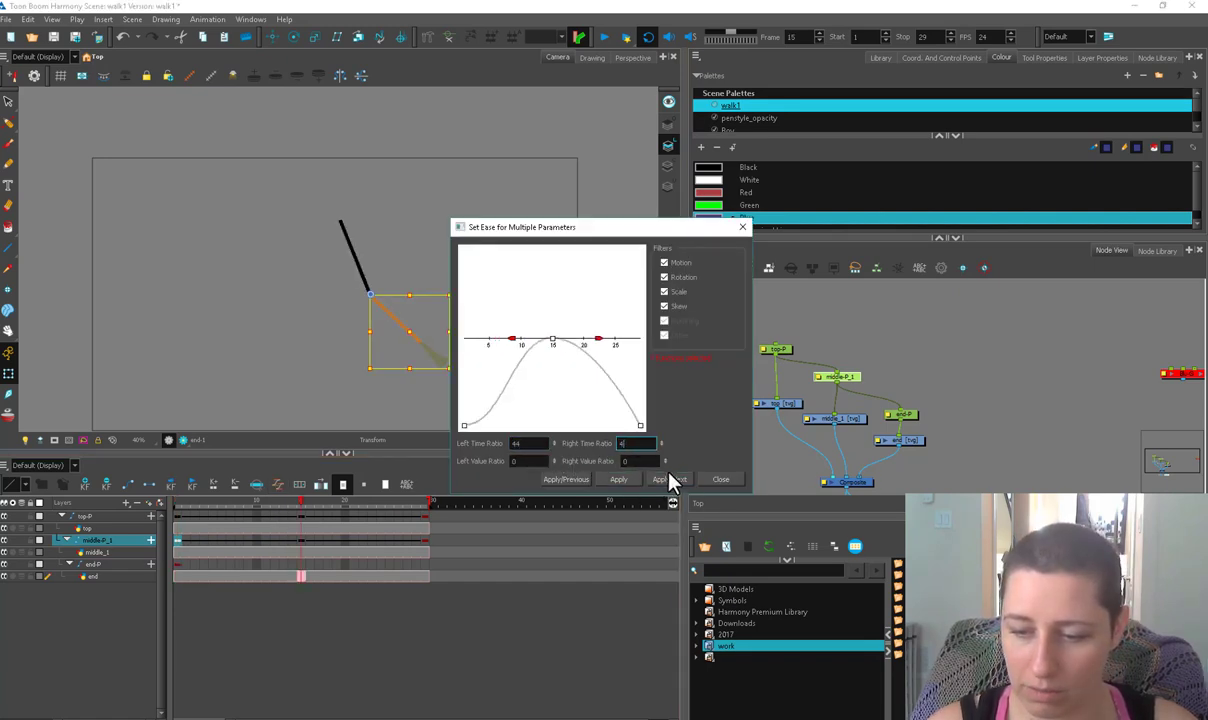
click(668, 481)
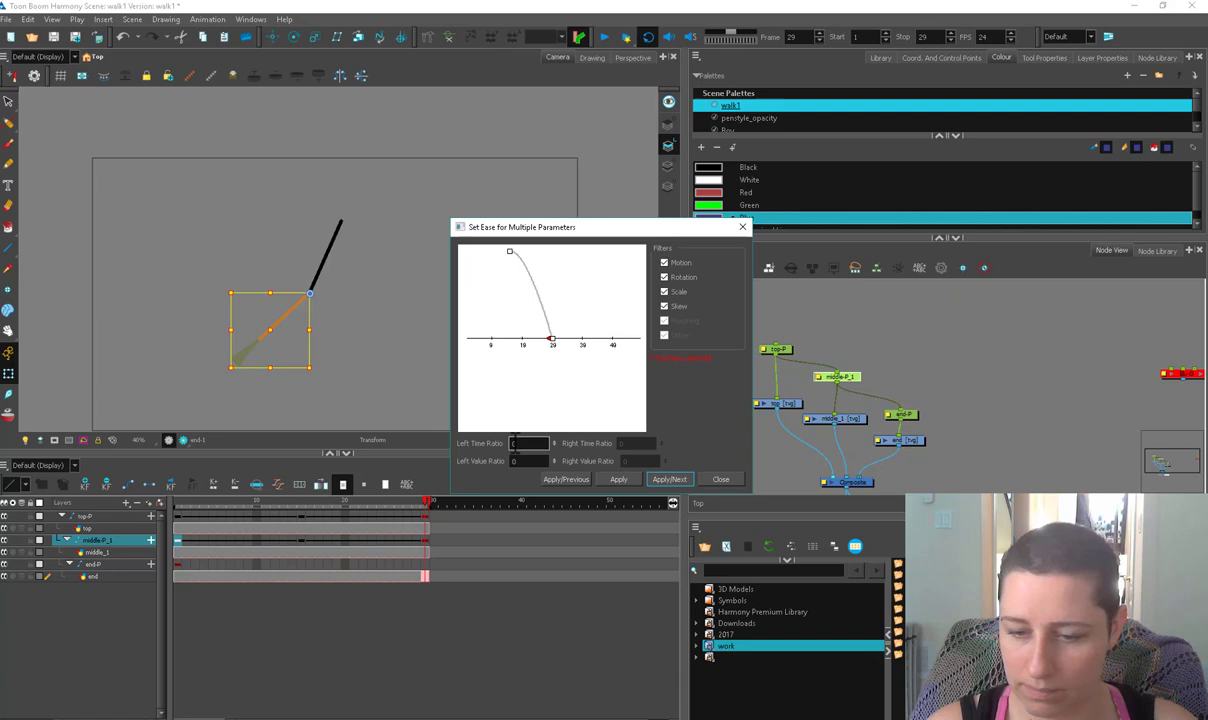
click(716, 482)
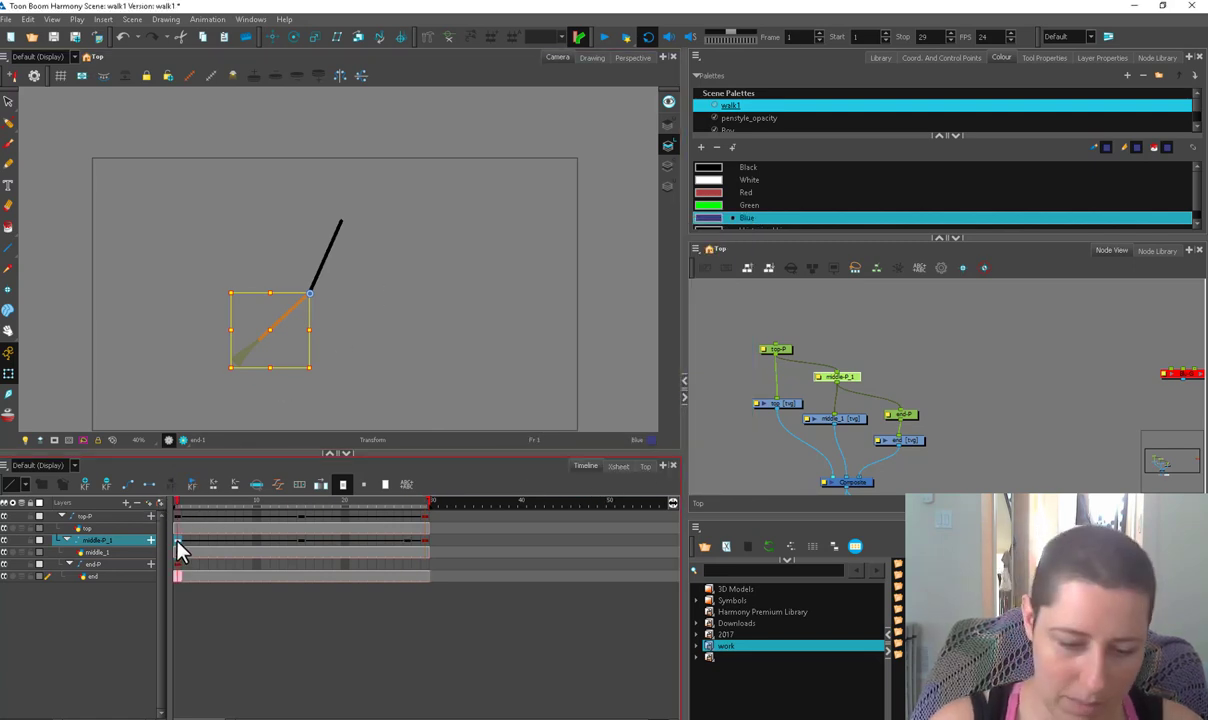
Step: Move the eased first middle-P_1 keyframe to frame 3, and copy the frame 27 pose to frame 1
drag(178, 541, 199, 543)
click(408, 542)
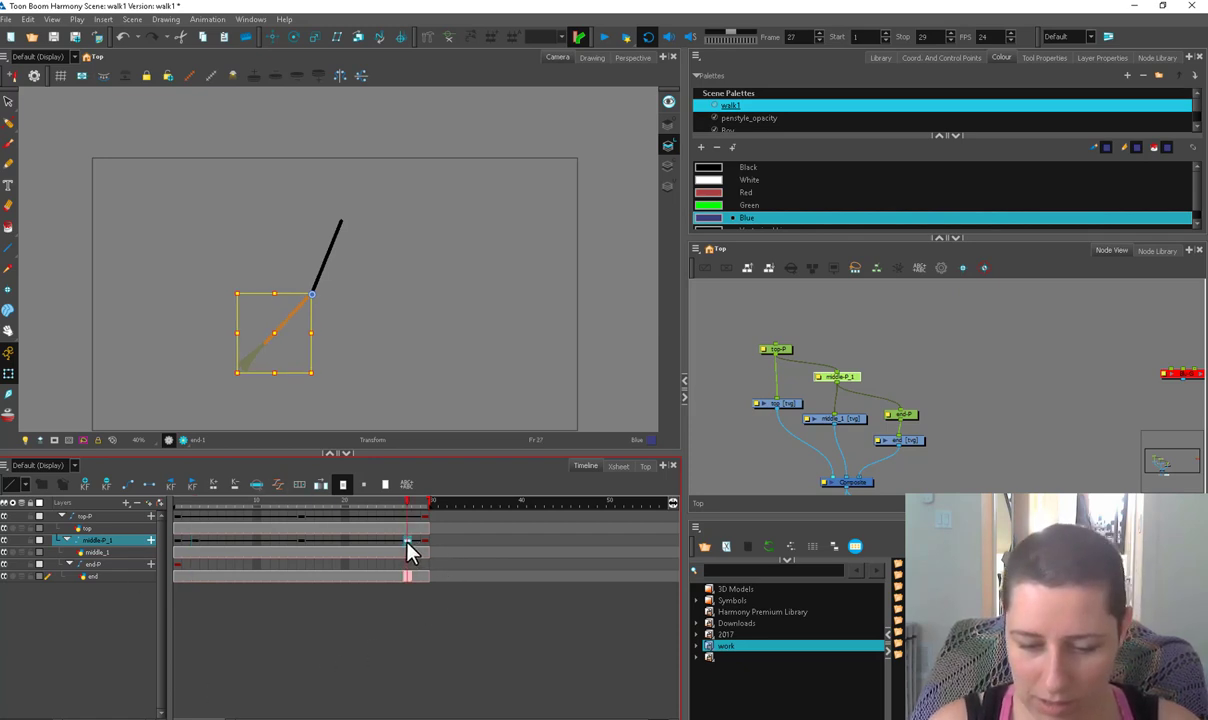
drag(410, 541, 177, 578)
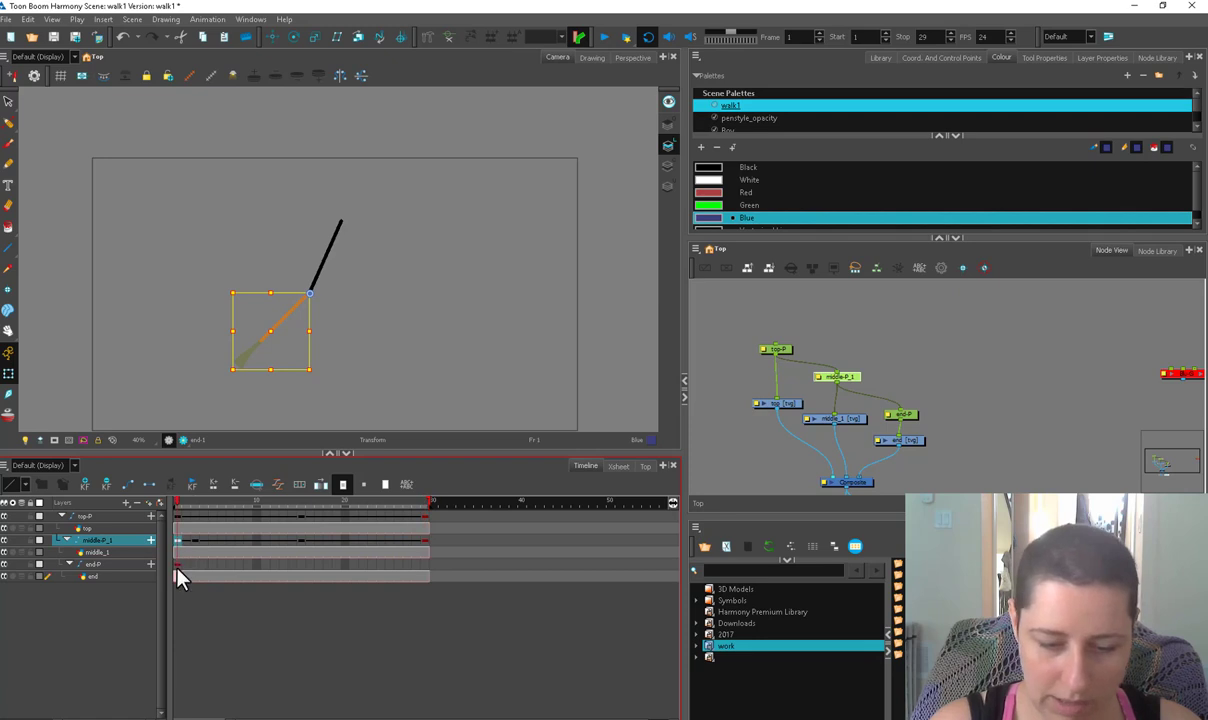
Step: Move the middle-P_1 keyframe at frame 15 to frame 17 and play back the two-frame offset
click(300, 540)
click(318, 540)
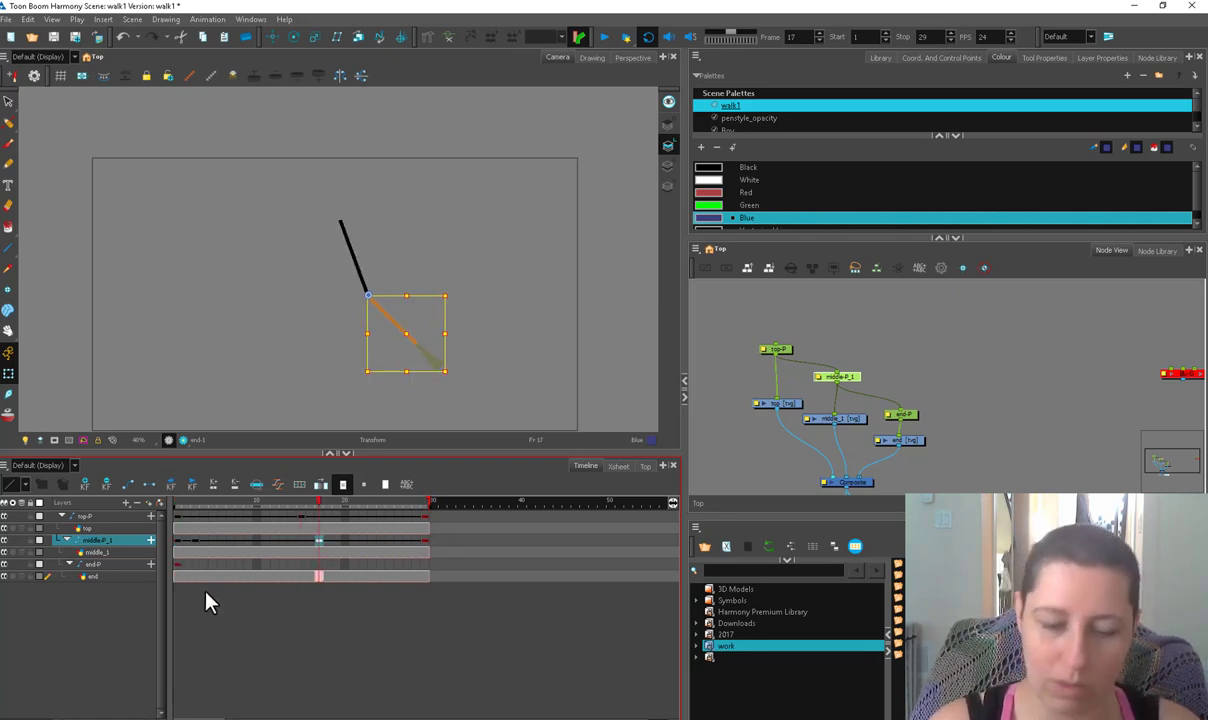
click(604, 37)
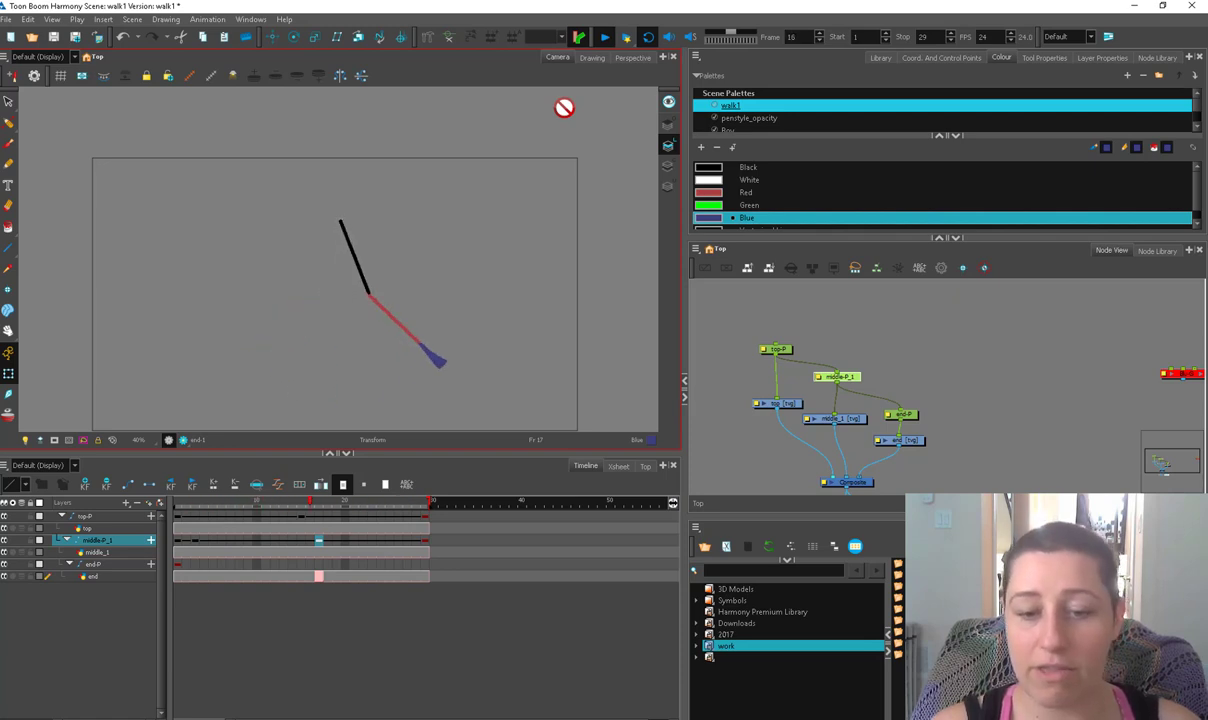
click(605, 37)
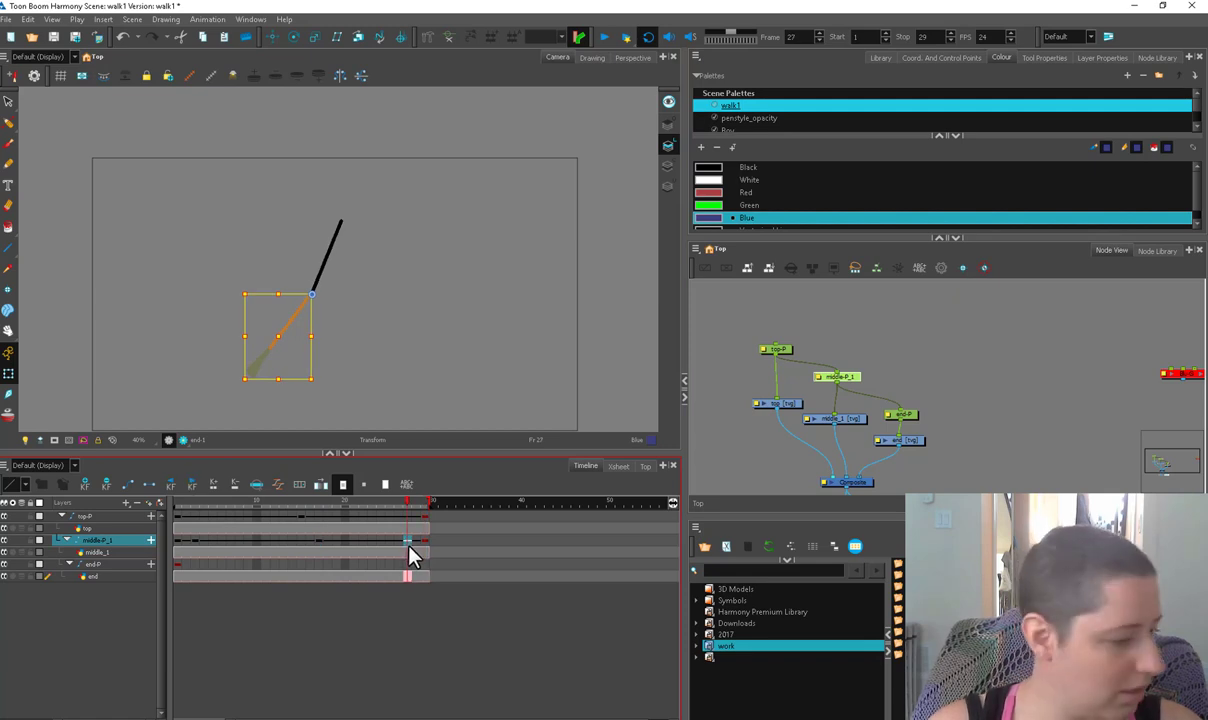
Step: Shift the middle-P_1 keyframes two more frames to frames 5 and 19, match the loop-end pose at frame 29, and play the swing
click(334, 545)
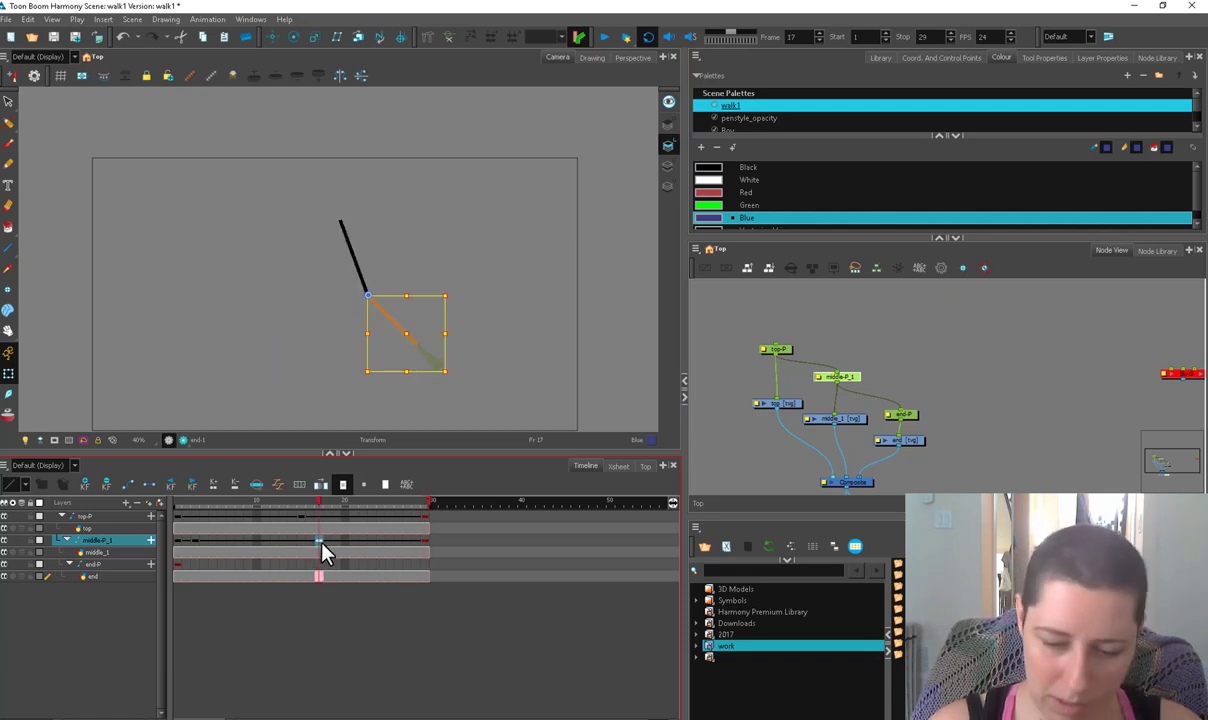
click(411, 541)
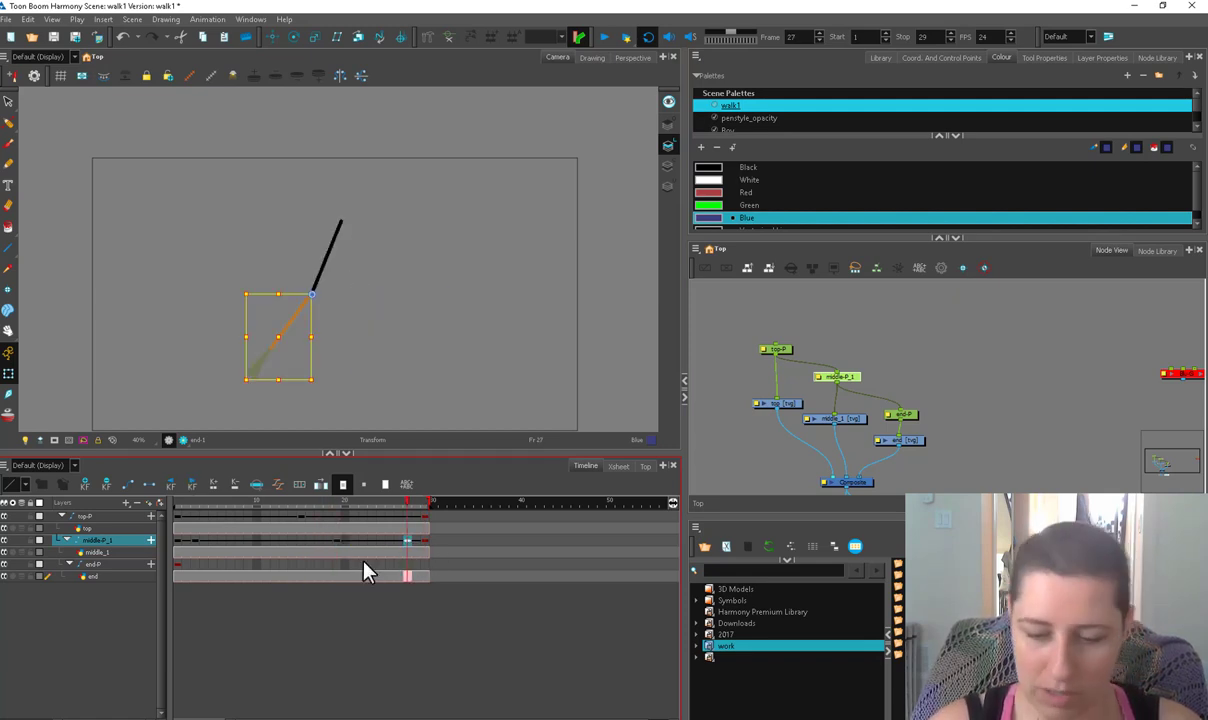
click(425, 540)
click(605, 37)
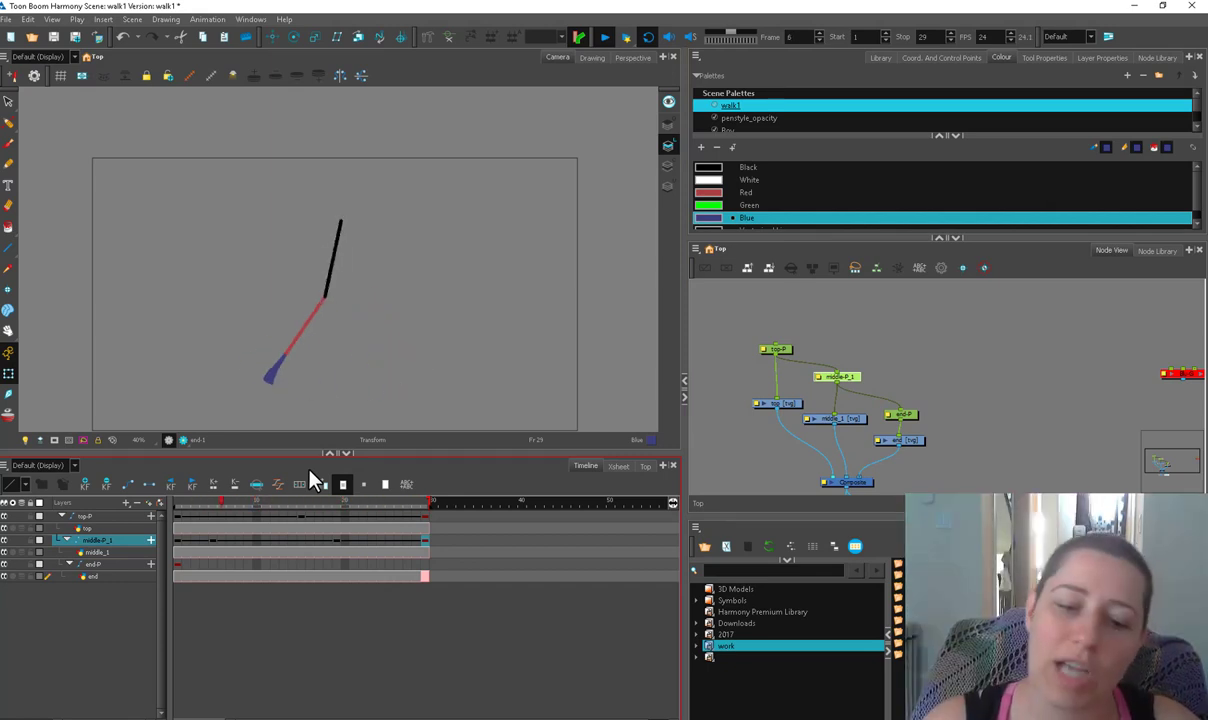
click(605, 37)
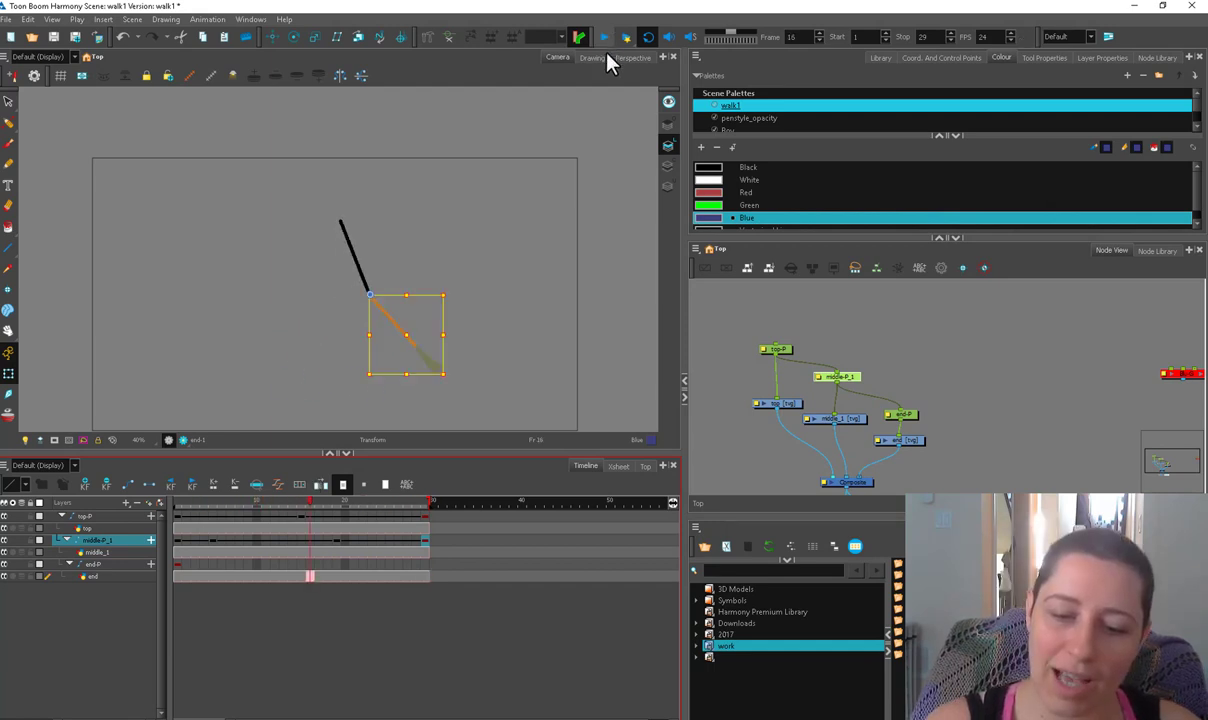
Step: Rotate the foot counterclockwise with end-P at frame 15 so it tips up to the right
click(445, 372)
drag(911, 415, 905, 415)
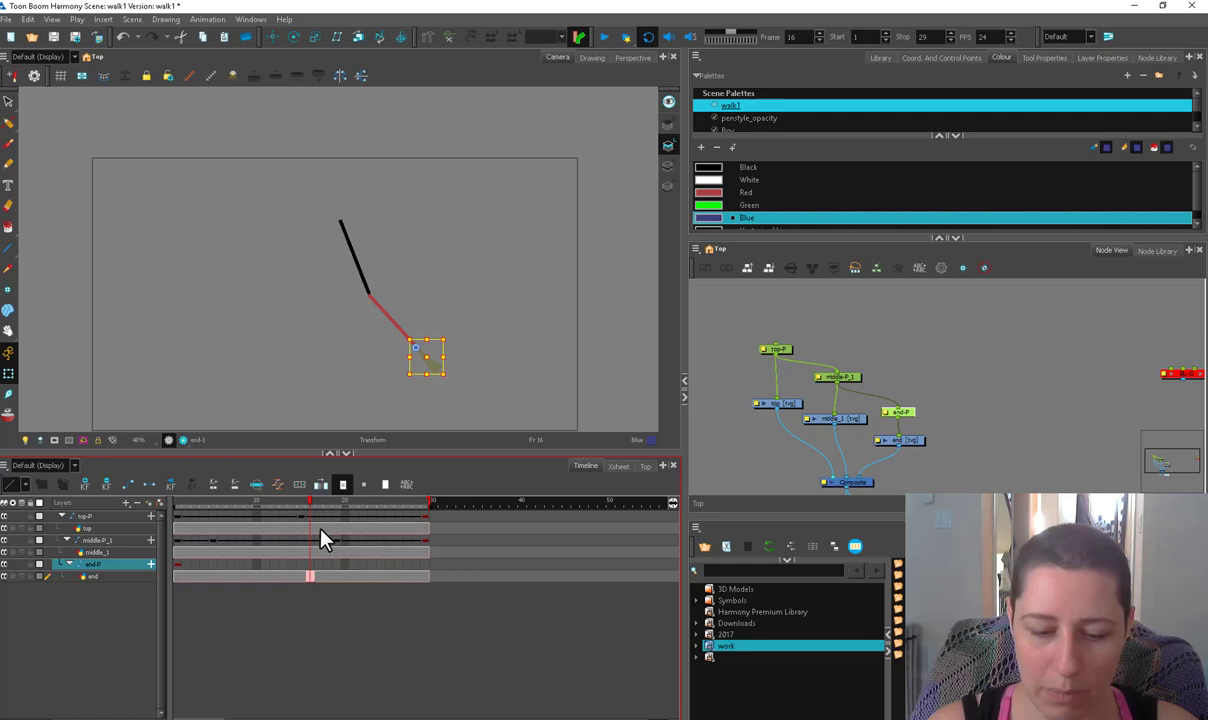
click(303, 570)
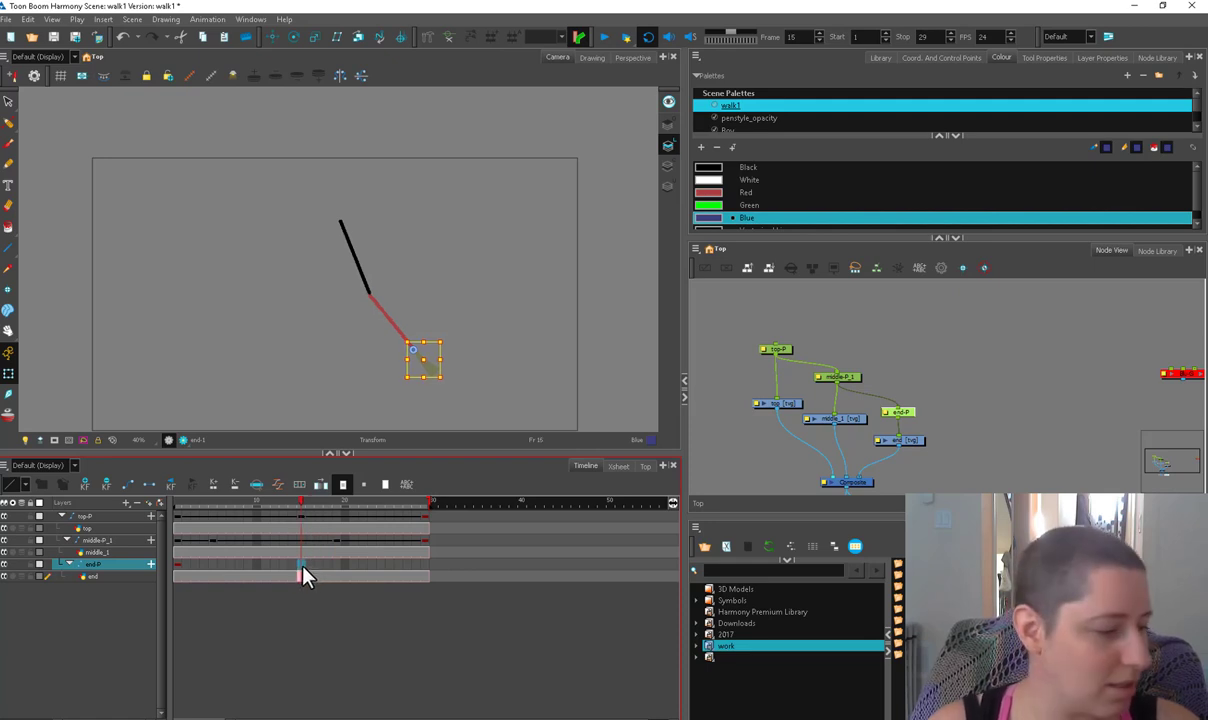
drag(445, 386, 460, 366)
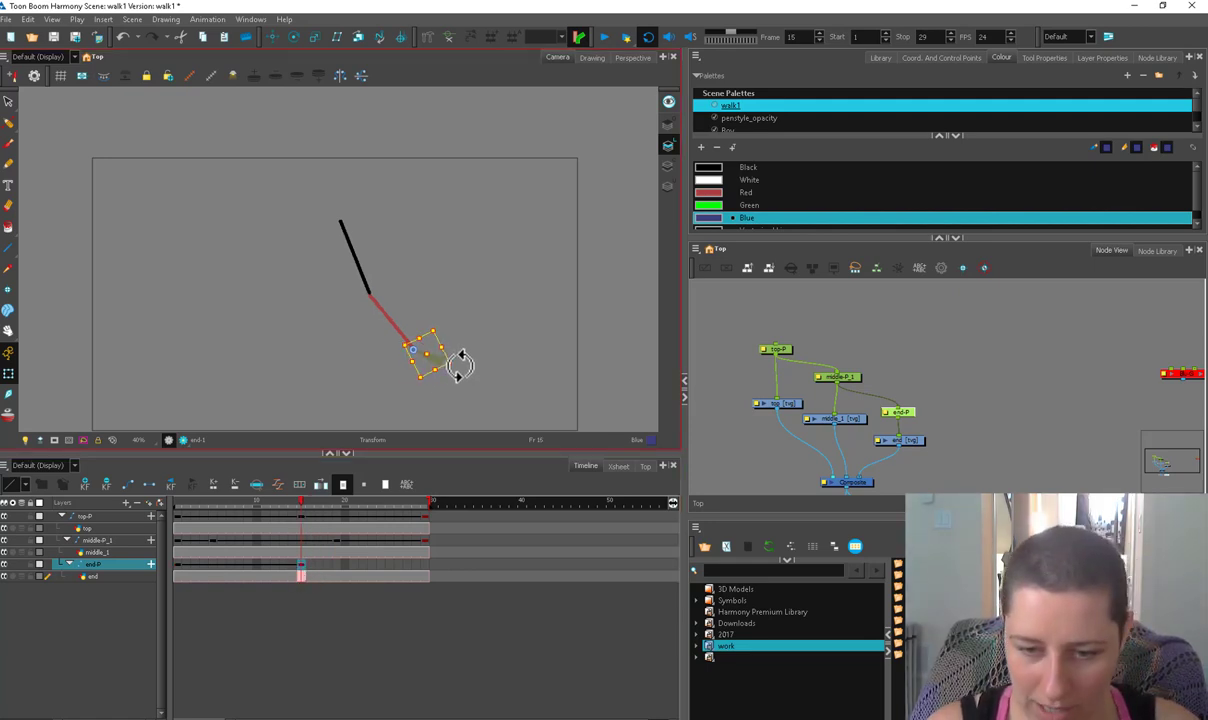
Step: Rotate the foot clockwise with end-P at frame 1, and copy that keyframe to frame 29
click(176, 500)
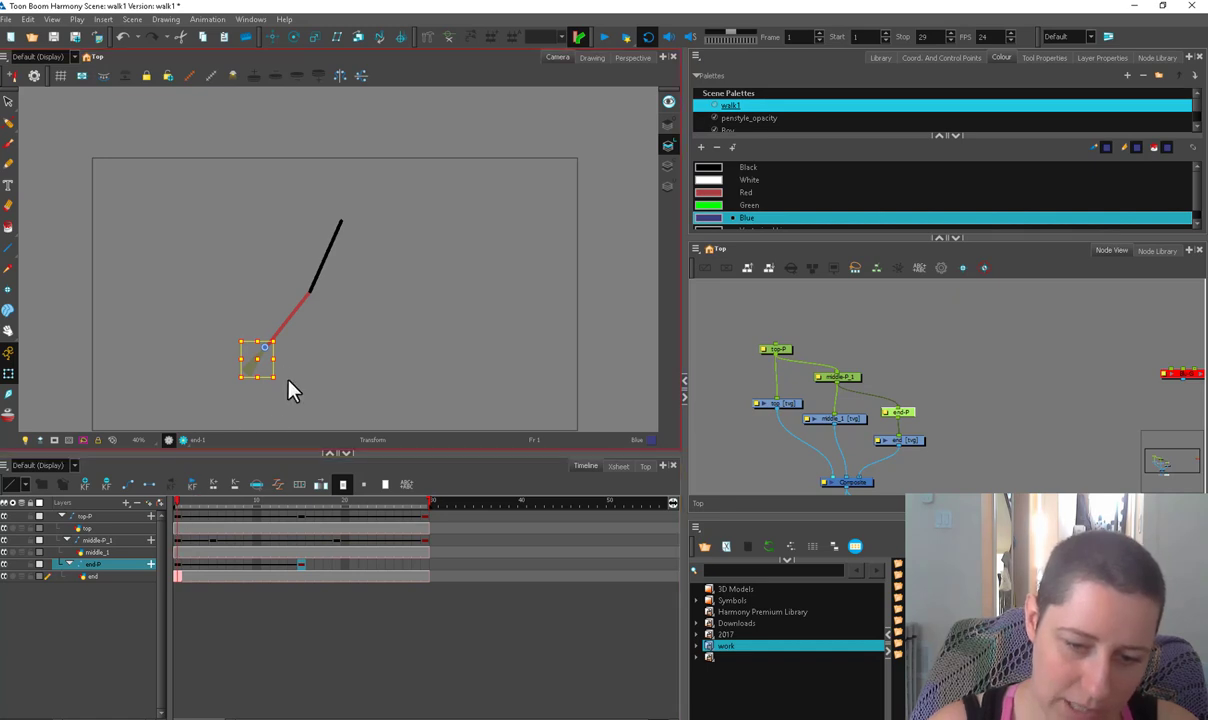
drag(280, 383, 262, 388)
click(178, 566)
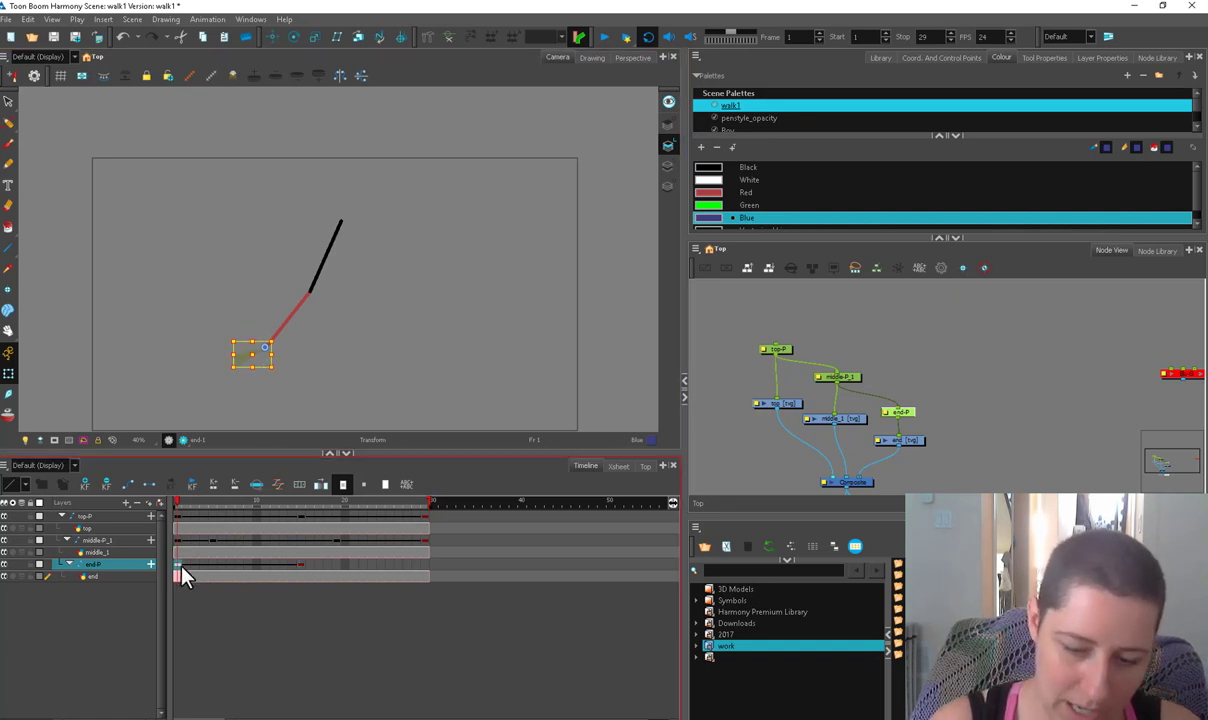
drag(179, 566, 425, 569)
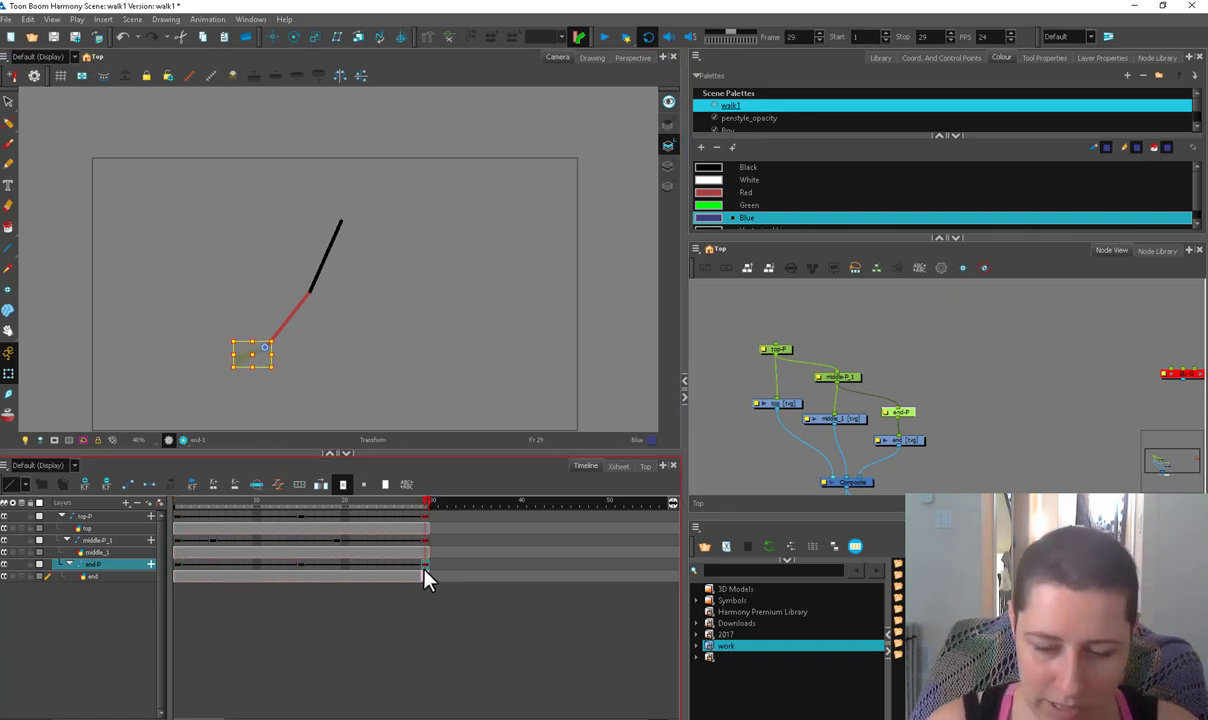
Step: Apply easing to the motion, rotation, scale and skew of the end-P keyframes
click(278, 484)
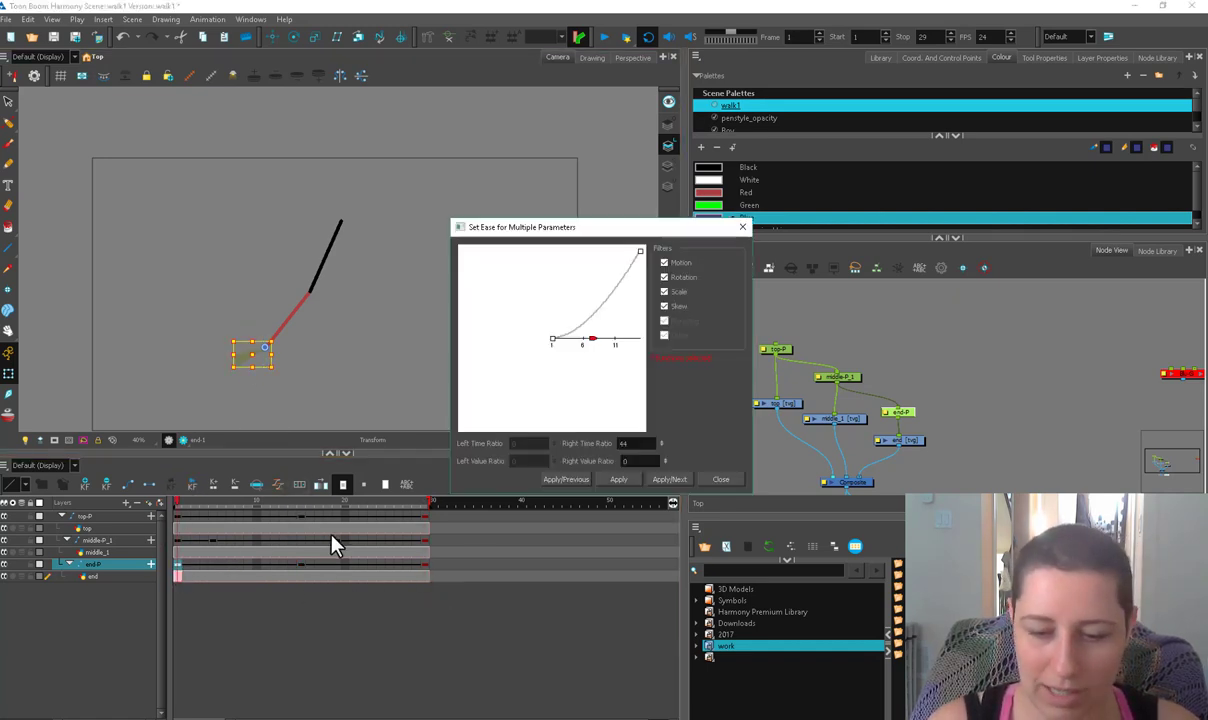
click(667, 480)
key(Return)
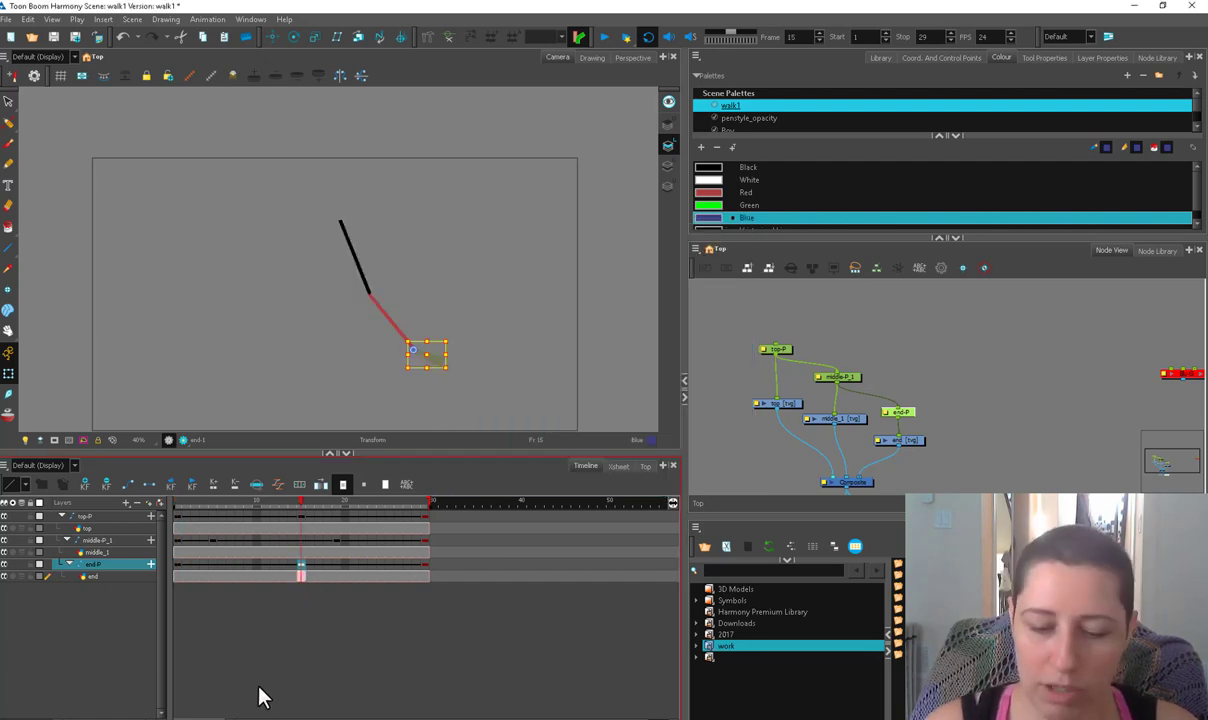
Step: Place an end-P keyframe at frame 23, six frames before the loop end
click(426, 576)
click(303, 575)
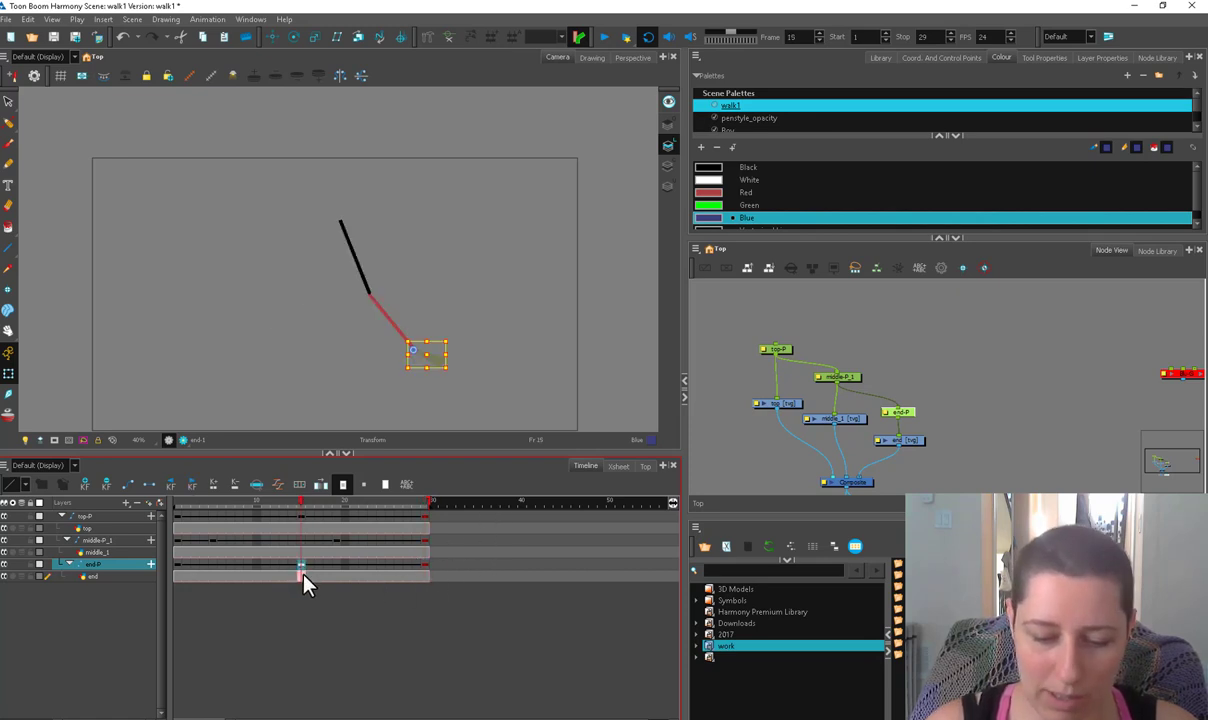
click(424, 576)
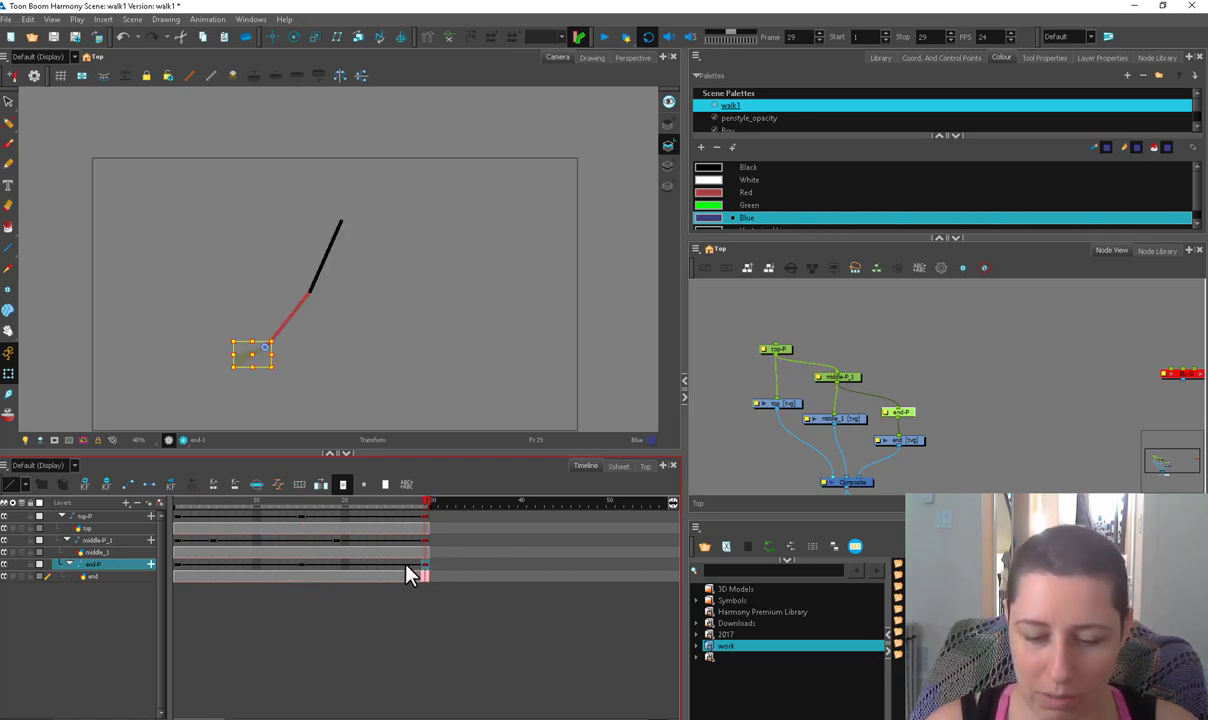
click(406, 565)
click(388, 565)
click(371, 566)
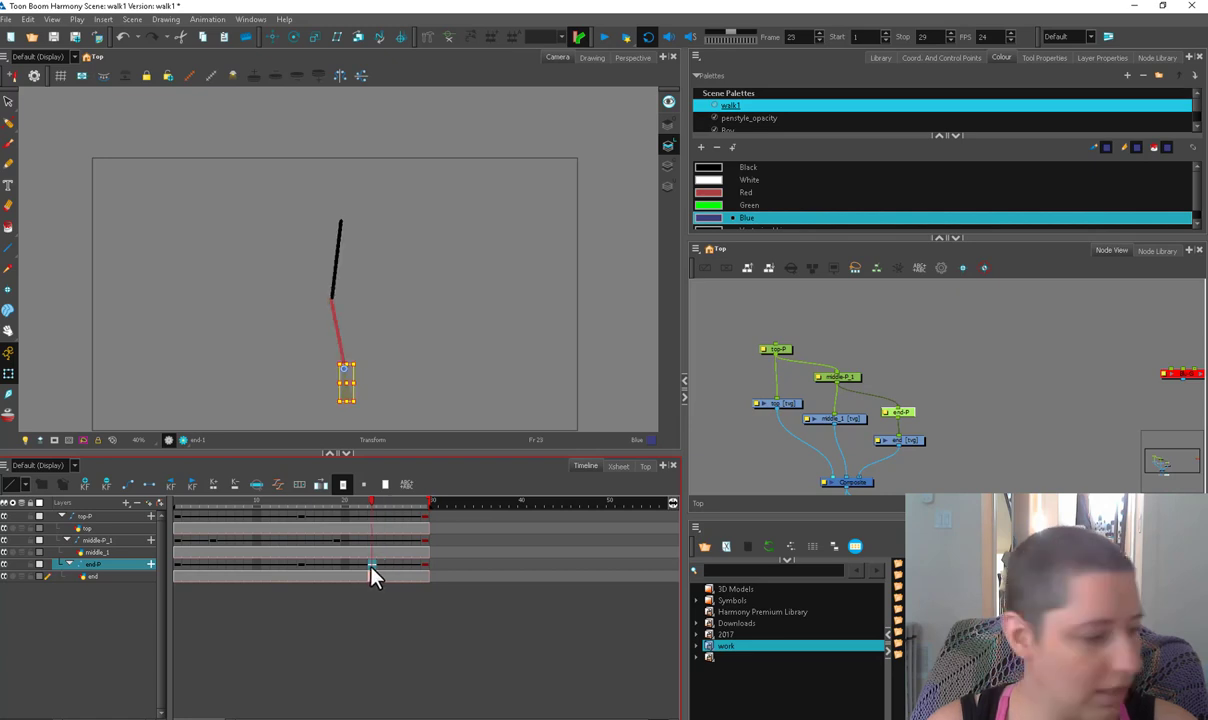
Step: Copy the foot's loop-start pose on end-P and paste it at frame 7
drag(372, 565, 178, 565)
click(372, 567)
click(424, 570)
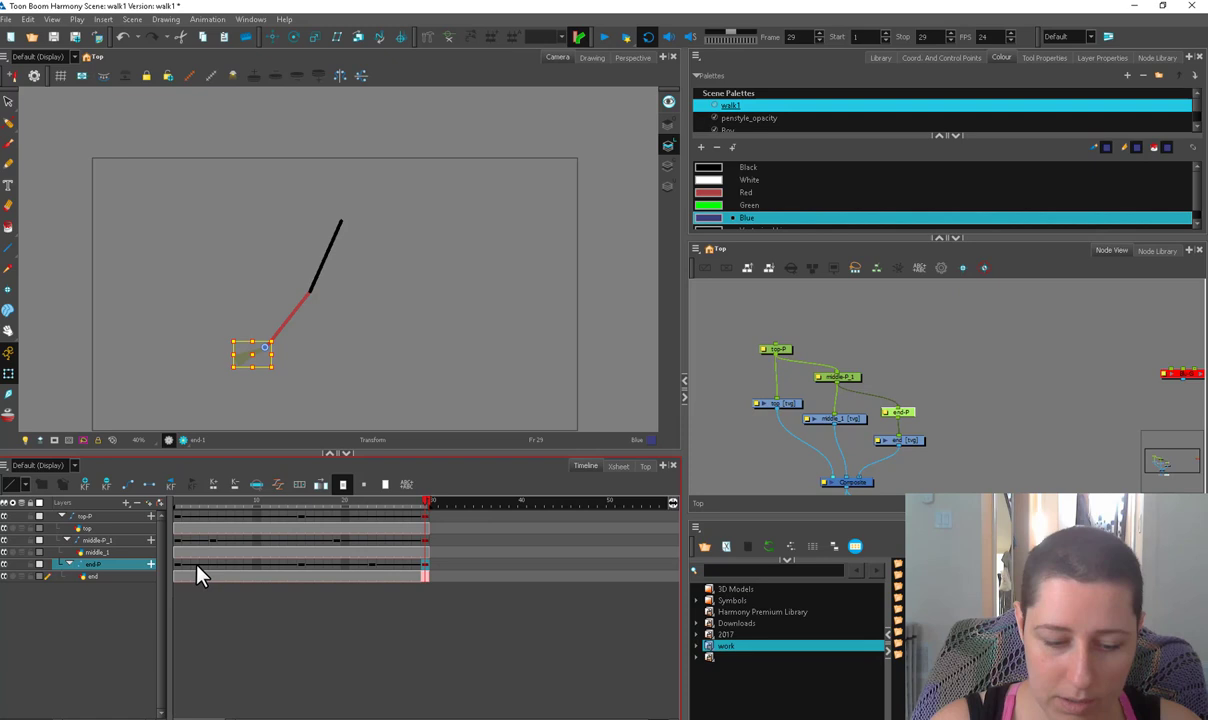
click(230, 566)
key(ctrl+v)
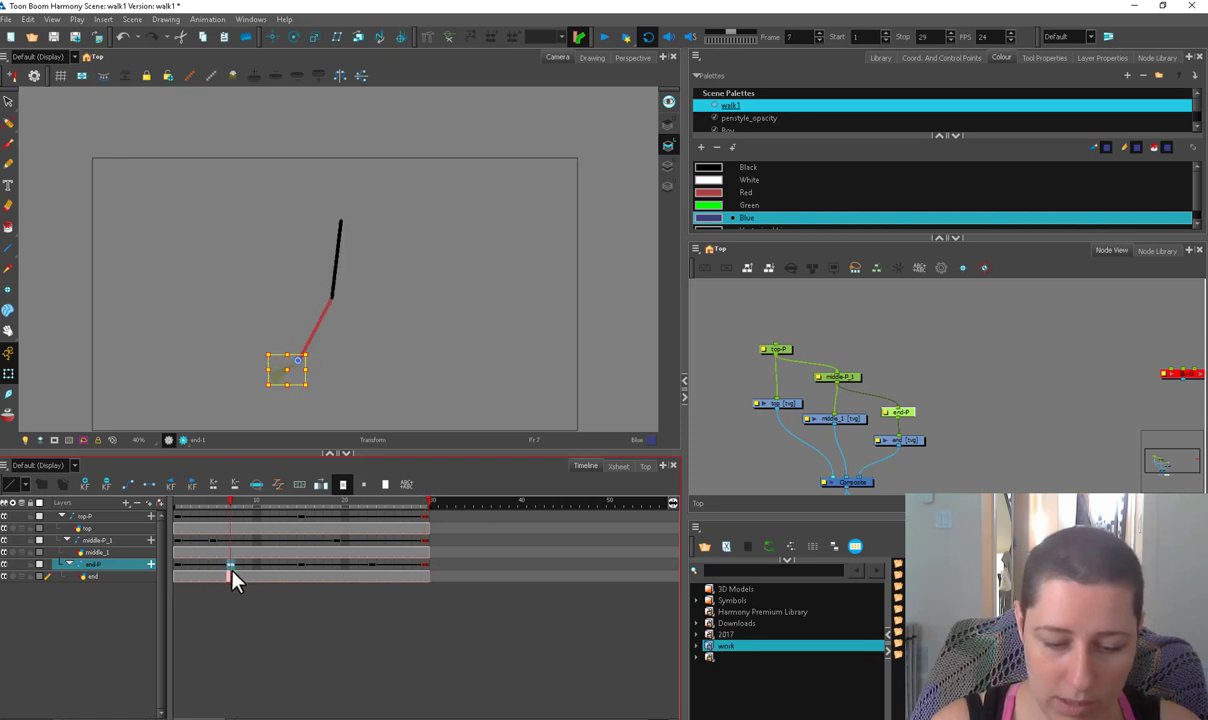
Step: Check the end-P poses at frames 23 and 29, play the offset swing, and scrub back to frame 1
click(373, 567)
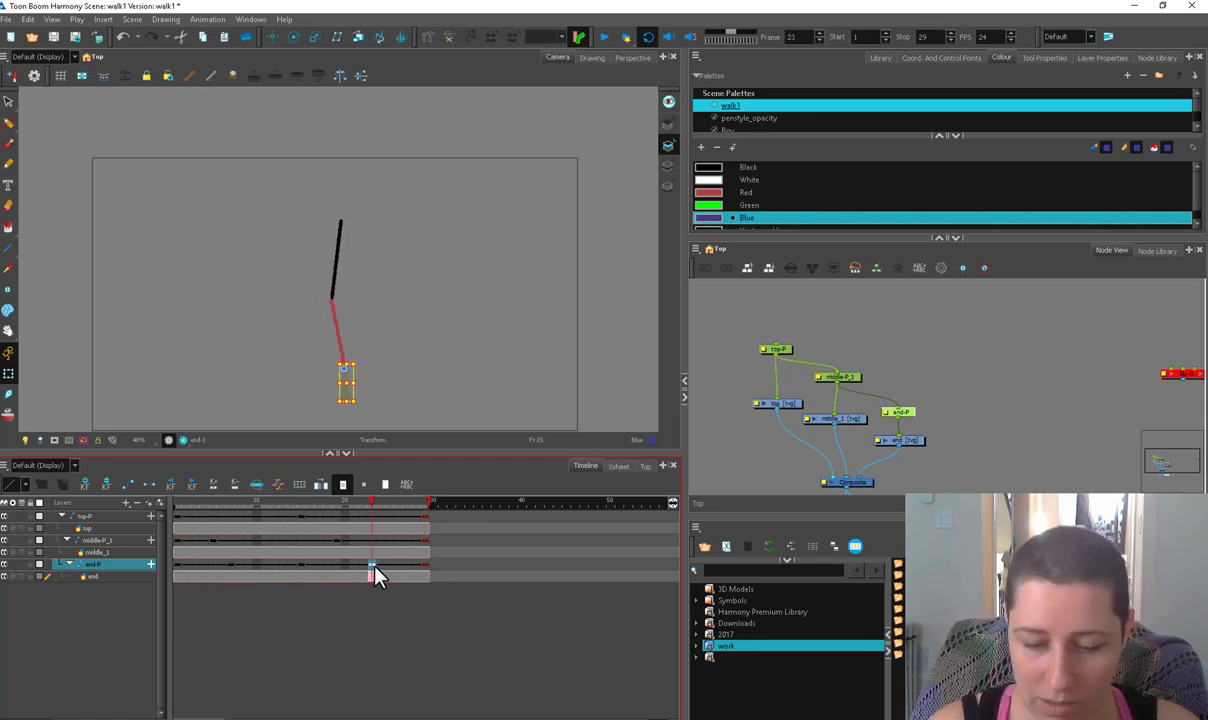
click(427, 575)
key(Return)
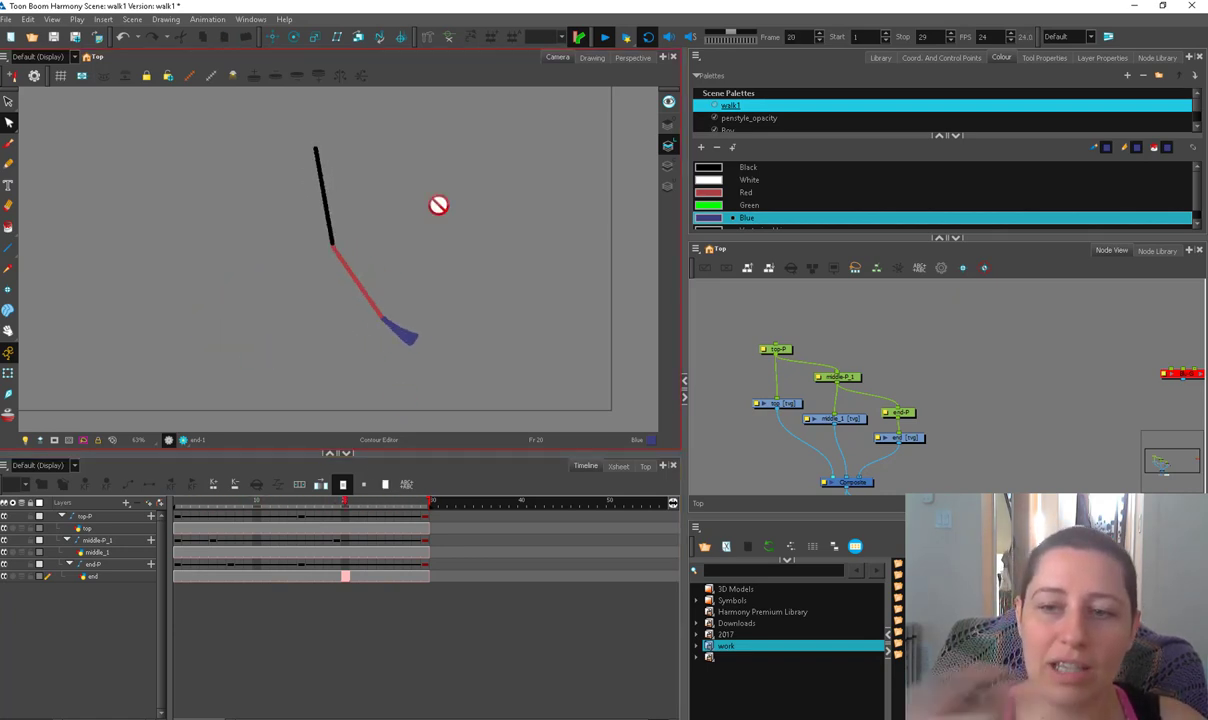
click(280, 506)
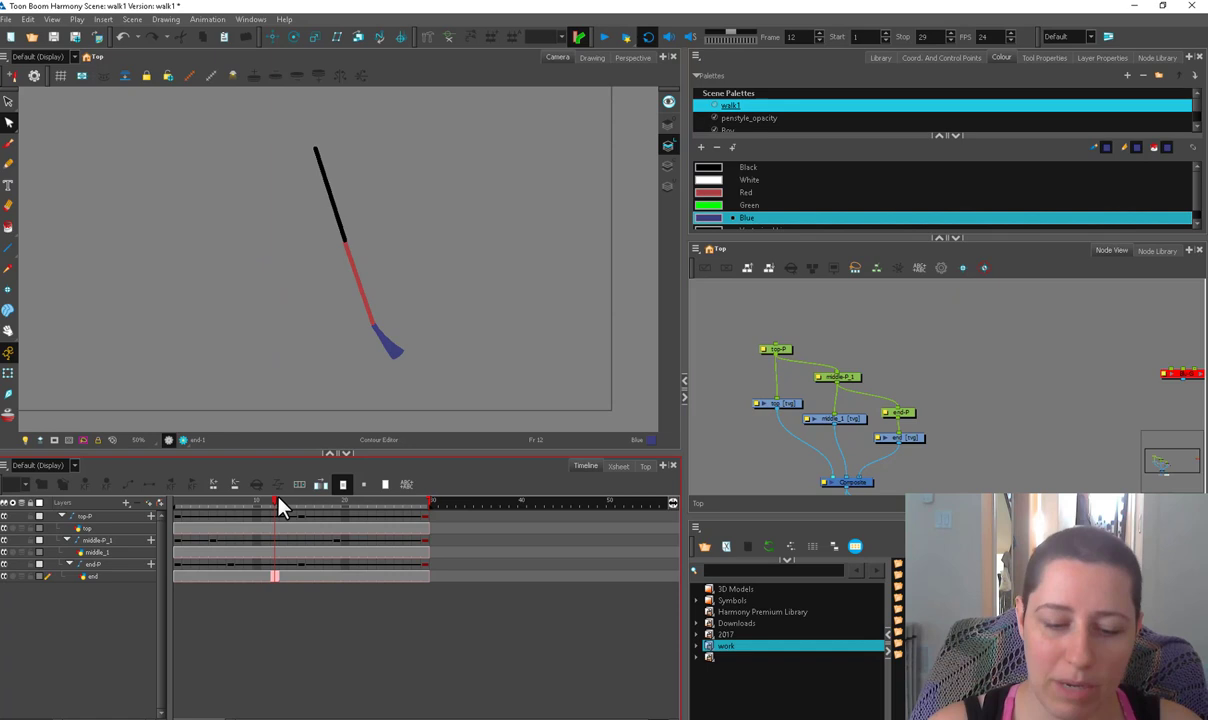
drag(285, 505, 177, 505)
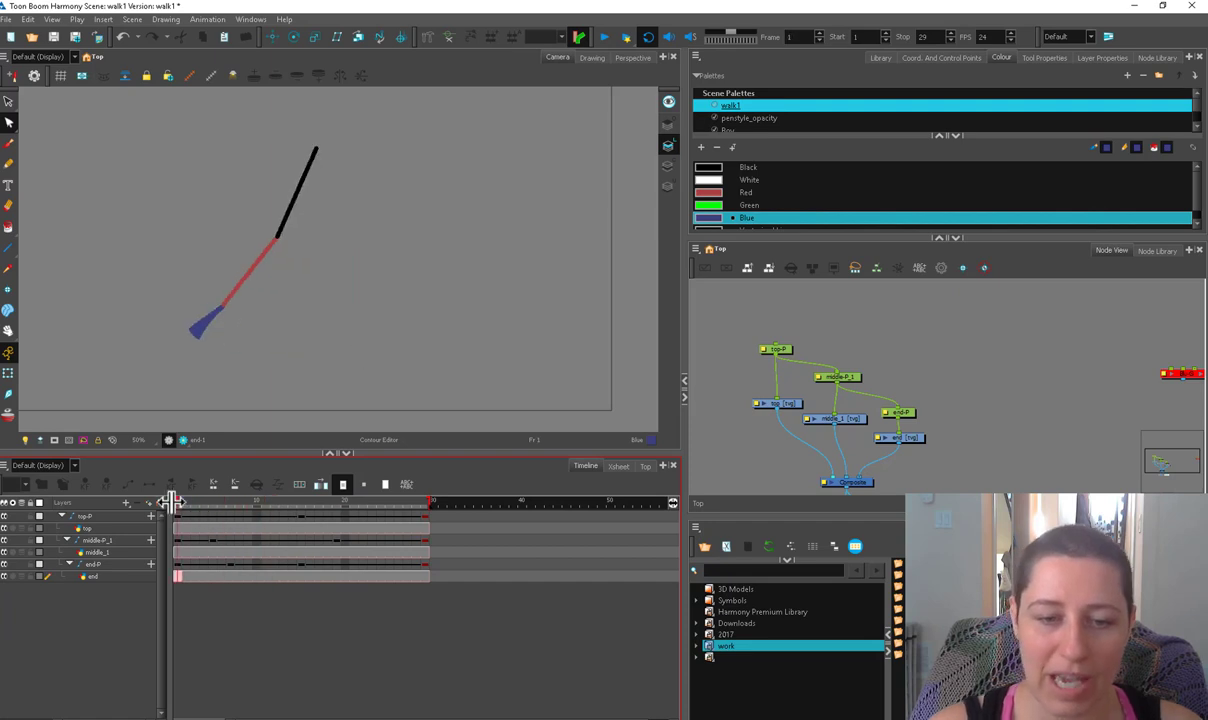
Step: Add a drawing layer named asdf connected to the composite and sketch a smiling head and rounded body in black around the swinging limb
click(903, 363)
drag(874, 440, 829, 408)
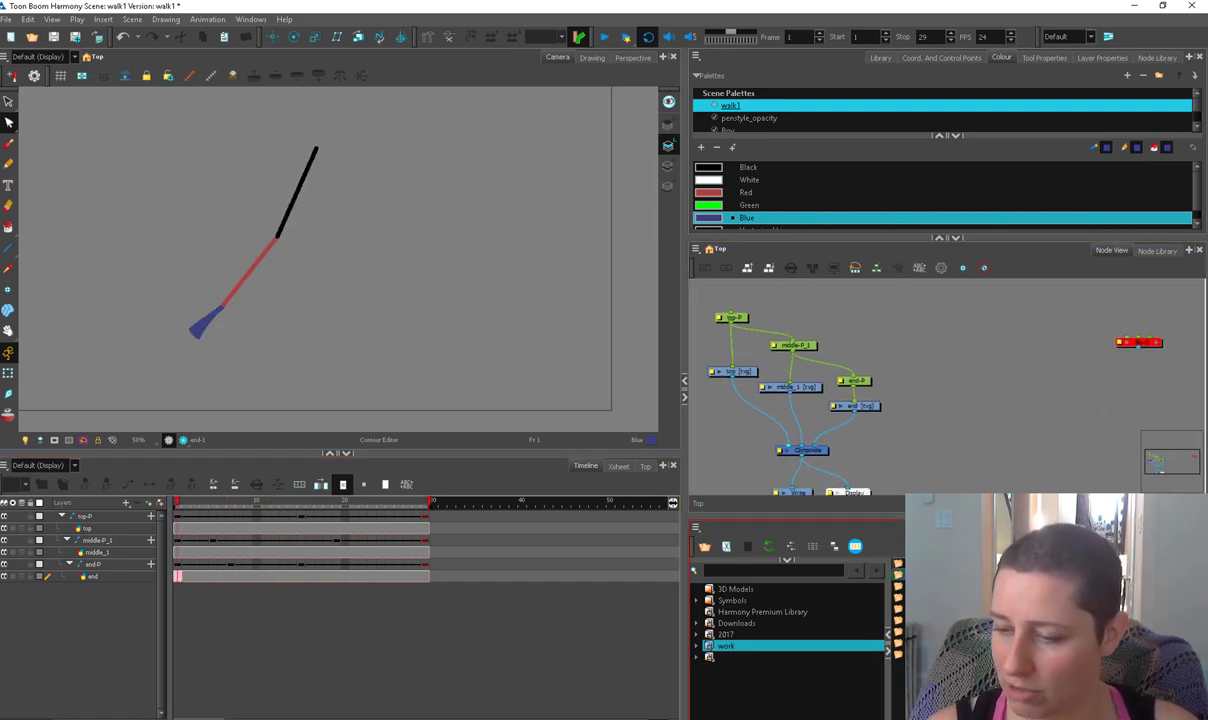
mouse_move(908, 574)
mouse_down()
mouse_move(928, 398)
mouse_move(815, 448)
mouse_up()
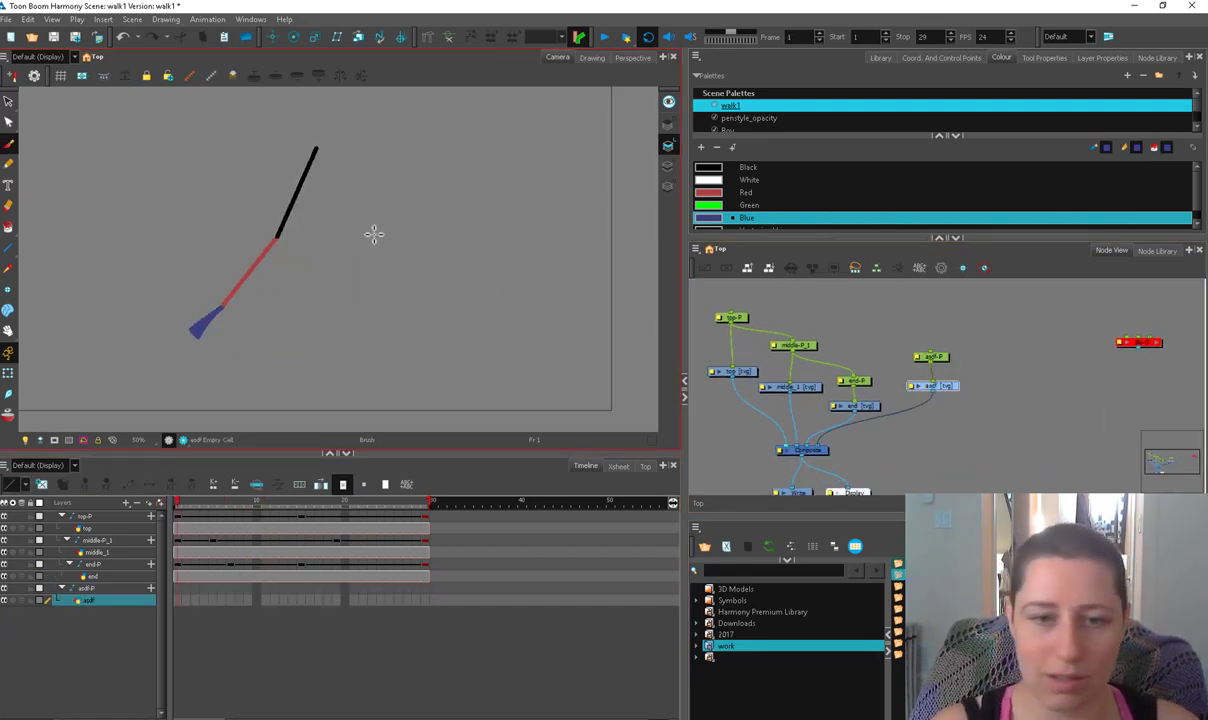
mouse_move(329, 163)
mouse_down()
mouse_move(358, 166)
mouse_move(321, 166)
mouse_move(330, 89)
mouse_up()
drag(317, 114, 332, 113)
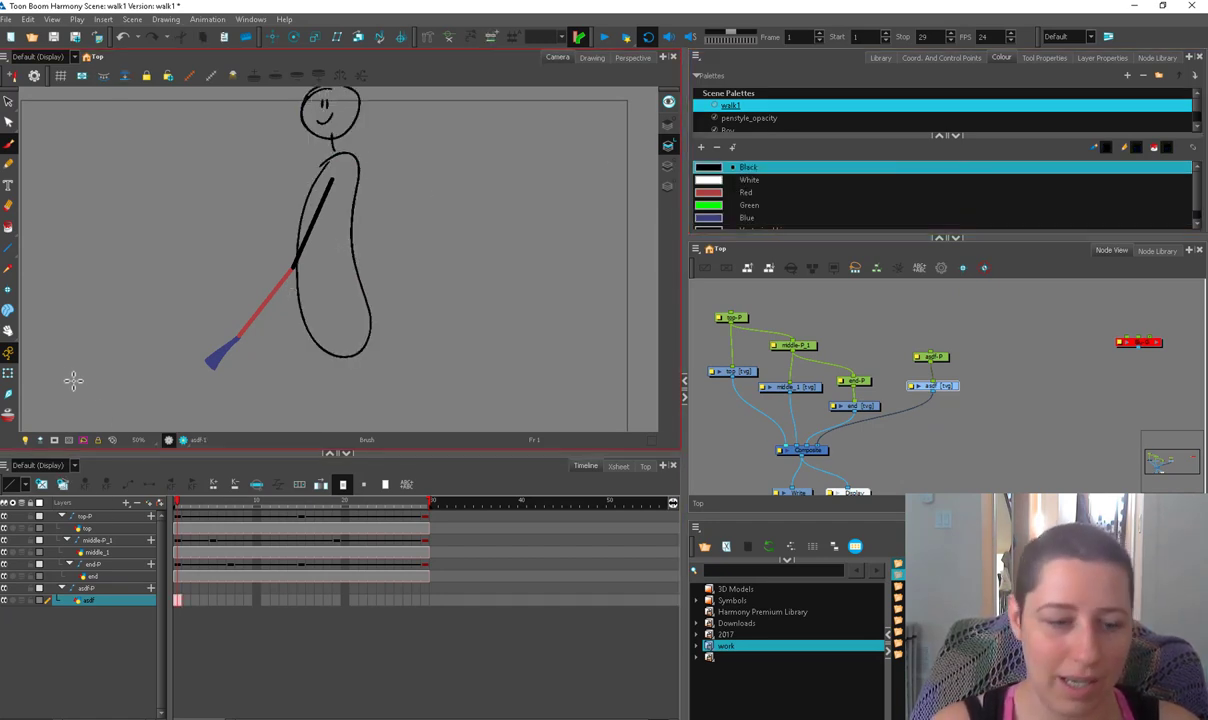
Step: Play the swing against the sketched body and scrub to frame 19 to examine the elbow bend
click(8, 373)
click(604, 37)
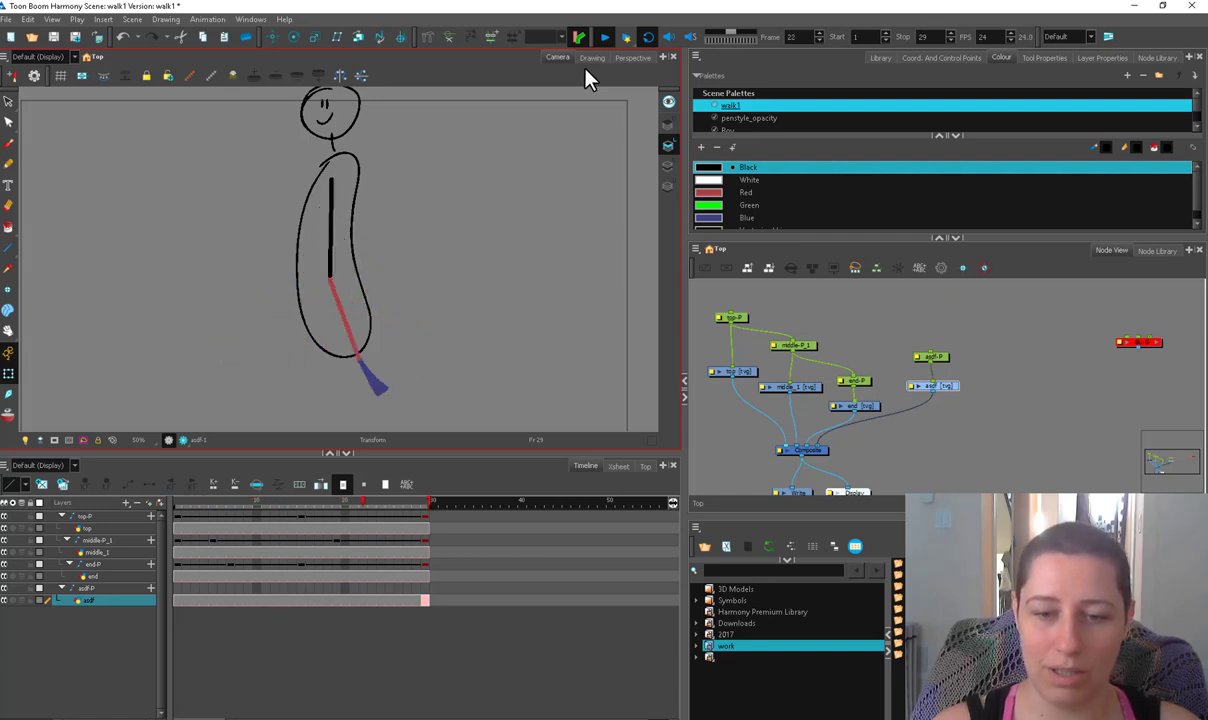
drag(280, 512, 336, 518)
Step: Brush two arm sketches beside the body on the asdf layer, one nearly straight and one bent with an arrow at the forearm
click(955, 398)
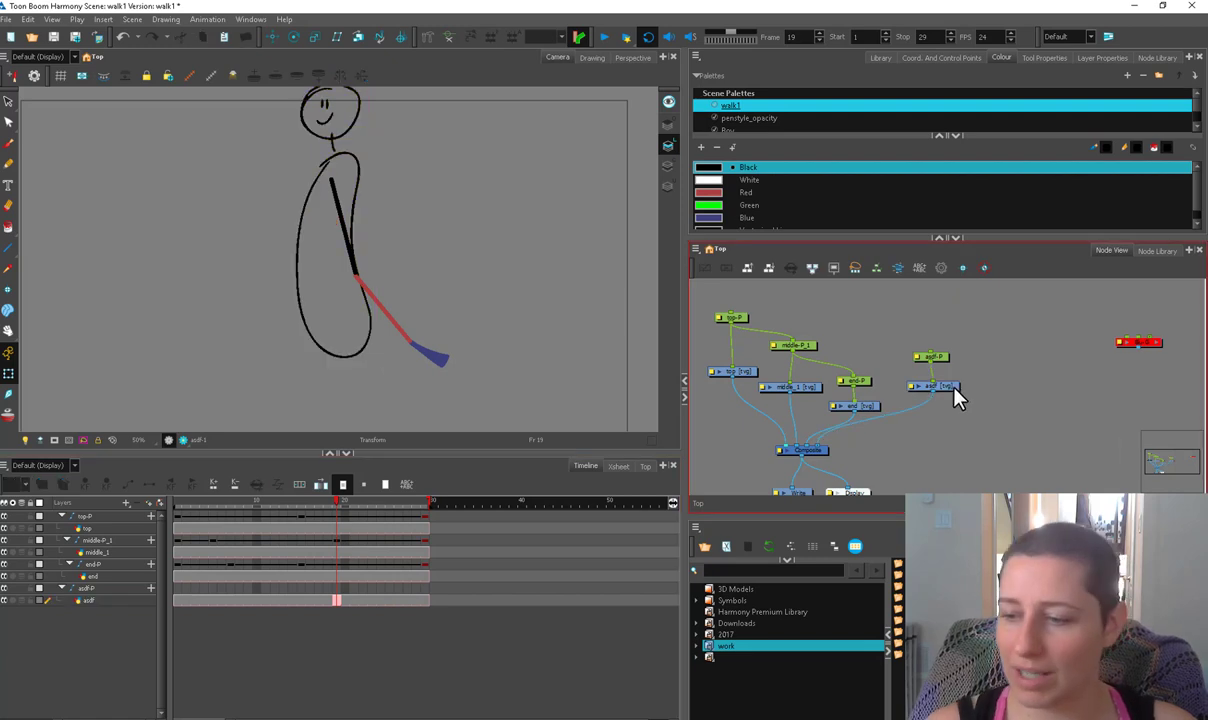
click(933, 388)
key(alt+b)
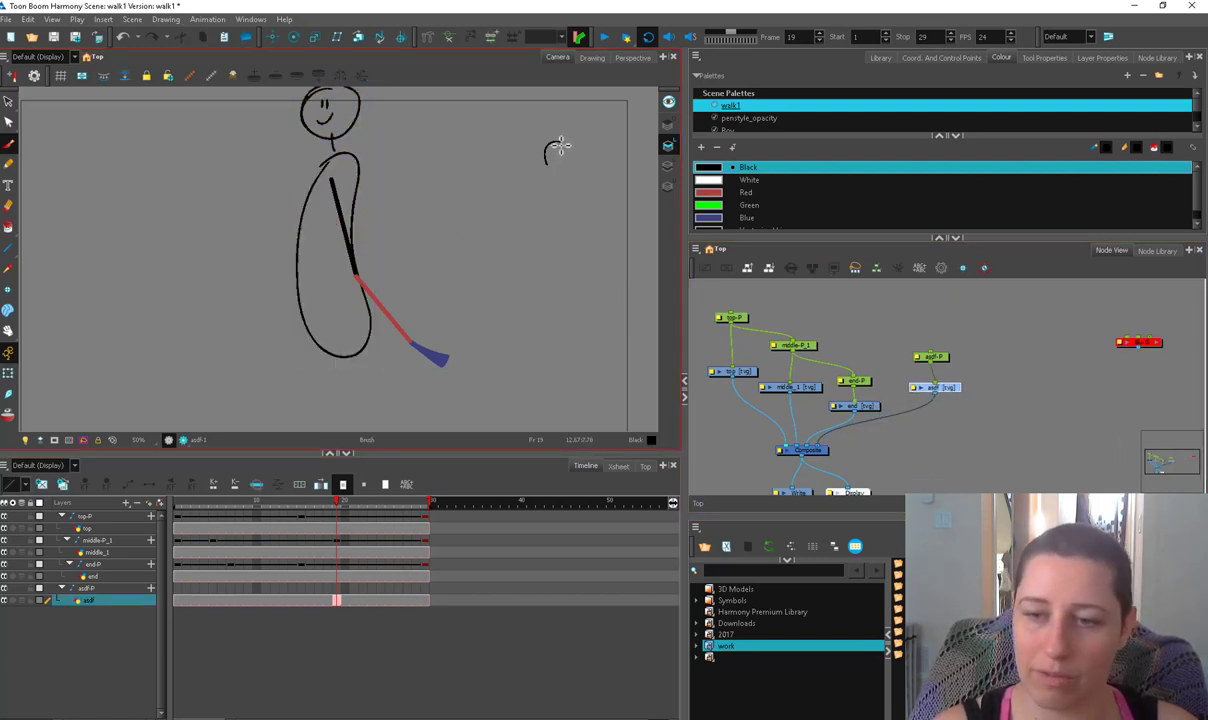
drag(593, 235, 588, 231)
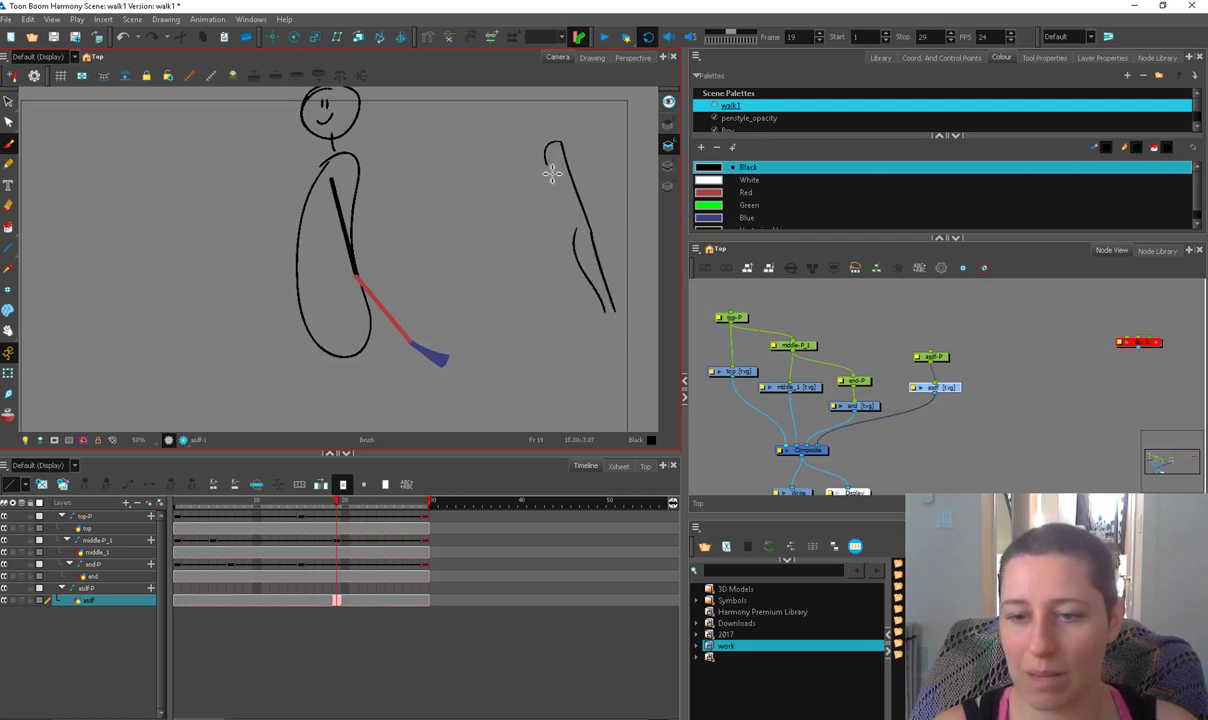
drag(551, 174, 585, 265)
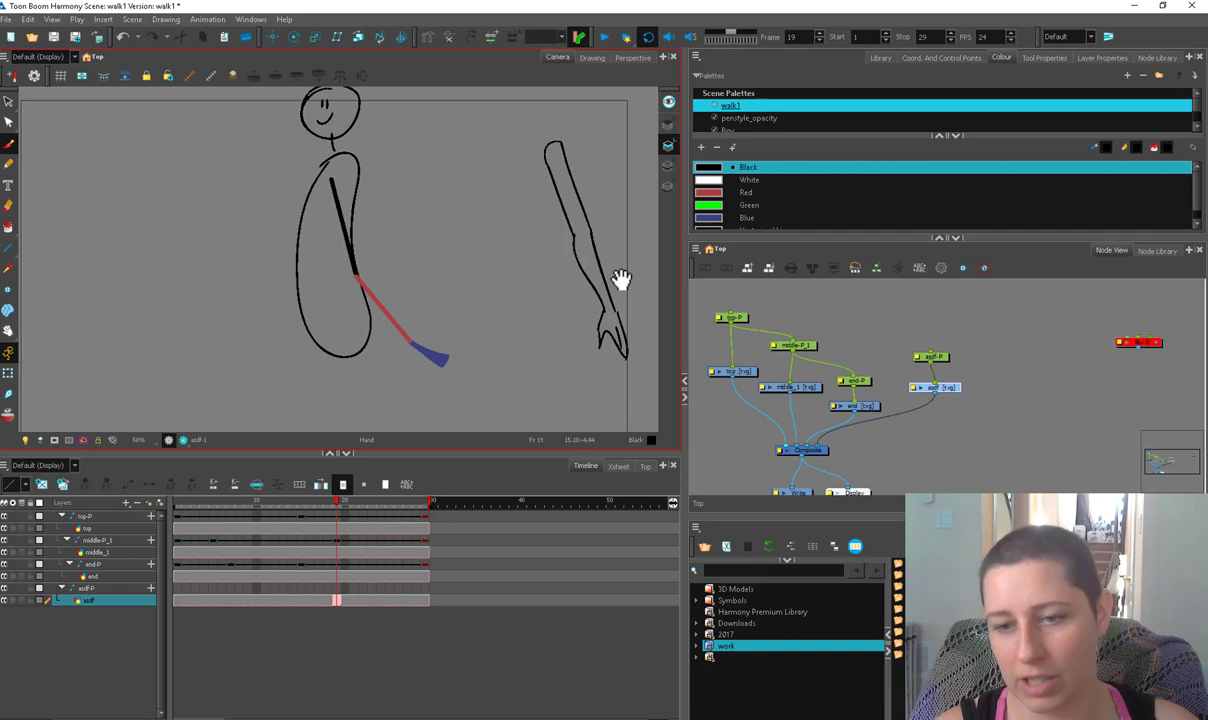
scroll(497, 197, right, 3)
mouse_move(510, 133)
mouse_down()
mouse_move(538, 219)
mouse_move(612, 310)
mouse_up()
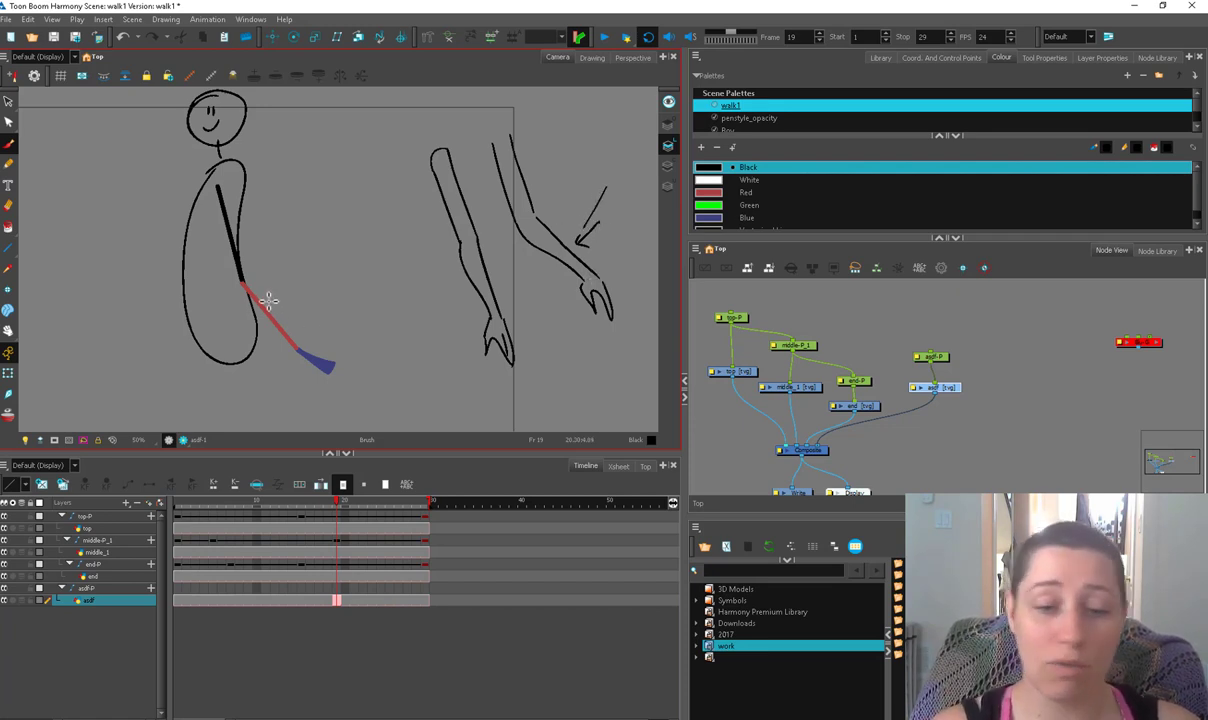
Step: Select and delete the two arm sketches beside the figure, keeping the head and body
key(alt+s)
mouse_move(549, 309)
mouse_down()
mouse_move(423, 248)
mouse_move(629, 204)
mouse_up()
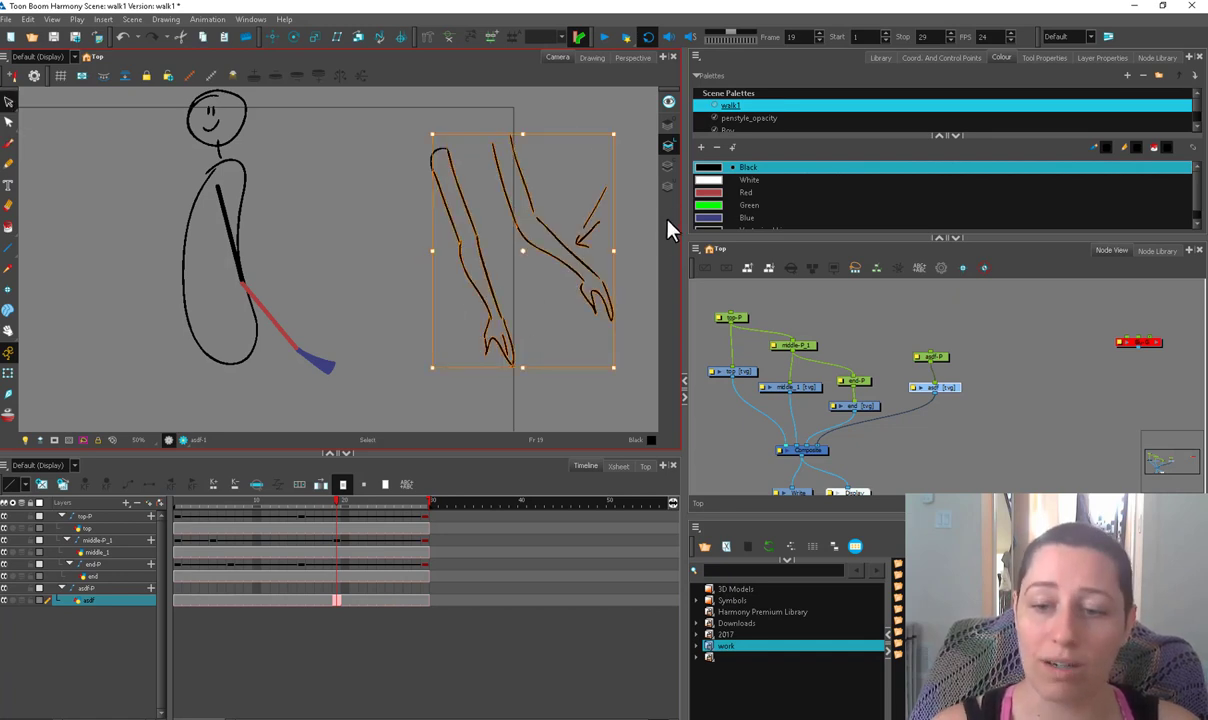
key(Delete)
click(9, 372)
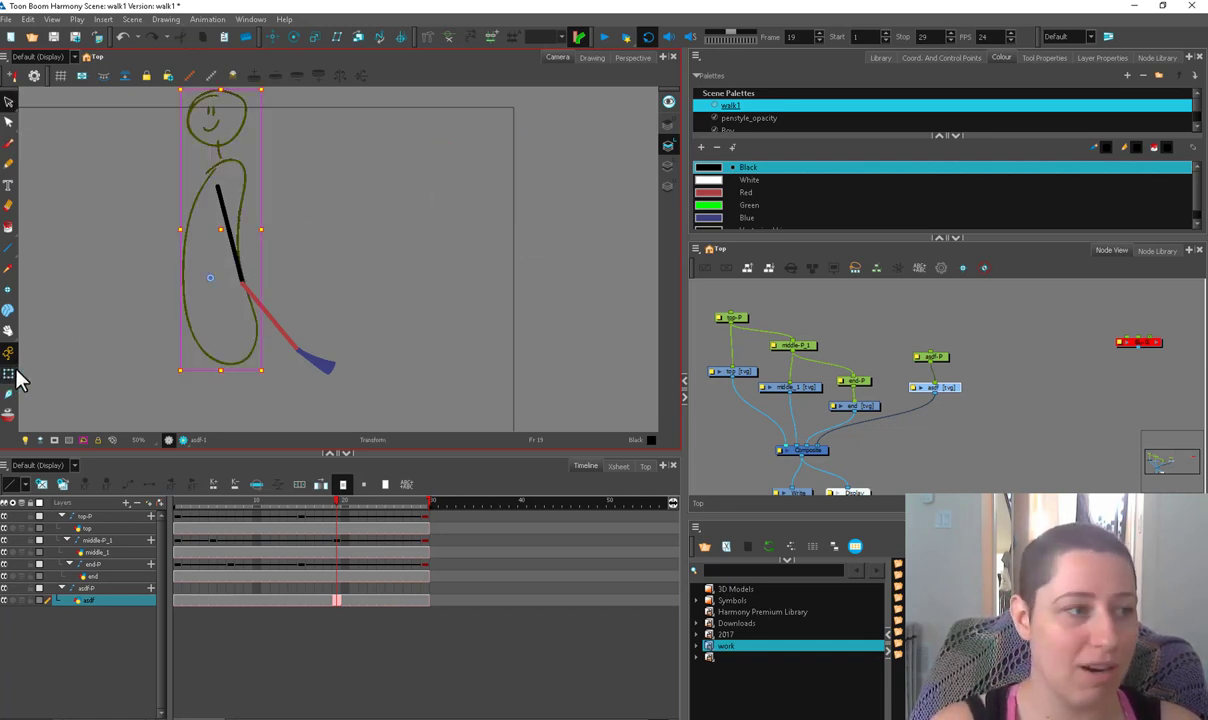
drag(413, 313, 521, 321)
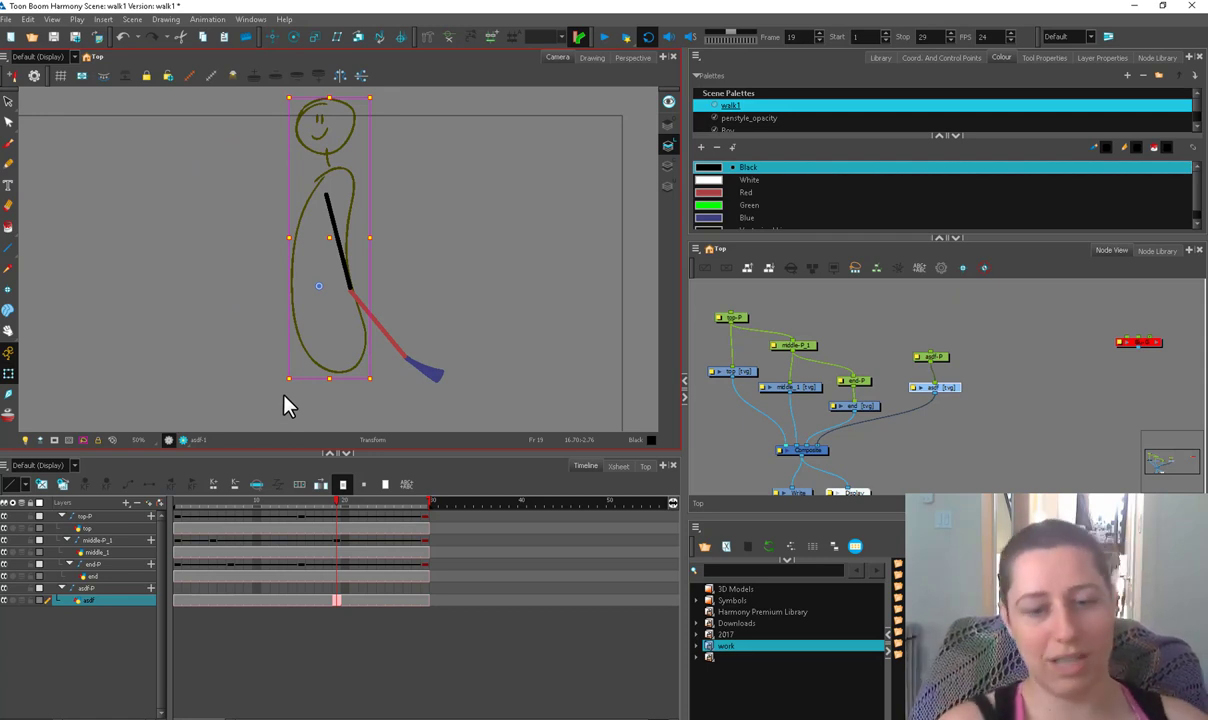
Step: Rotate the forearm clockwise with middle-P_1 at frame 15 so it hangs closer to vertical
click(726, 282)
click(428, 370)
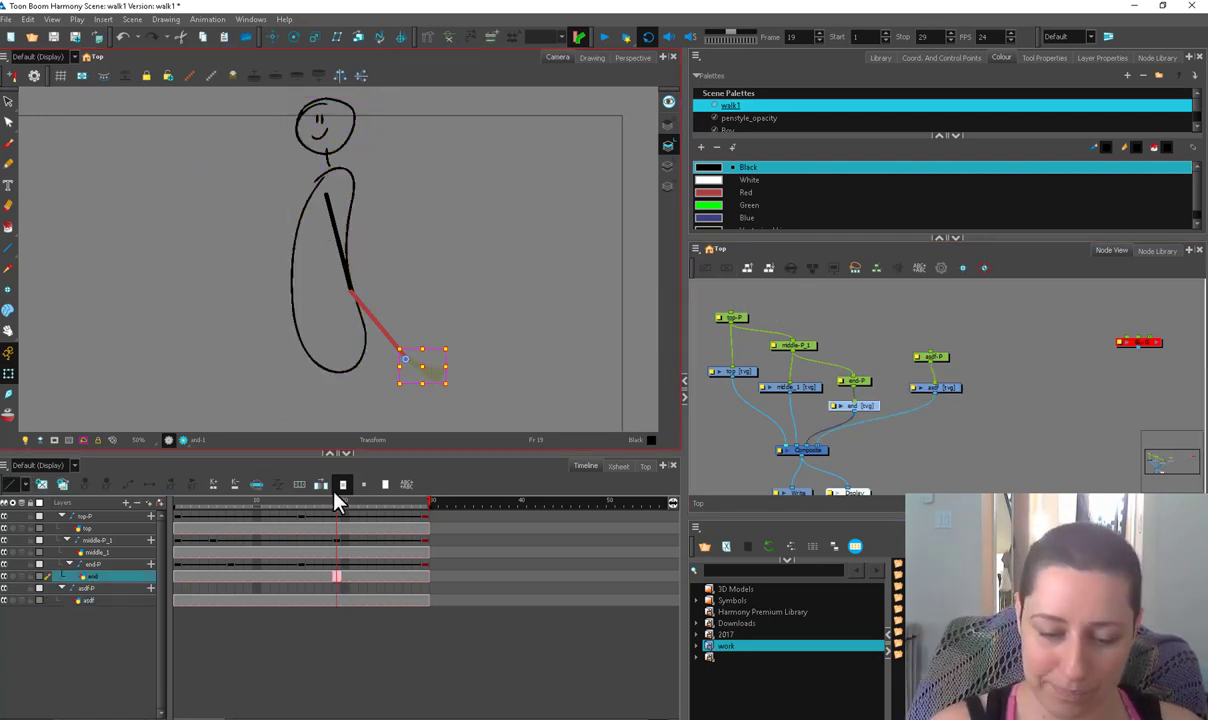
click(390, 335)
click(308, 505)
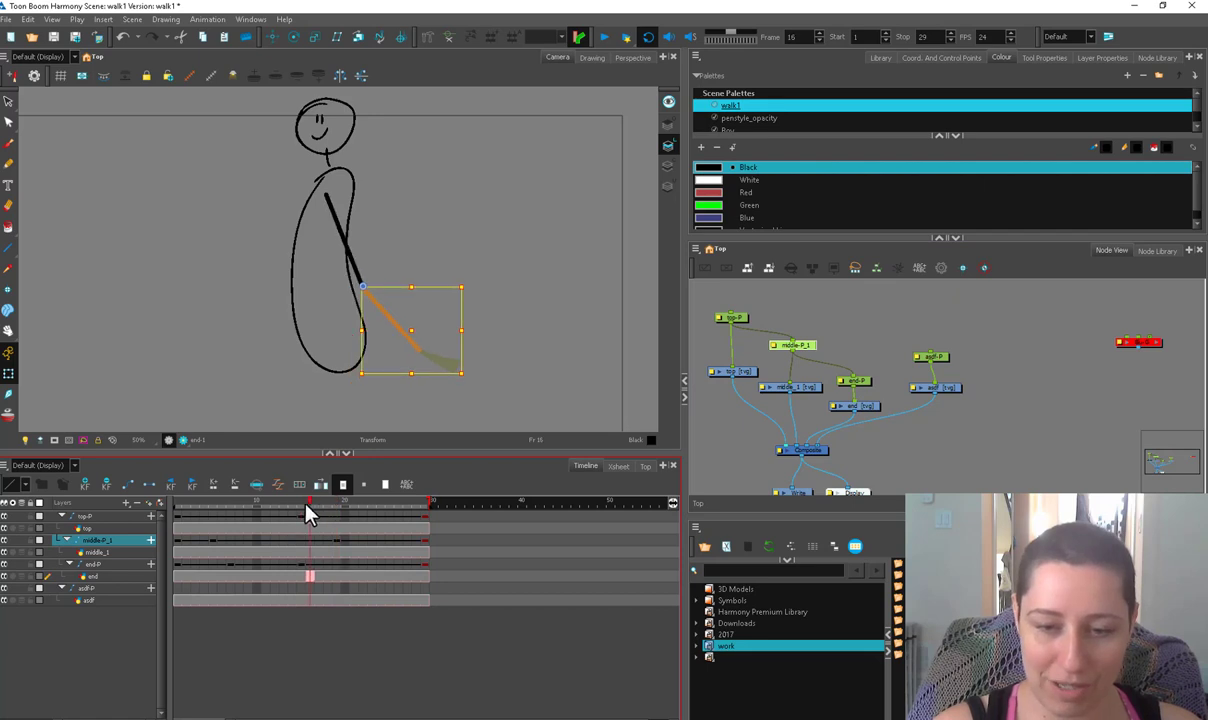
mouse_move(305, 505)
mouse_down()
mouse_move(219, 521)
mouse_move(413, 510)
mouse_move(301, 515)
mouse_up()
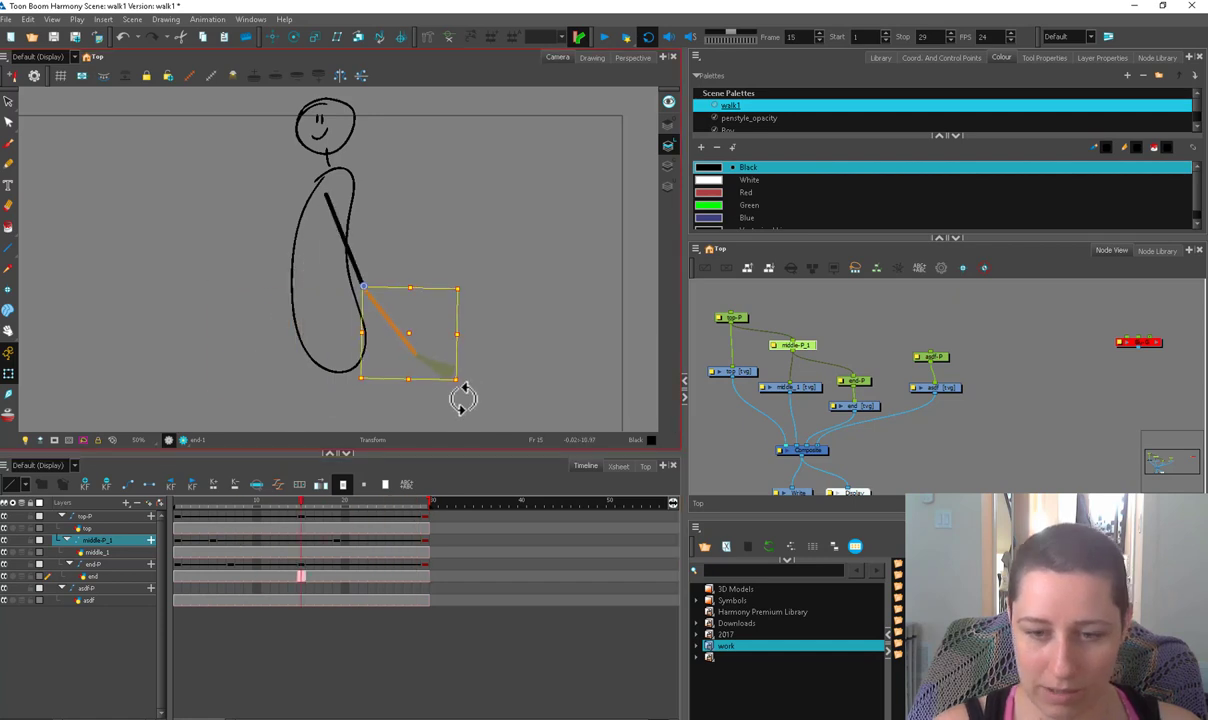
drag(463, 398, 424, 428)
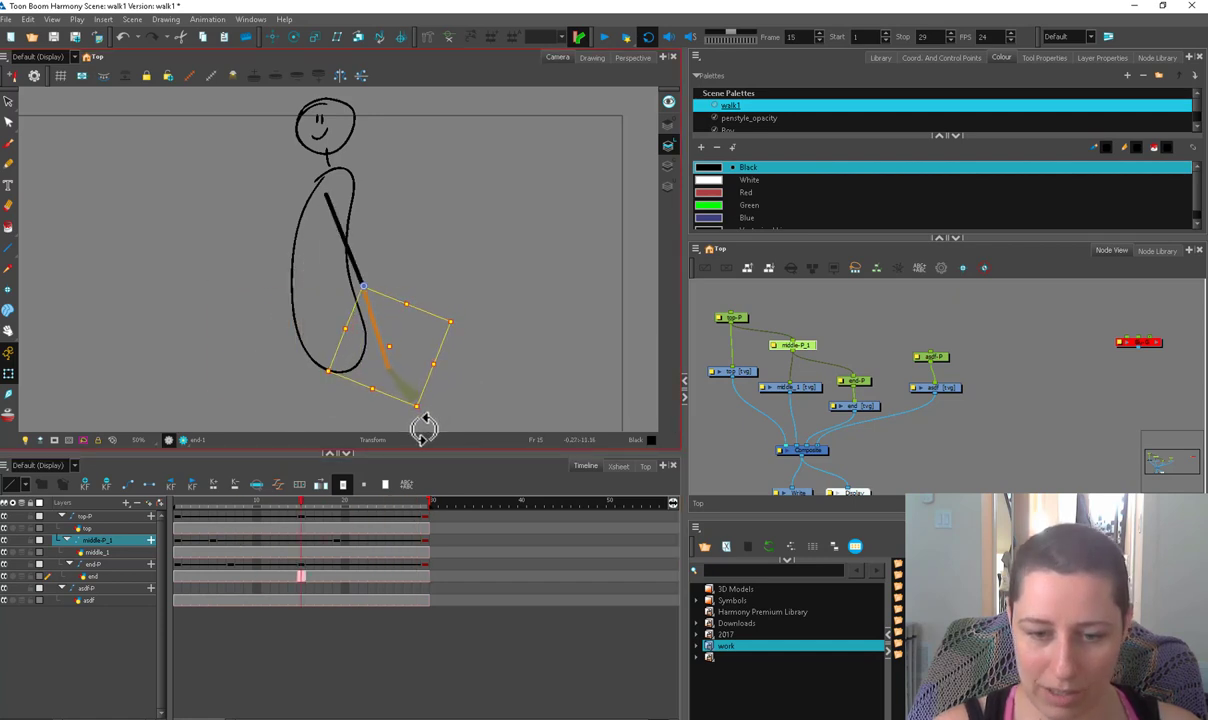
Step: Move the new middle-P_1 keyframe from frame 15 to frame 19 and play back the arm swing
drag(321, 505, 336, 541)
click(303, 543)
drag(338, 506, 428, 505)
click(606, 39)
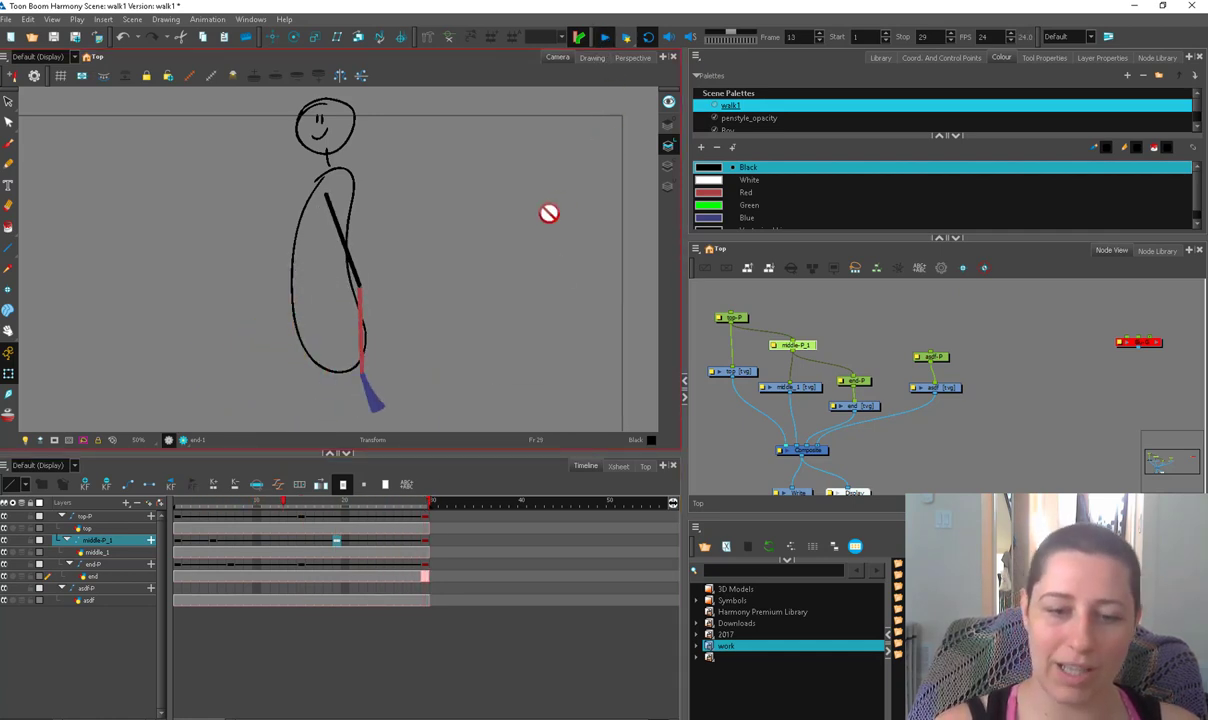
click(608, 45)
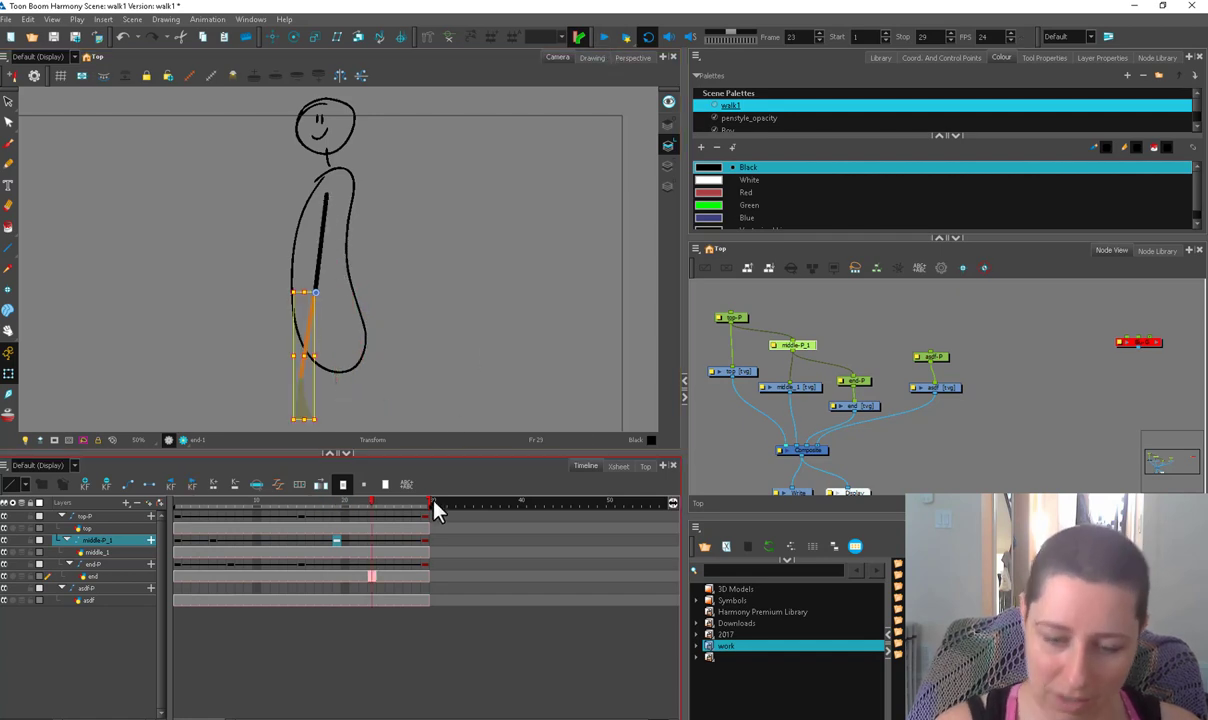
Step: Shorten the scene to 28 frames and play the loop
drag(428, 508, 420, 508)
click(606, 39)
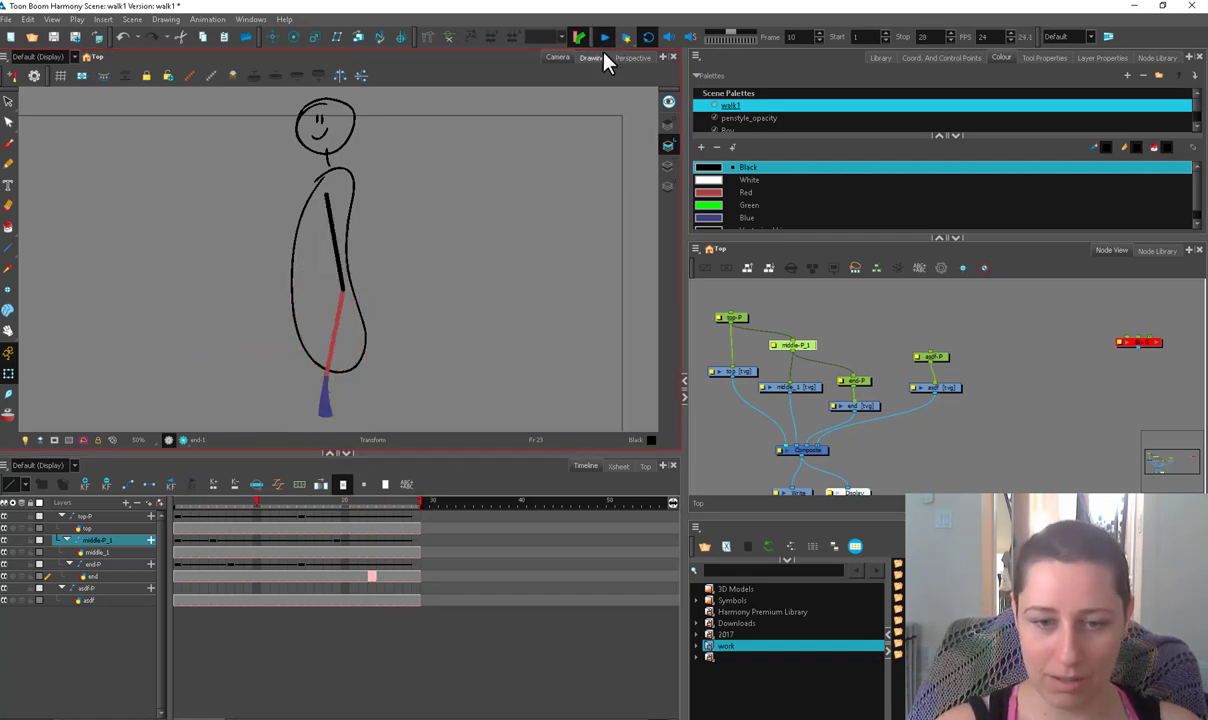
click(605, 40)
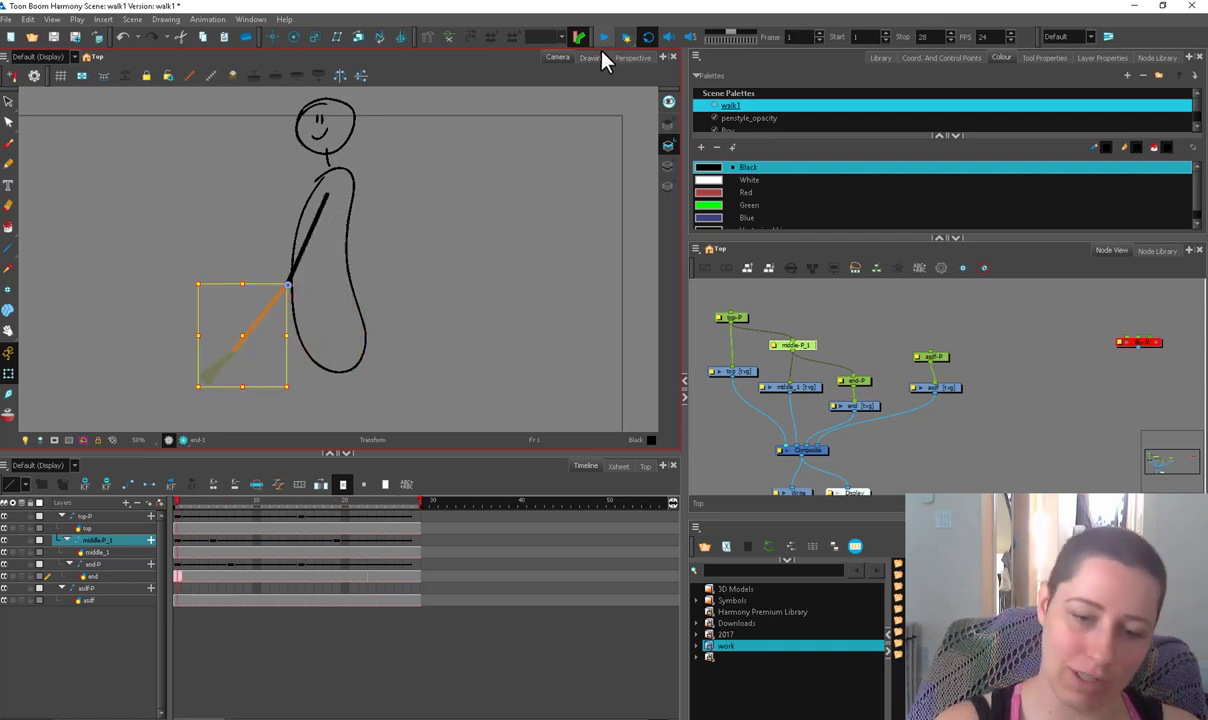
Step: At frame 28, rotate the forearm clockwise so it bends up behind the body, and rotate the hand back counterclockwise
drag(178, 512, 431, 510)
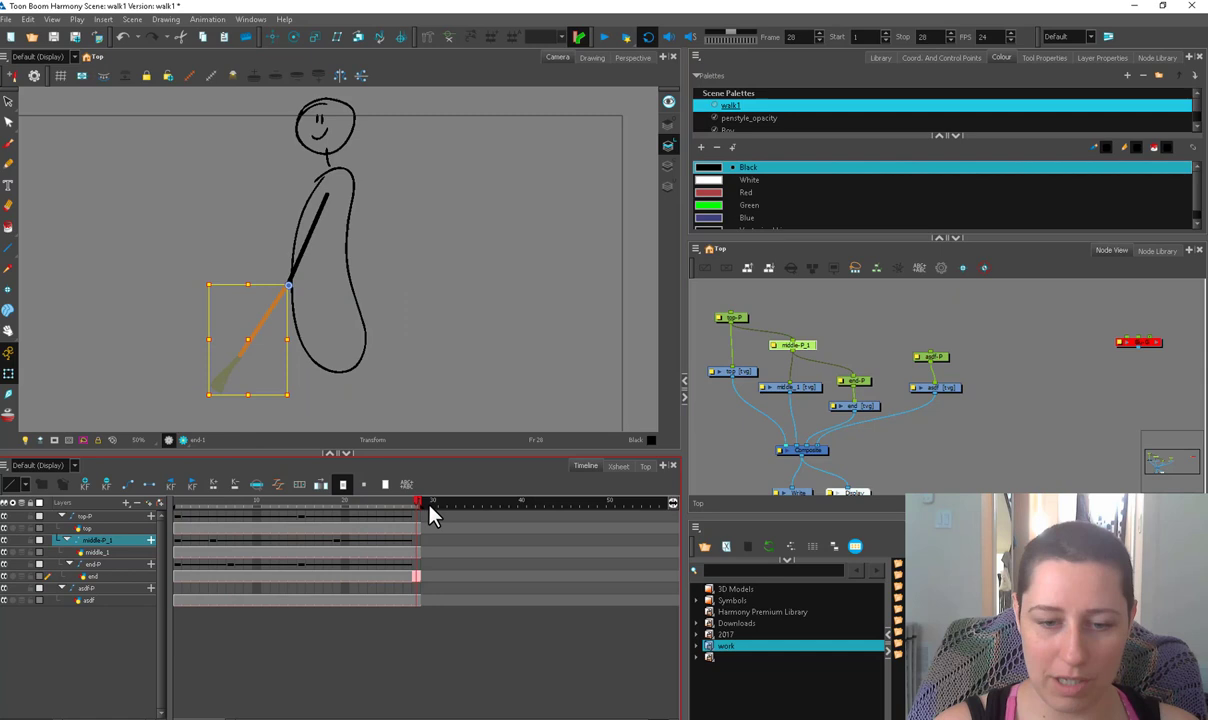
mouse_move(305, 414)
mouse_down()
mouse_move(248, 404)
mouse_move(197, 334)
mouse_move(229, 352)
mouse_move(251, 338)
mouse_up()
click(186, 330)
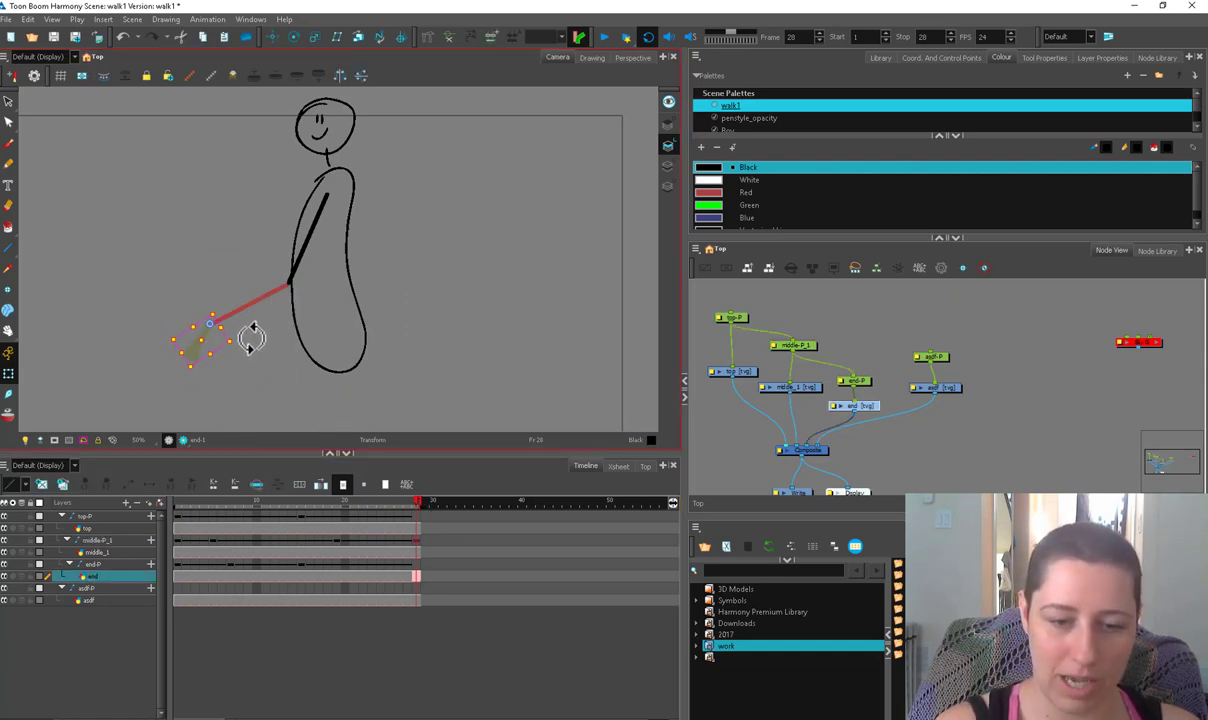
Step: Extend the scene to 29 frames and move the new middle-P_1 and end-P keyframes from frame 28 to 29
drag(419, 508, 429, 507)
drag(418, 540, 428, 566)
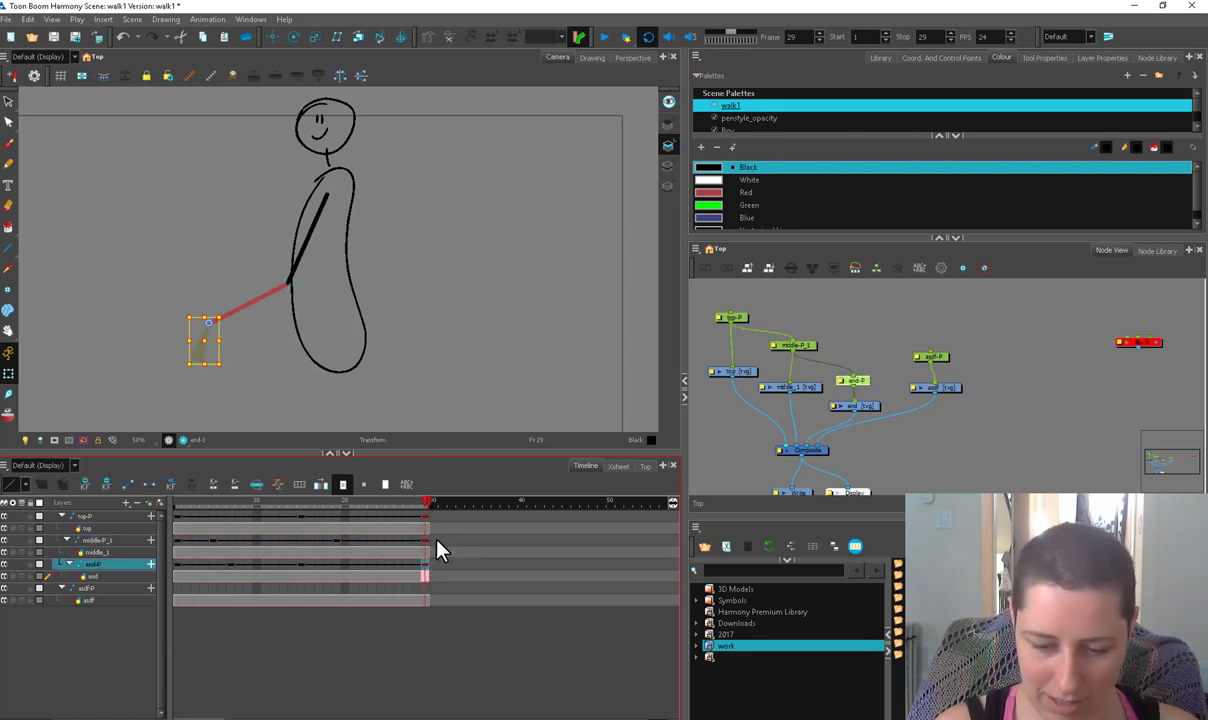
Step: Copy the end-P and middle-P_1 keyframes from frame 29 to frame 1 and compare the first and last poses
drag(427, 563, 178, 566)
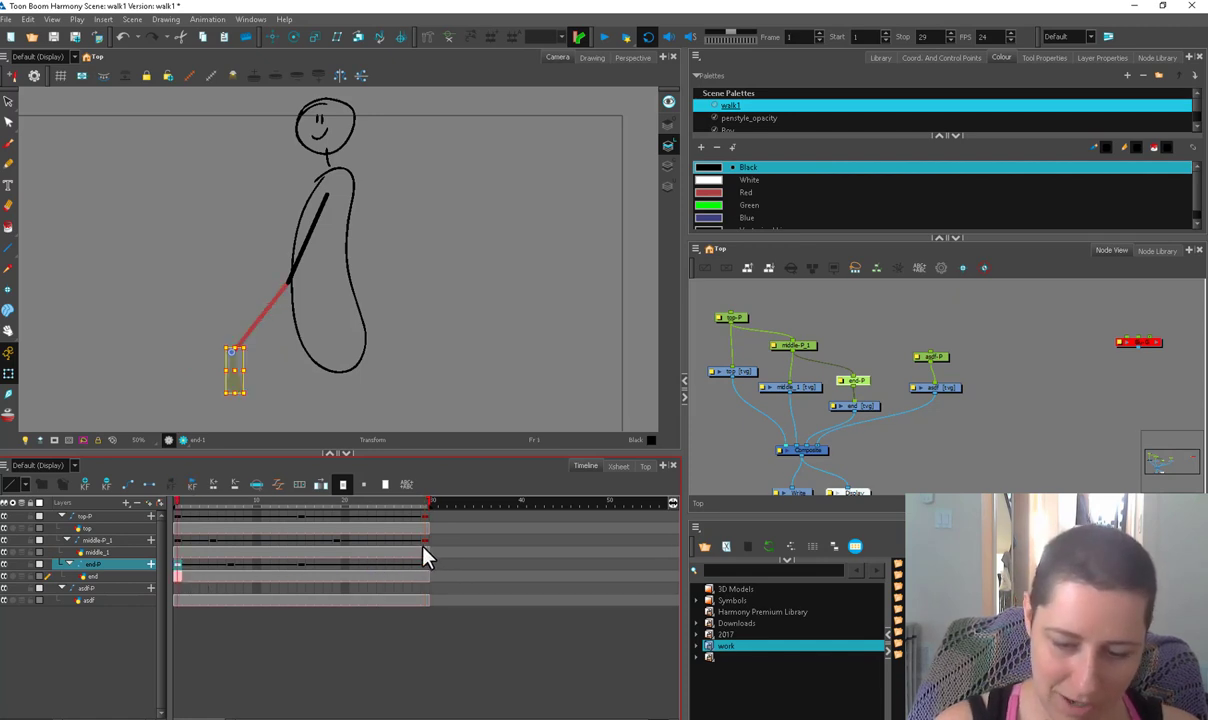
click(425, 540)
drag(426, 539, 178, 543)
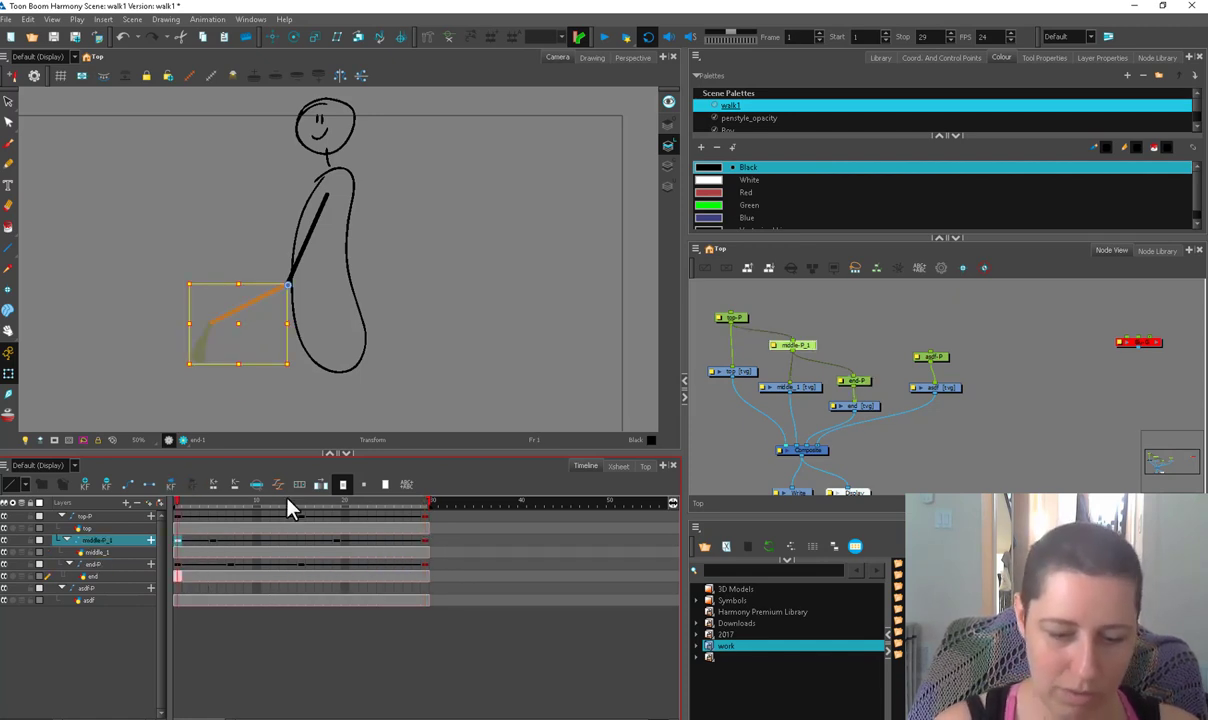
click(178, 506)
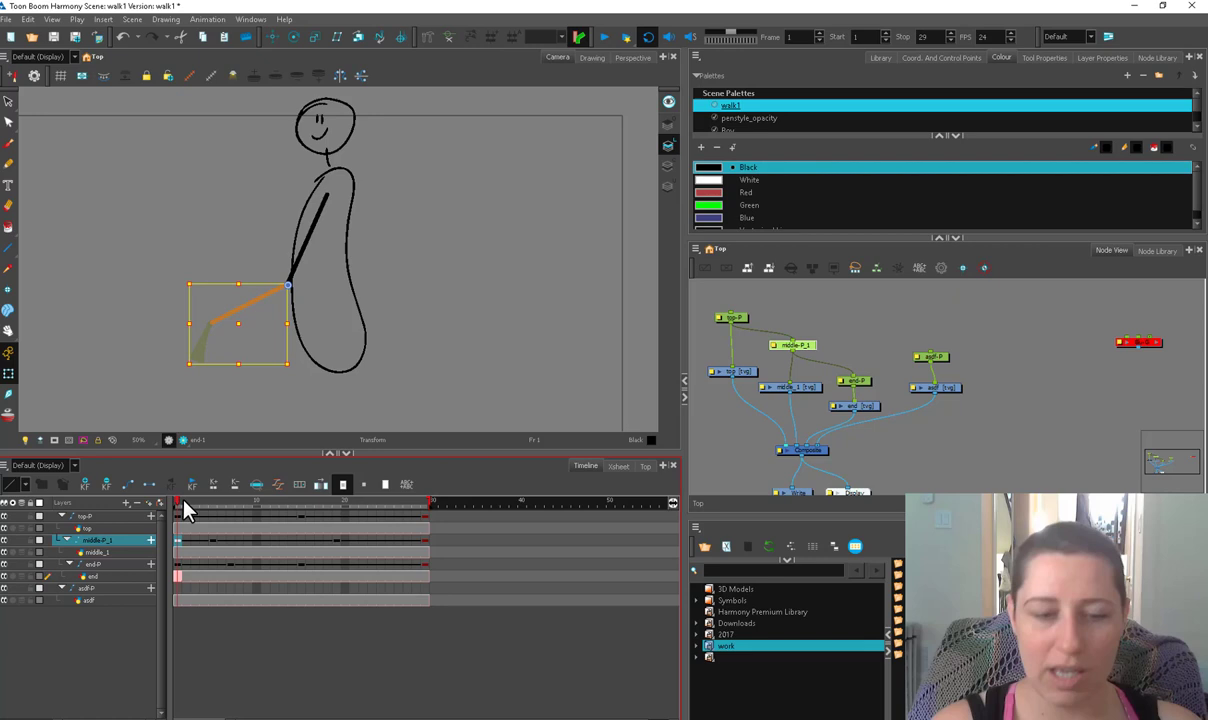
drag(182, 503, 428, 520)
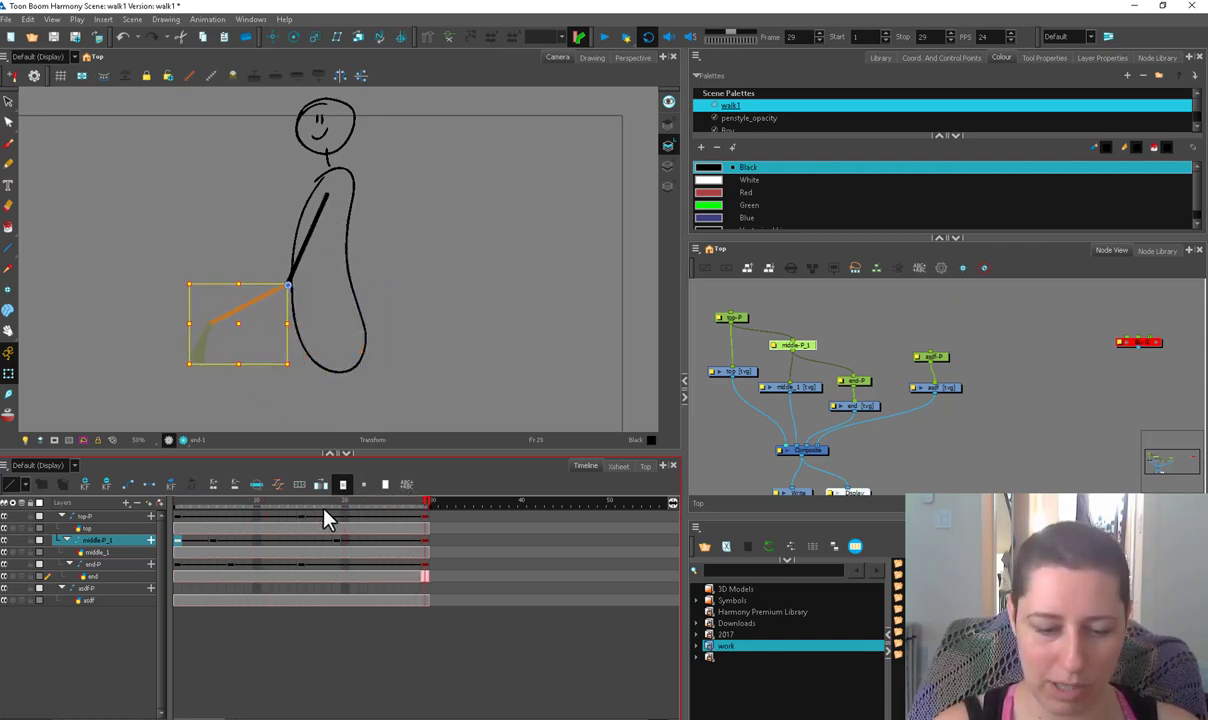
Step: At frame 5, rotate the forearm further up behind the body, and move the hand's end-P keyframe from frame 5 to frame 3
drag(183, 504, 213, 509)
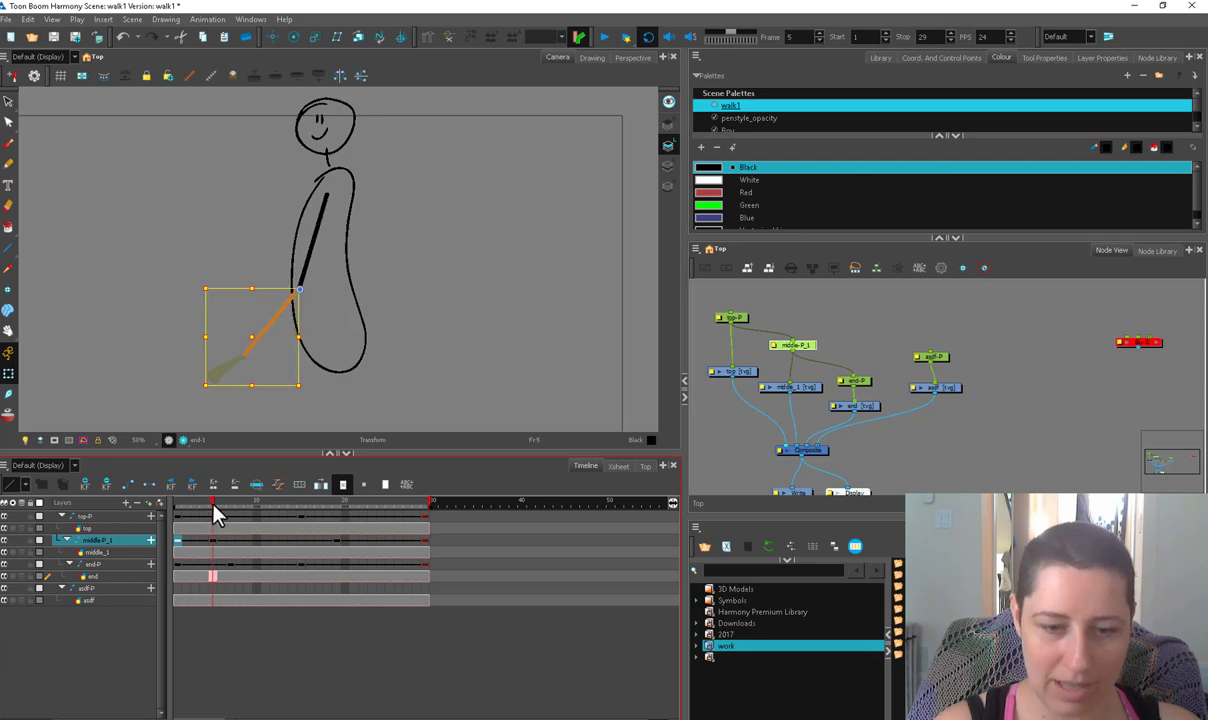
drag(306, 392, 240, 345)
click(233, 328)
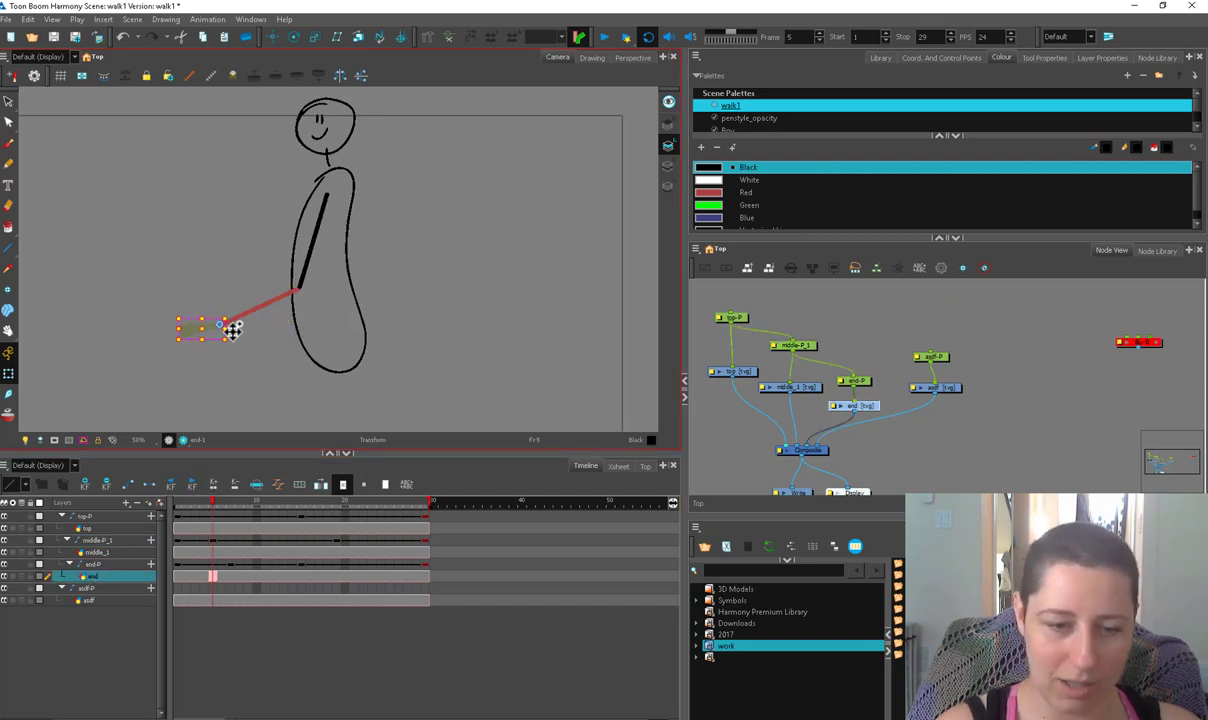
drag(212, 504, 186, 508)
key(b)
drag(214, 564, 194, 571)
click(175, 512)
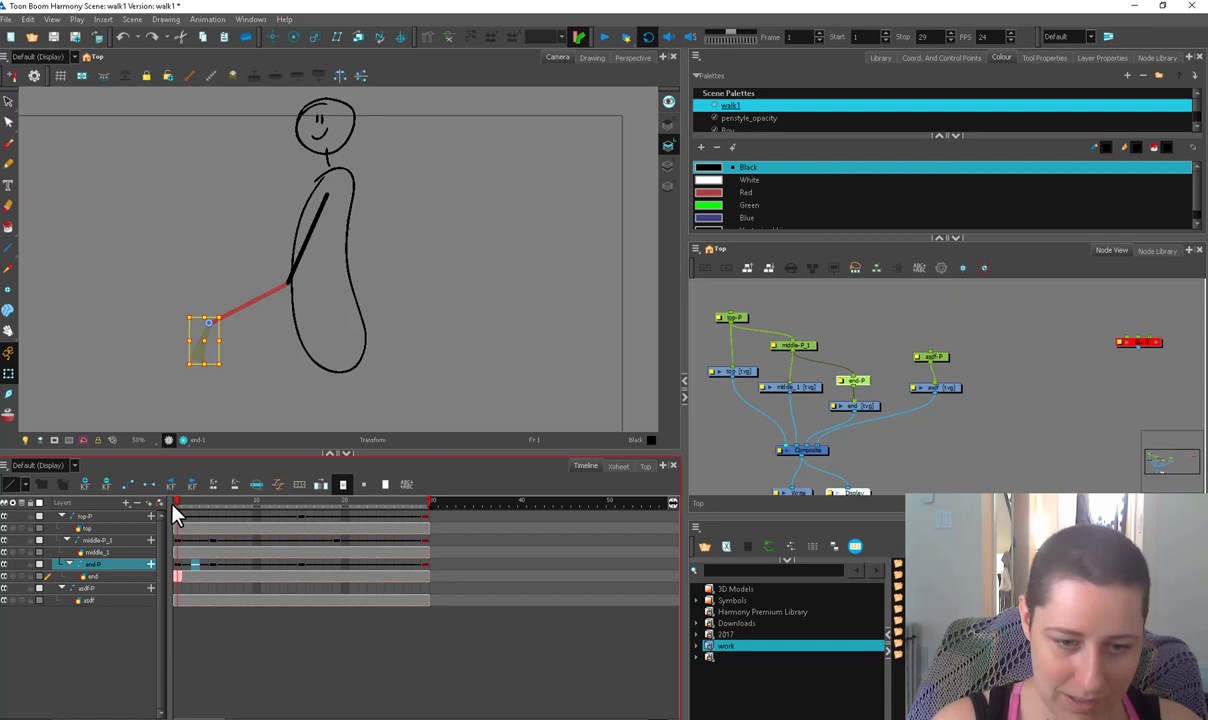
drag(175, 512, 199, 503)
click(262, 402)
Step: Reuse the hand's end-P pose from frame 3 at frame 1, and copy that frame 1 keyframe to frame 29
click(198, 566)
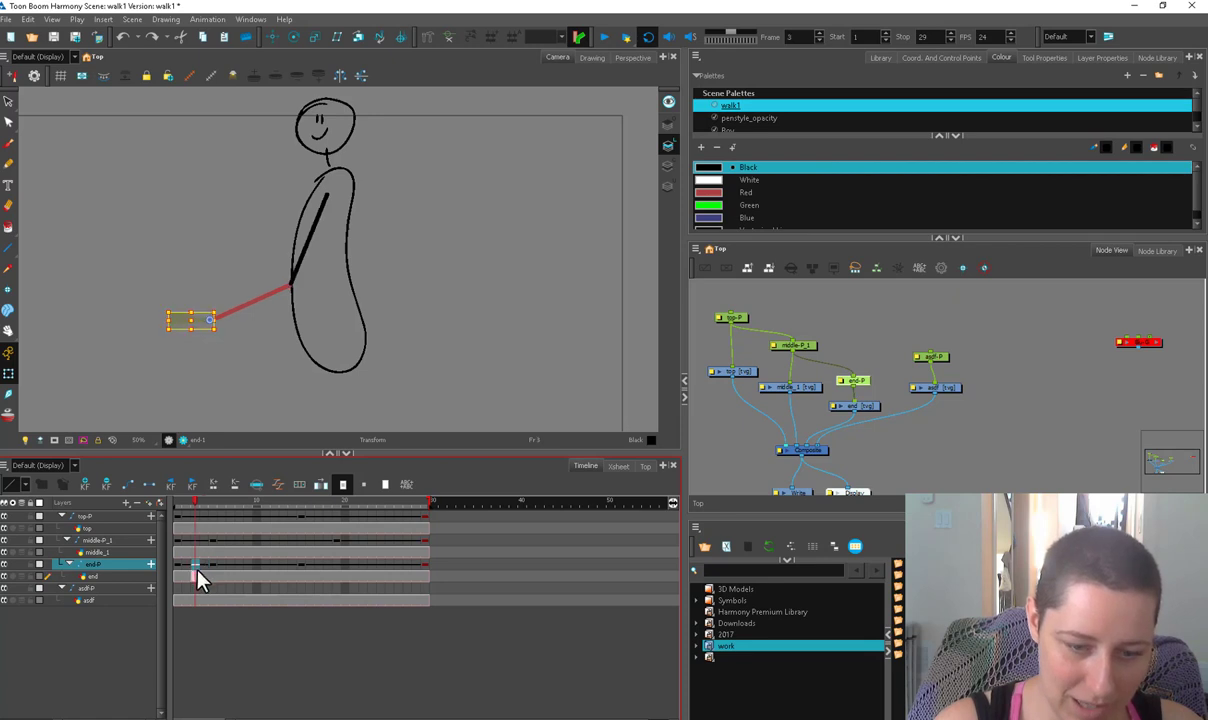
click(178, 566)
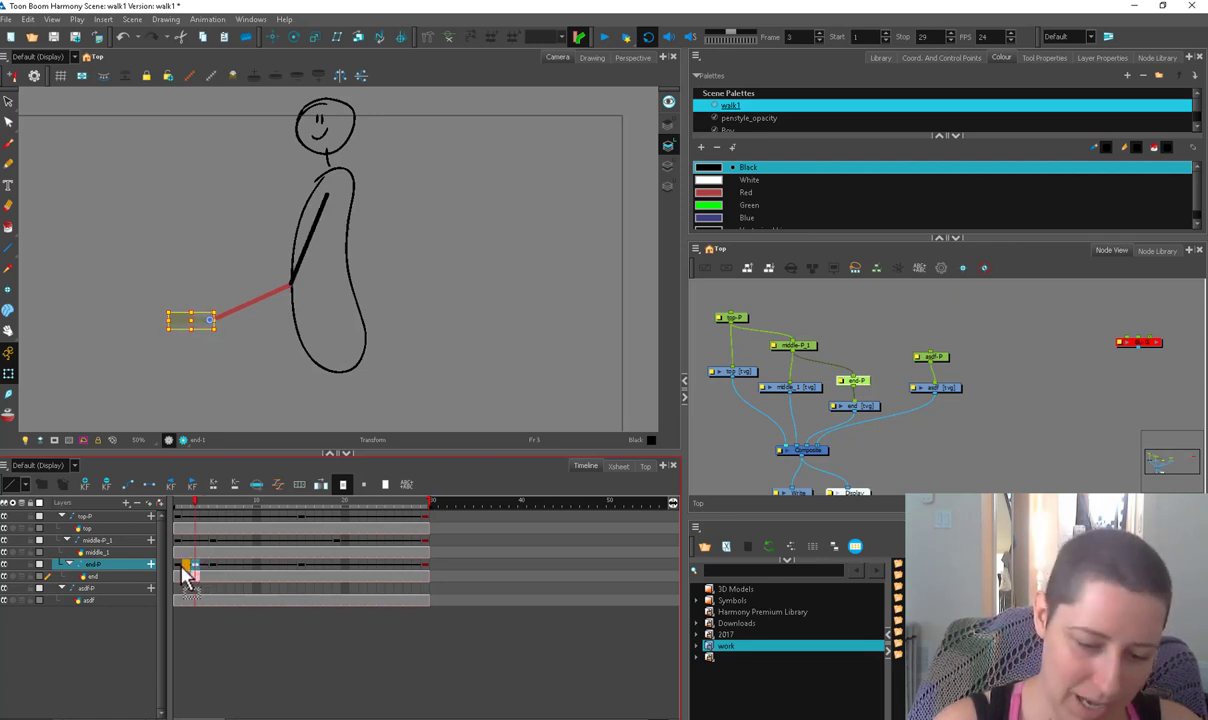
drag(178, 570, 427, 572)
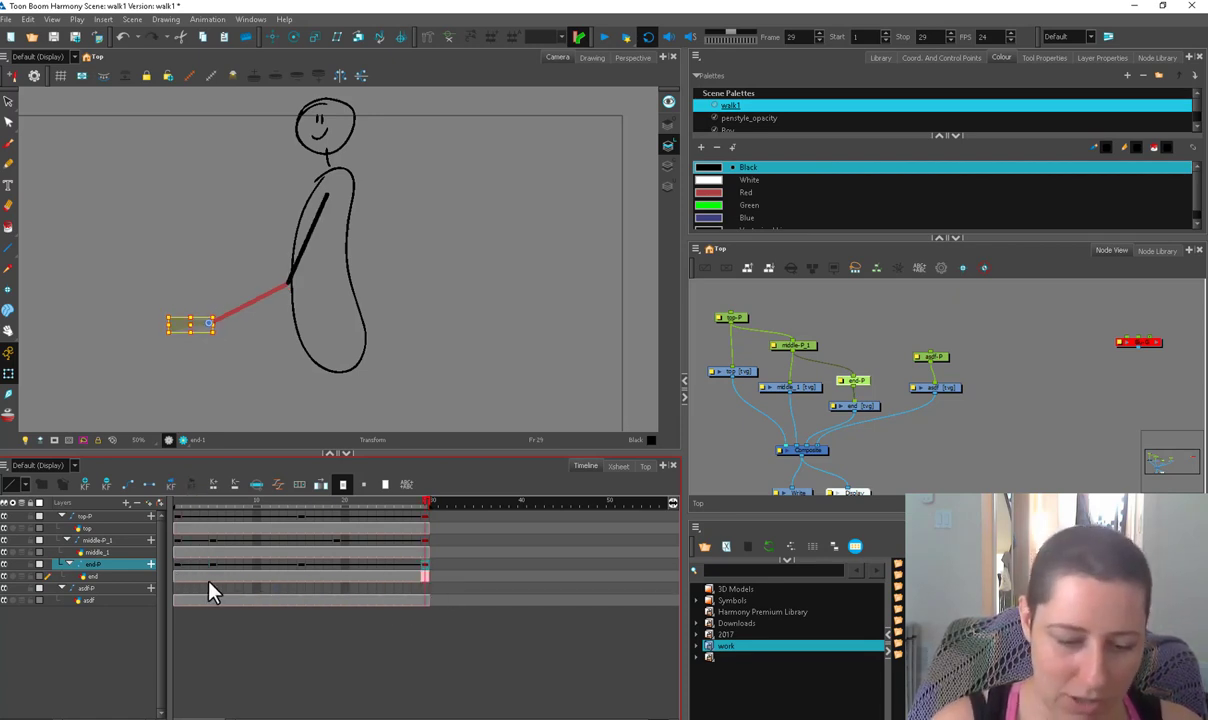
Step: Check the hand's pose at frames 1 and 3 and play back the arm swing
mouse_move(178, 503)
mouse_down()
mouse_move(205, 505)
mouse_move(177, 514)
mouse_up()
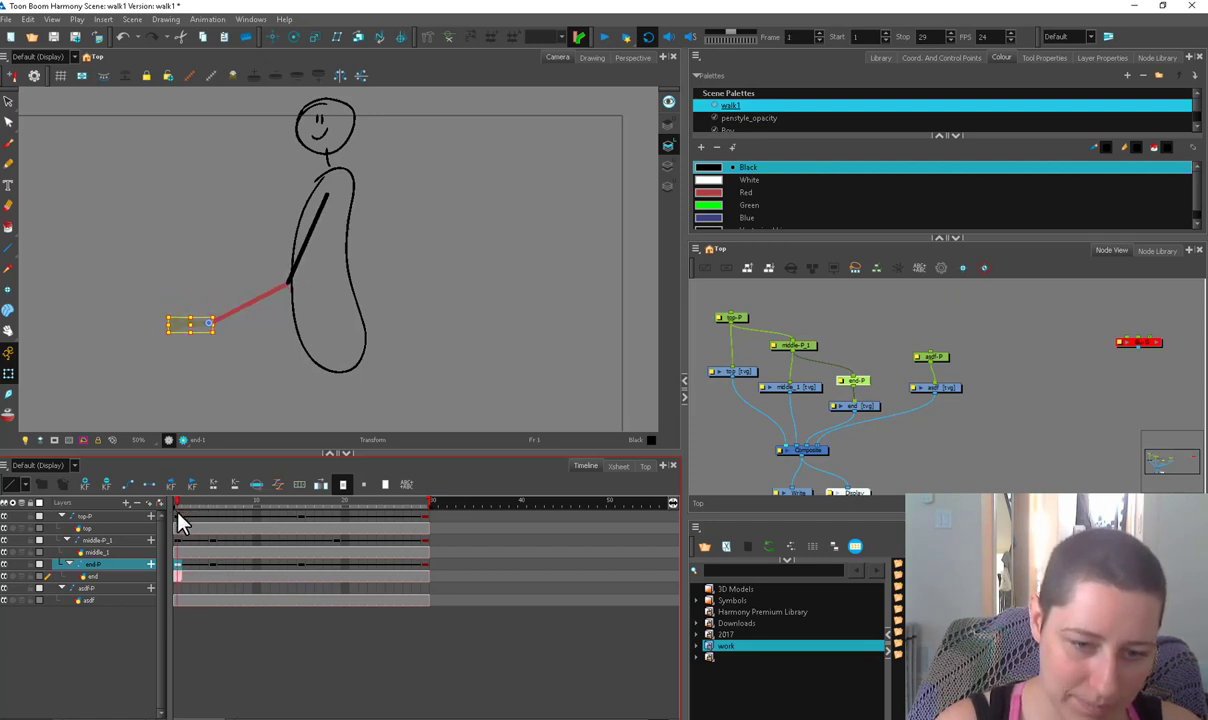
click(195, 565)
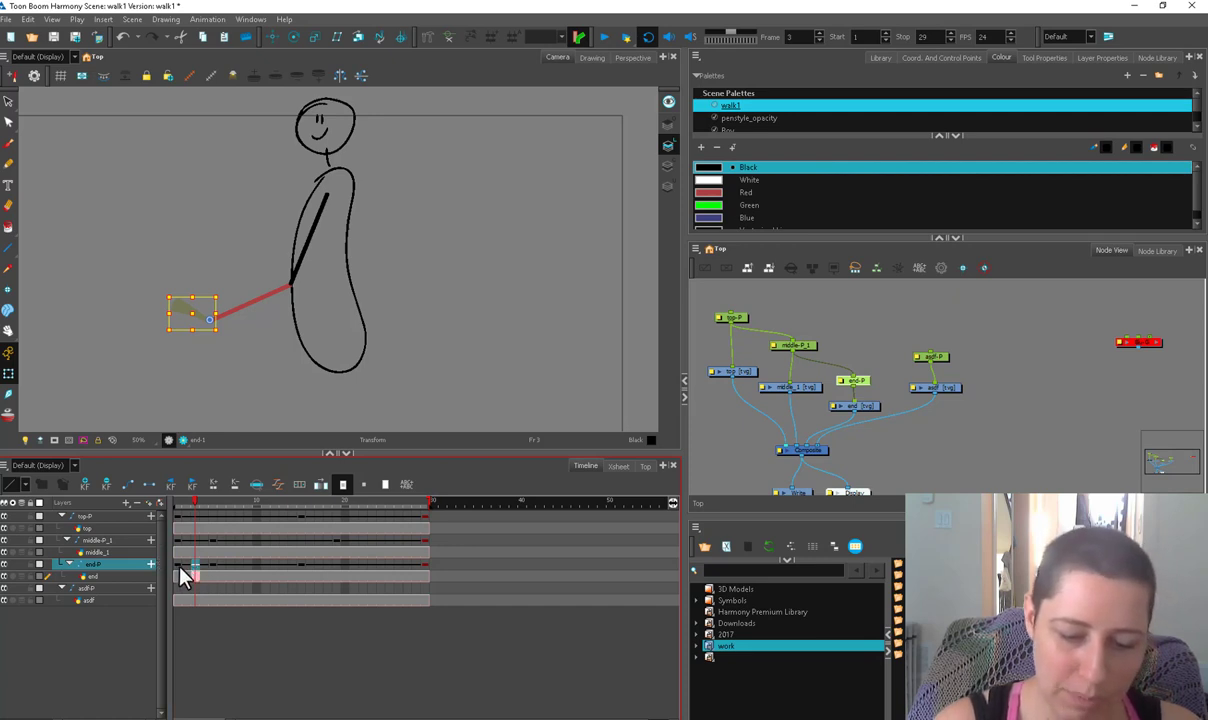
drag(194, 504, 170, 510)
click(604, 37)
click(604, 37)
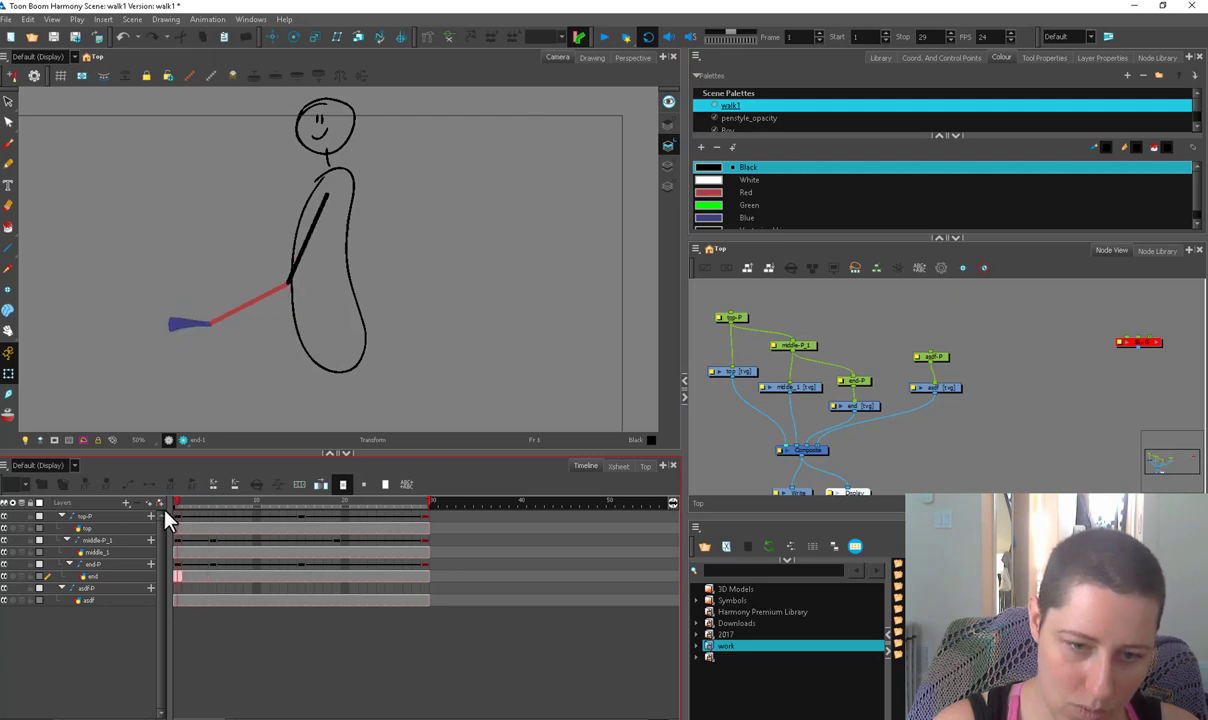
Step: At frame 1, raise the whole arm further behind the body and copy the top-P, middle-P_1 and end-P keyframes to frame 29
click(243, 302)
click(176, 517)
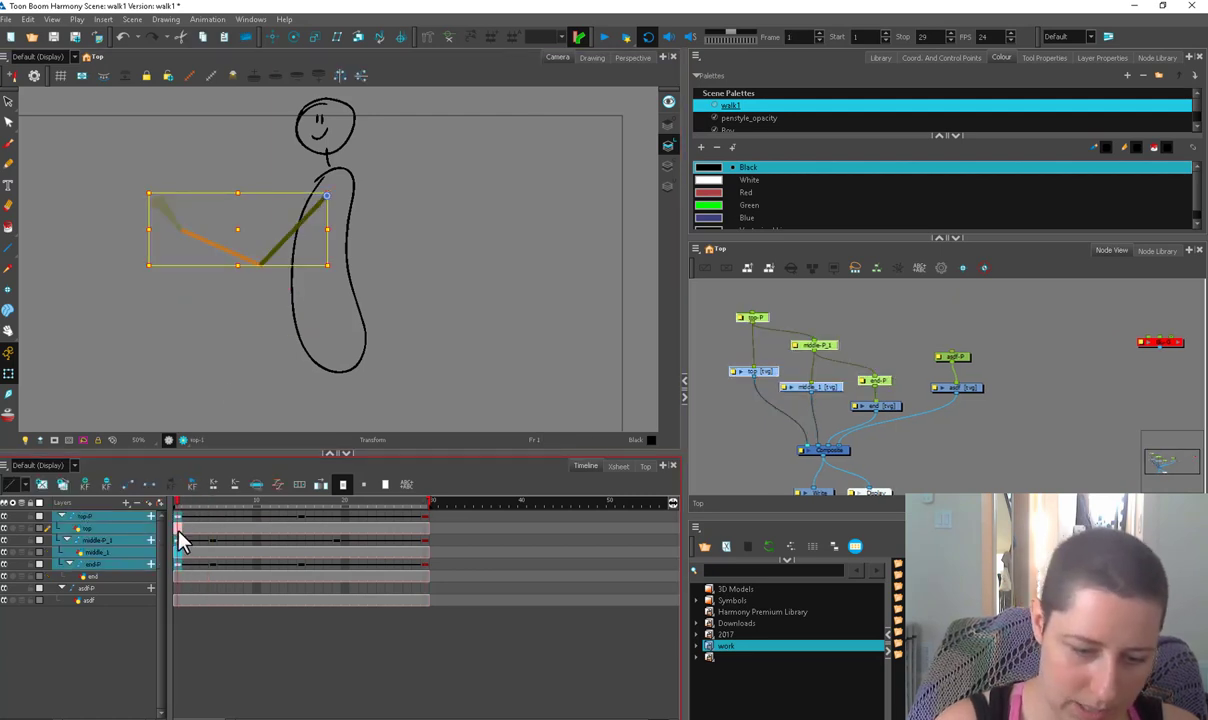
drag(179, 531, 426, 519)
click(428, 502)
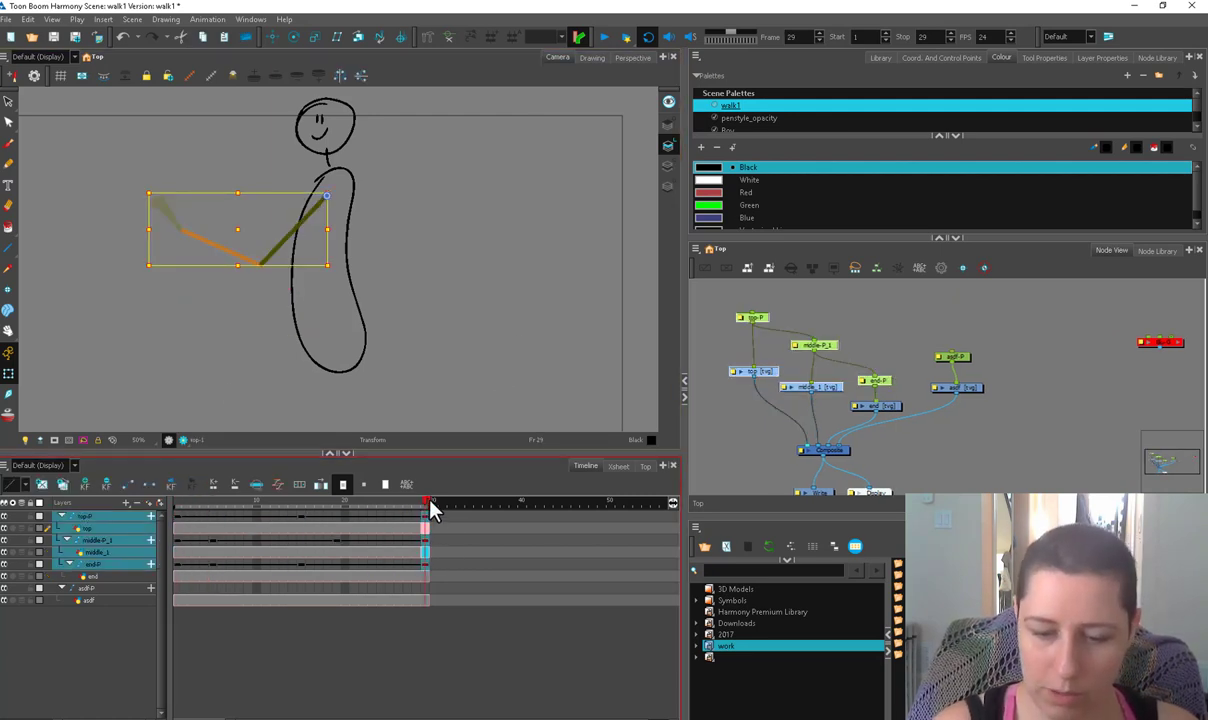
Step: Play the loop over 28 frames and examine the arm's motion through frames 27 and 28
click(604, 36)
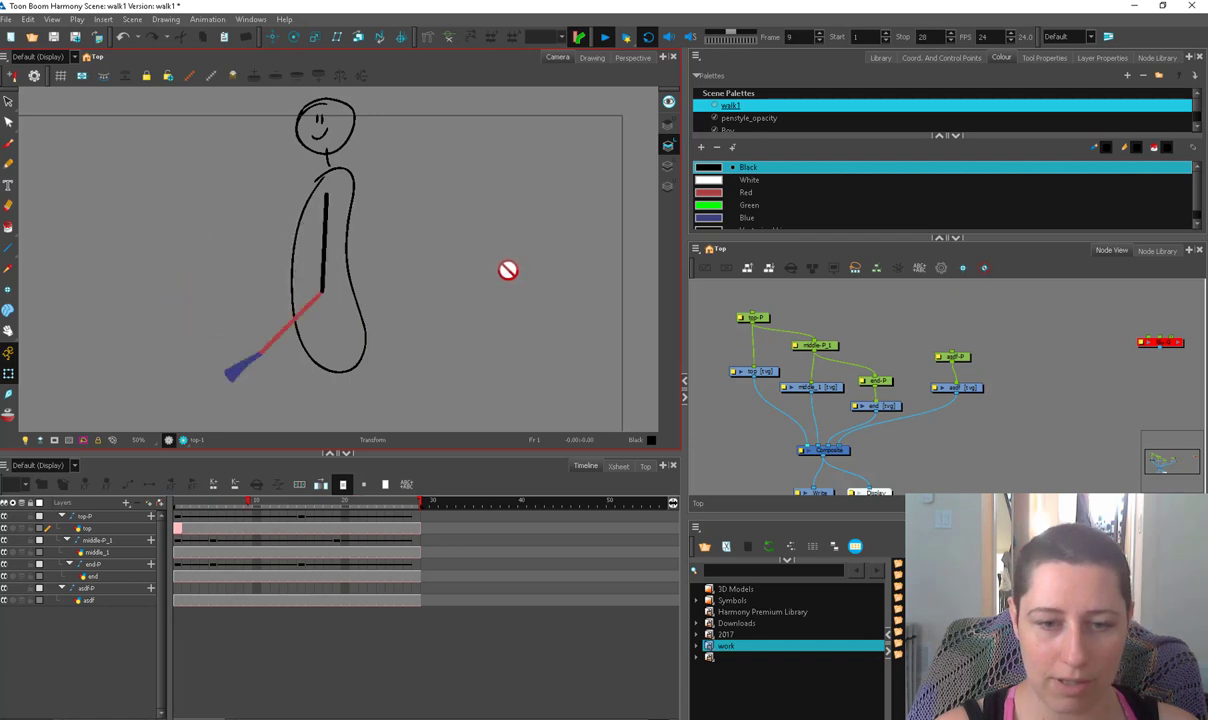
click(606, 37)
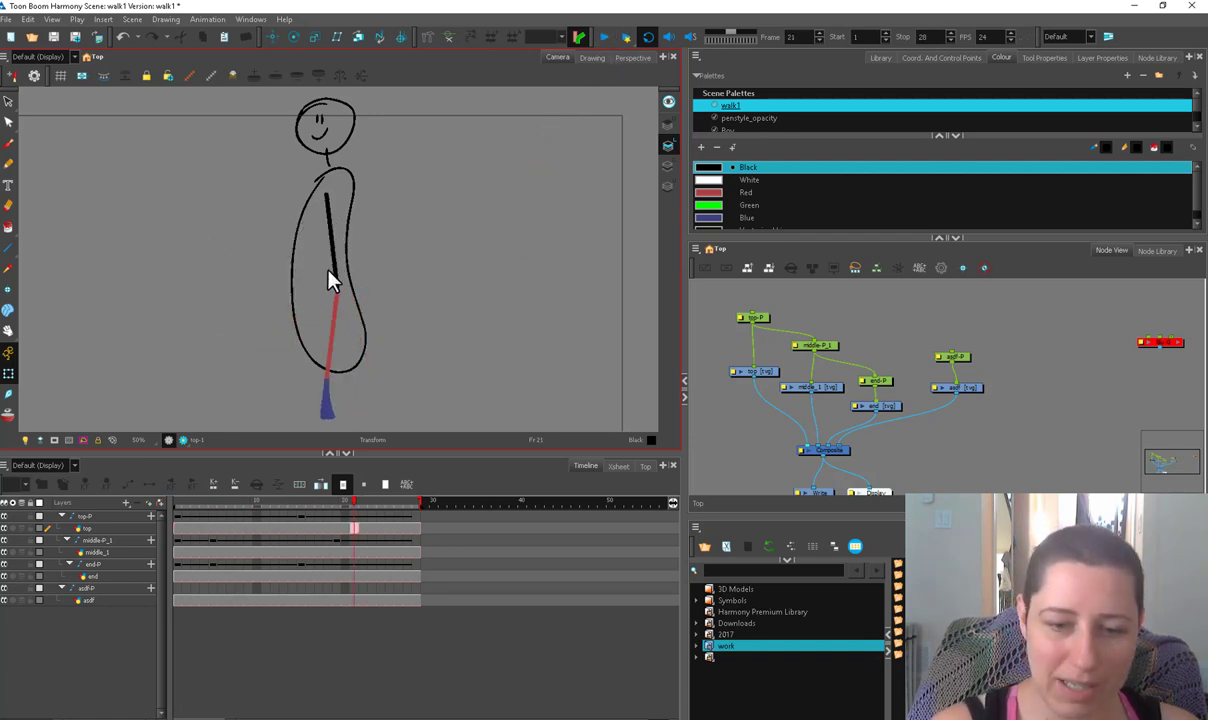
click(336, 330)
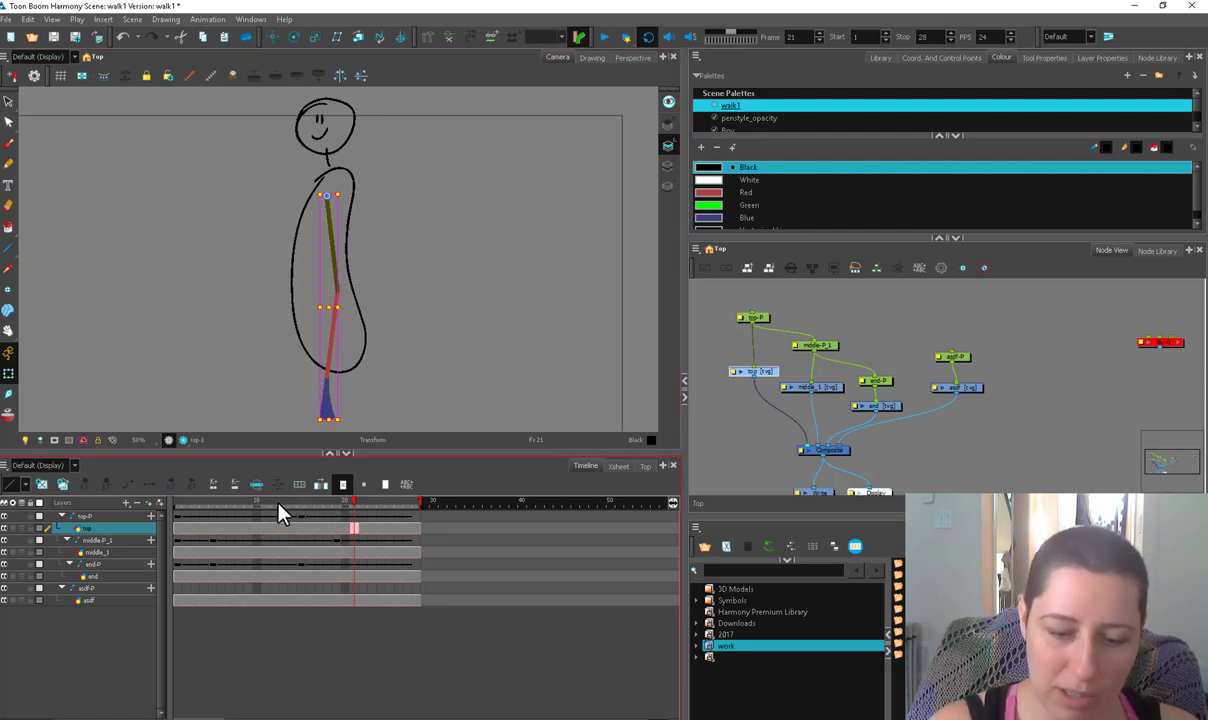
drag(190, 510, 425, 513)
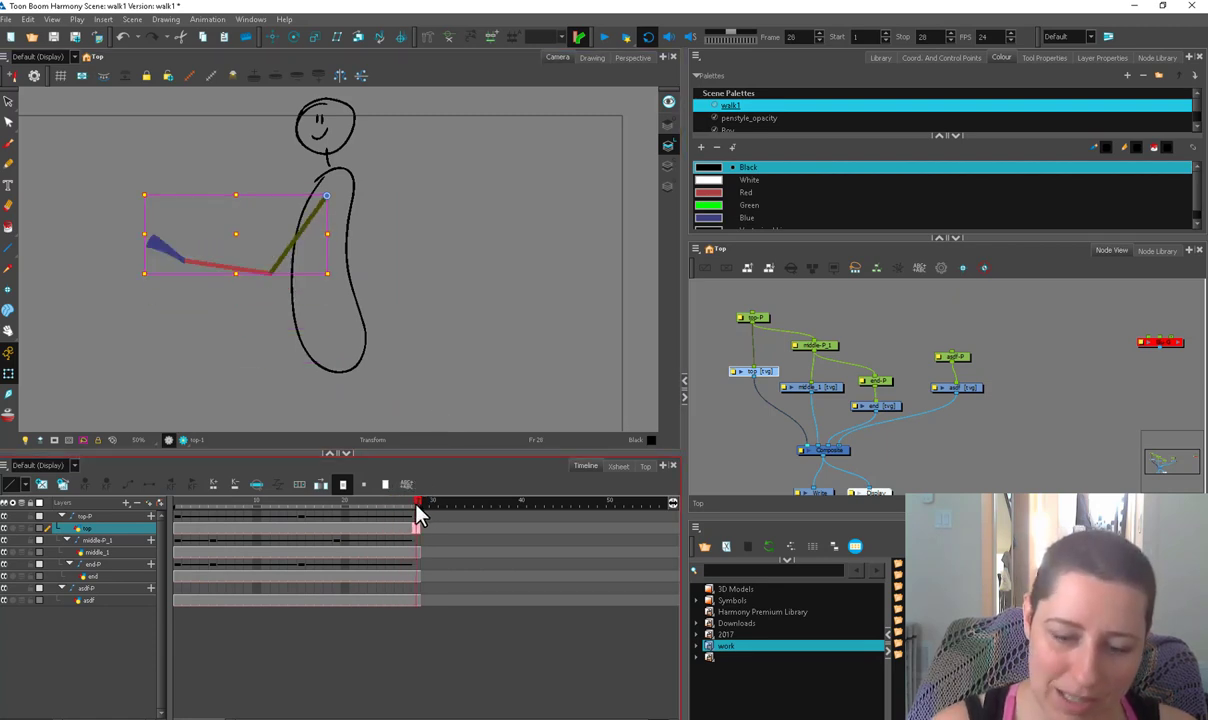
key(comma)
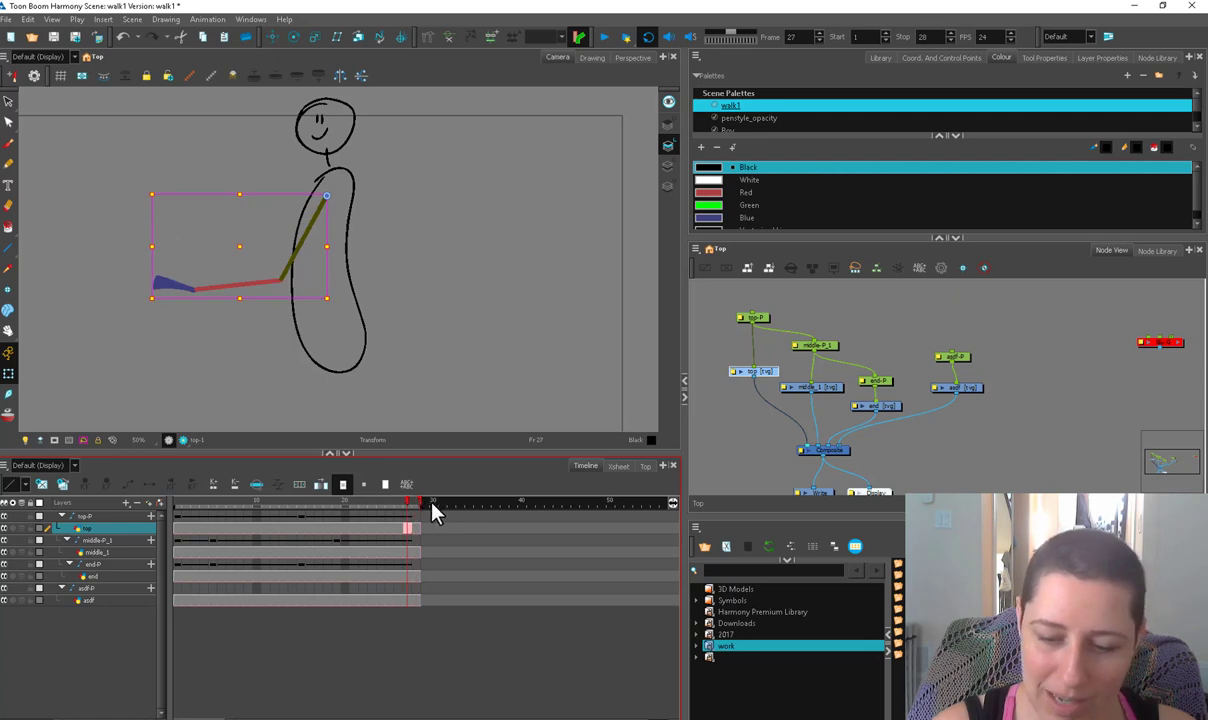
Step: Extend the scene back to 29 frames and check the top-P and middle-P_1 keyframes at the start and end of the swing
drag(432, 503, 445, 504)
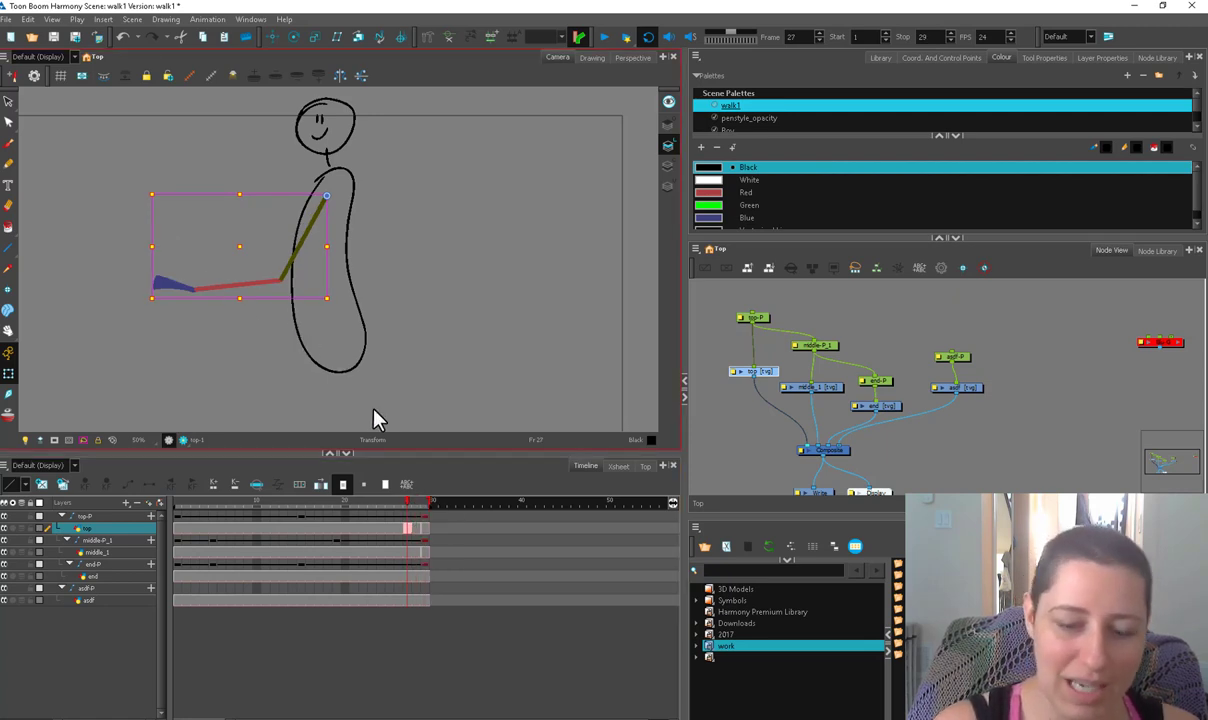
click(425, 517)
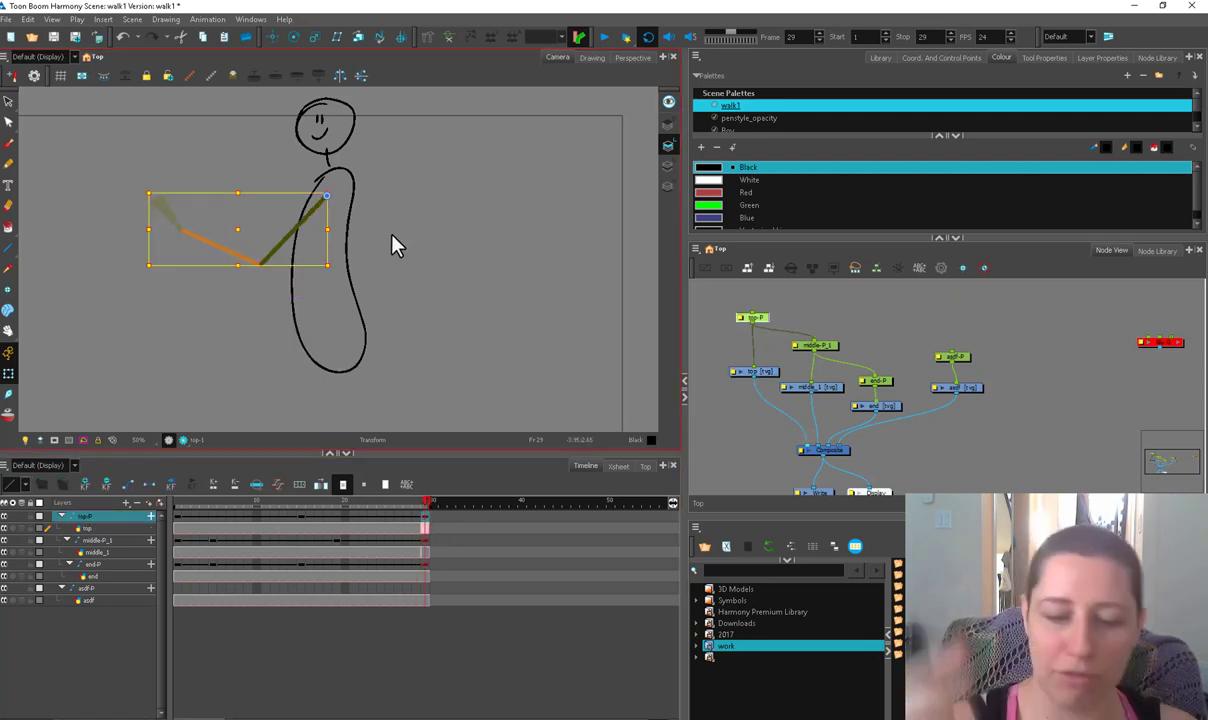
click(307, 545)
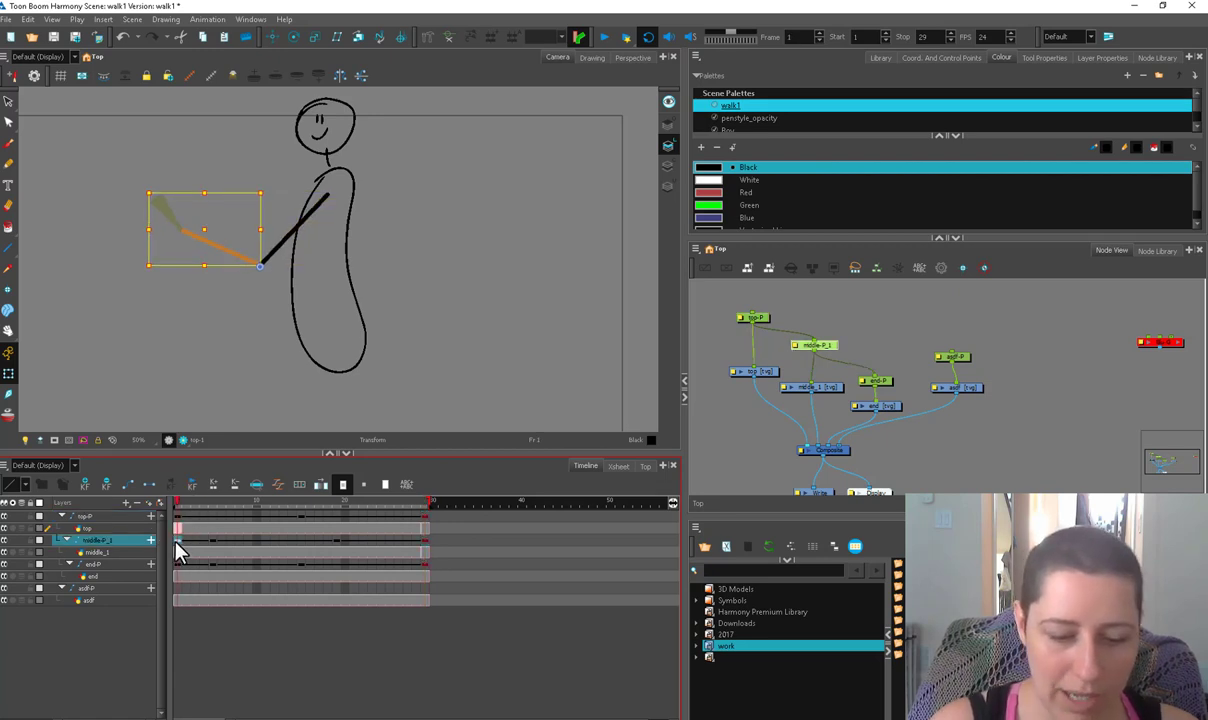
click(424, 545)
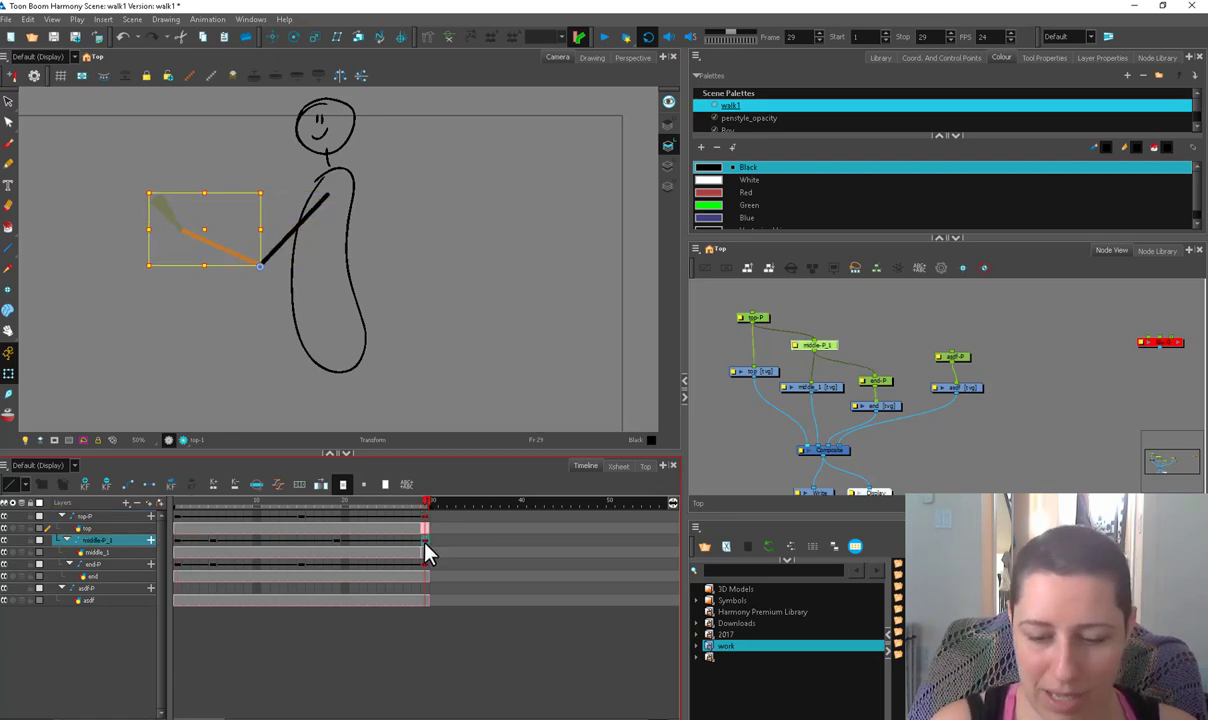
click(210, 542)
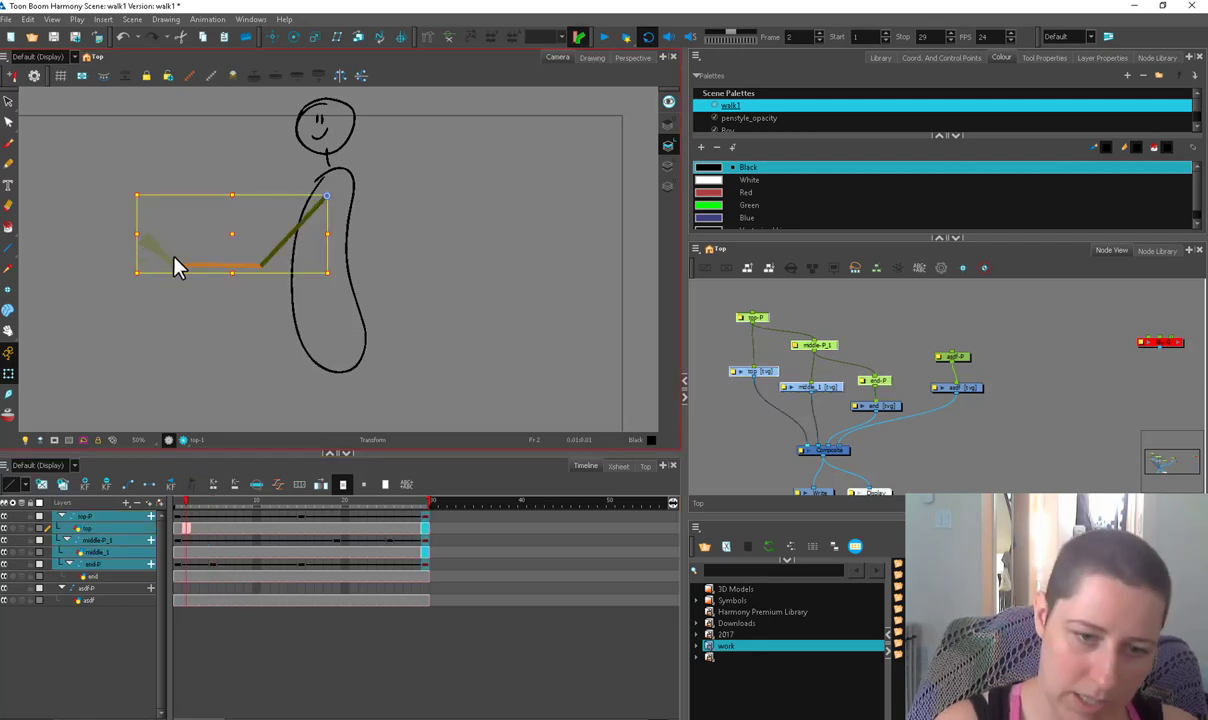
Step: Check the hand's pose at frame 2 and play the full 29-frame arm loop
click(174, 259)
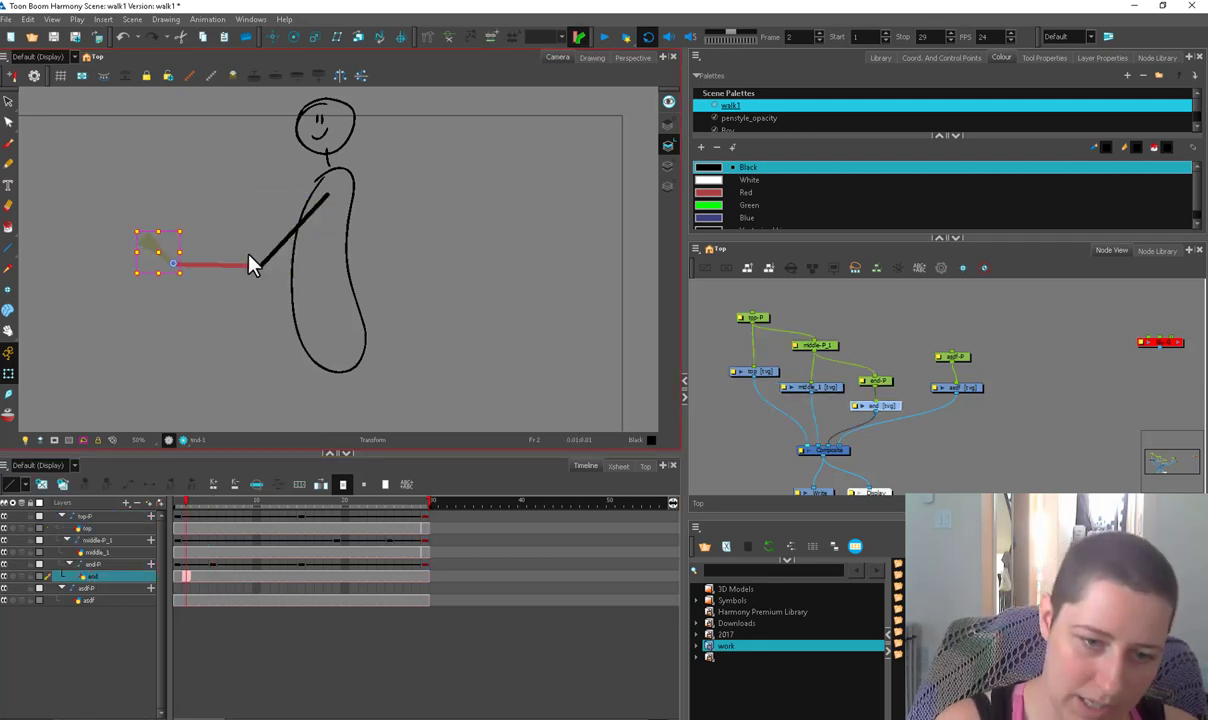
click(180, 565)
click(600, 42)
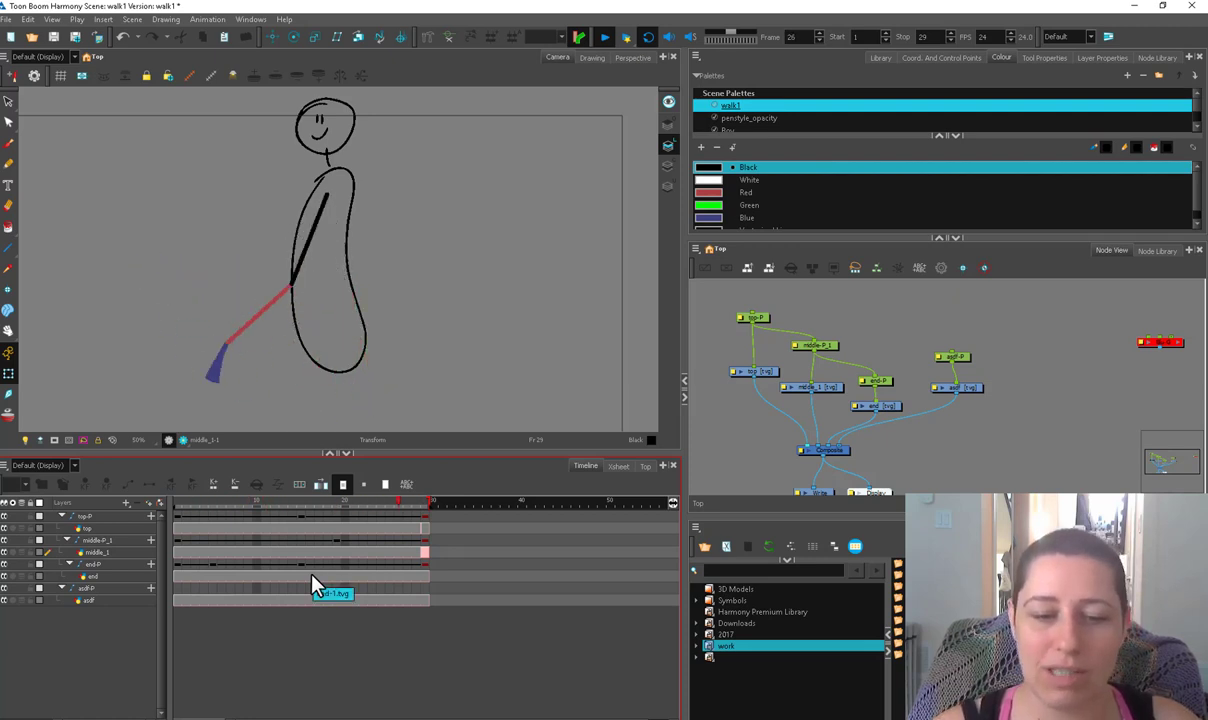
key(shift+Return)
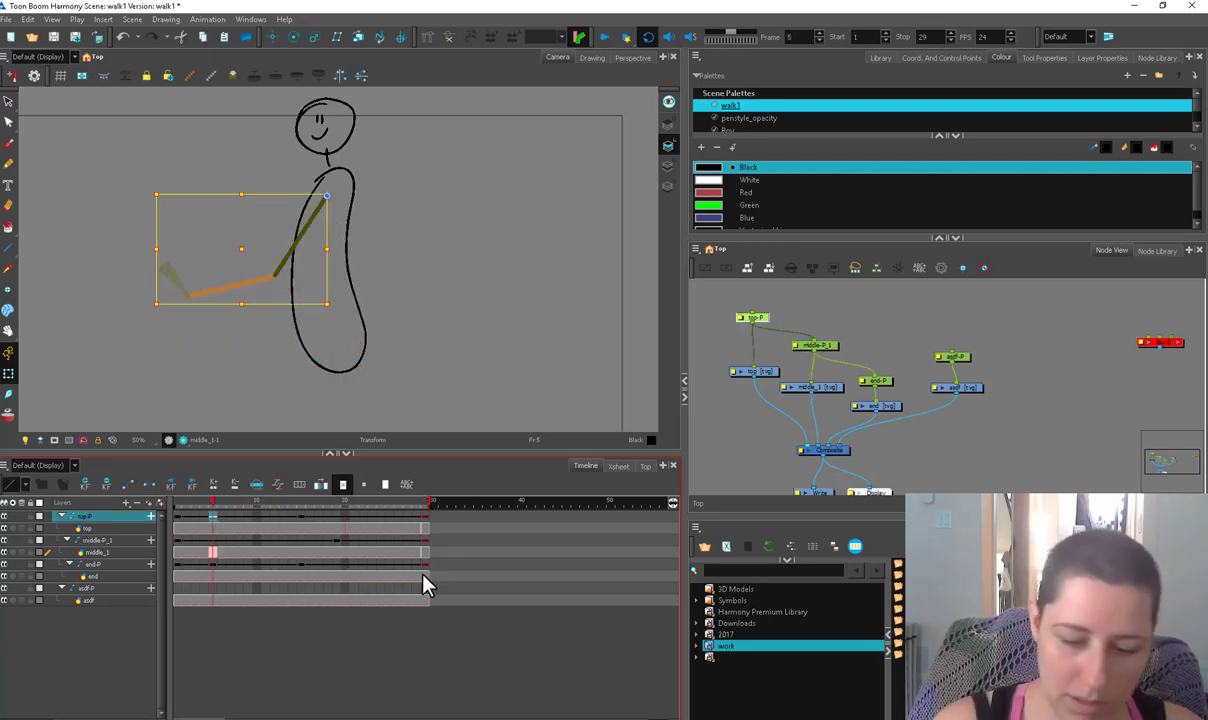
Step: Clear the limb pegs' keyframes from frame 5 to frame 29 and reset the whole limb to its straight pose at frame 1
shift+click(424, 568)
key(F7)
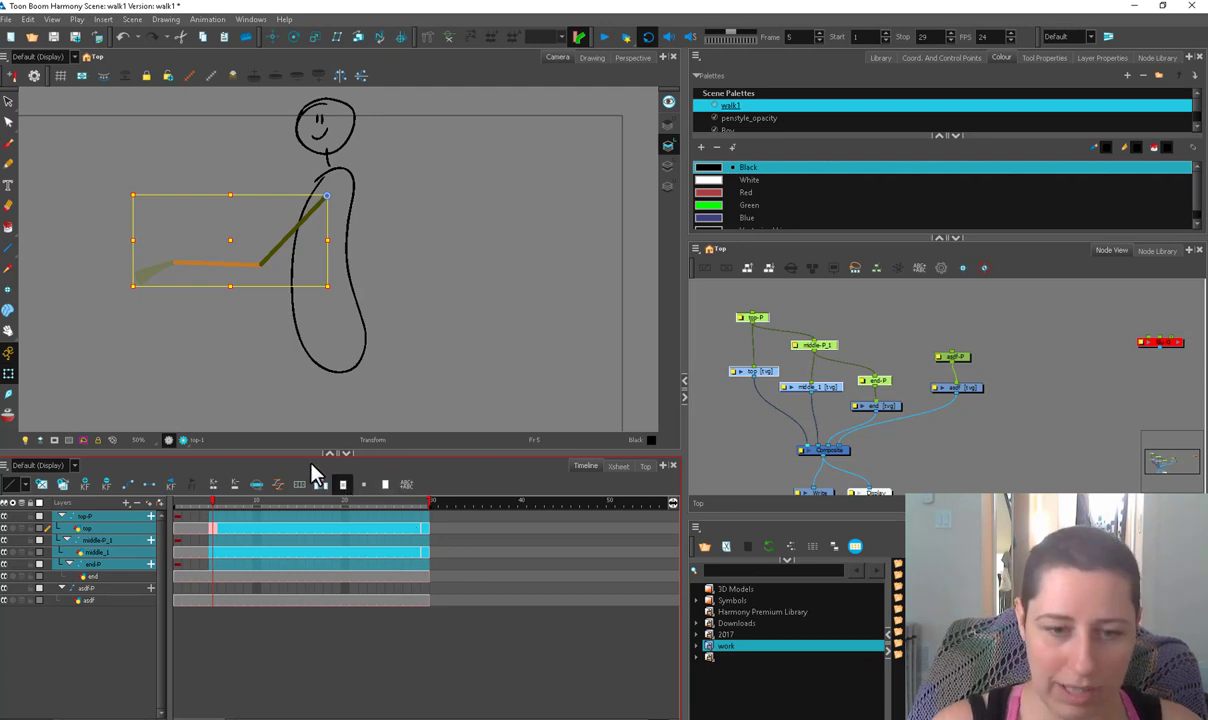
drag(211, 503, 160, 490)
drag(884, 290, 722, 415)
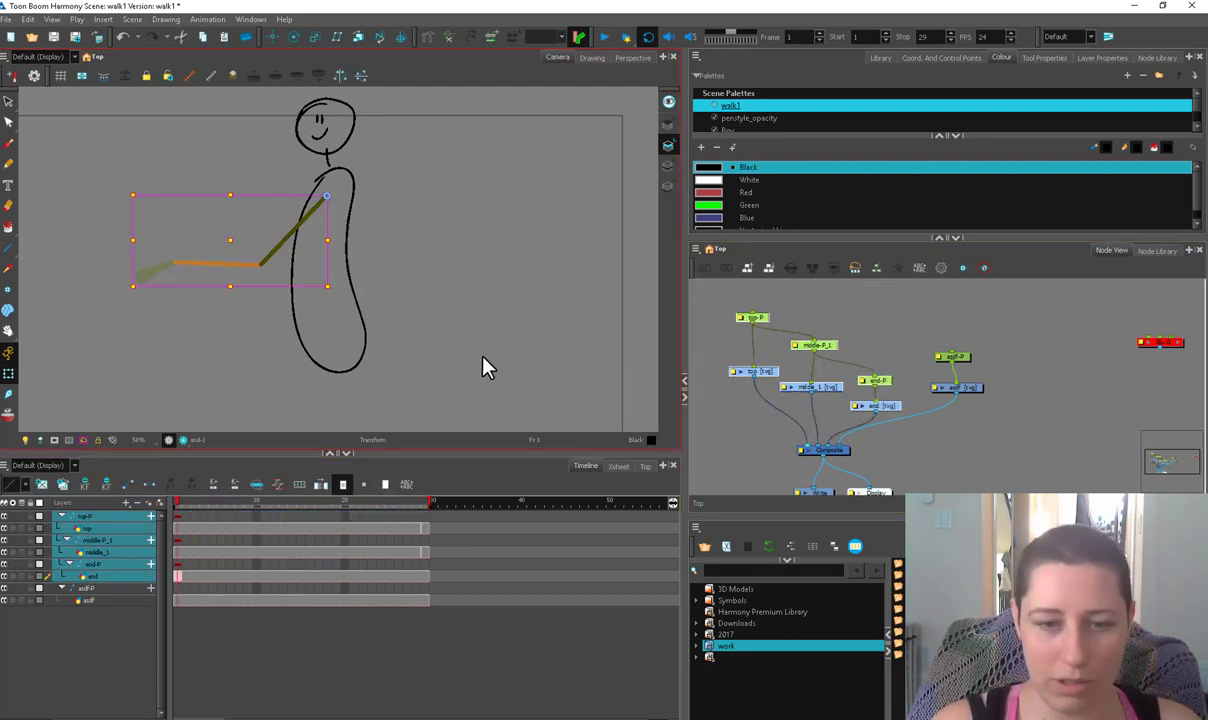
key(r)
Step: Move the whole limb by its top-P peg to the bottom of the body as a leg, and try rotating the end segment as a foot
click(785, 313)
click(754, 316)
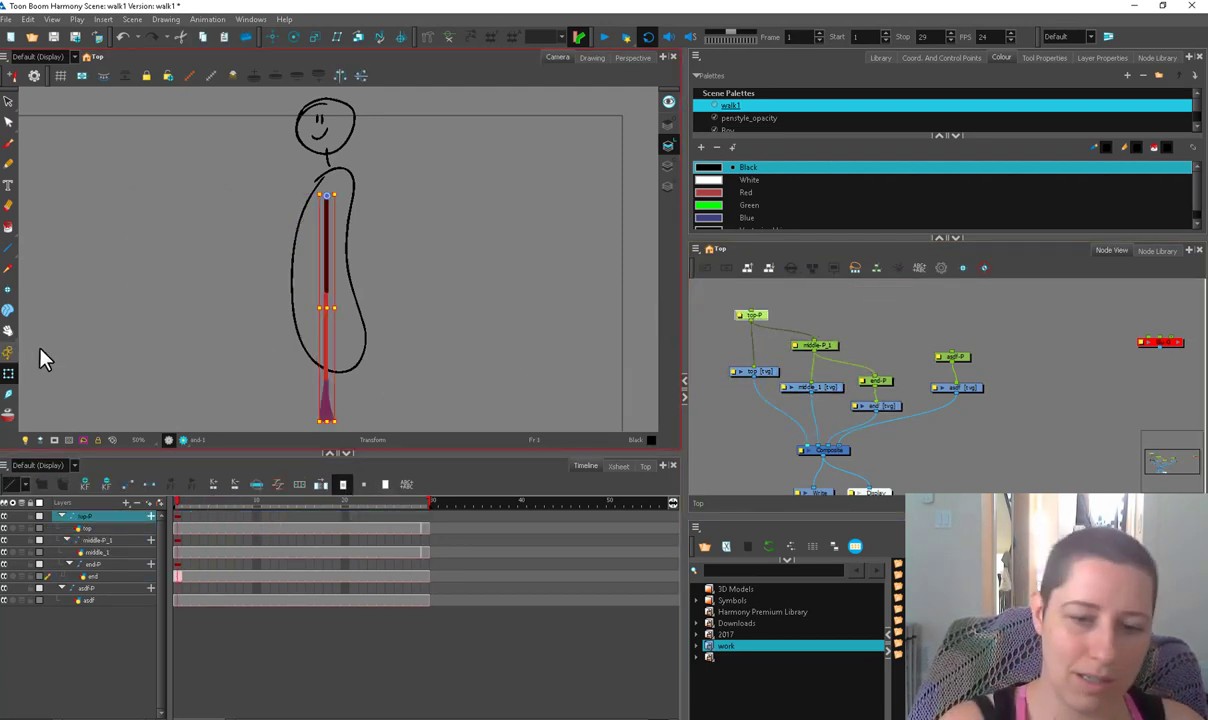
drag(326, 292, 337, 452)
click(390, 376)
key(space)
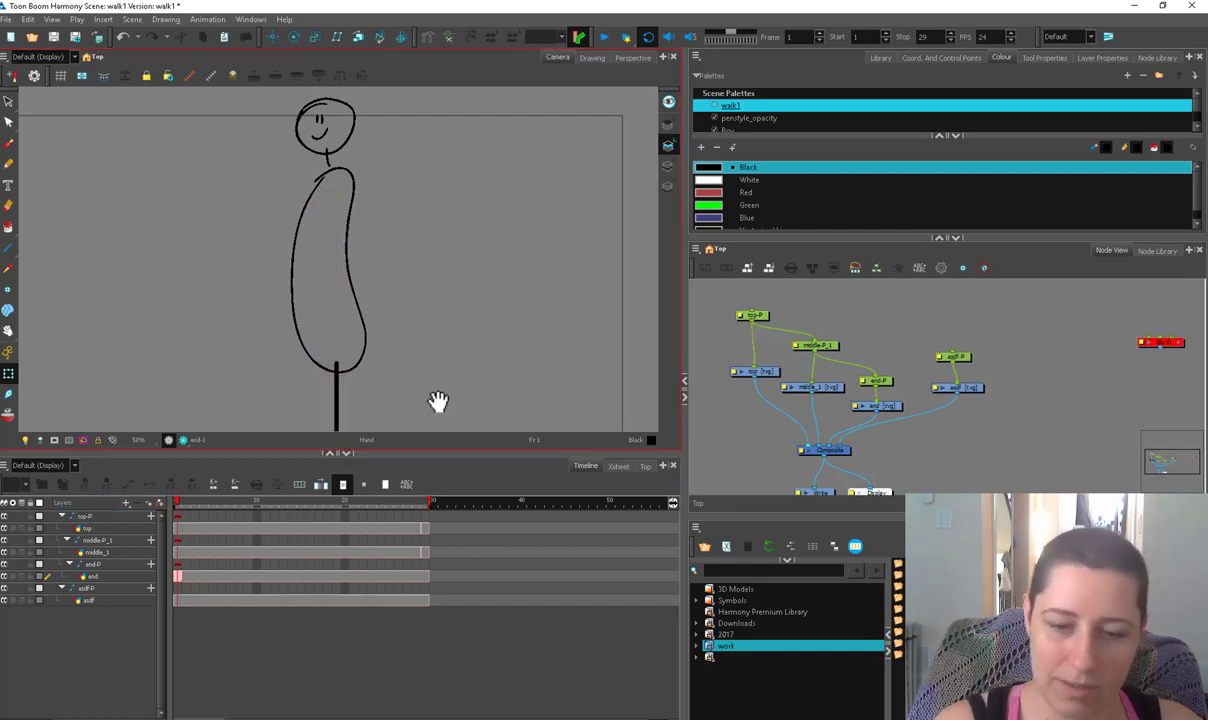
drag(438, 401, 475, 196)
click(358, 393)
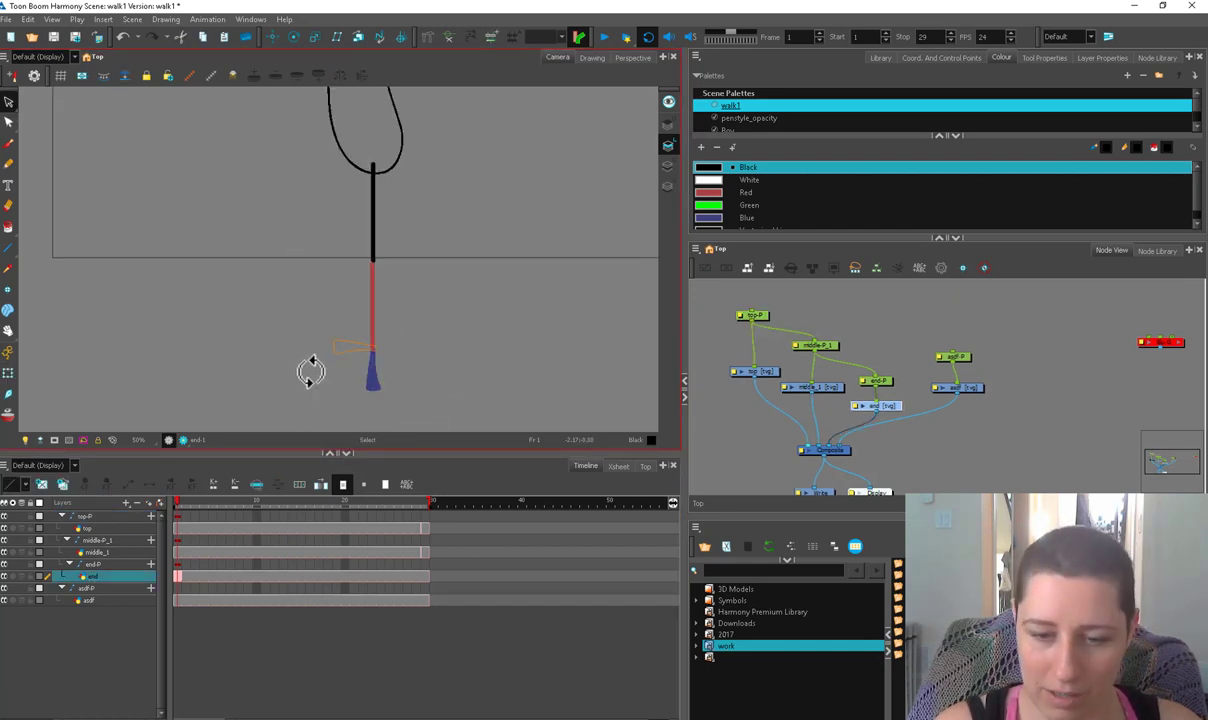
drag(311, 372, 377, 418)
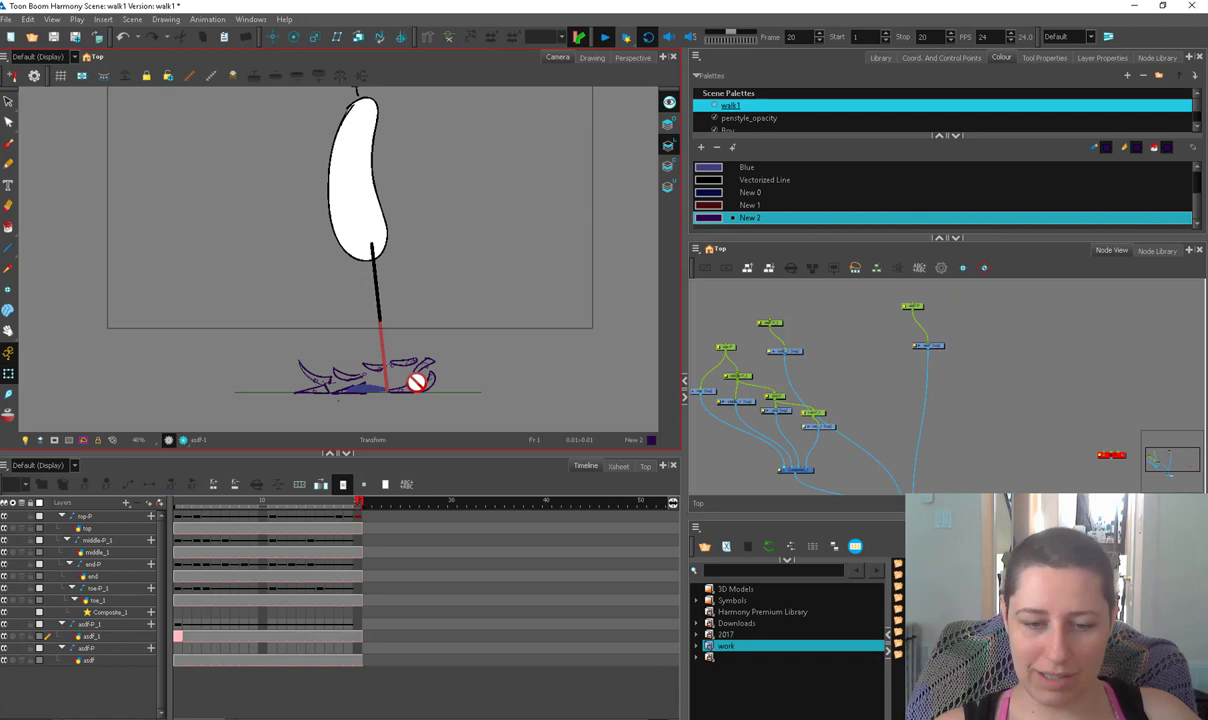
Step: Return to frame 1 and sketch a bent limb beside the character's body with the Brush
key(2)
key(2)
key(2)
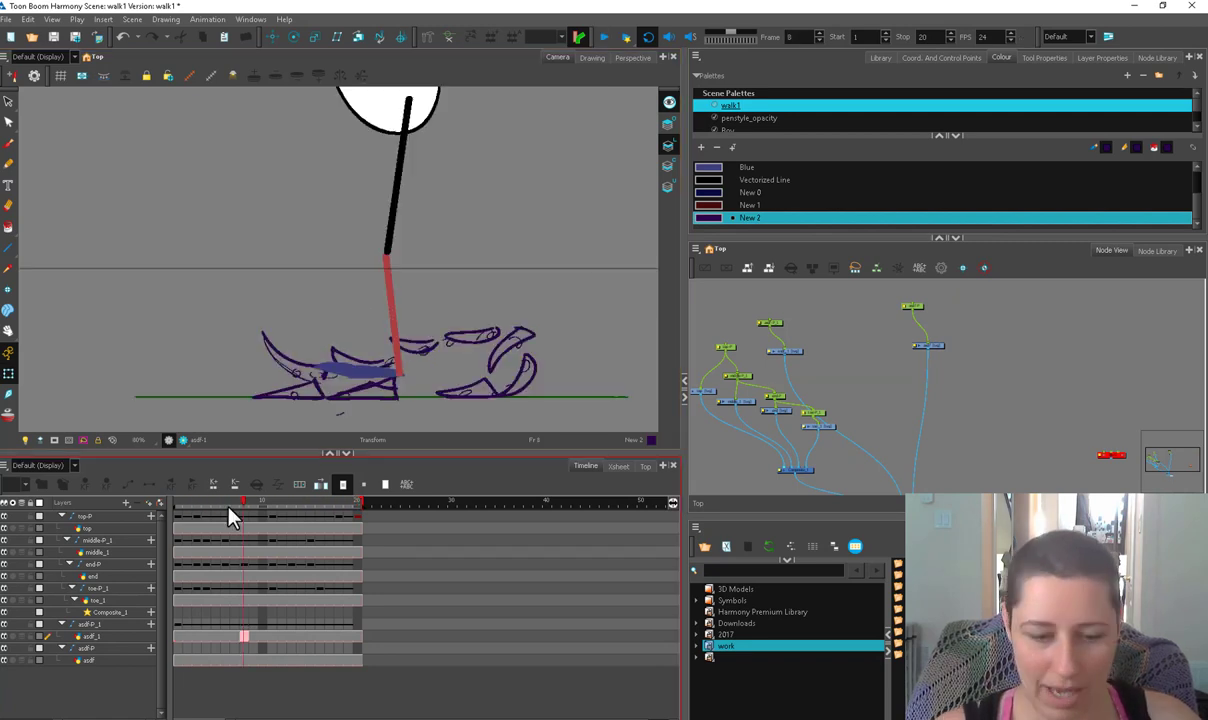
click(174, 505)
key(1)
key(1)
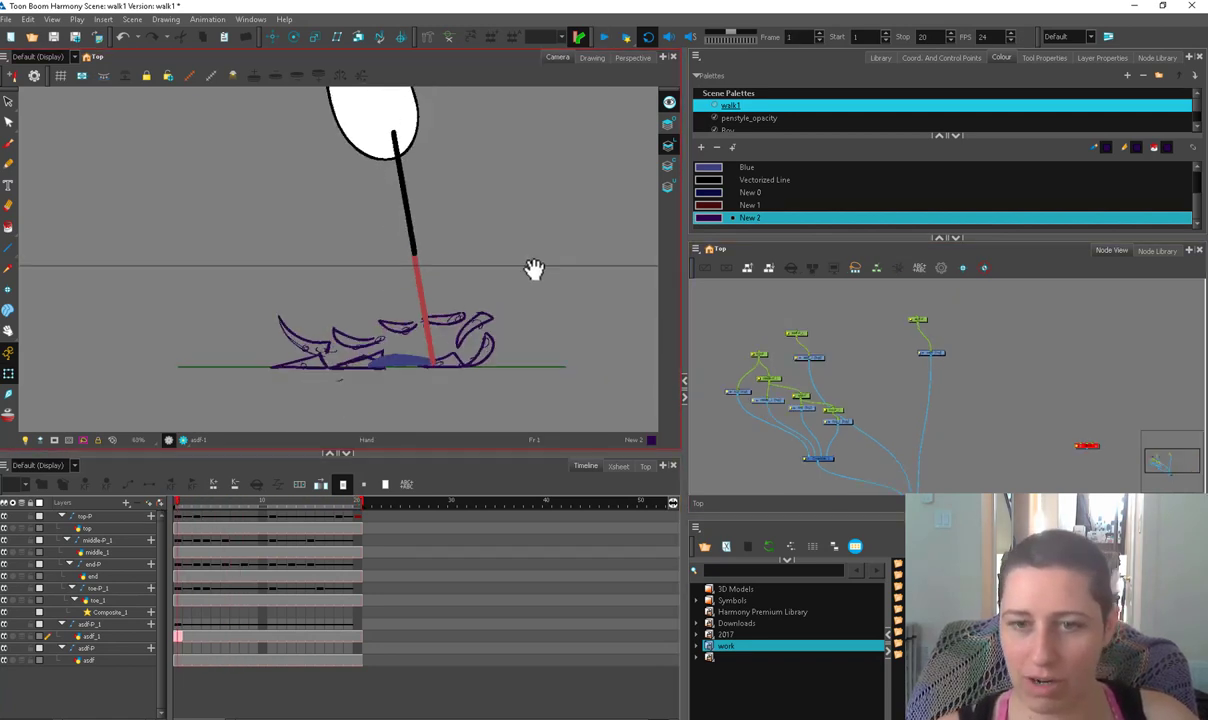
drag(534, 268, 499, 383)
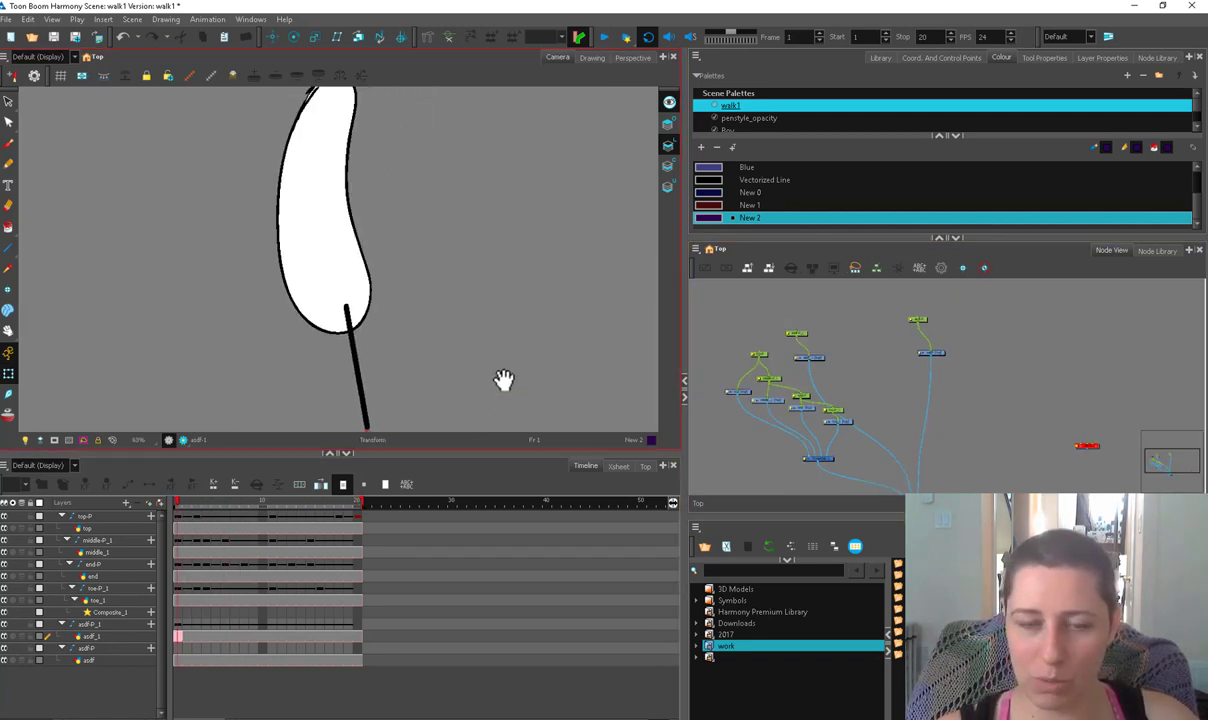
key(alt+b)
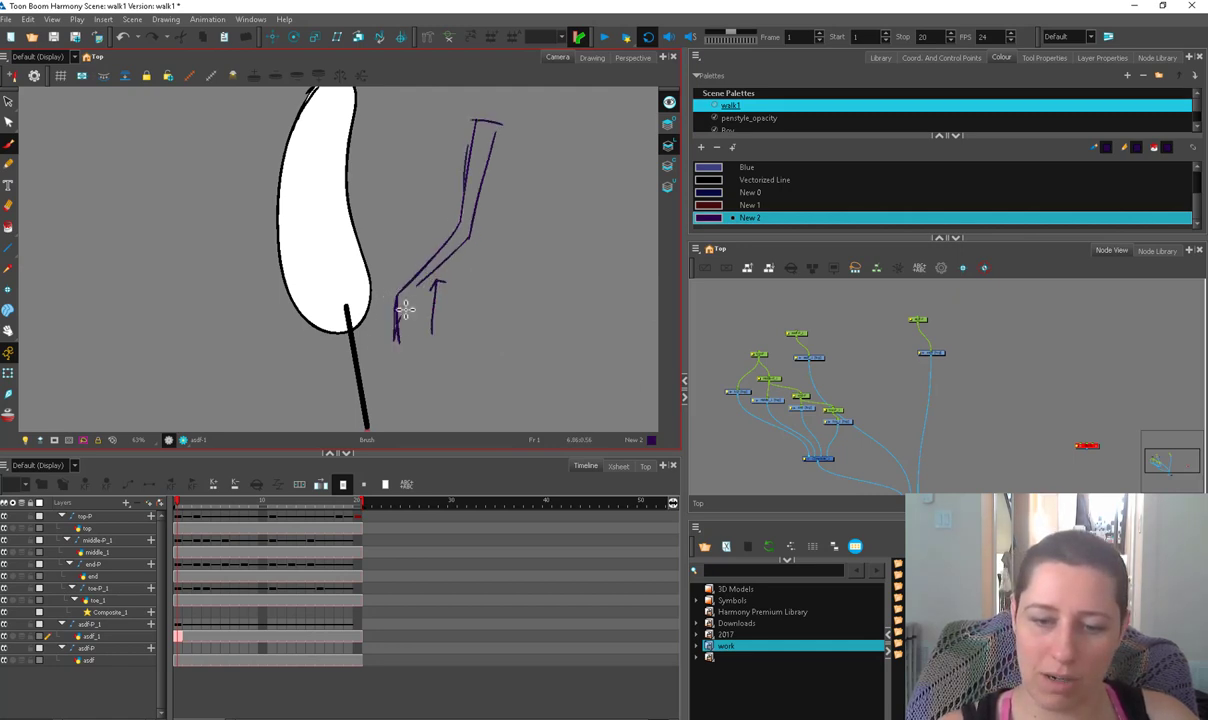
scroll(372, 385, down, 1)
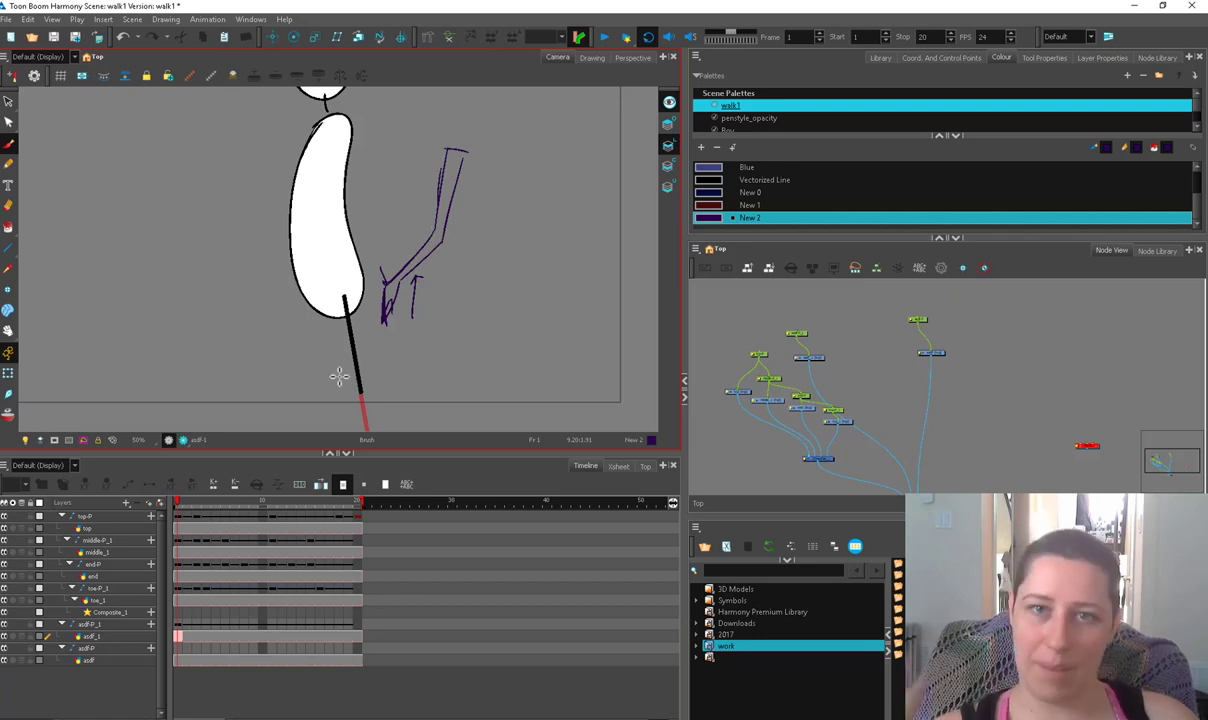
Step: Delete the bent limb sketch beside the body
mouse_move(438, 368)
mouse_down()
mouse_move(456, 316)
mouse_move(420, 412)
mouse_up()
key(alt+s)
mouse_move(450, 150)
mouse_down()
mouse_move(375, 278)
mouse_move(480, 230)
mouse_up()
key(Delete)
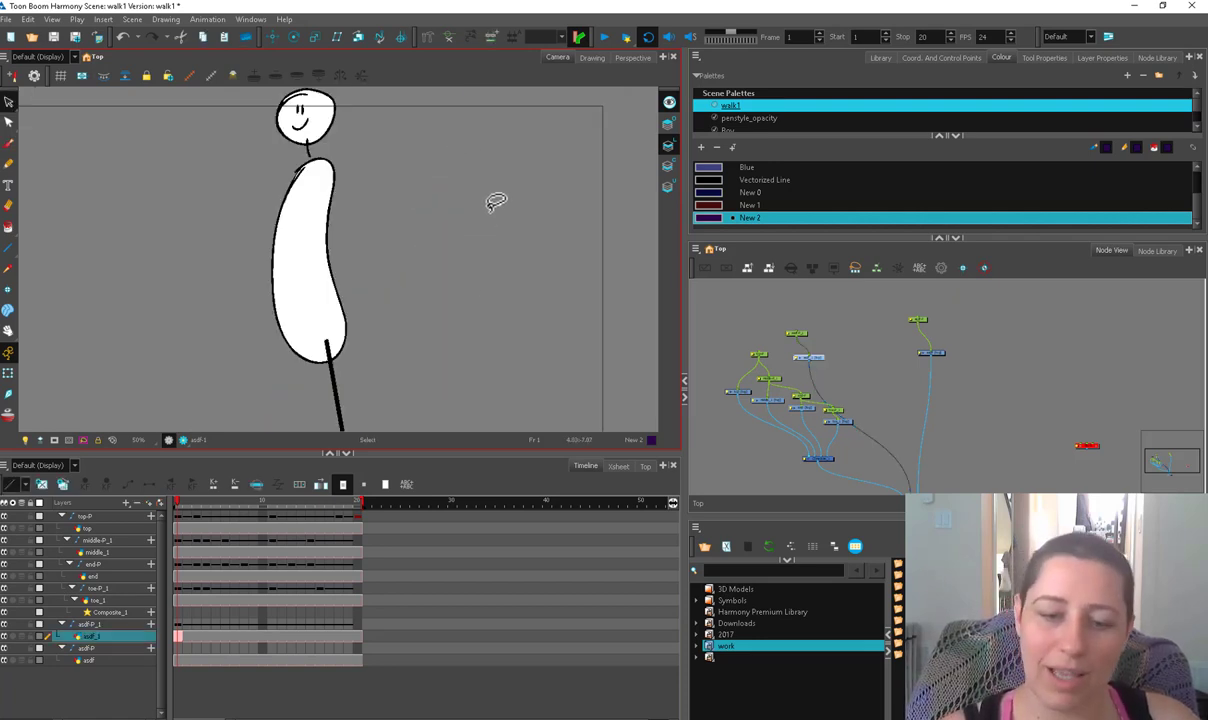
Step: Sketch a head with a bent arm and raised hand beside the body, and delete that sketch
key(alt+b)
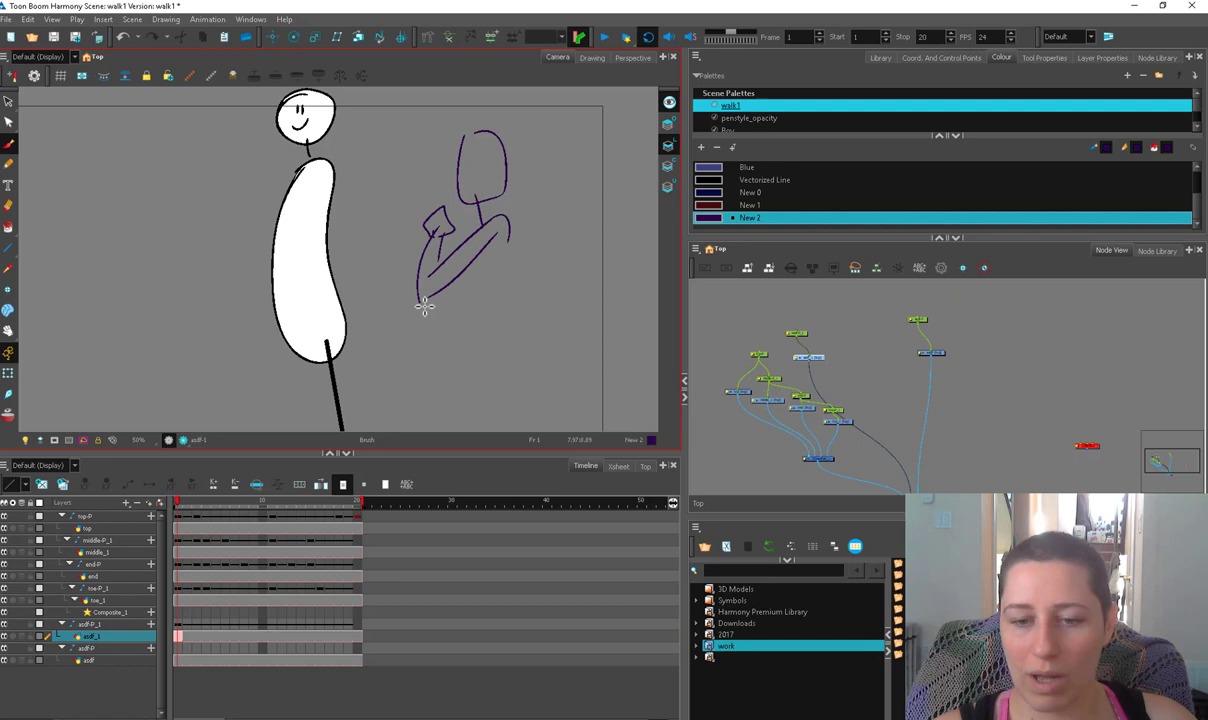
key(alt+s)
mouse_move(492, 266)
mouse_down()
mouse_move(423, 160)
mouse_move(492, 303)
mouse_up()
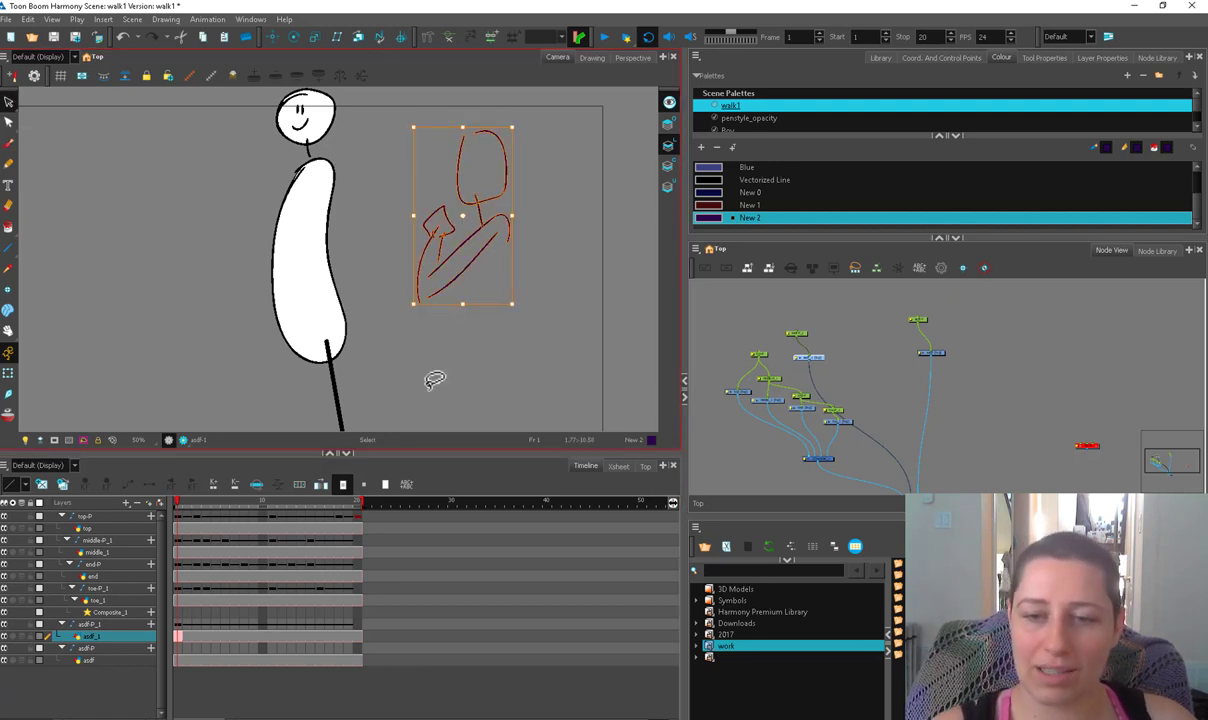
key(Delete)
Step: Make the asdf layer active by selecting its foot-position guide drawing around the leg's foot
key(space)
drag(459, 416, 502, 240)
scroll(502, 240, up, 2)
click(8, 374)
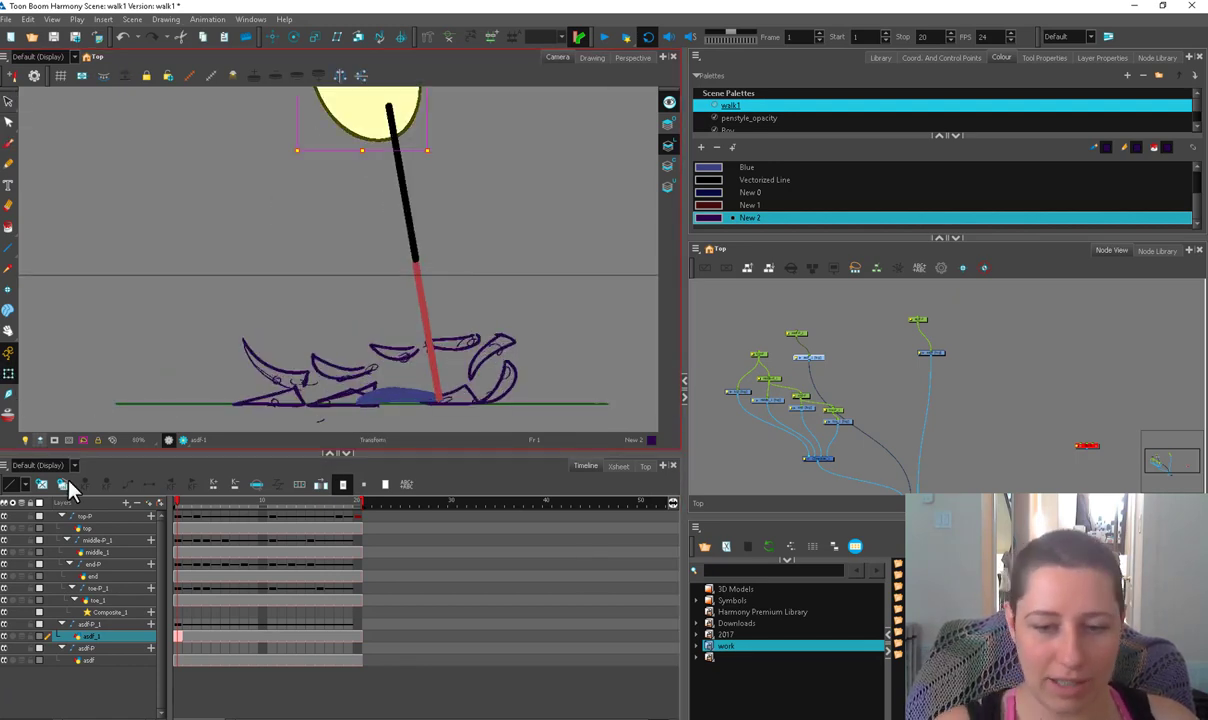
key(space)
drag(522, 382, 504, 377)
key(shift+t)
click(290, 400)
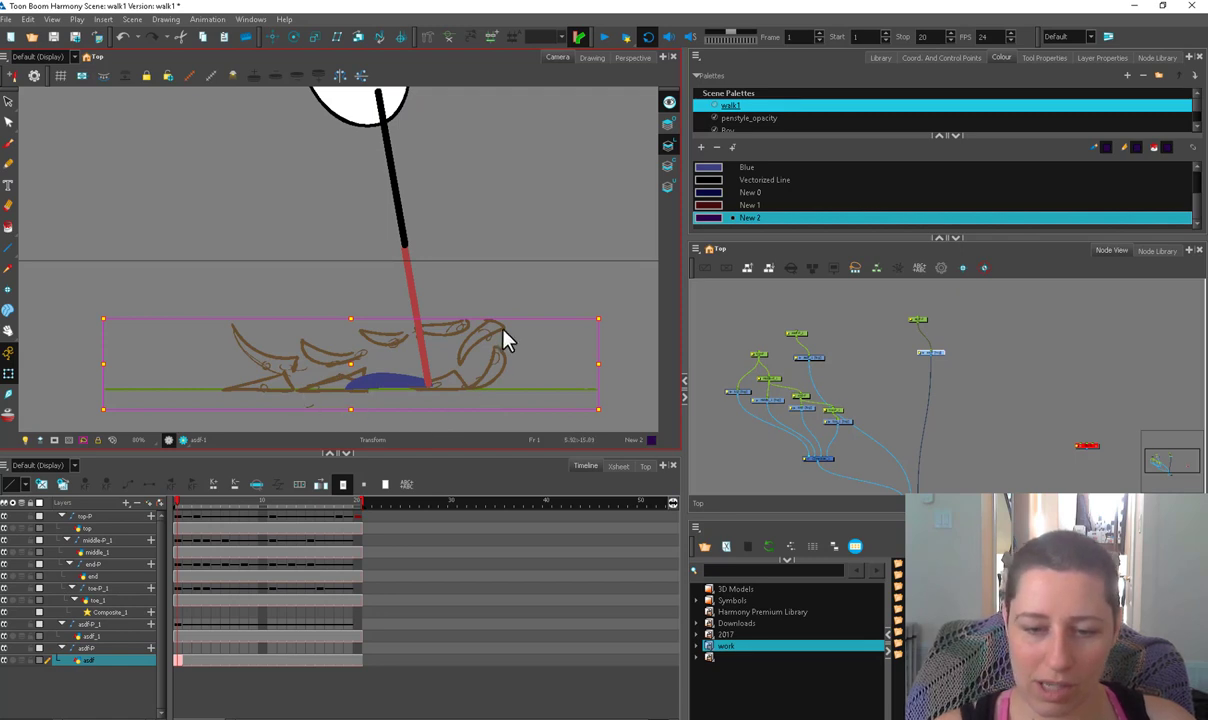
click(366, 416)
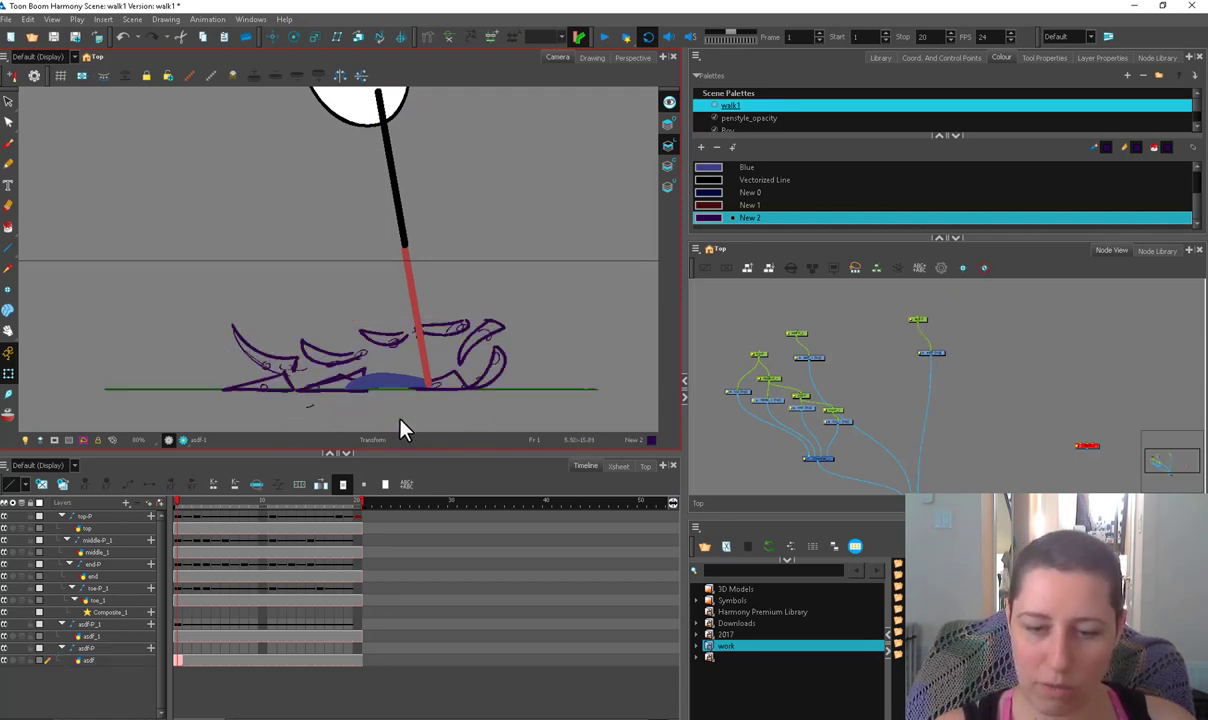
Step: Sketch two bent-leg poses sharing one hip, one with a foot, beside the rig on the asdf layer
key(alt+b)
key(space)
drag(596, 315, 497, 329)
drag(420, 258, 433, 259)
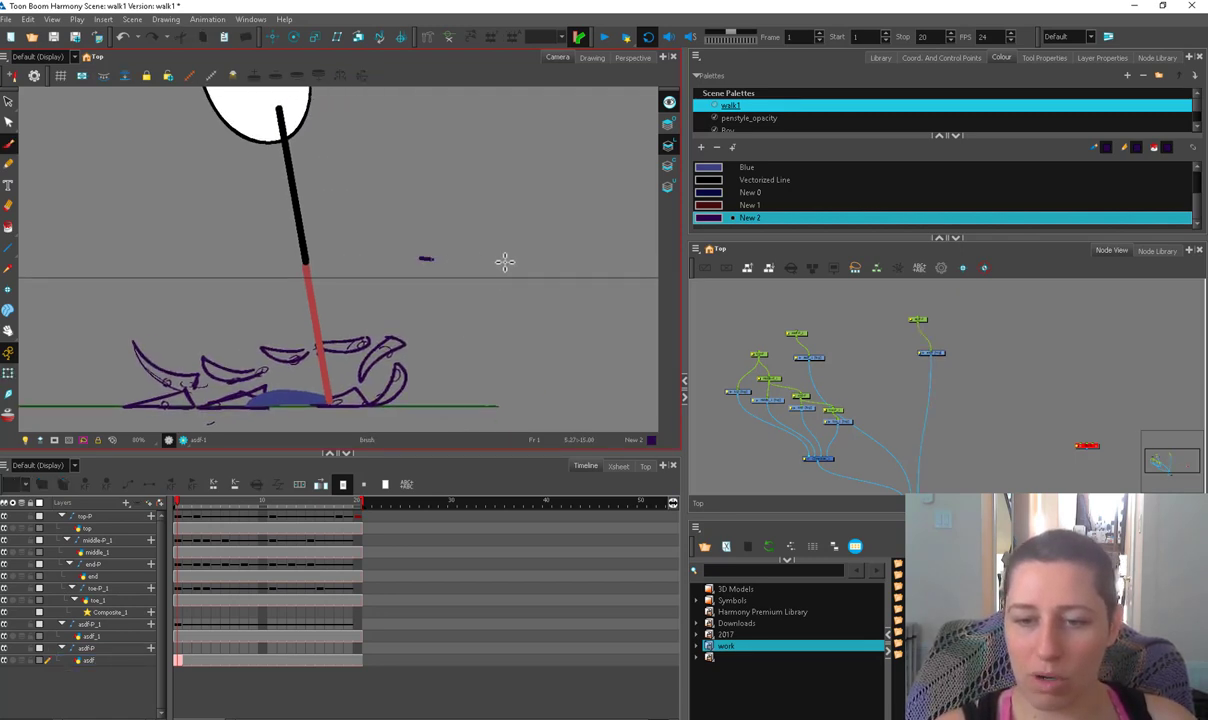
key(ctrl+z)
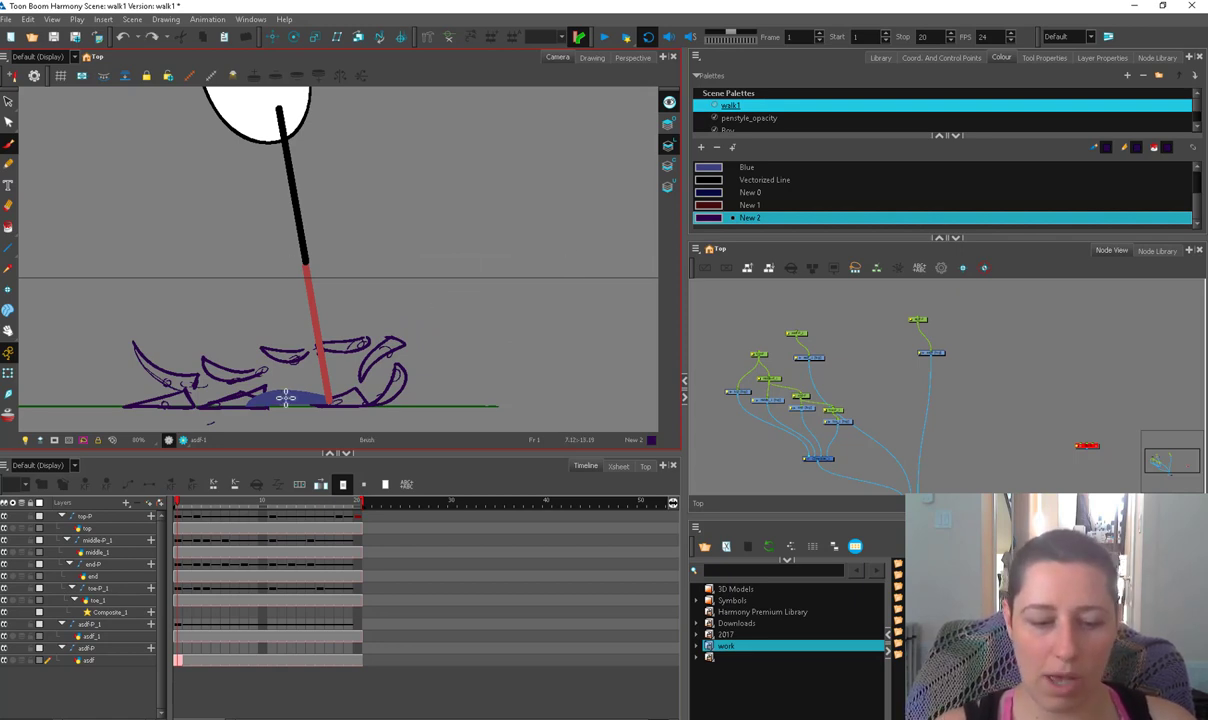
Step: Scrub the leg cycle from frame 1 to frame 20 and examine the poses at frames 1 to 3
mouse_move(180, 502)
mouse_down()
mouse_move(382, 514)
mouse_move(201, 510)
mouse_move(305, 516)
mouse_move(216, 520)
mouse_move(270, 504)
mouse_move(330, 522)
mouse_move(350, 512)
mouse_up()
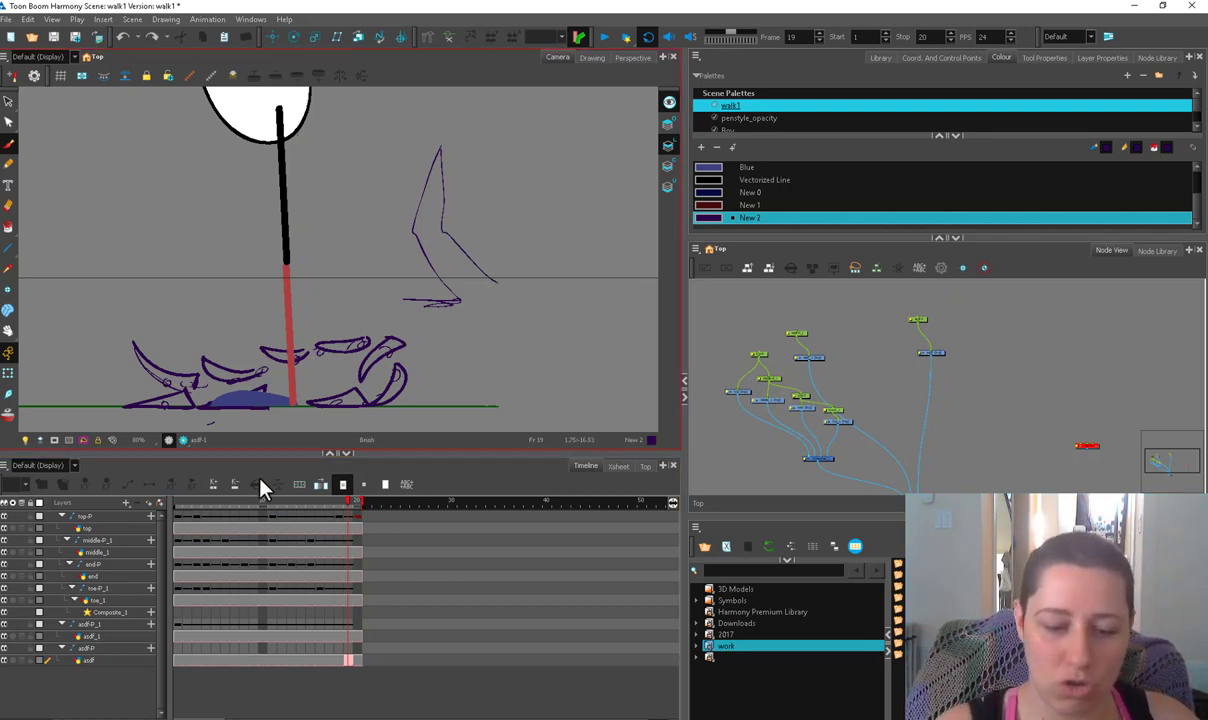
drag(244, 503, 364, 520)
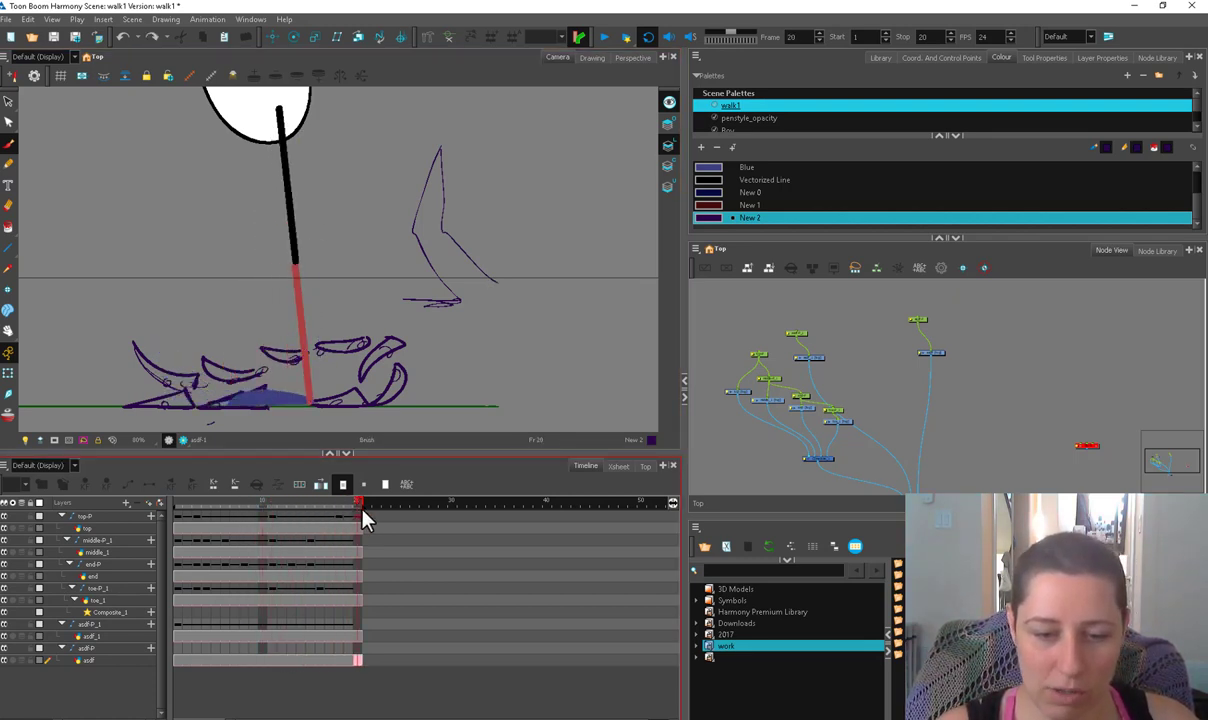
mouse_move(178, 514)
mouse_down()
mouse_move(198, 518)
mouse_move(178, 515)
mouse_up()
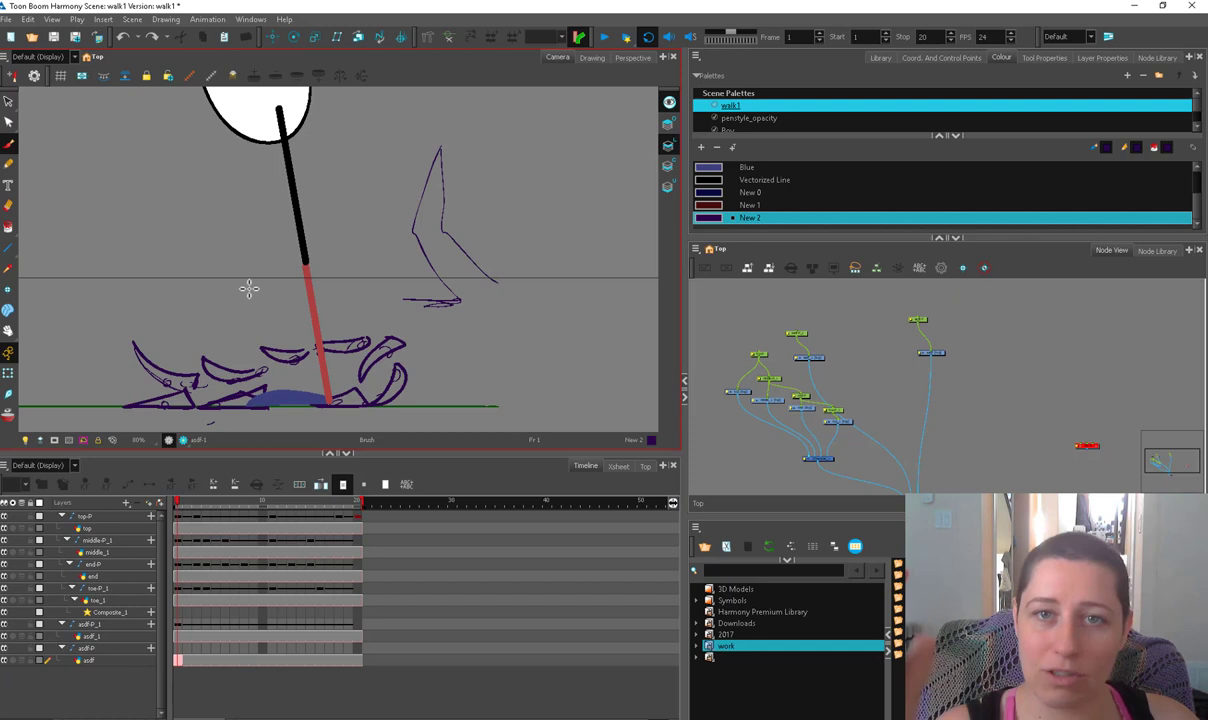
mouse_move(178, 514)
mouse_down()
mouse_move(215, 520)
mouse_move(174, 525)
mouse_up()
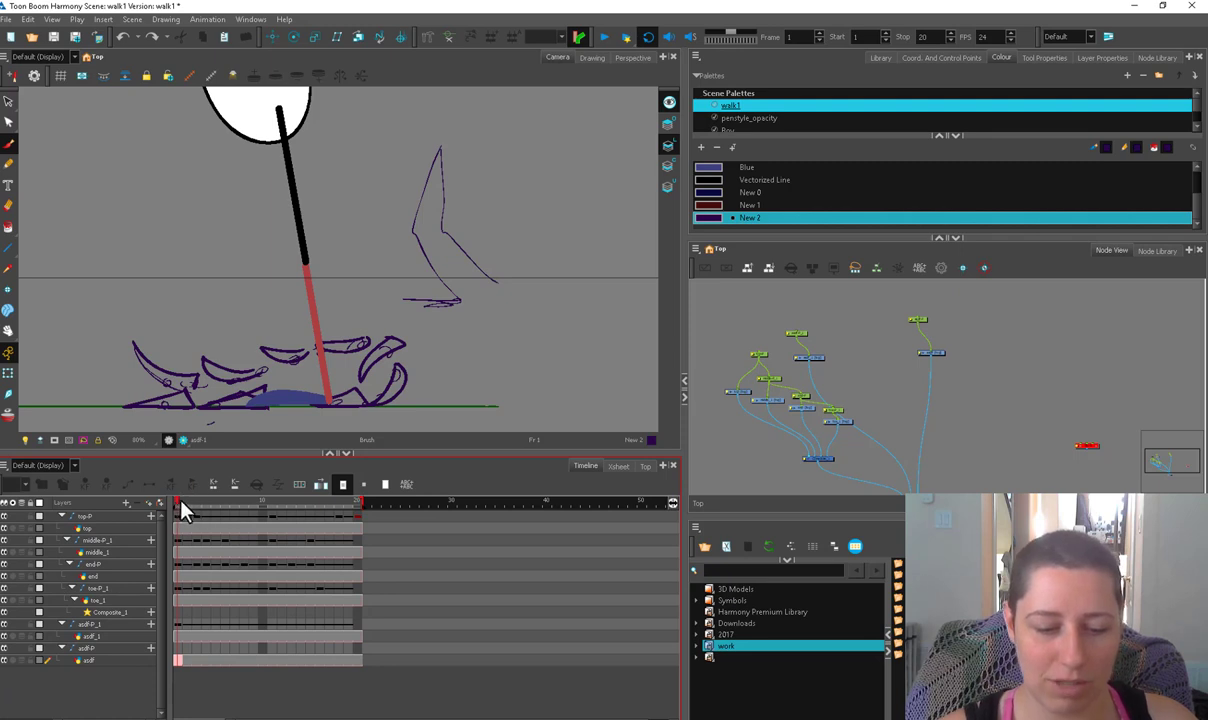
drag(180, 506, 373, 507)
mouse_move(177, 511)
mouse_down()
mouse_move(224, 518)
mouse_move(177, 524)
mouse_move(200, 511)
mouse_move(175, 512)
mouse_up()
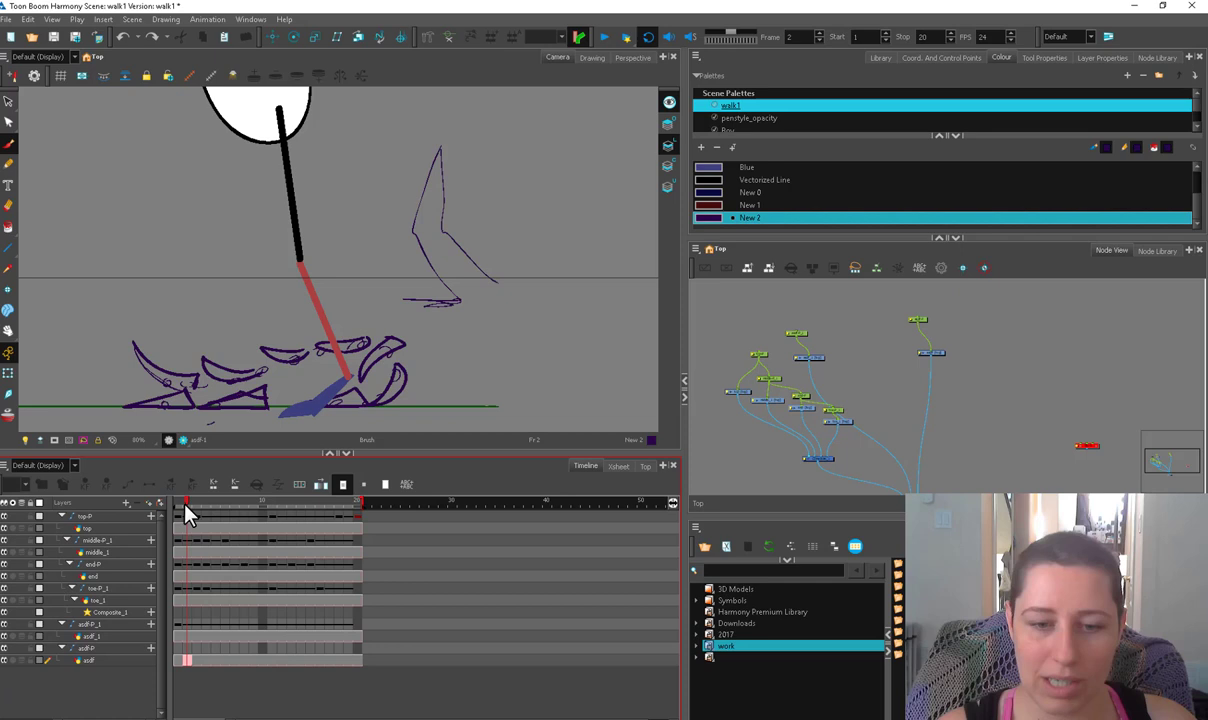
drag(188, 515, 196, 512)
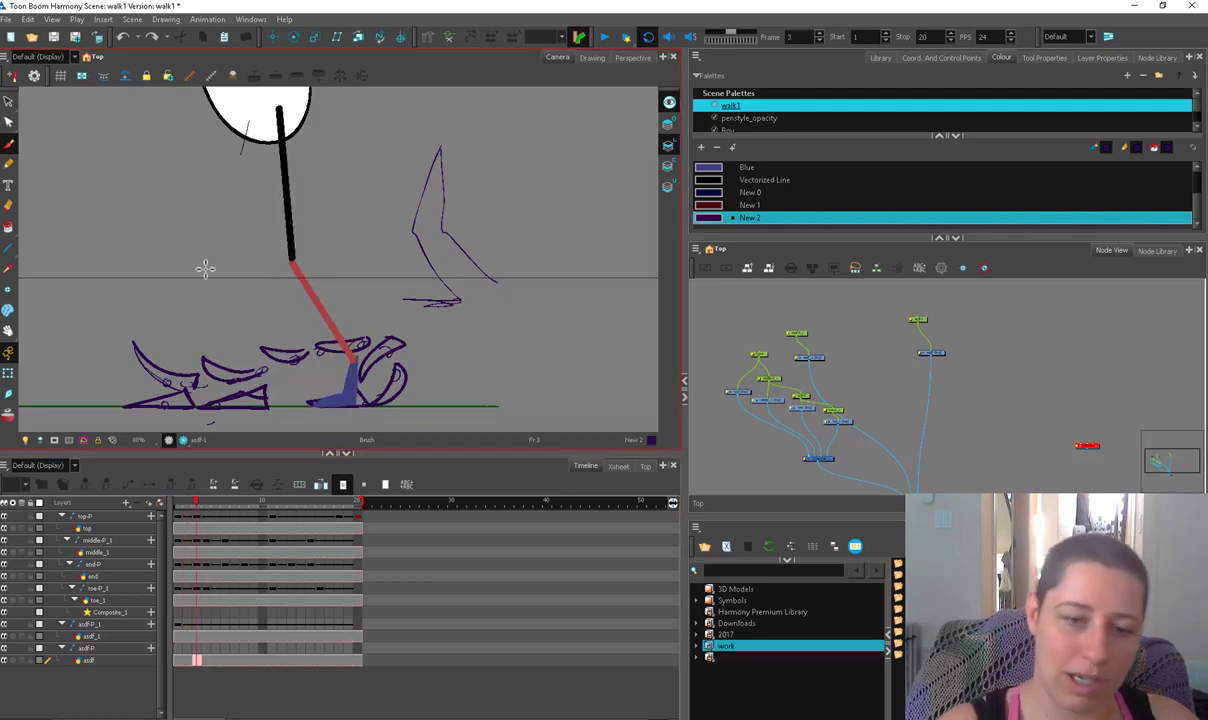
Step: Draw the opposite leg as a straight line from the bottom of the body to the leading foot pose, erasing and redrawing it
drag(205, 268, 140, 388)
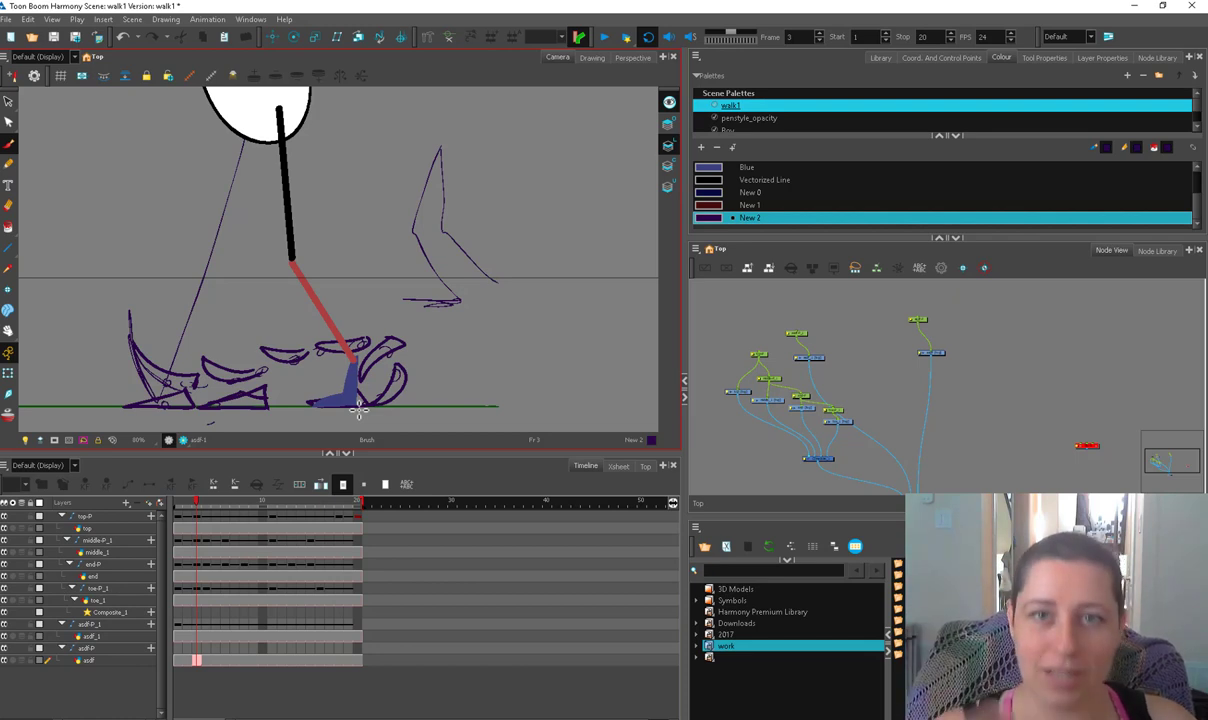
key(alt+s)
drag(121, 334, 234, 262)
key(Delete)
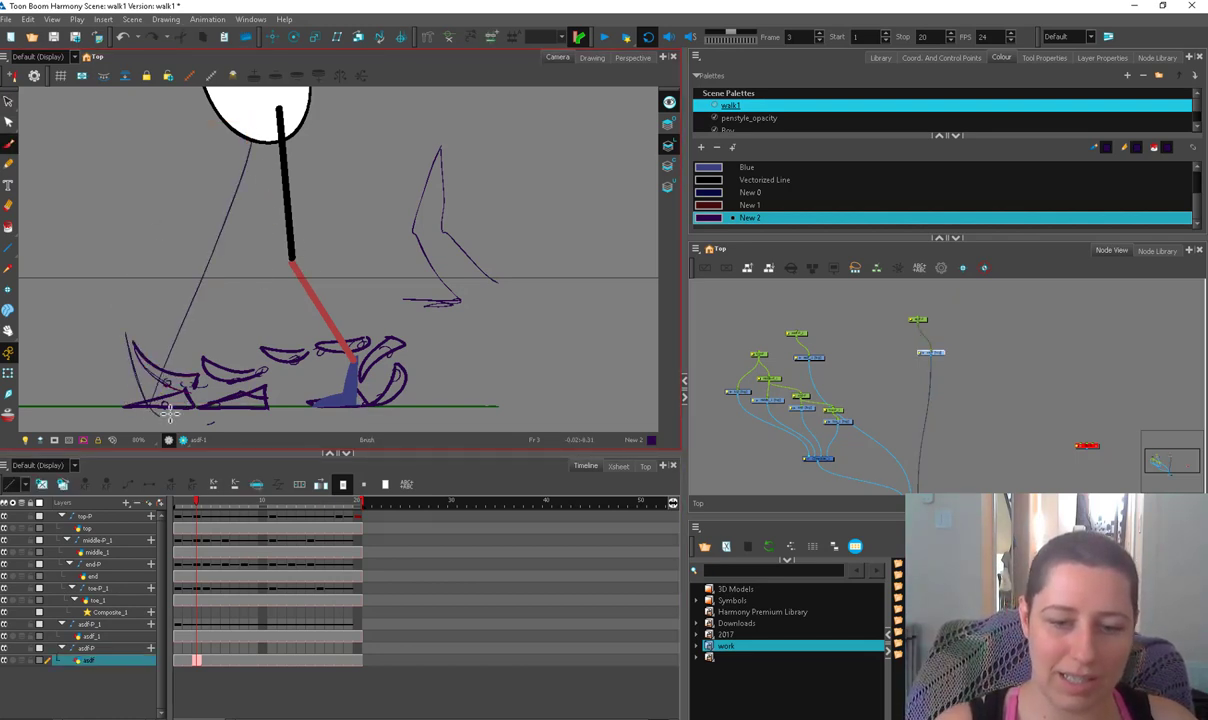
Step: Check the leg's pose at frame 8 against the foot guide and return to frame 1
click(284, 518)
click(245, 507)
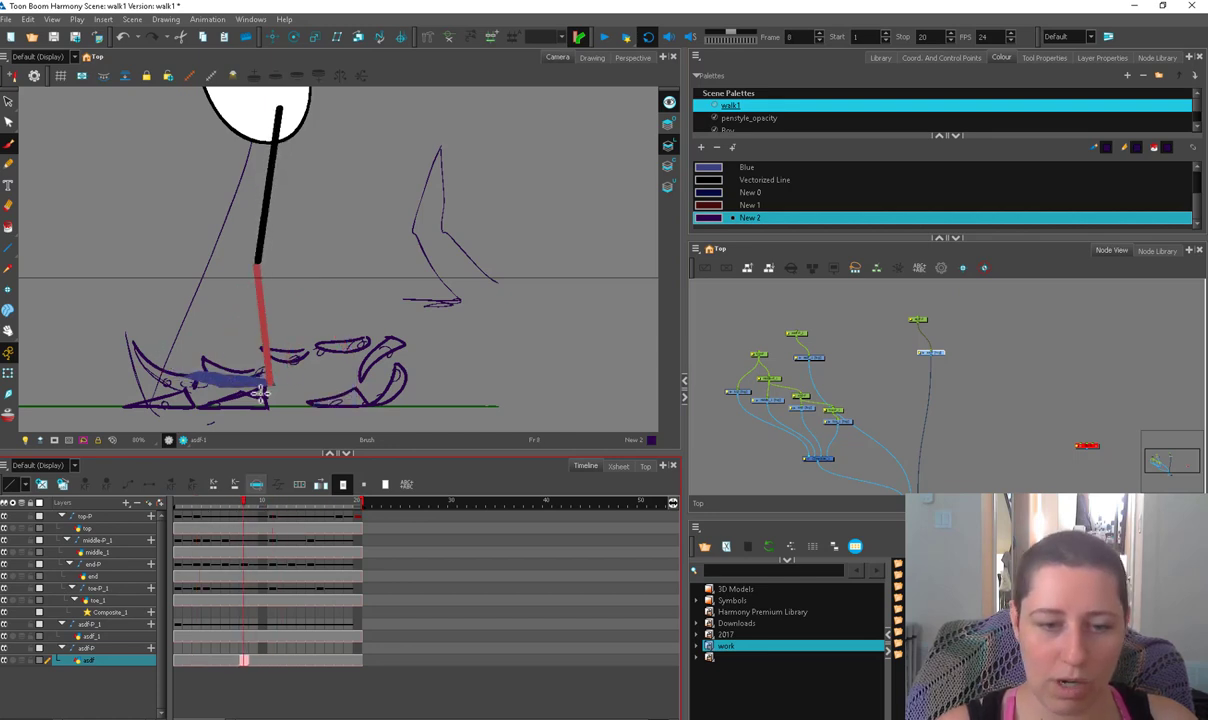
drag(250, 512, 146, 522)
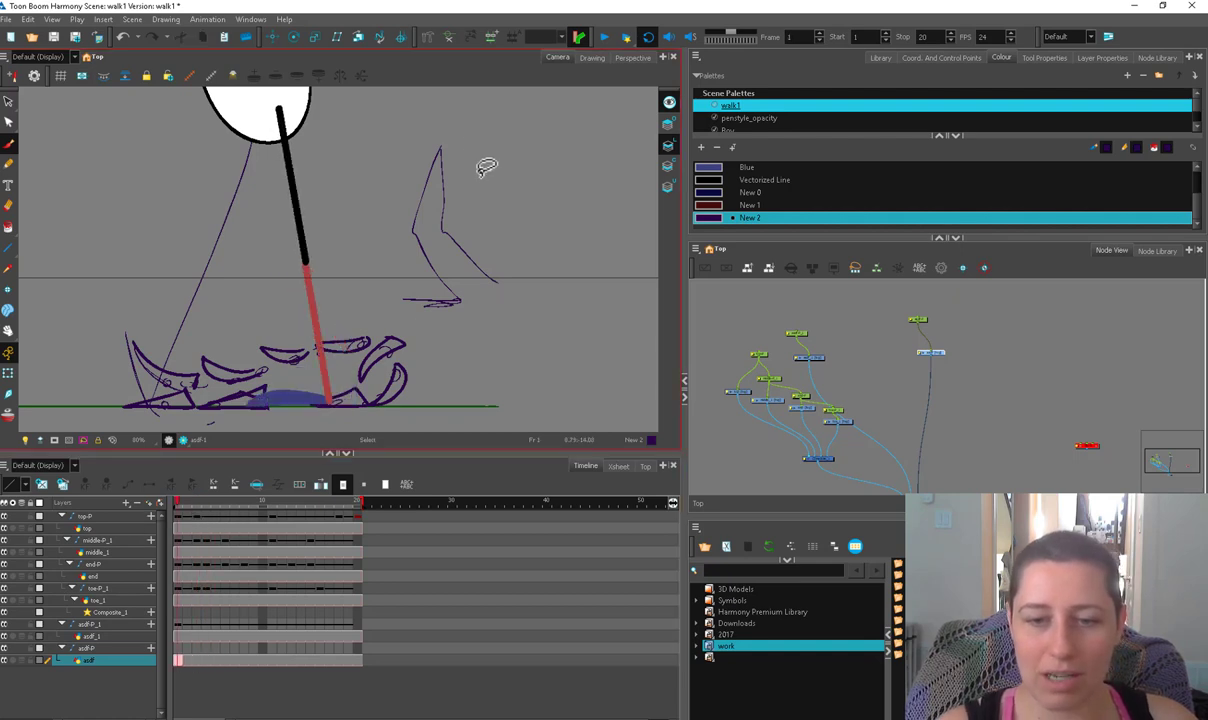
Step: Delete the bent-leg pose sketch beside the rig
key(alt+s)
key(ctrl+a)
key(Delete)
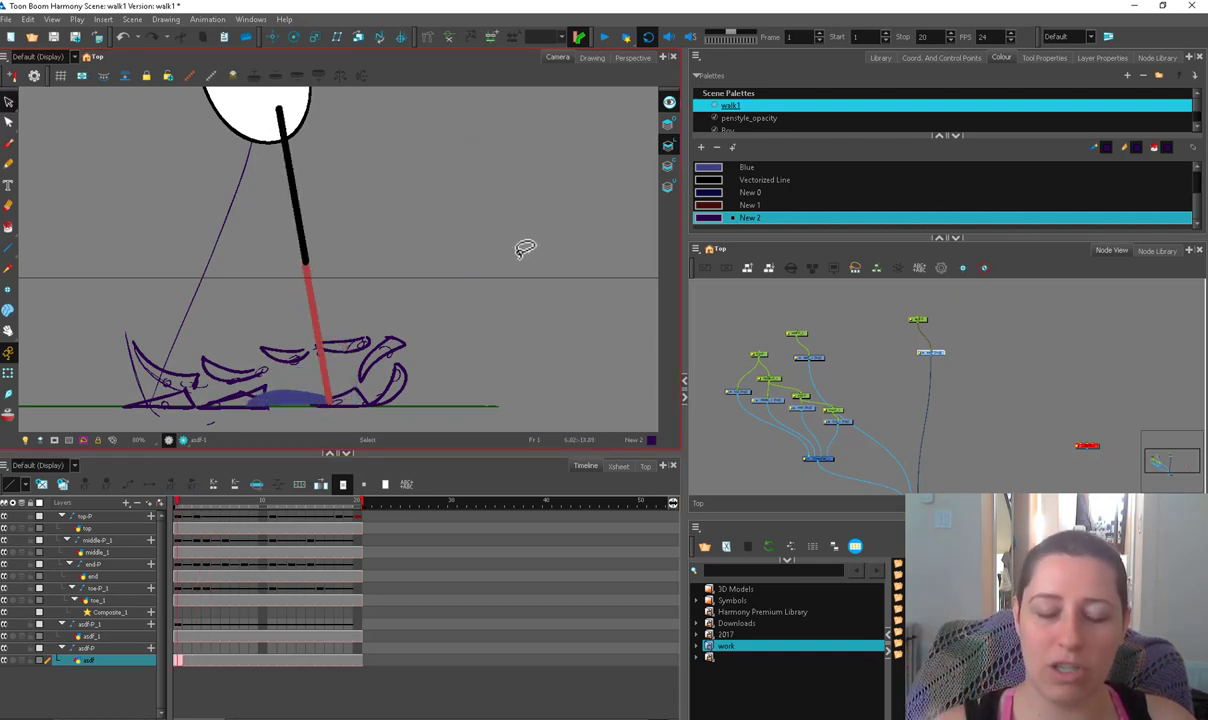
Step: Draw a flat-bottomed teardrop foot path beside the rig at frame 20 with the Brush
drag(181, 500, 357, 500)
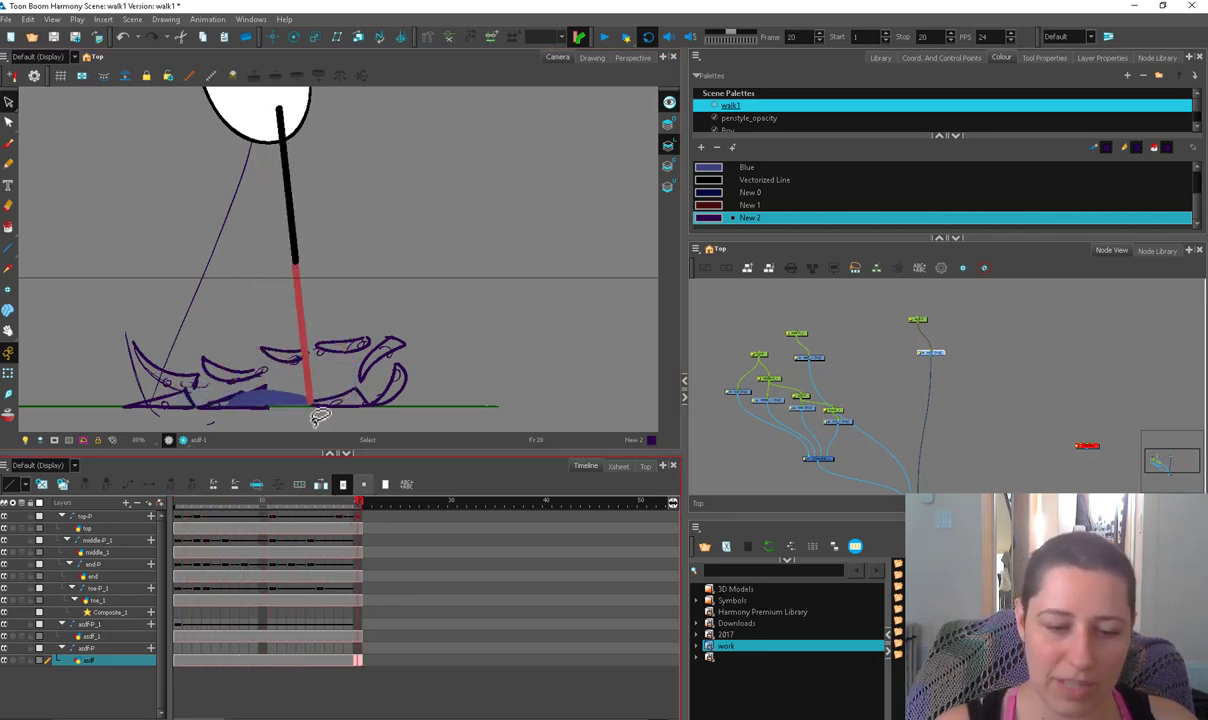
key(alt+b)
mouse_move(369, 253)
mouse_down()
mouse_move(550, 252)
mouse_move(539, 210)
mouse_move(375, 245)
mouse_up()
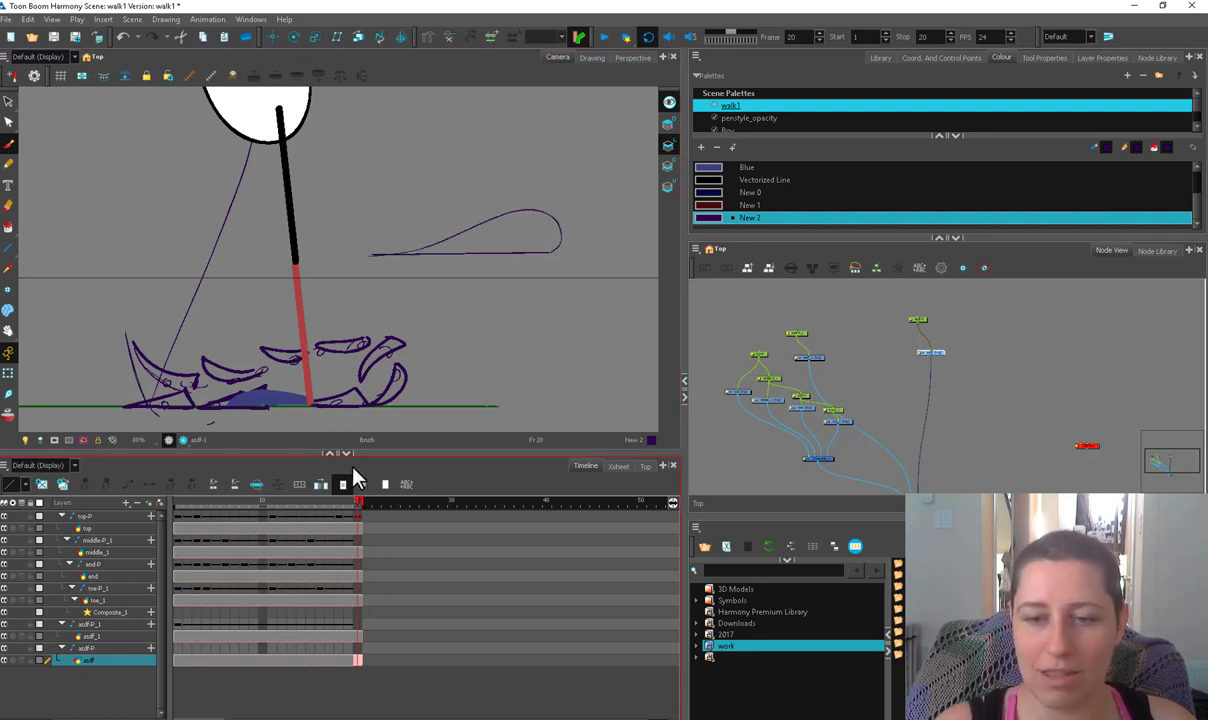
Step: Sketch a pendulum arc with two straight legs above the teardrop path, and add foot poses along the path
drag(409, 167, 552, 155)
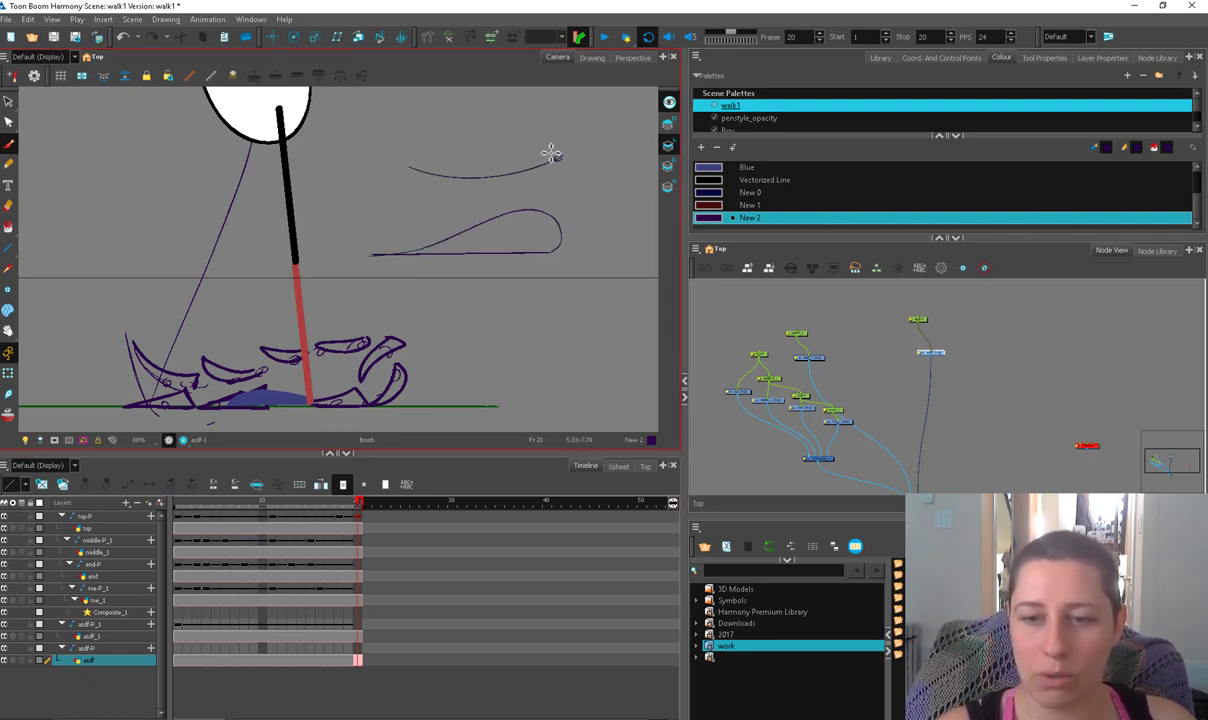
drag(413, 164, 464, 81)
drag(526, 107, 507, 170)
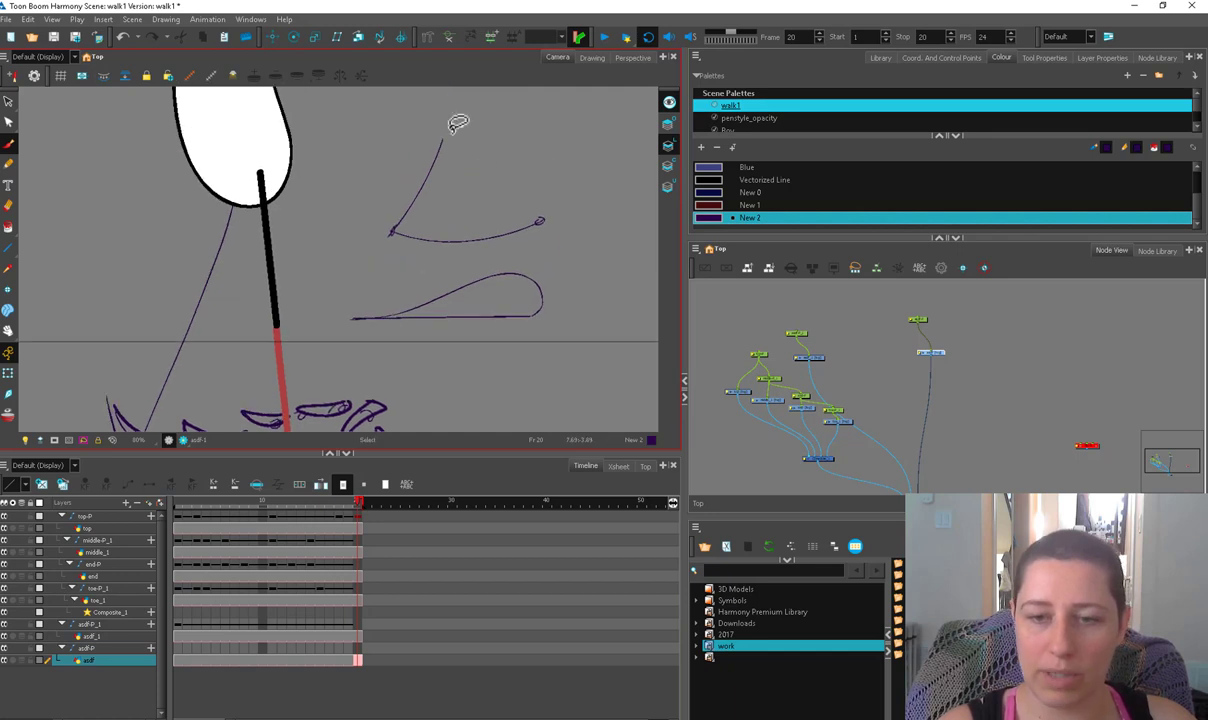
mouse_move(454, 121)
mouse_down()
mouse_move(411, 201)
mouse_move(530, 221)
mouse_move(474, 141)
mouse_move(378, 212)
mouse_up()
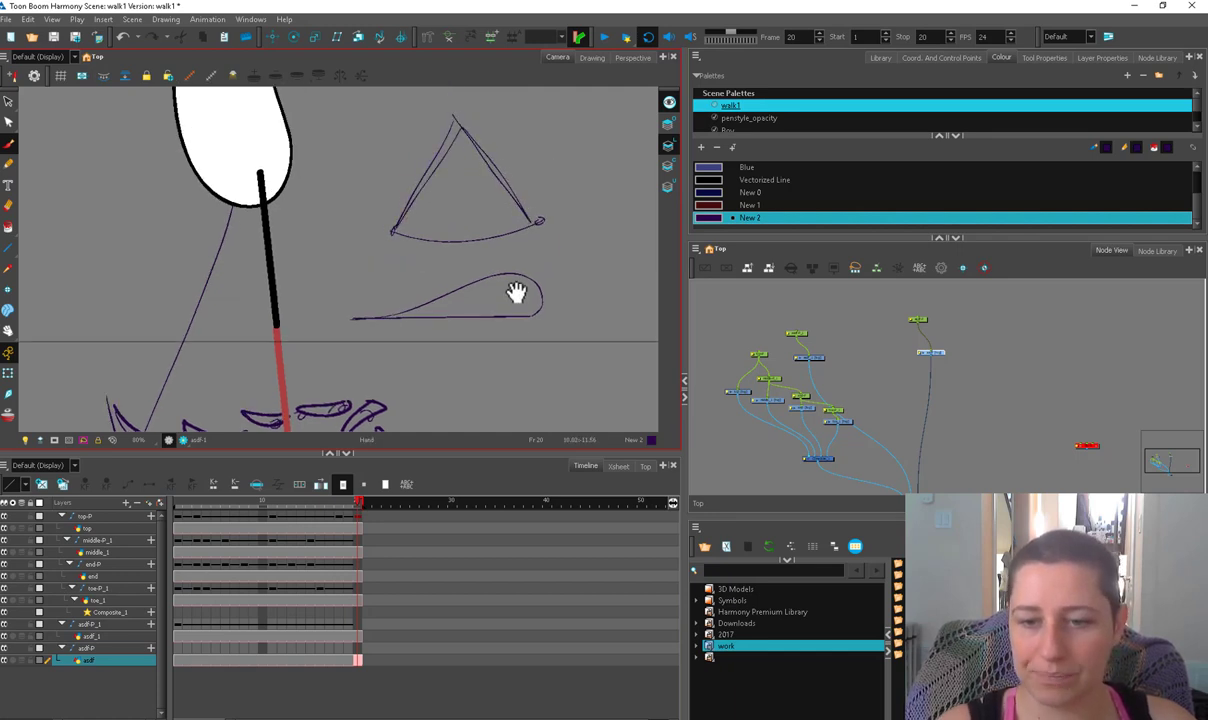
drag(488, 283, 489, 217)
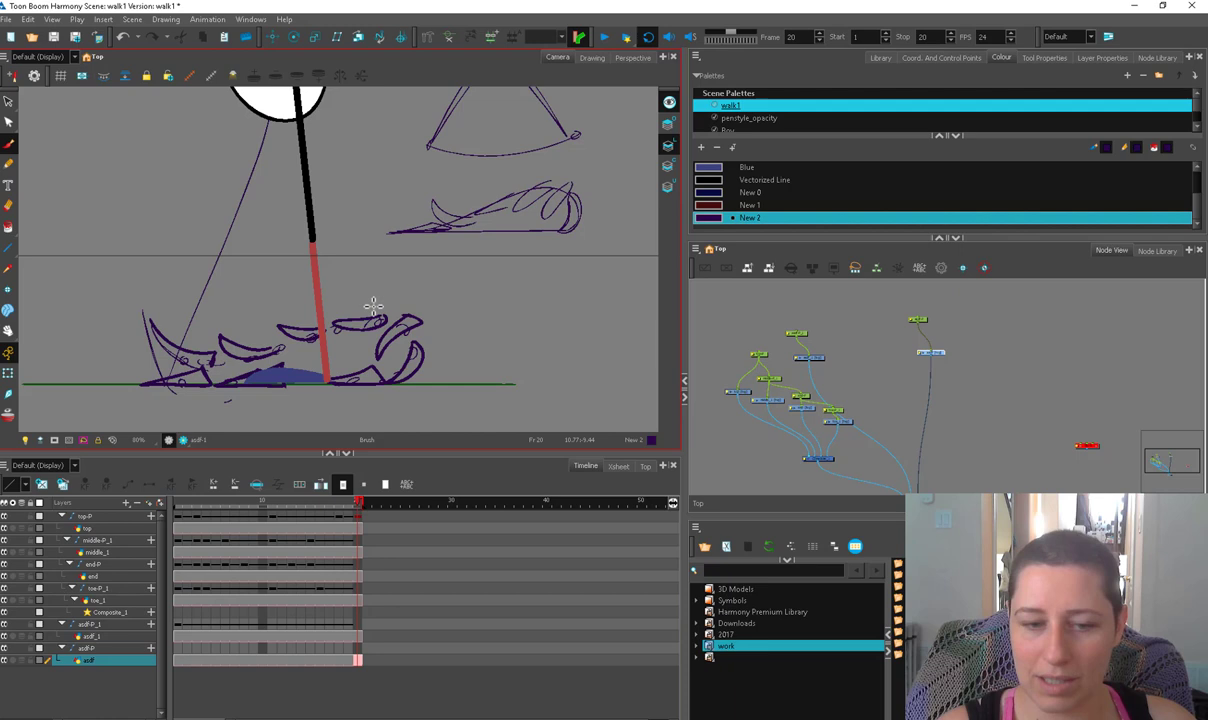
drag(404, 342, 415, 353)
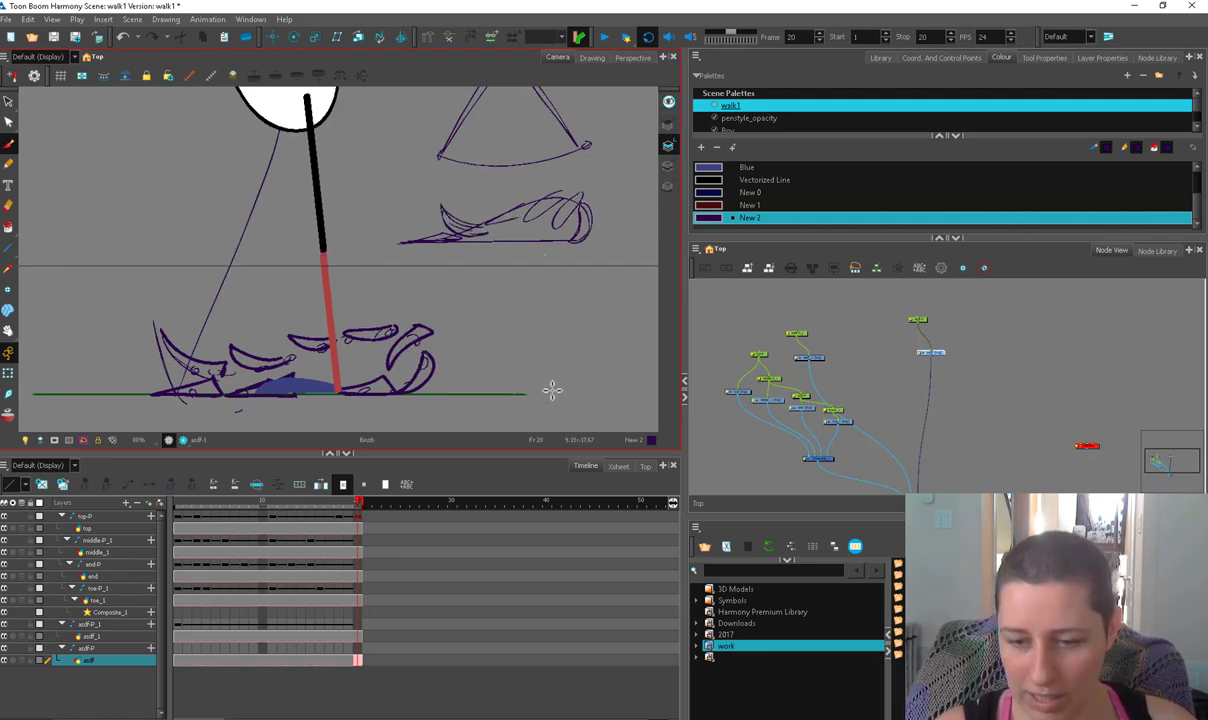
Step: Sketch foot poses along the ground beyond the guide: a foot with bent toes, a flat wedge foot and a heel-raised foot
mouse_move(536, 384)
mouse_down()
mouse_move(536, 345)
mouse_move(505, 365)
mouse_up()
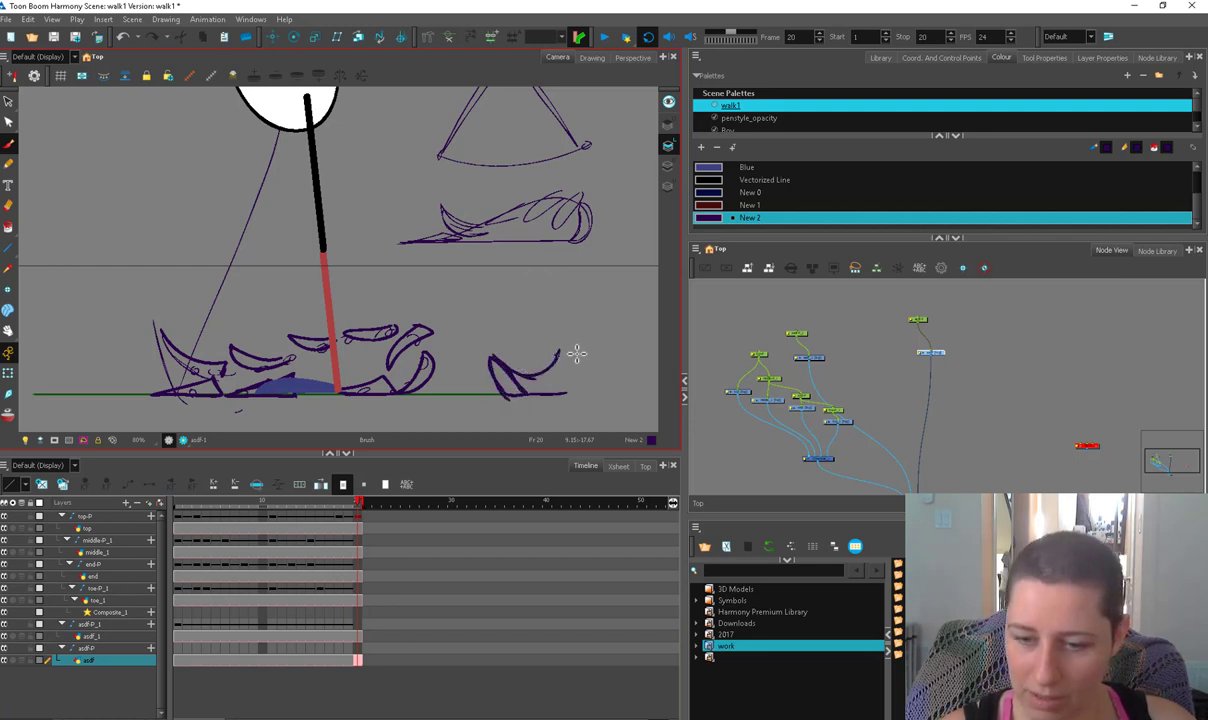
drag(555, 388, 497, 372)
drag(541, 334, 481, 369)
drag(481, 369, 565, 366)
mouse_move(561, 334)
mouse_down()
mouse_move(568, 362)
mouse_move(457, 352)
mouse_up()
mouse_move(571, 371)
mouse_down()
mouse_move(528, 373)
mouse_move(542, 297)
mouse_up()
Step: Undo the stray curved strokes and sketch an upright foot with its toes bent beside the heel-raised foot
mouse_move(620, 317)
mouse_down()
mouse_move(540, 330)
mouse_move(544, 375)
mouse_up()
key(ctrl+z)
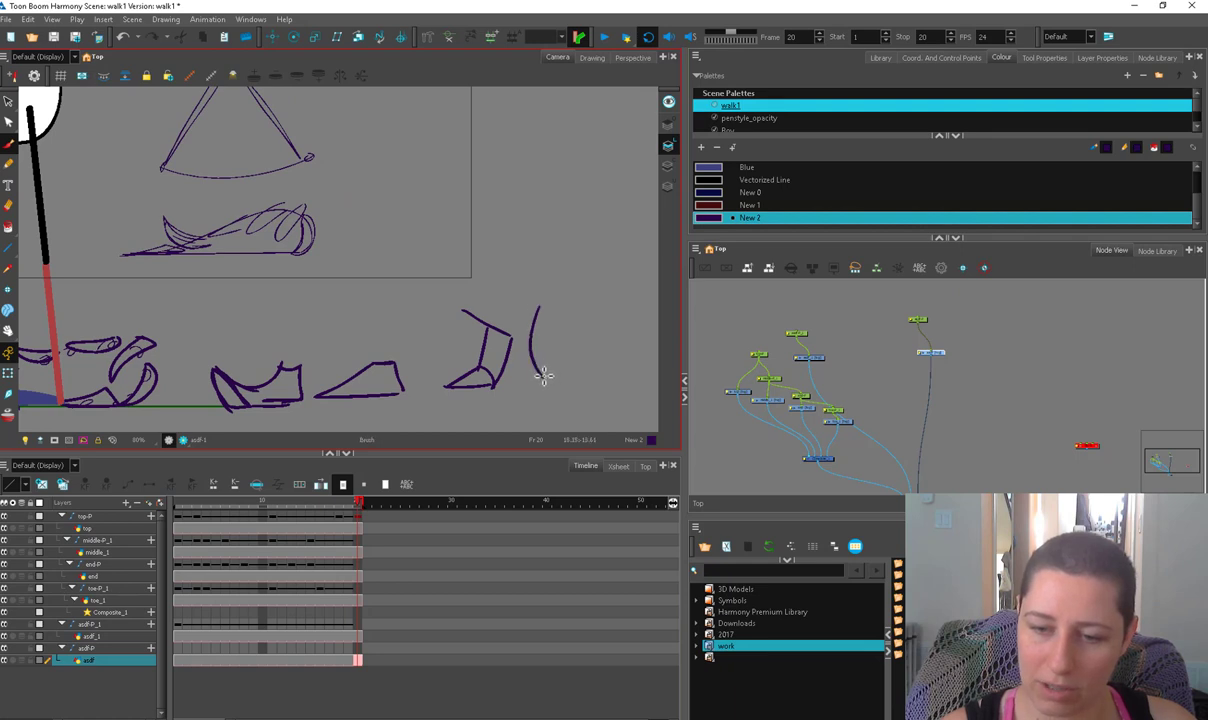
key(ctrl+z)
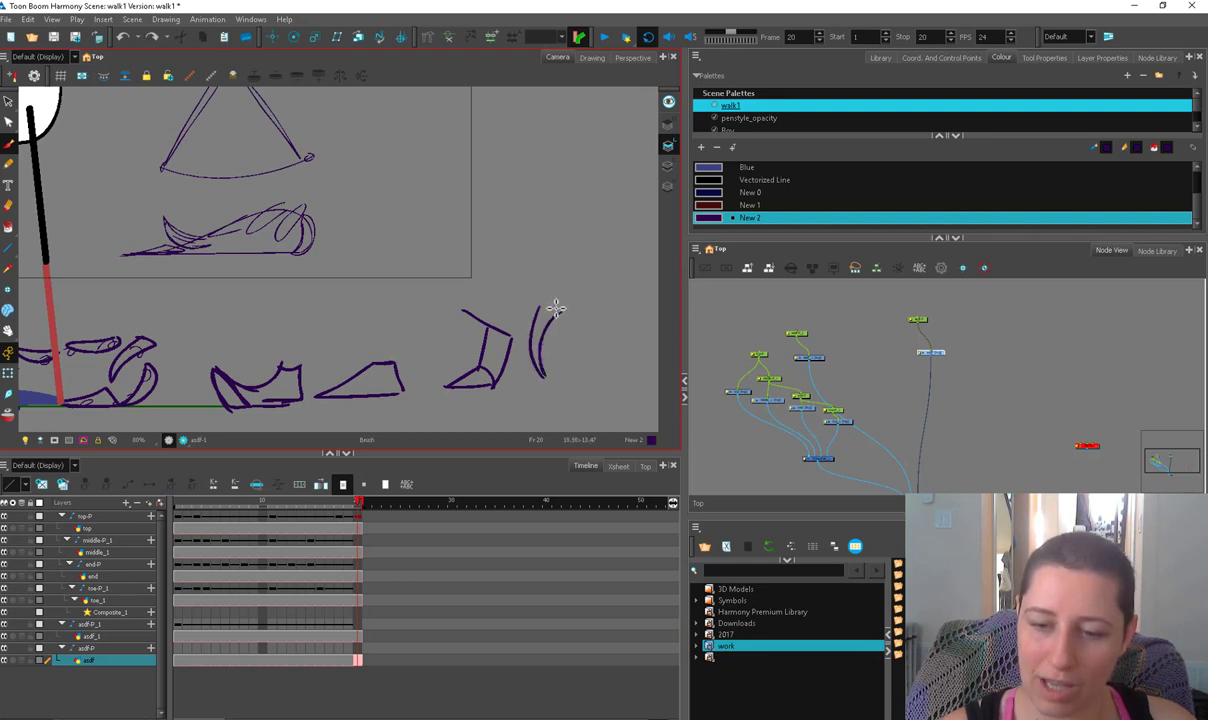
key(ctrl+z)
drag(558, 308, 544, 365)
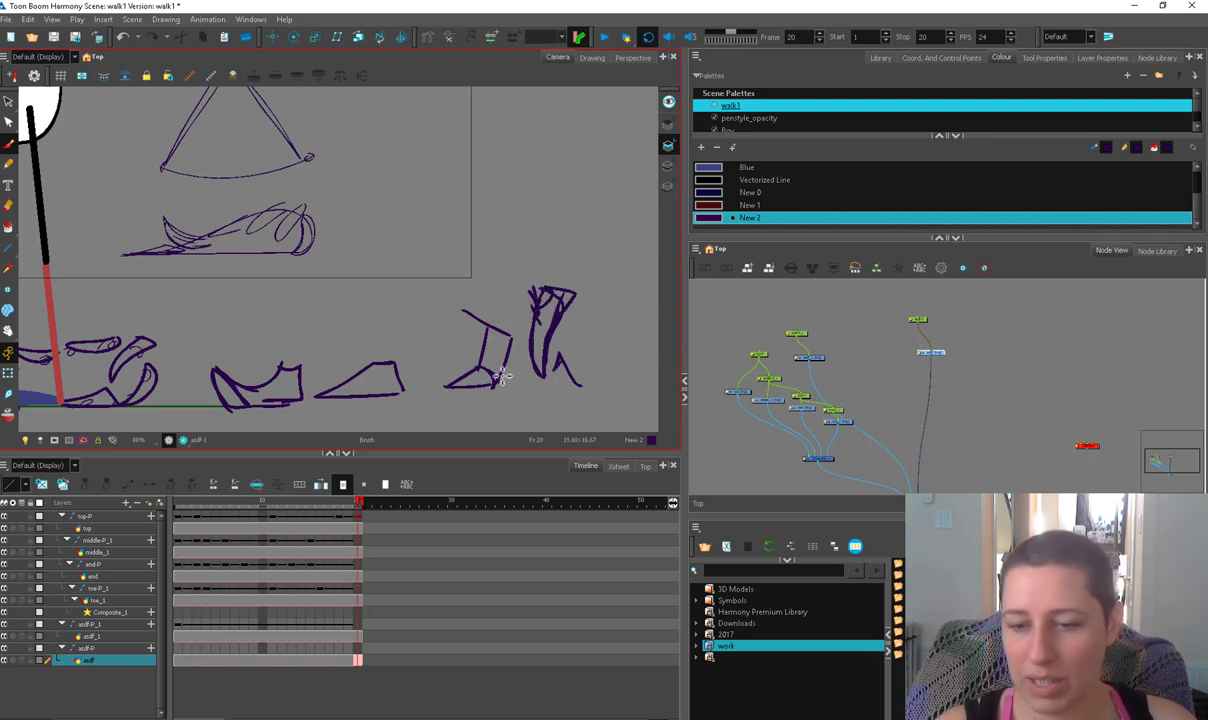
Step: Draw a ground line under the heel-raised and upright feet, and retrace the flat bottom of the teardrop path
drag(503, 376, 627, 373)
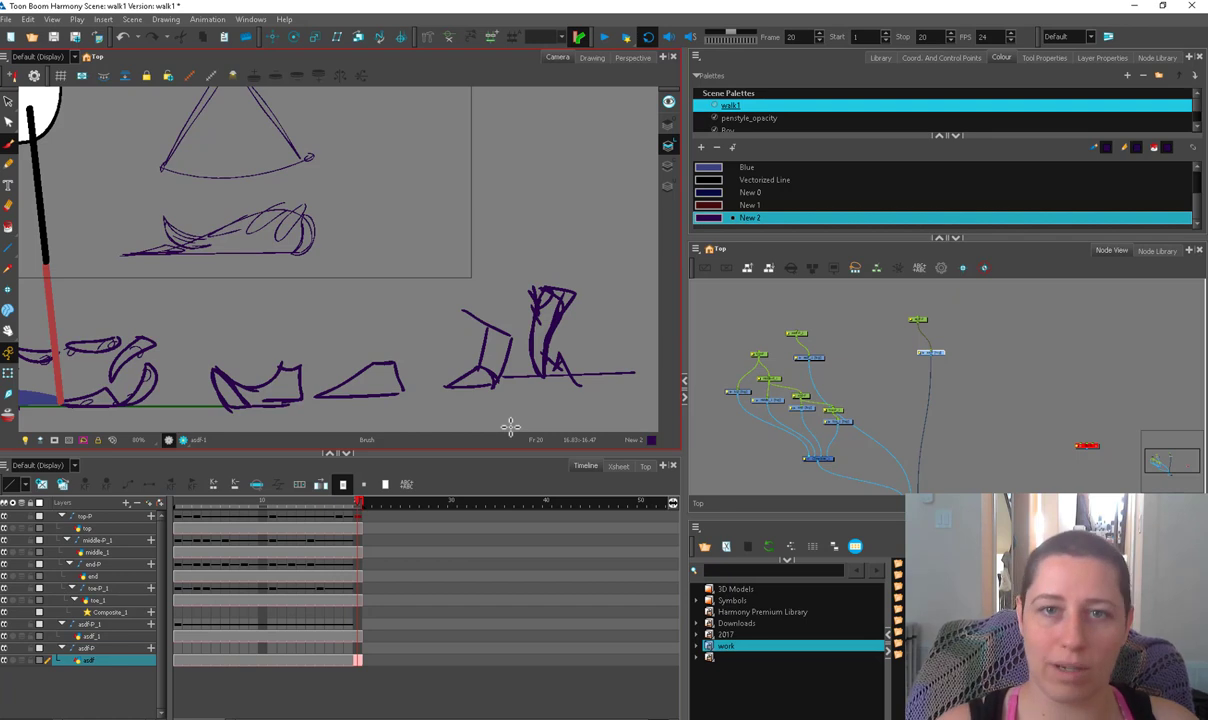
key(1)
drag(295, 357, 543, 395)
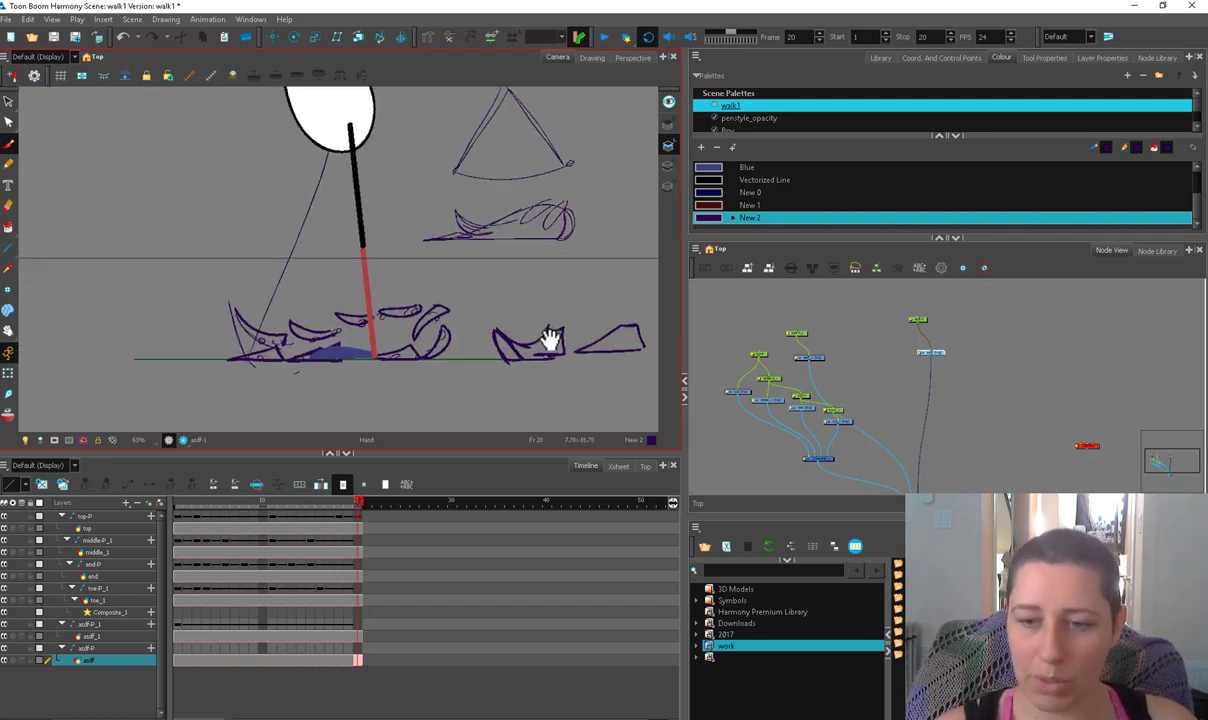
mouse_move(535, 258)
mouse_down()
mouse_move(437, 290)
mouse_move(562, 281)
mouse_up()
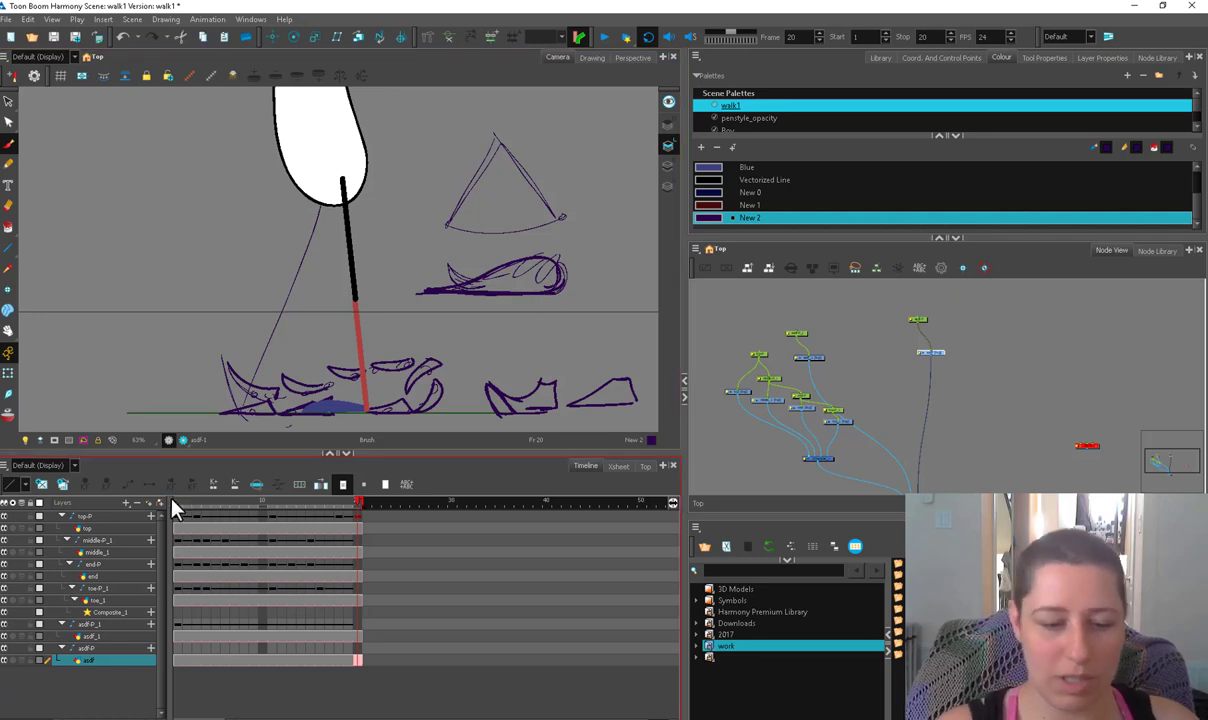
Step: Play the single-leg cycle to review its motion
click(604, 37)
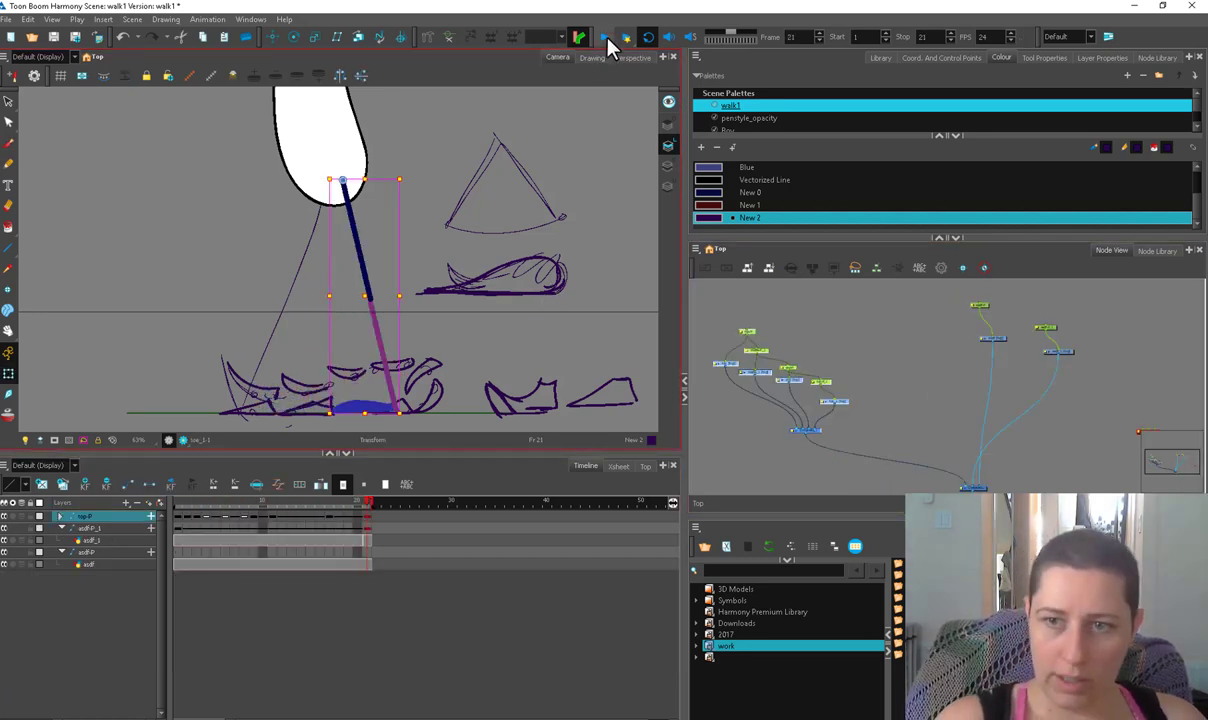
click(605, 36)
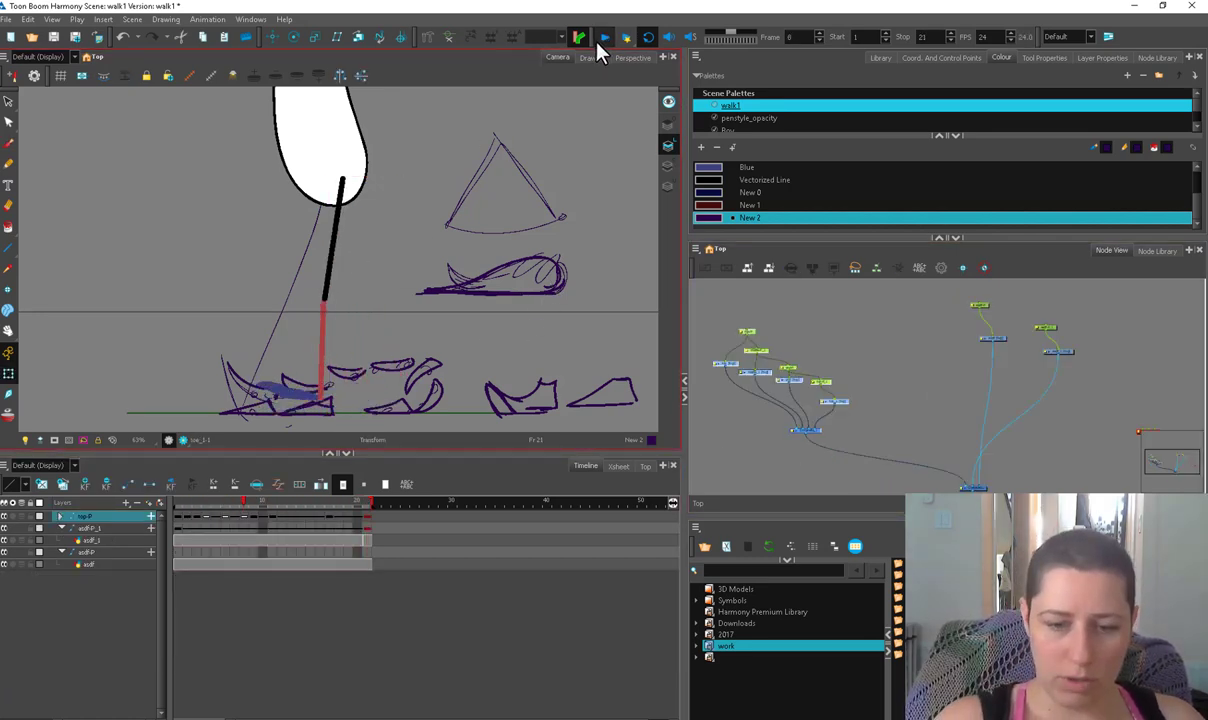
click(247, 517)
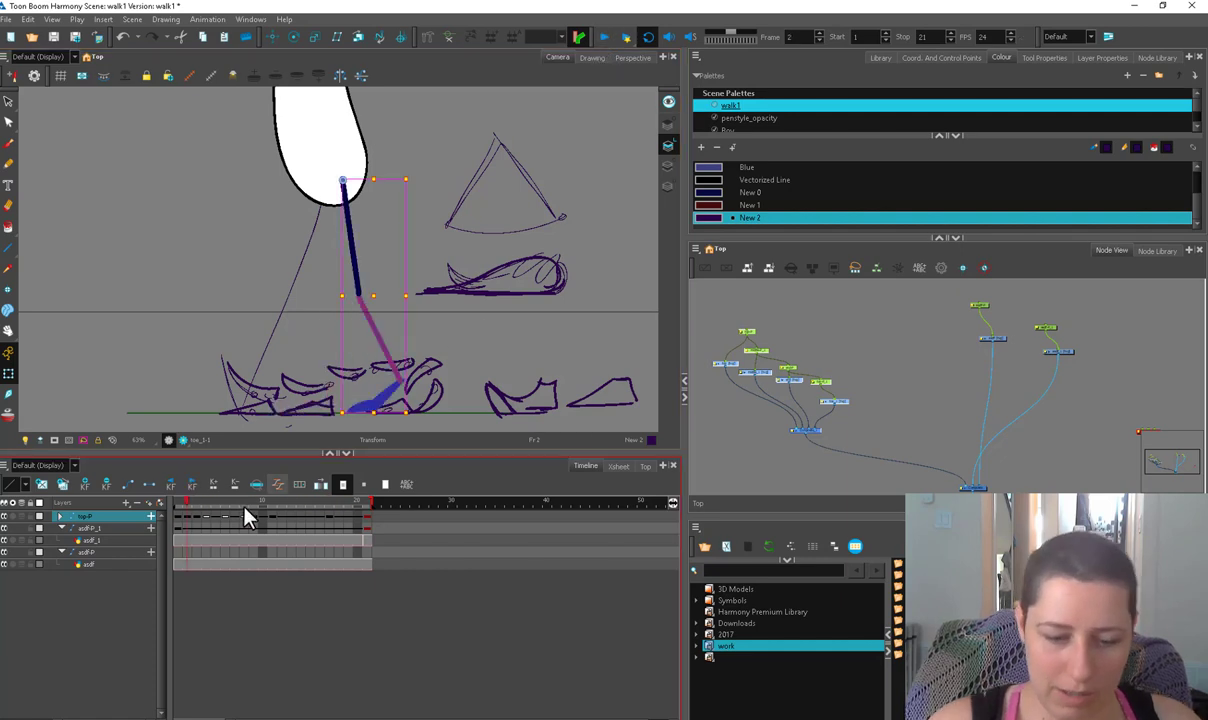
Step: Duplicate the leg rig's nodes with Paste Special and connect the copy's composite to the main composite
drag(700, 472, 706, 447)
key(ctrl+shift+v)
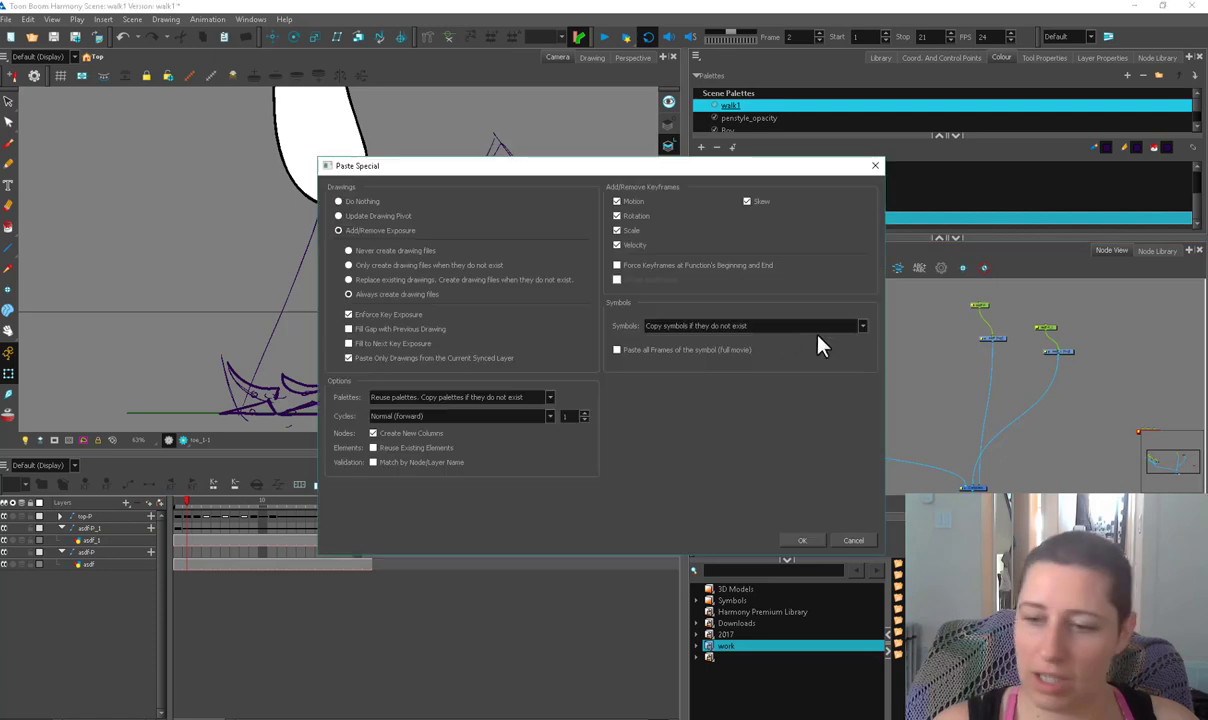
click(804, 541)
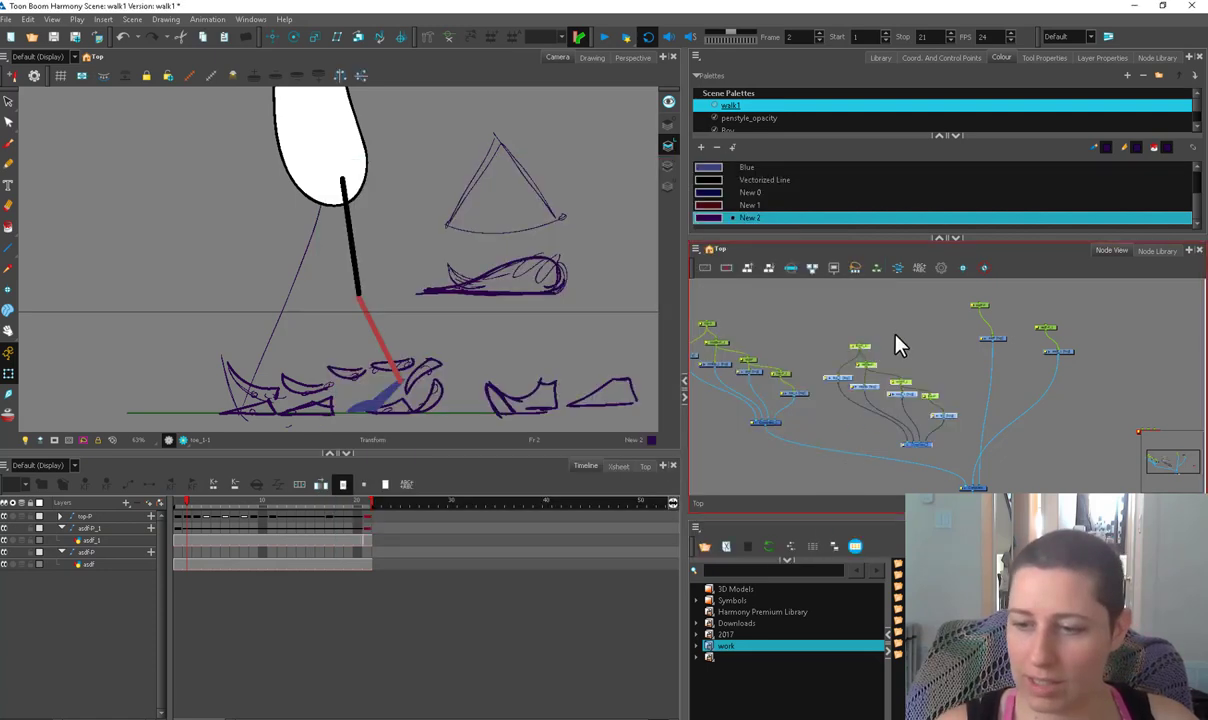
drag(946, 412, 971, 485)
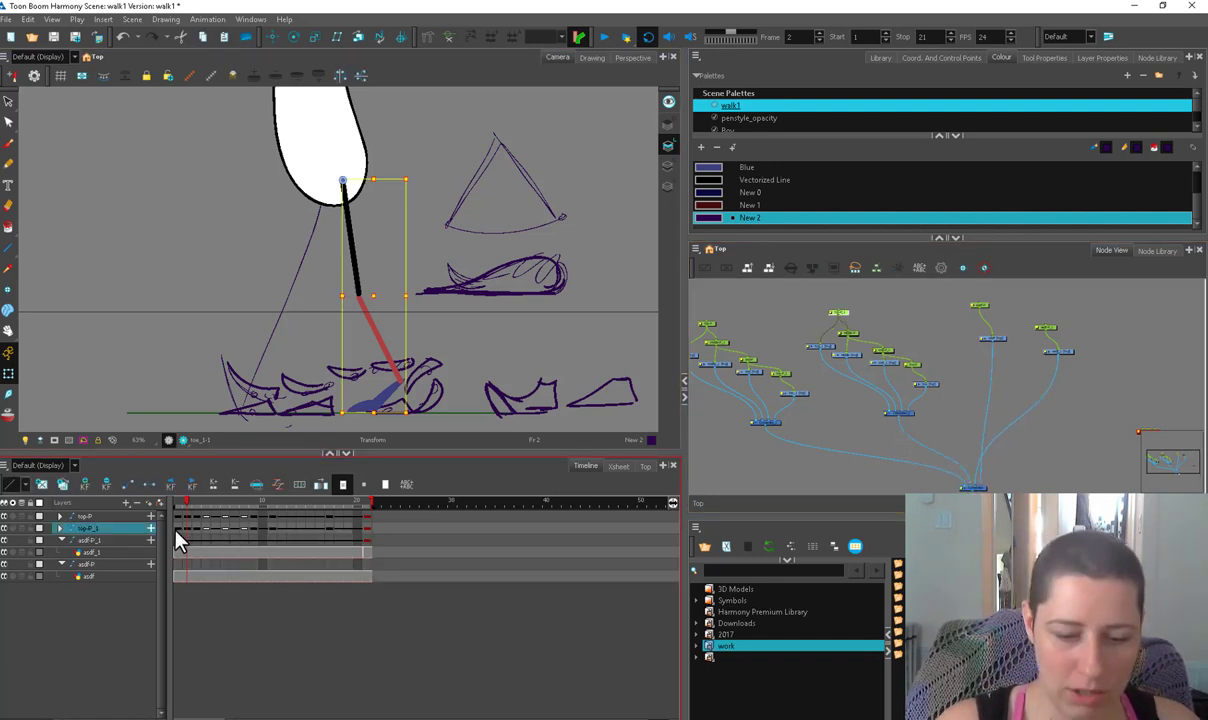
Step: Offset the duplicated leg's keyframes by half a cycle, shifting the frame 1 to 11 keys into the second half
drag(176, 528, 273, 529)
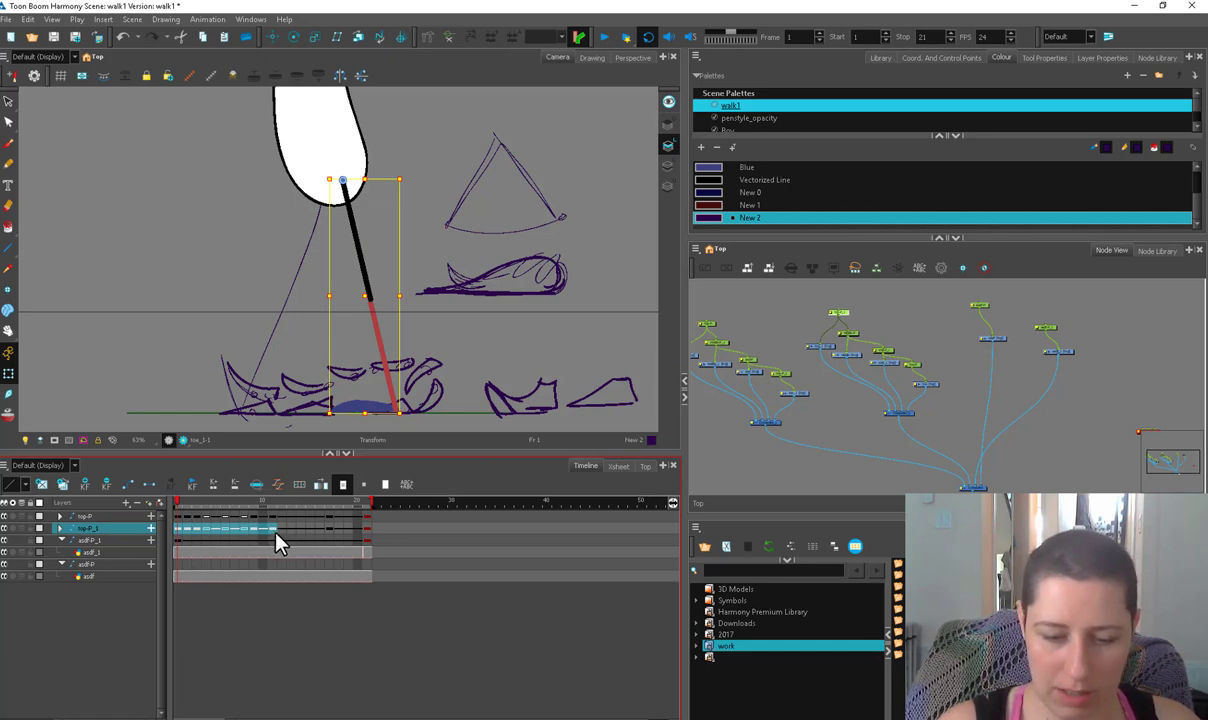
drag(274, 531, 176, 505)
click(272, 530)
click(378, 504)
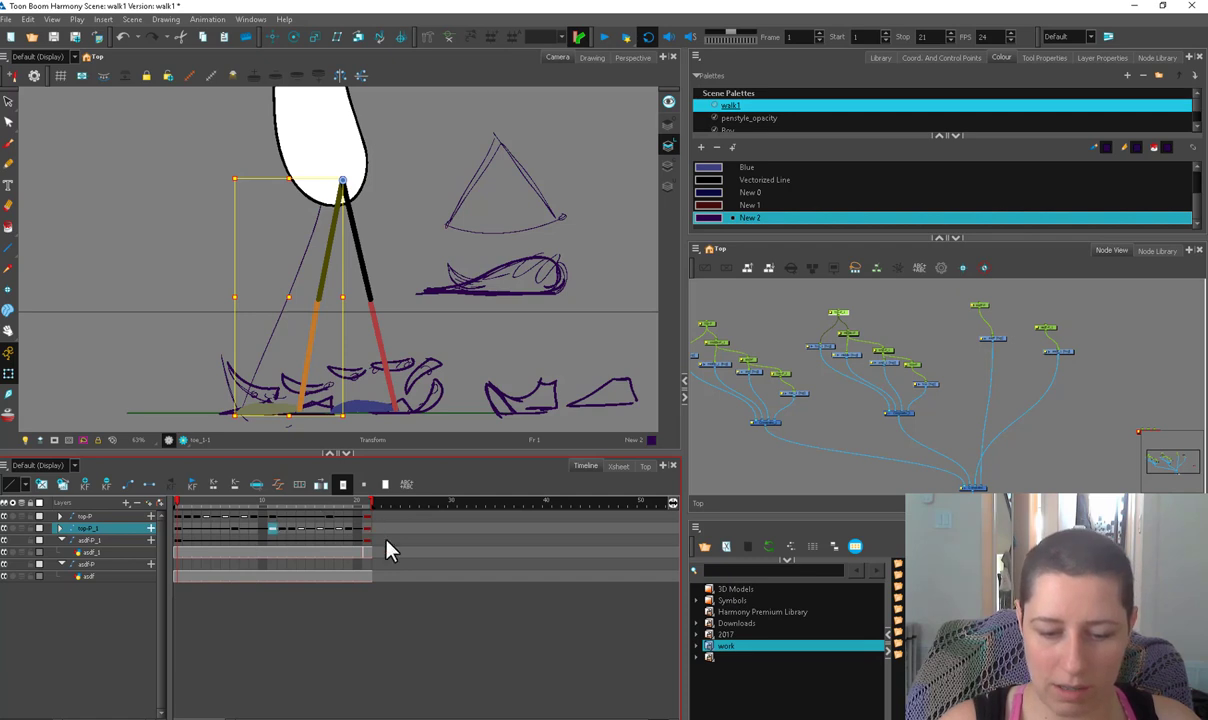
Step: Disable the body and sketch nodes and play back the cycle with only the two legs
drag(1104, 296, 975, 388)
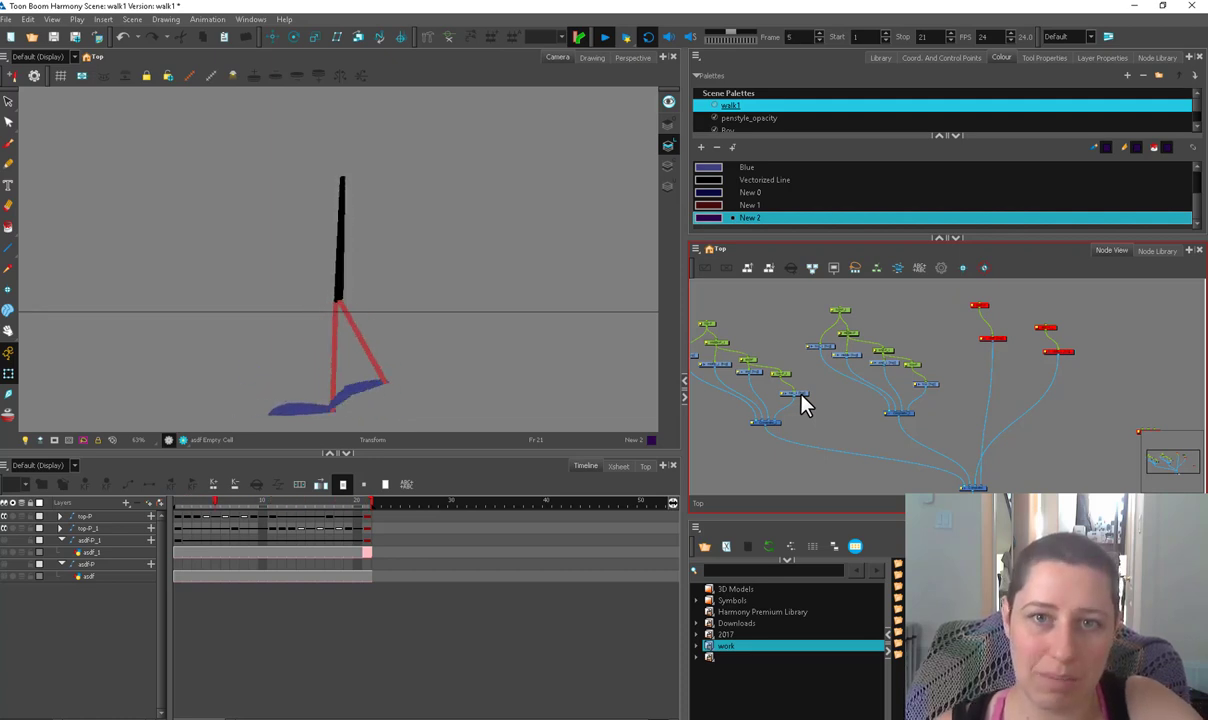
click(500, 530)
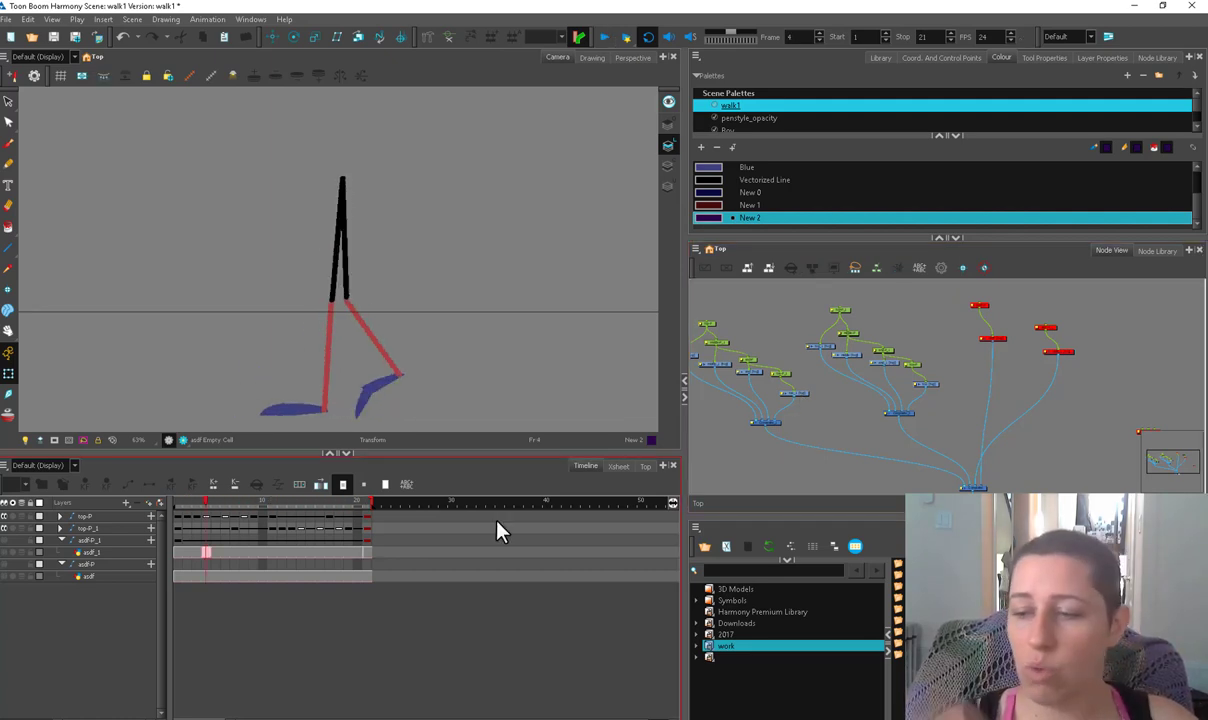
key(1)
key(1)
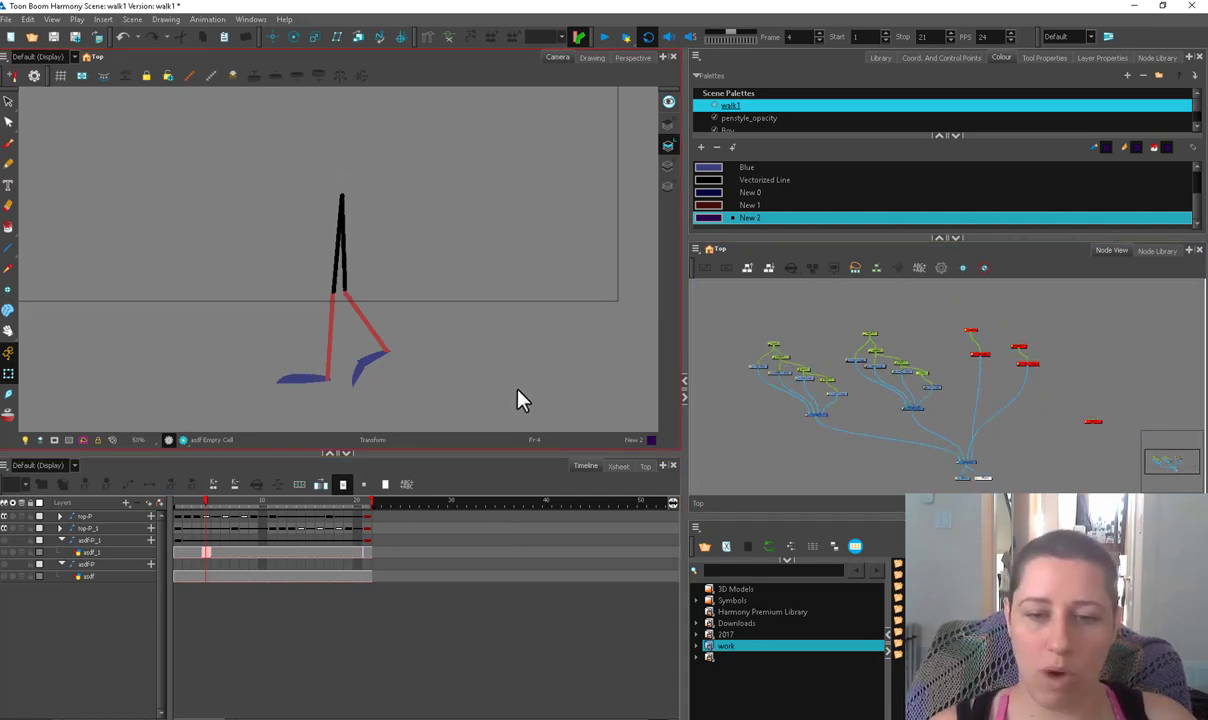
scroll(520, 400, down, 1)
drag(501, 407, 501, 463)
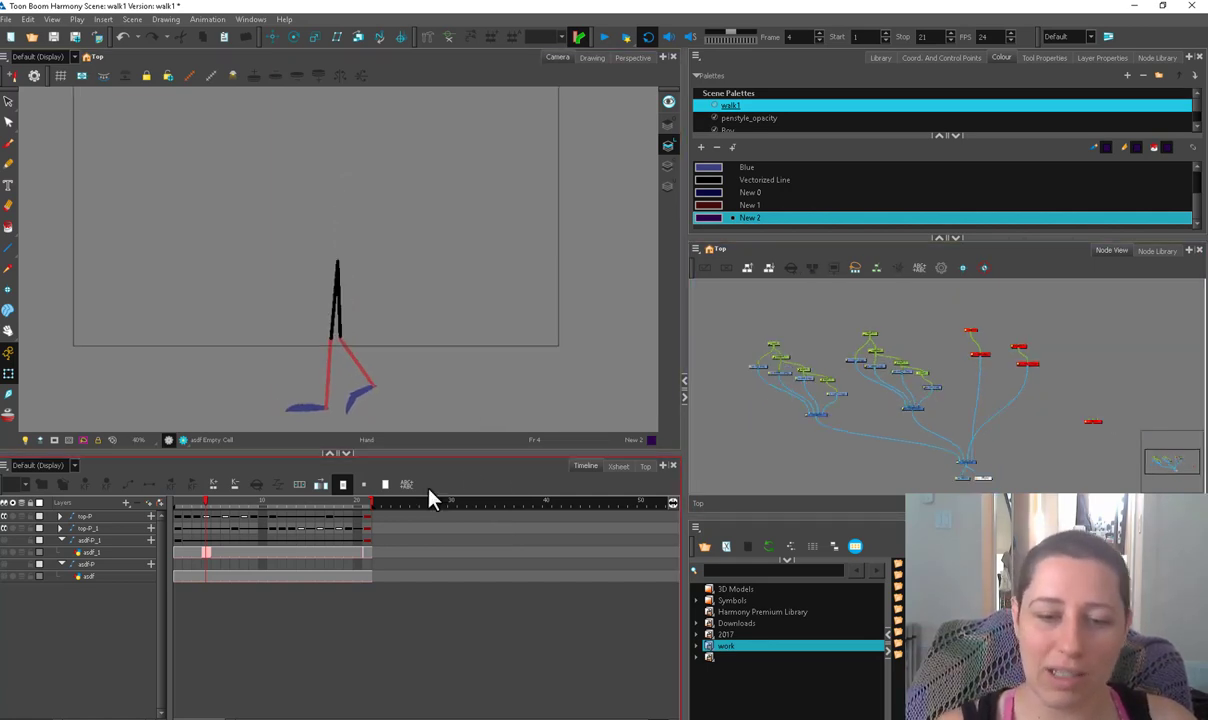
click(187, 504)
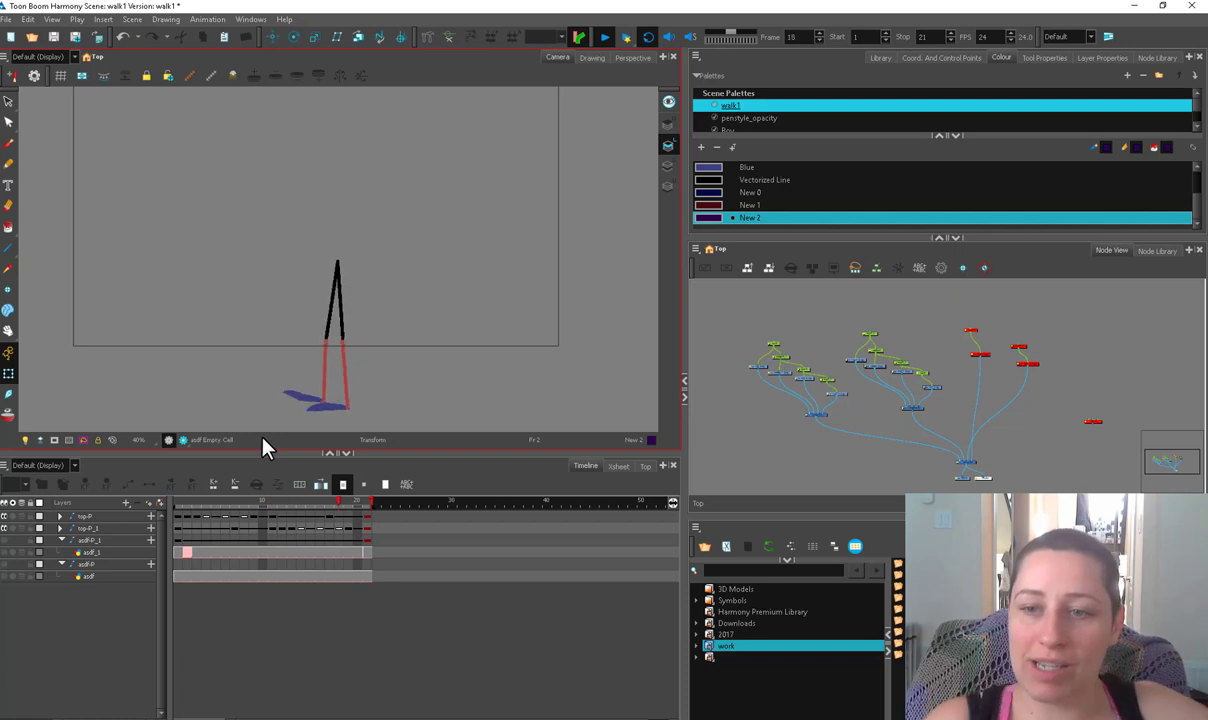
click(604, 37)
click(604, 37)
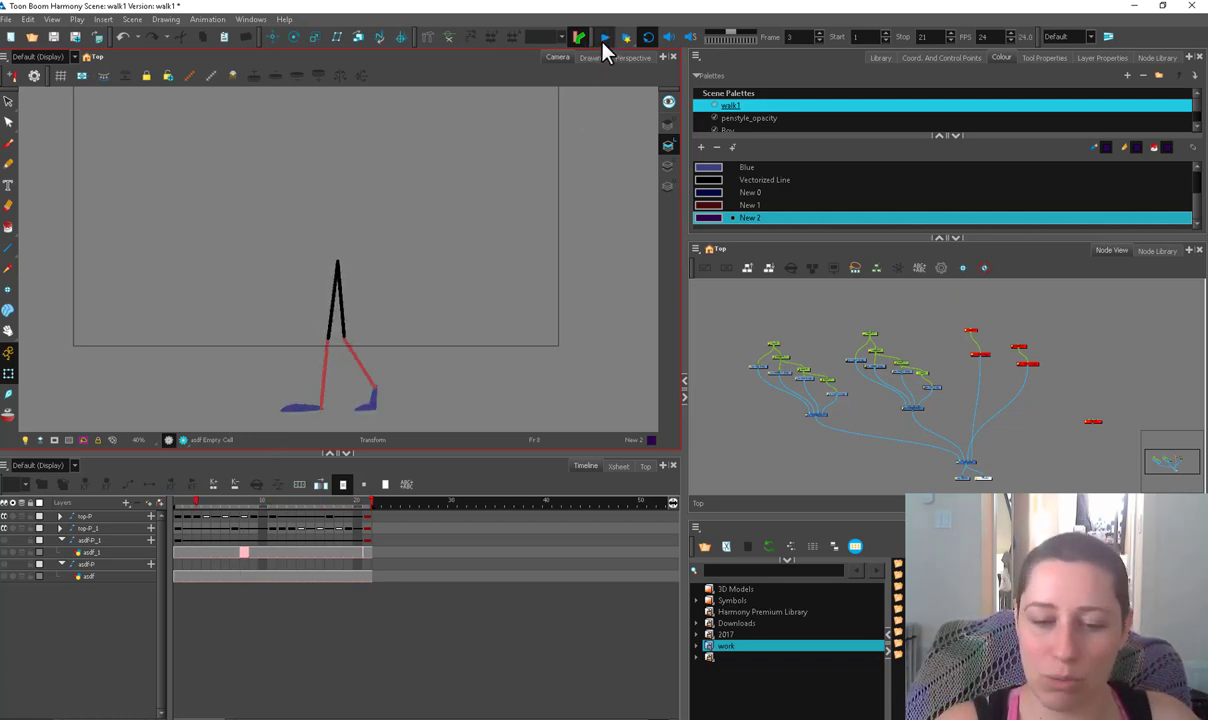
Step: At frame 9, swing the original leg farther forward with its foot lifted, and replay the cycle
drag(200, 502, 254, 500)
click(333, 371)
drag(338, 409, 276, 394)
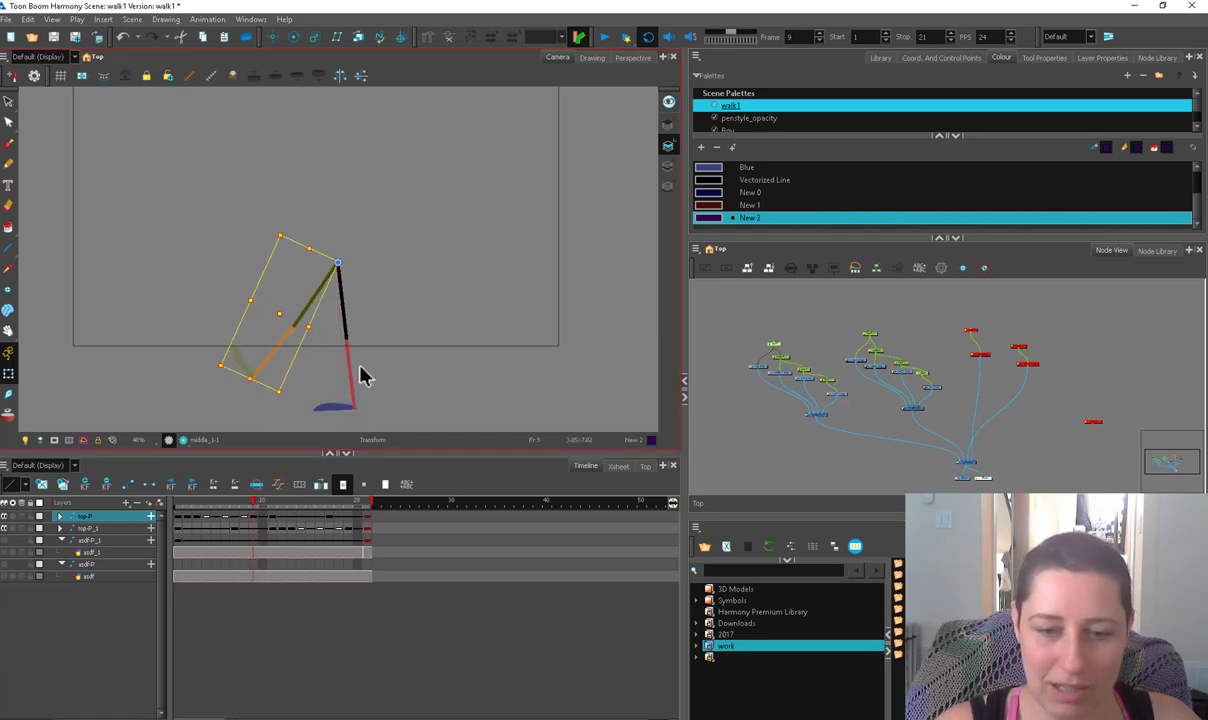
click(361, 374)
drag(253, 498, 373, 489)
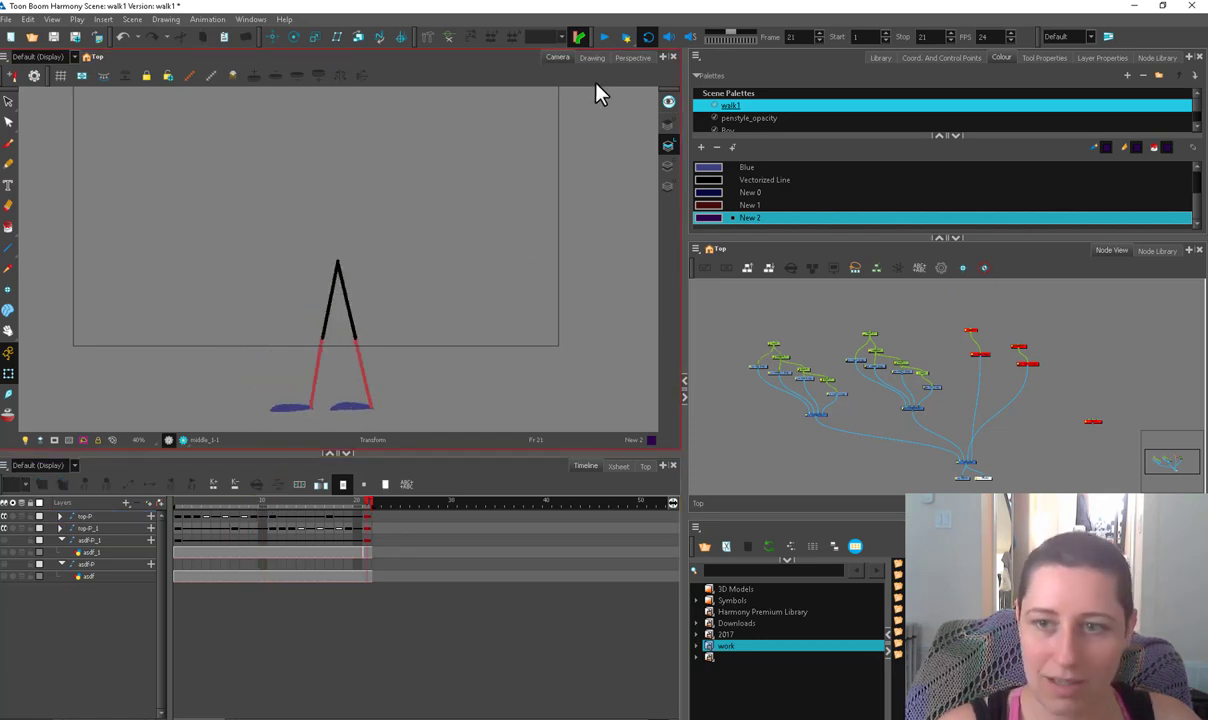
click(604, 39)
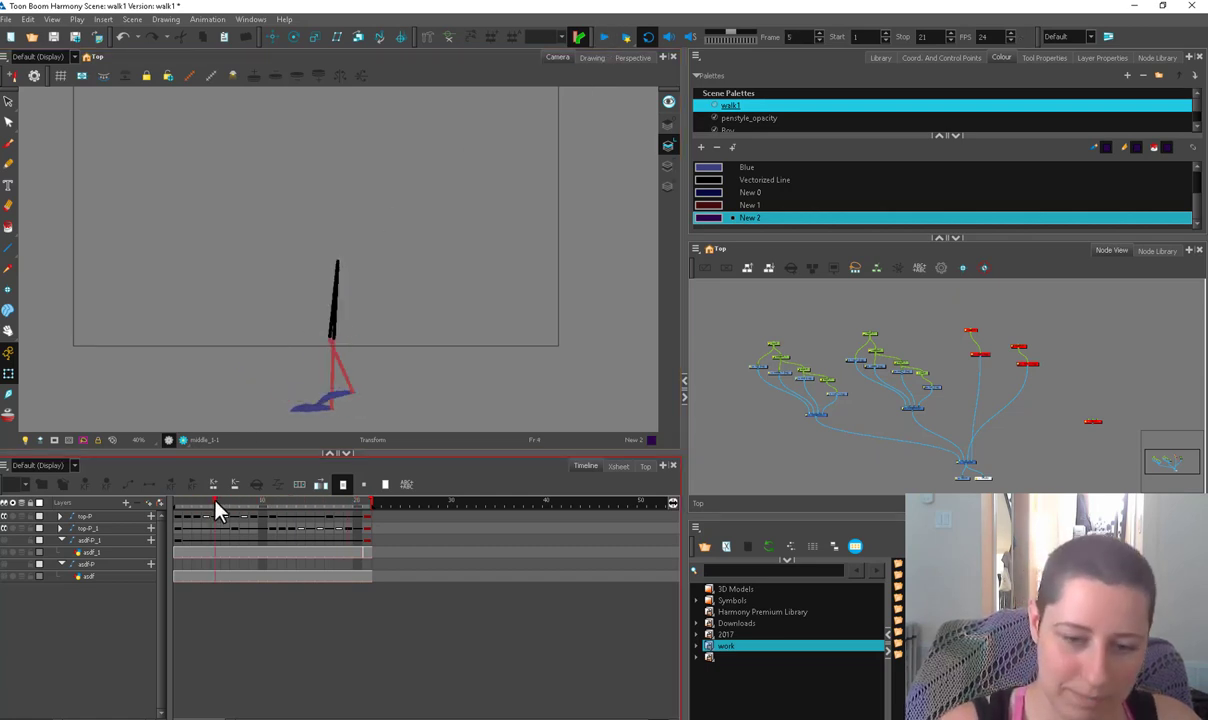
Step: At frame 7, adjust the rotation of the original leg's lower part and play the cycle again
drag(216, 504, 234, 505)
click(334, 408)
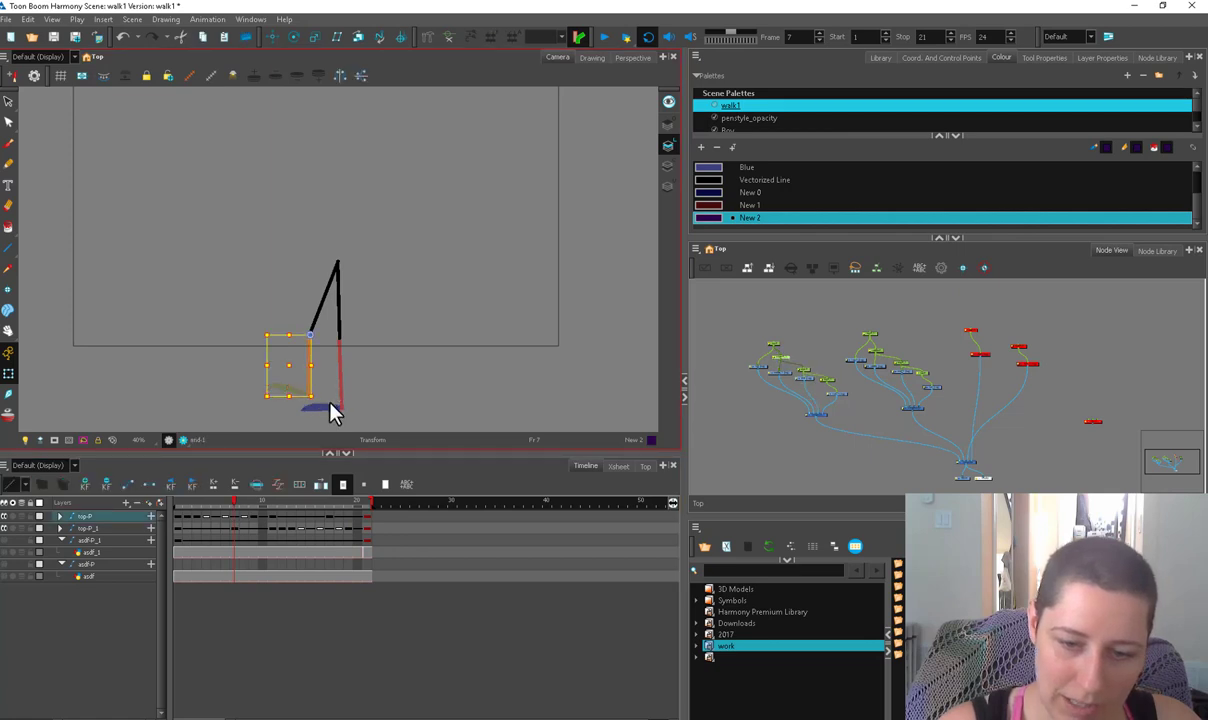
drag(329, 396, 340, 390)
drag(237, 507, 290, 520)
click(602, 40)
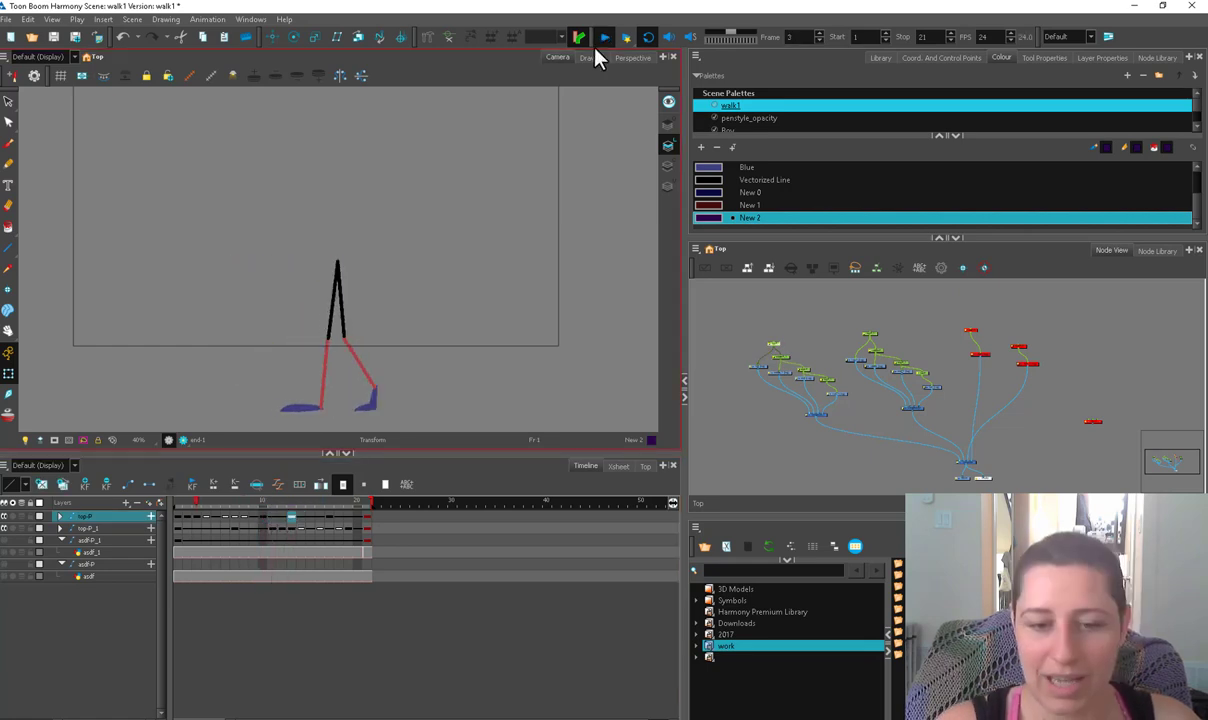
mouse_move(222, 501)
mouse_down()
mouse_move(180, 503)
mouse_move(198, 502)
mouse_up()
click(603, 38)
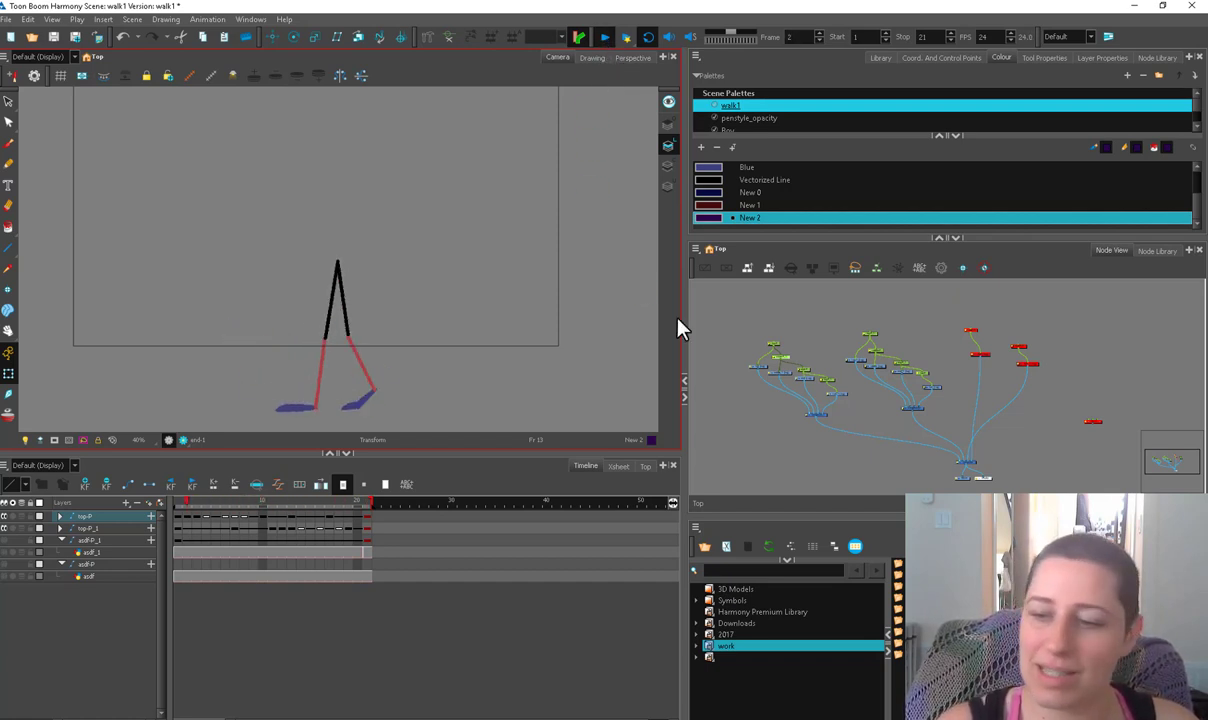
drag(950, 315, 979, 394)
key(a)
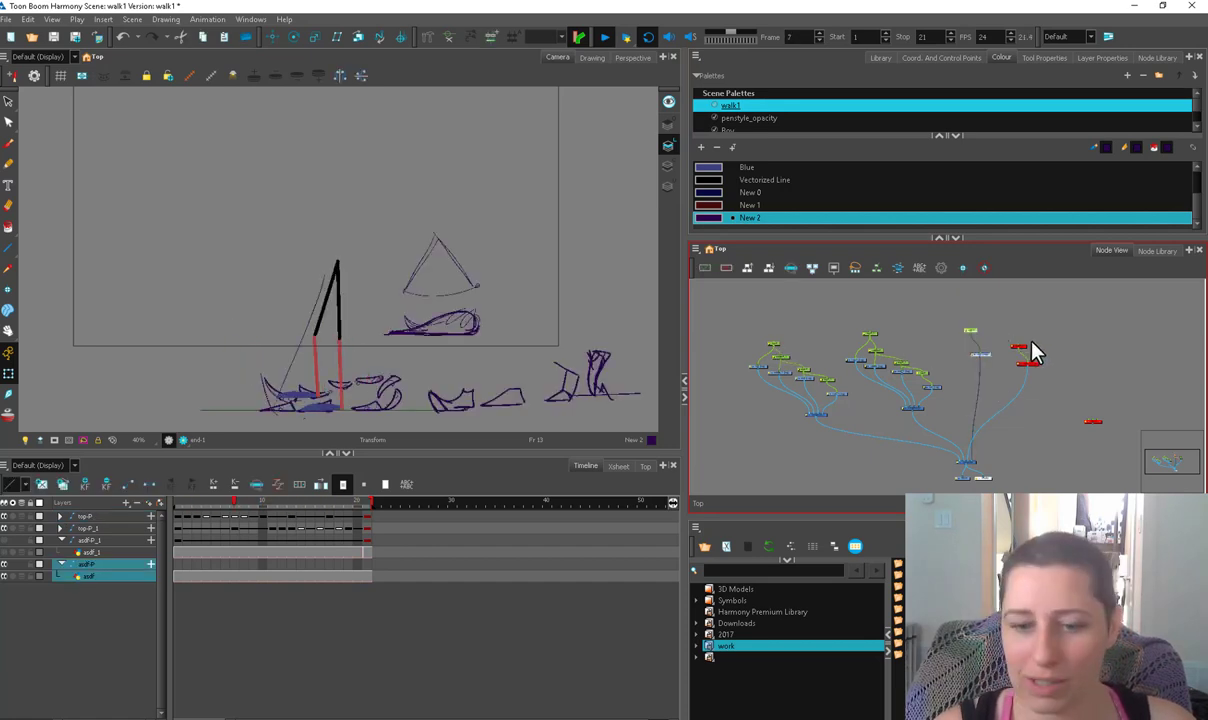
drag(992, 314, 958, 398)
key(d)
Step: Enable the head and body drawing's nodes and play the full walk from frame 1
drag(1045, 332, 1012, 404)
key(a)
click(1025, 348)
key(1)
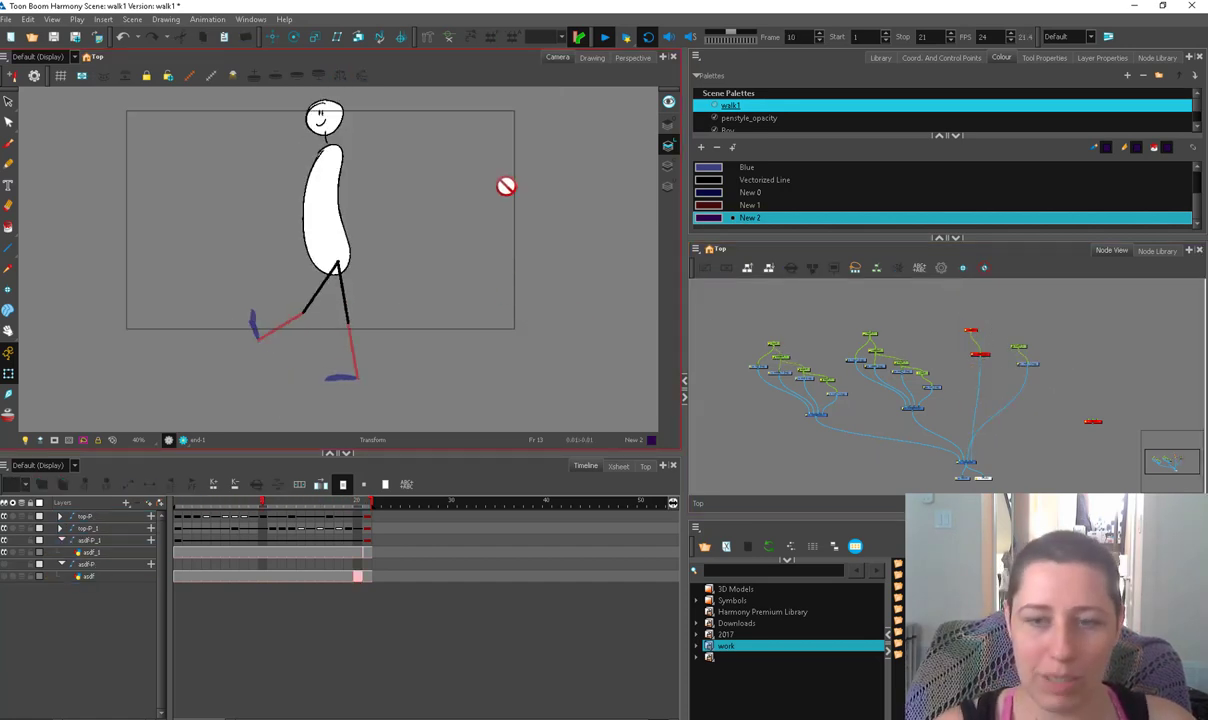
click(604, 37)
click(178, 503)
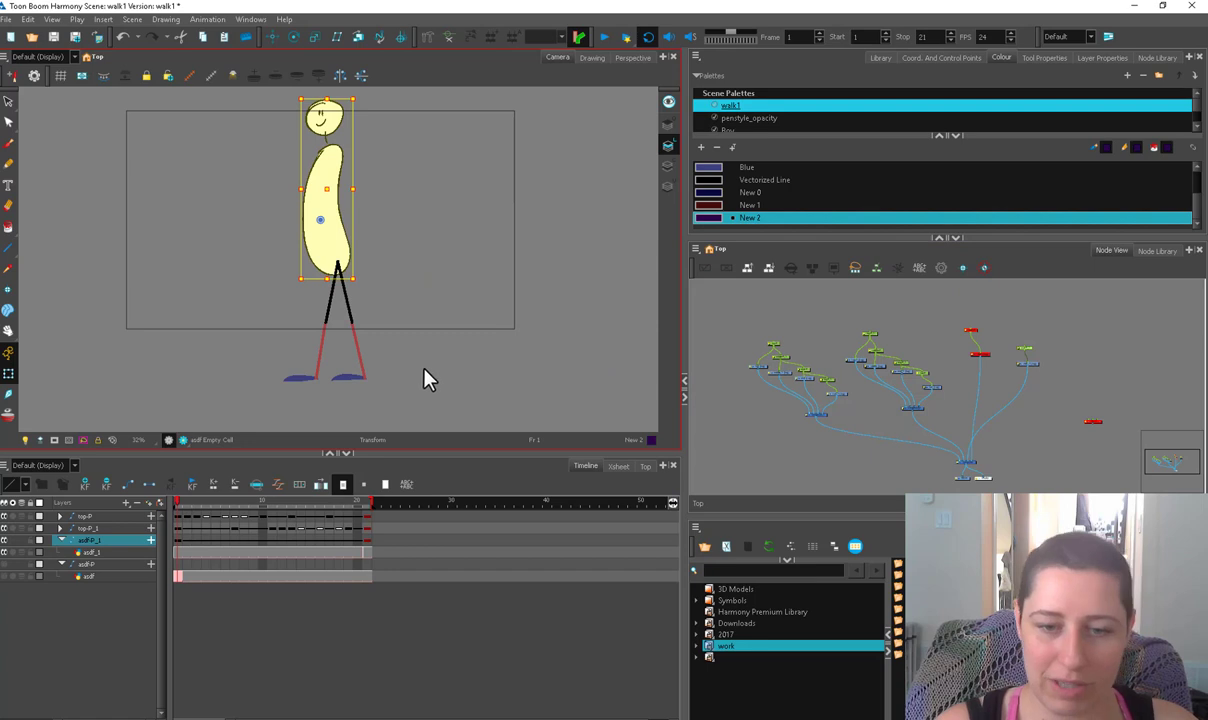
click(607, 40)
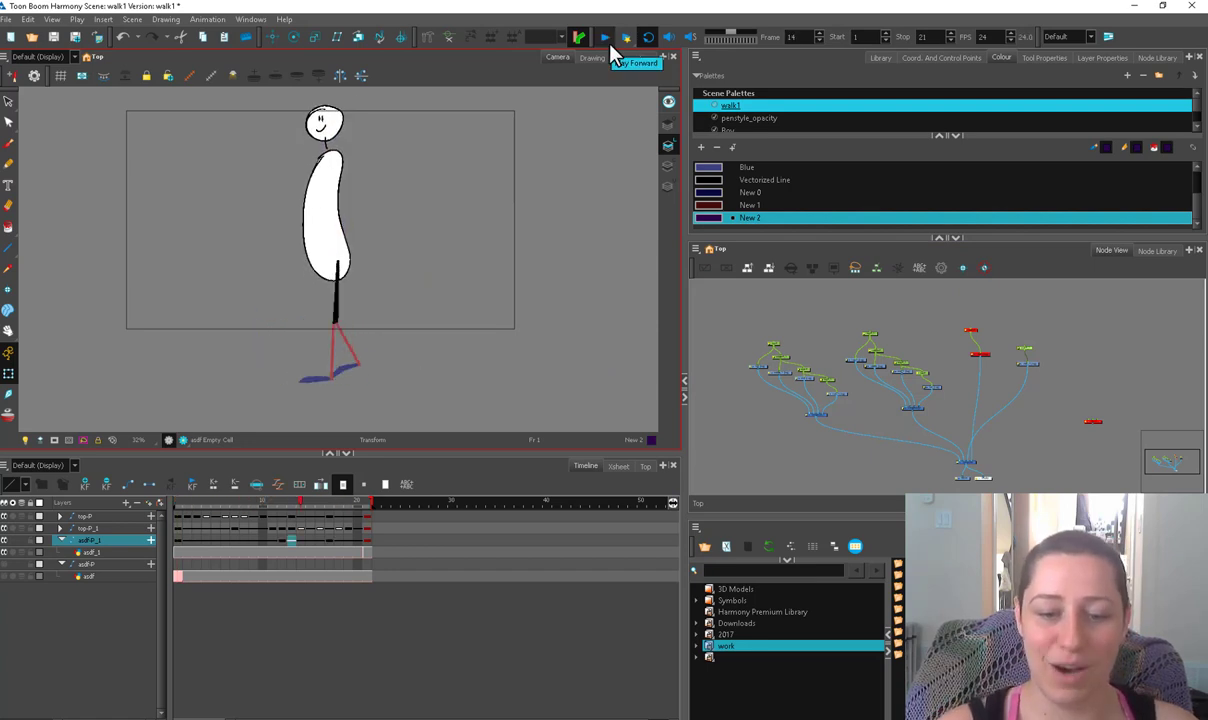